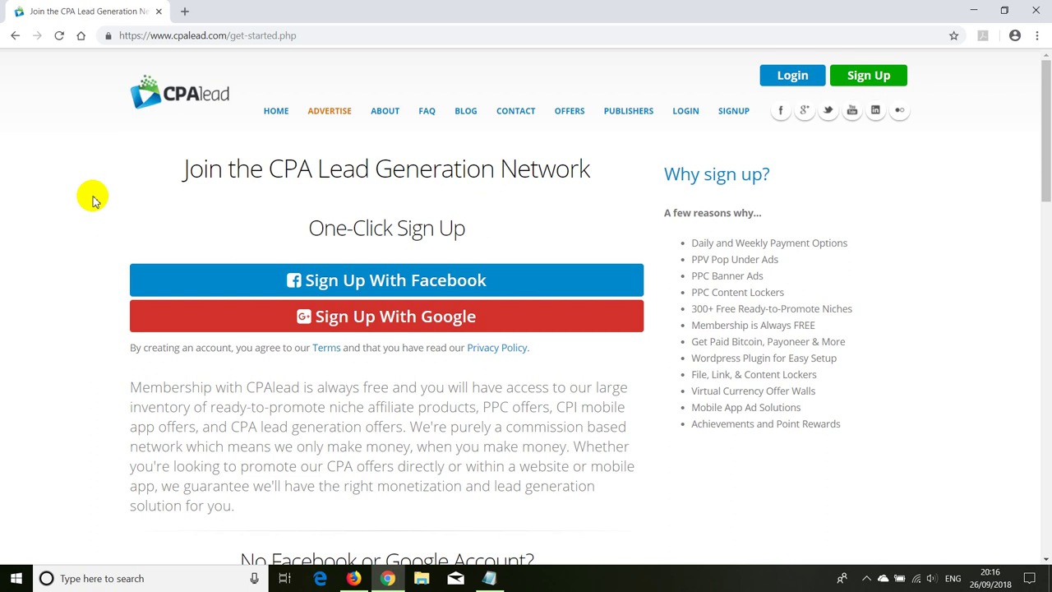
# Step: Fill in the sign-up form's first name, last name, e-mail address, password and password confirmation
pyautogui.click(328, 284)
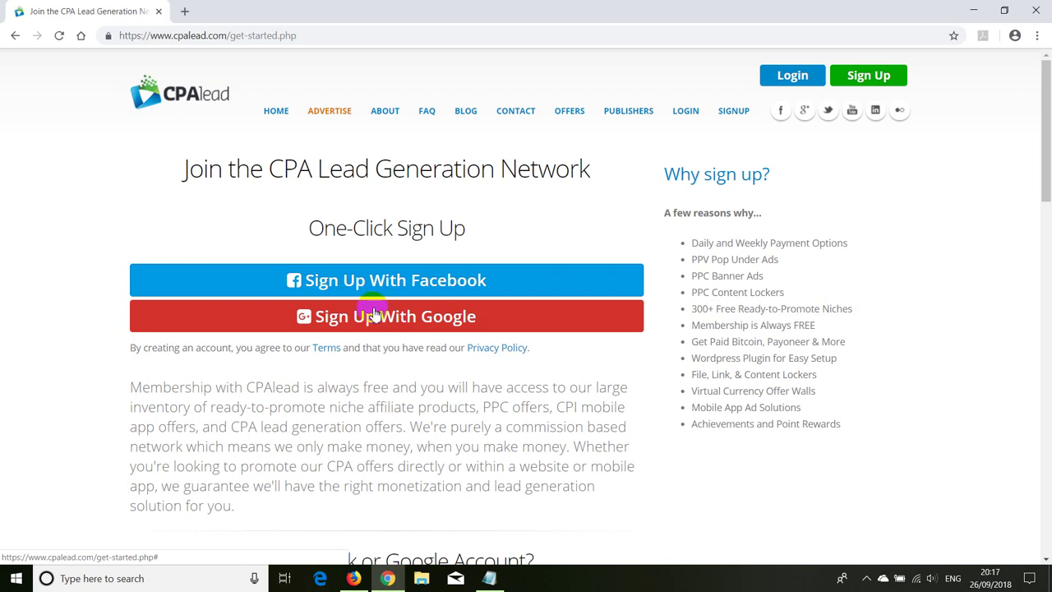
pyautogui.scroll(-3, 136, 329)
pyautogui.scroll(-2, 137, 328)
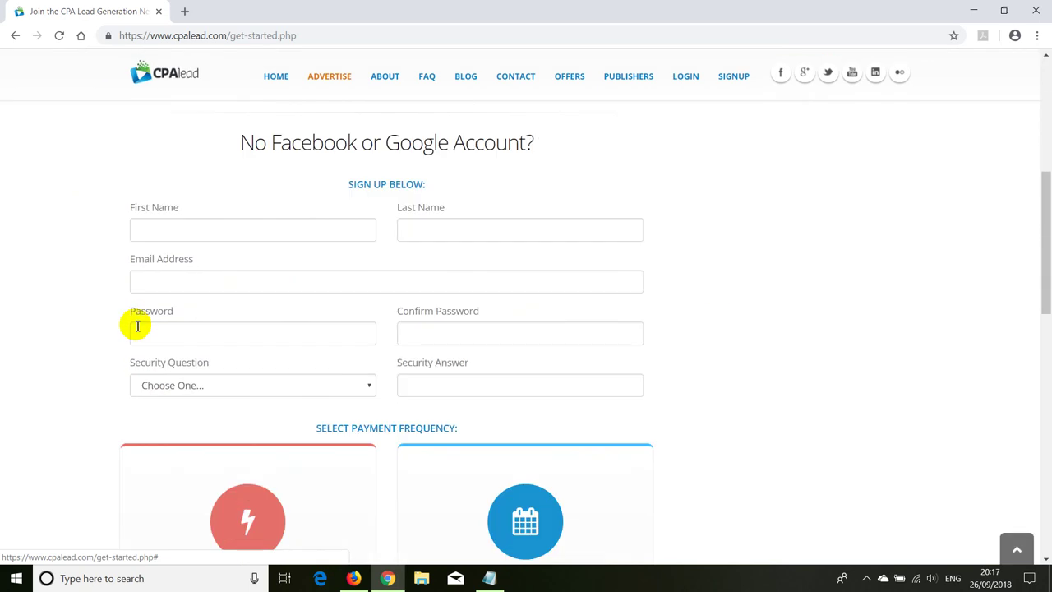
pyautogui.click(172, 233)
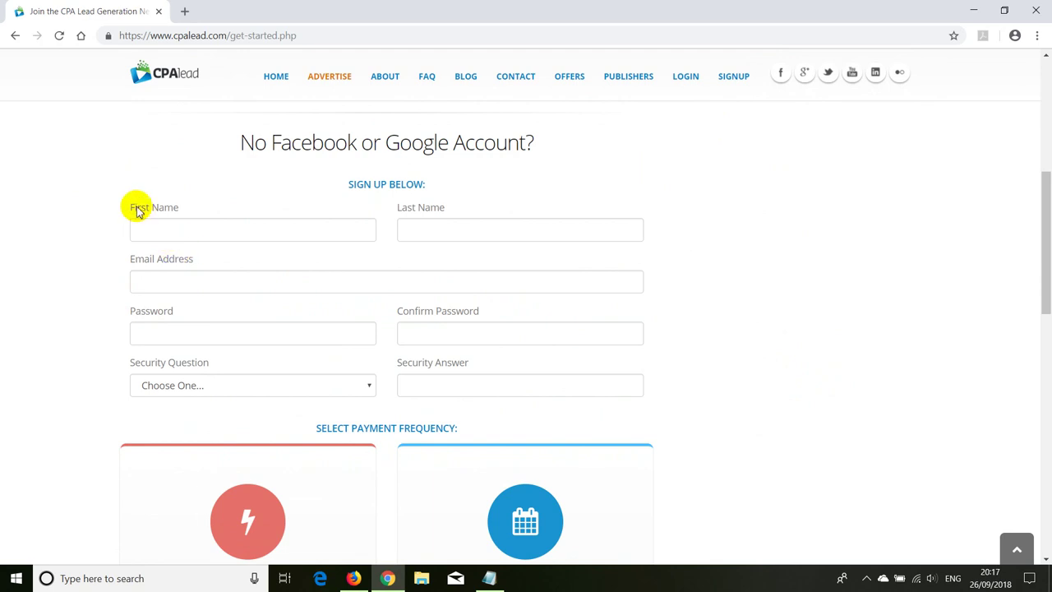
pyautogui.click(419, 232)
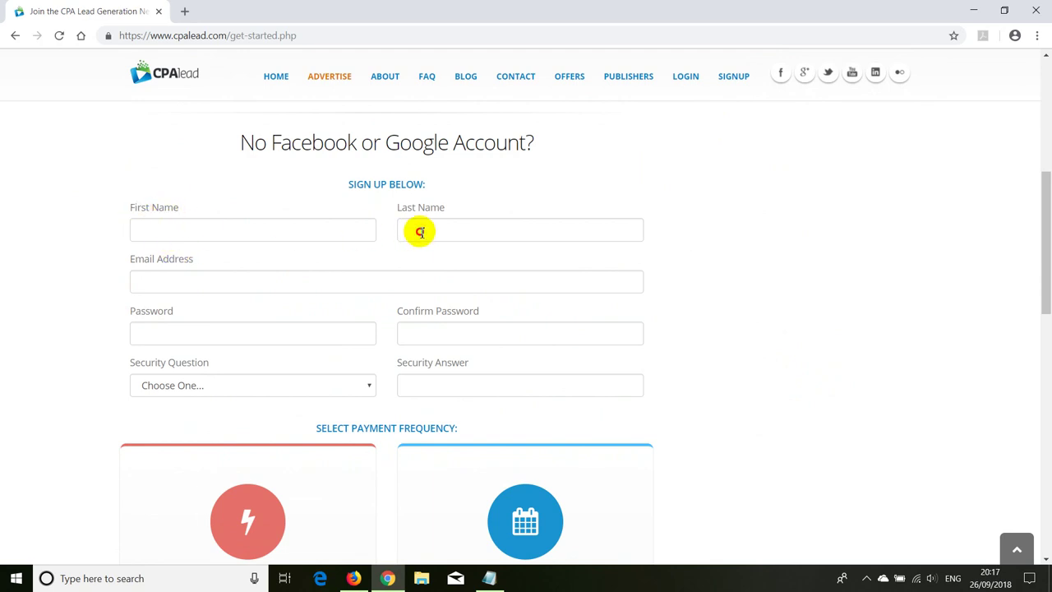
pyautogui.click(169, 284)
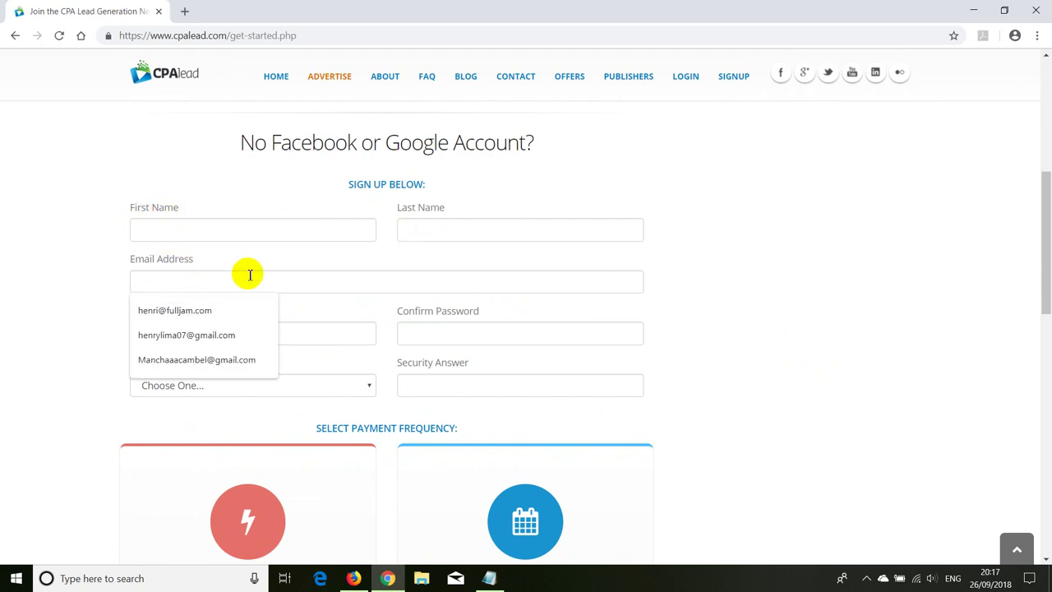
pyautogui.click(53, 282)
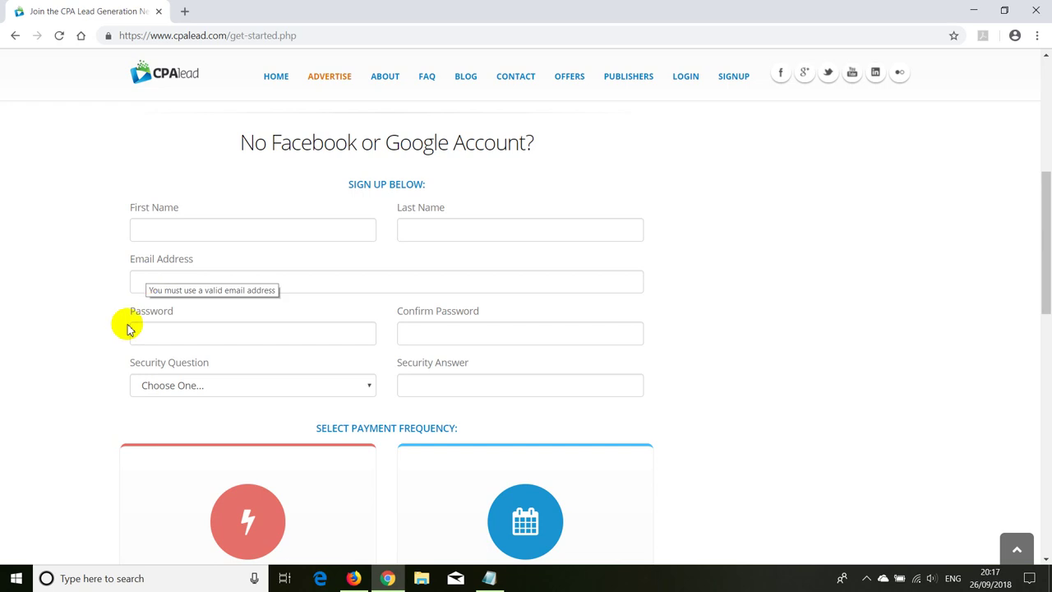
pyautogui.click(155, 333)
pyautogui.click(414, 332)
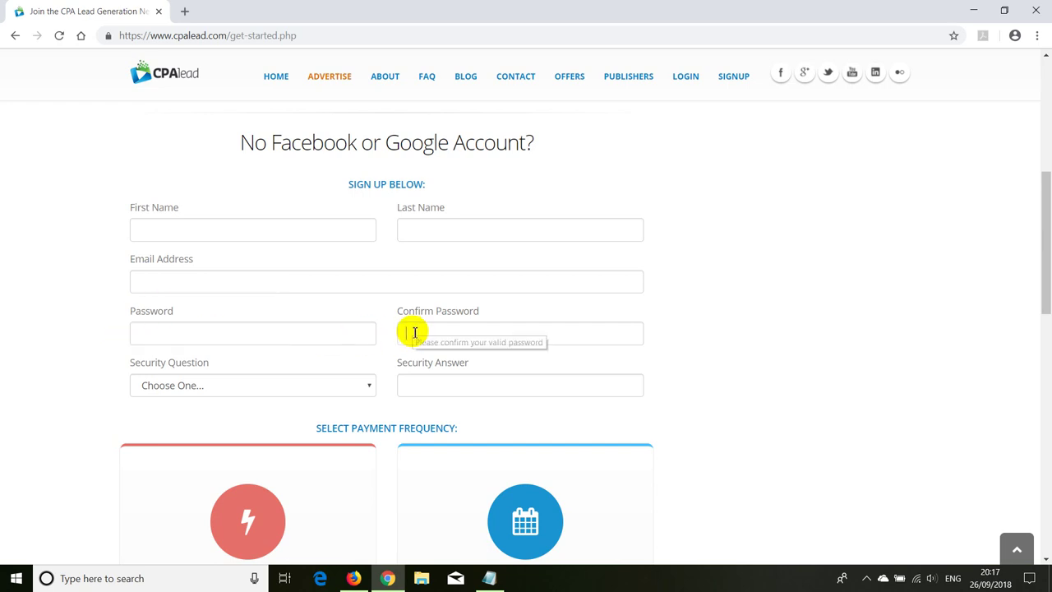
pyautogui.scroll(-1, 81, 300)
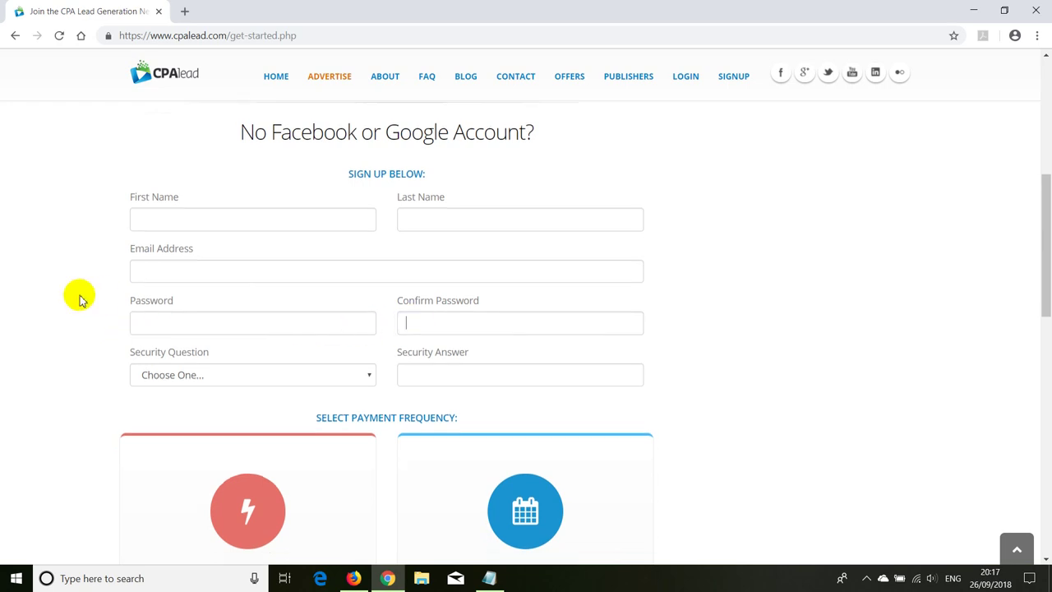
pyautogui.scroll(-2, 81, 299)
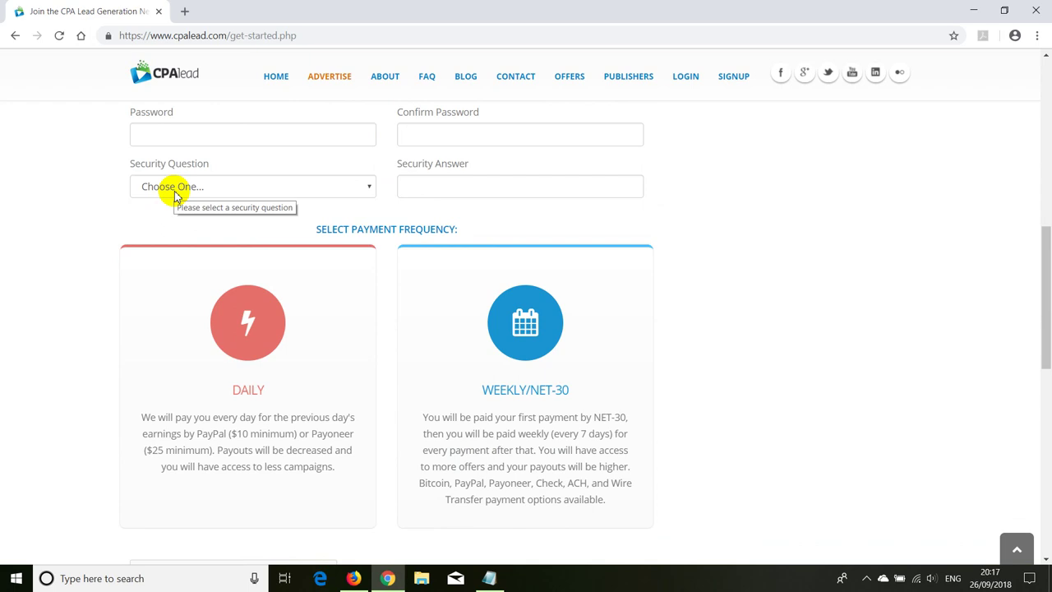
# Step: Open the security question list, leave it unchanged, and scroll down to the robot check
pyautogui.click(175, 187)
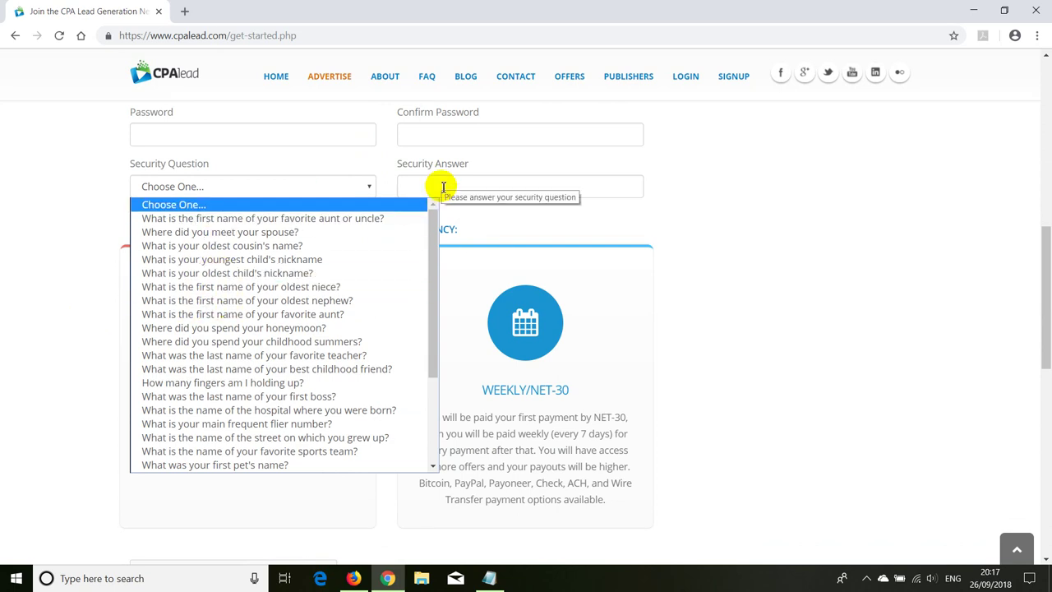
pyautogui.click(51, 193)
pyautogui.scroll(-1, 123, 246)
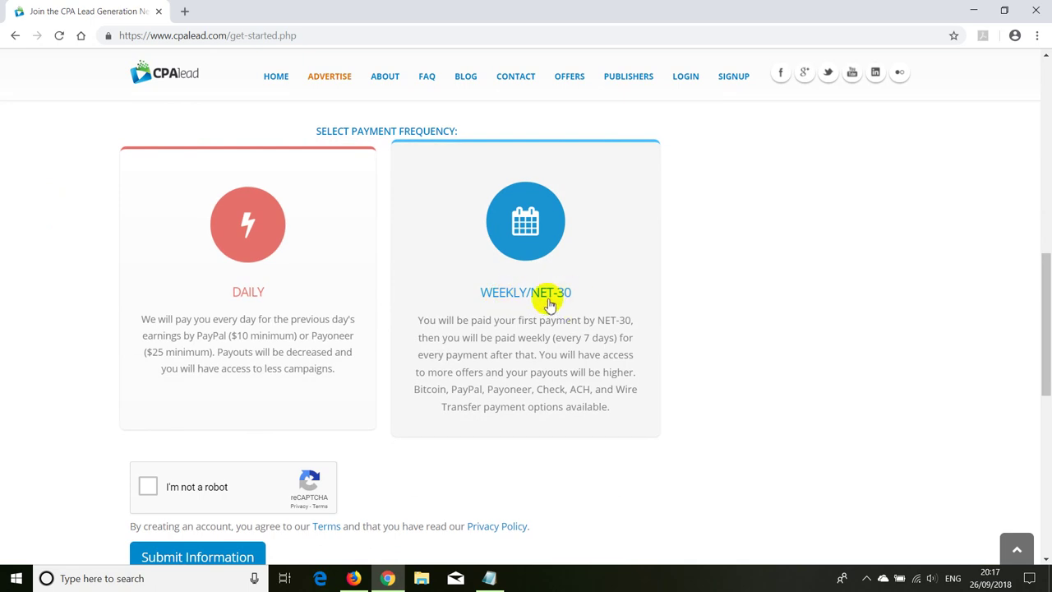
pyautogui.scroll(-1, 103, 375)
pyautogui.scroll(-2, 102, 376)
# Step: Pass the 'I'm not a robot' check with the three bridge tiles, then submit the information
pyautogui.click(148, 288)
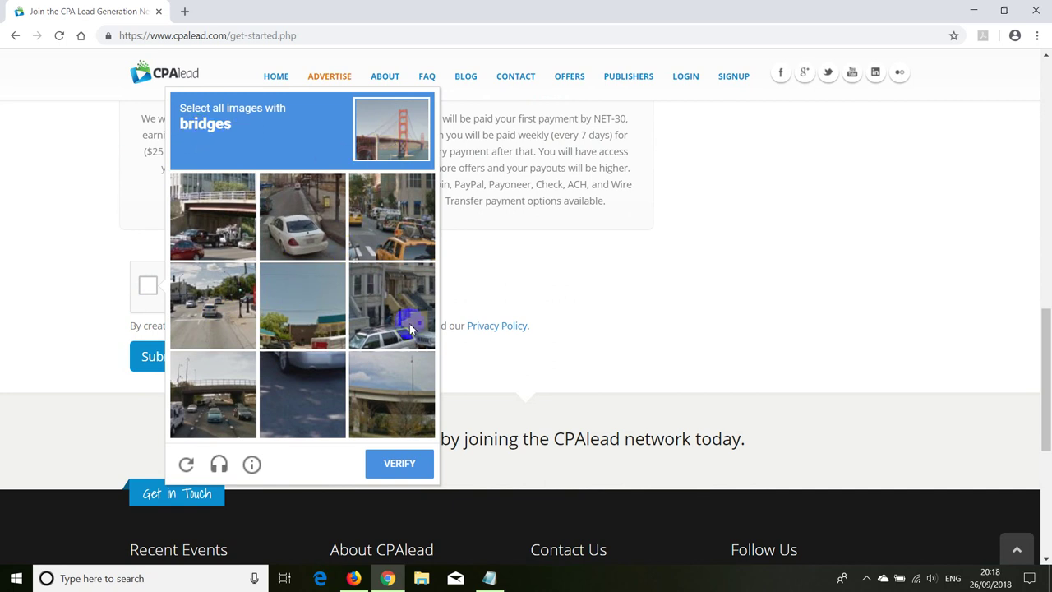
pyautogui.click(221, 210)
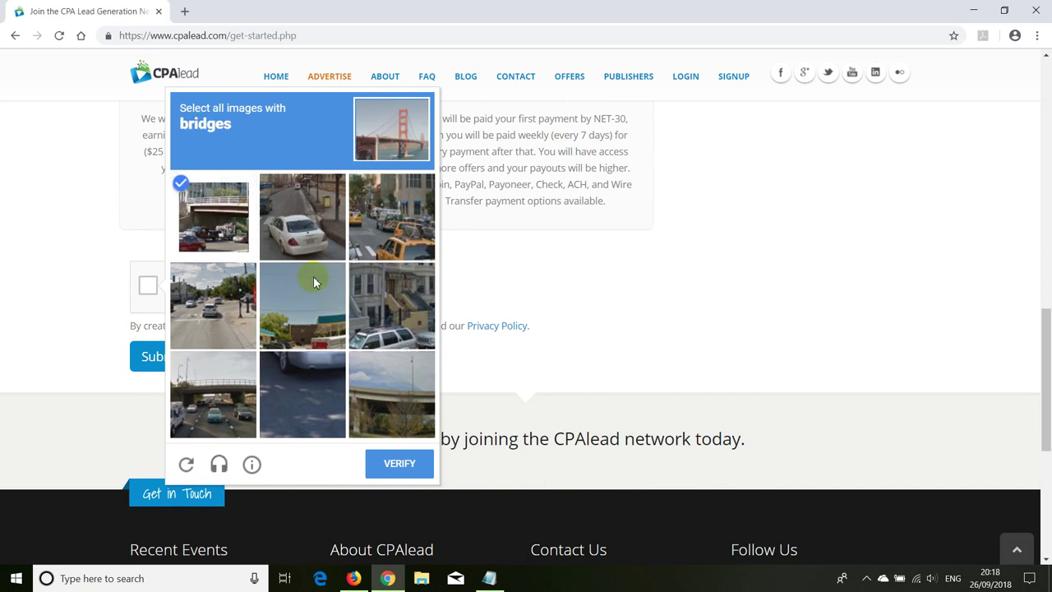
pyautogui.click(209, 407)
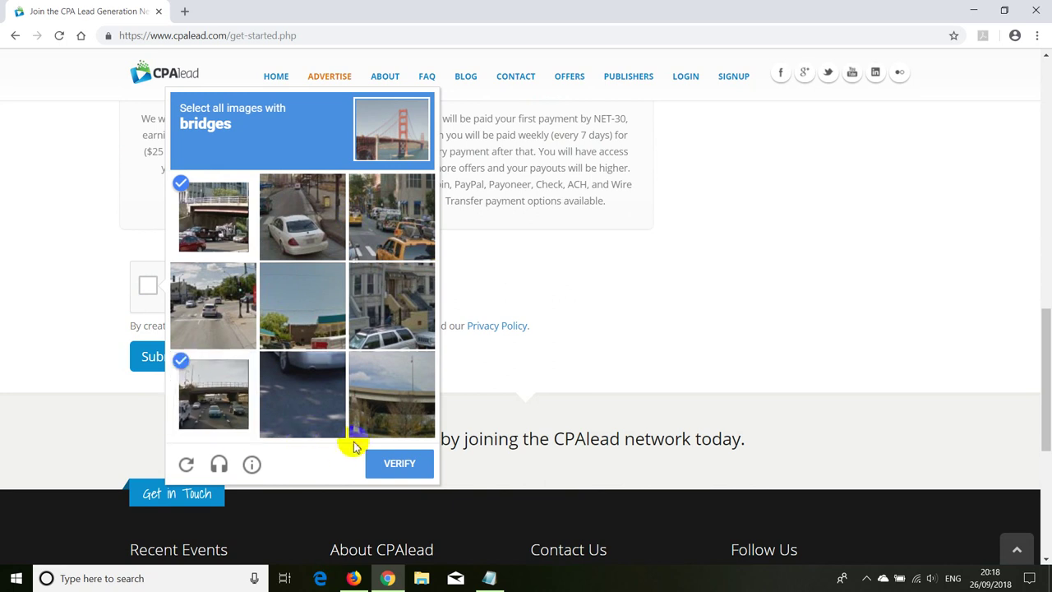
pyautogui.click(392, 404)
pyautogui.click(390, 463)
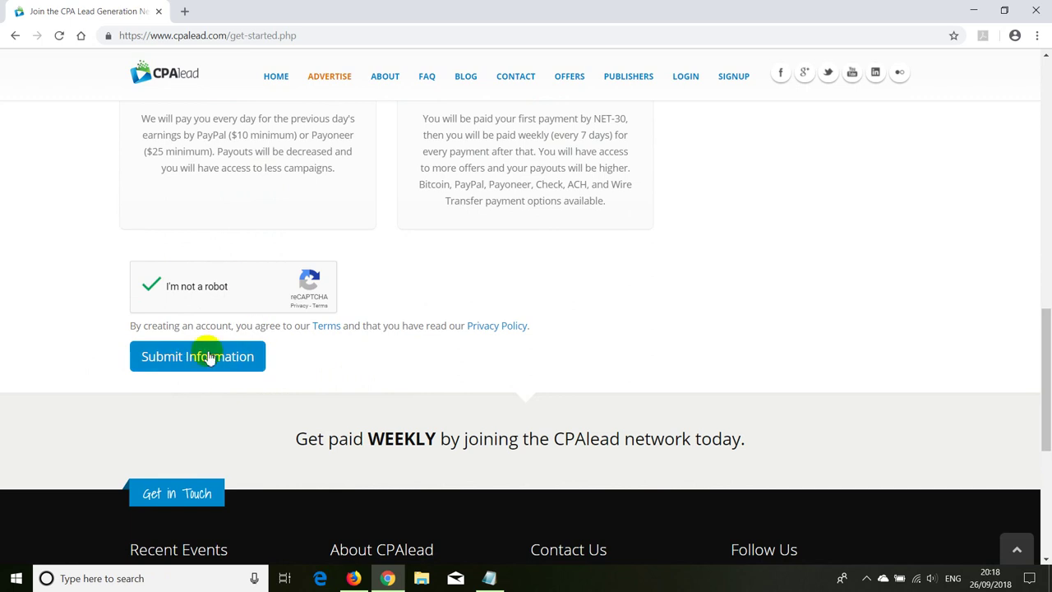
pyautogui.click(174, 353)
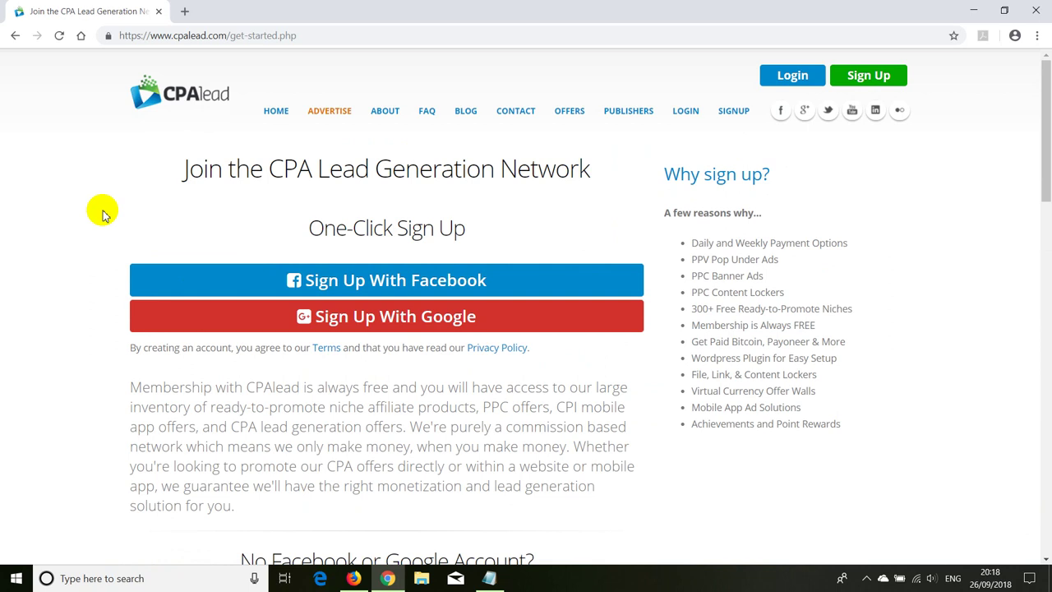
# Step: Click the Email Address field, then close the Chrome sign-up window to reveal the CPAlead dashboard
pyautogui.scroll(-7, 102, 213)
pyautogui.scroll(3, 176, 183)
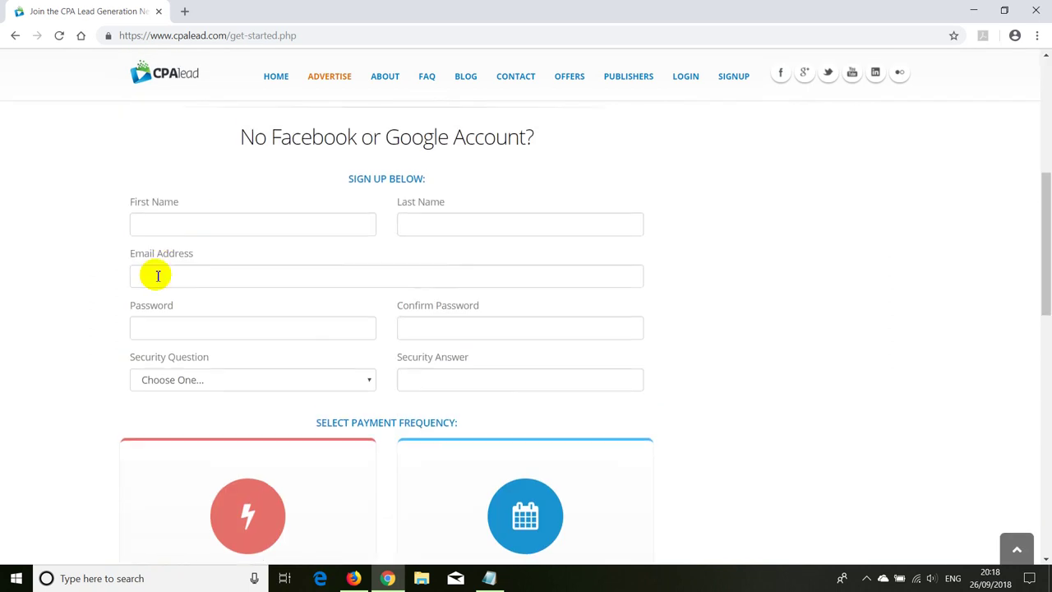
pyautogui.click(157, 287)
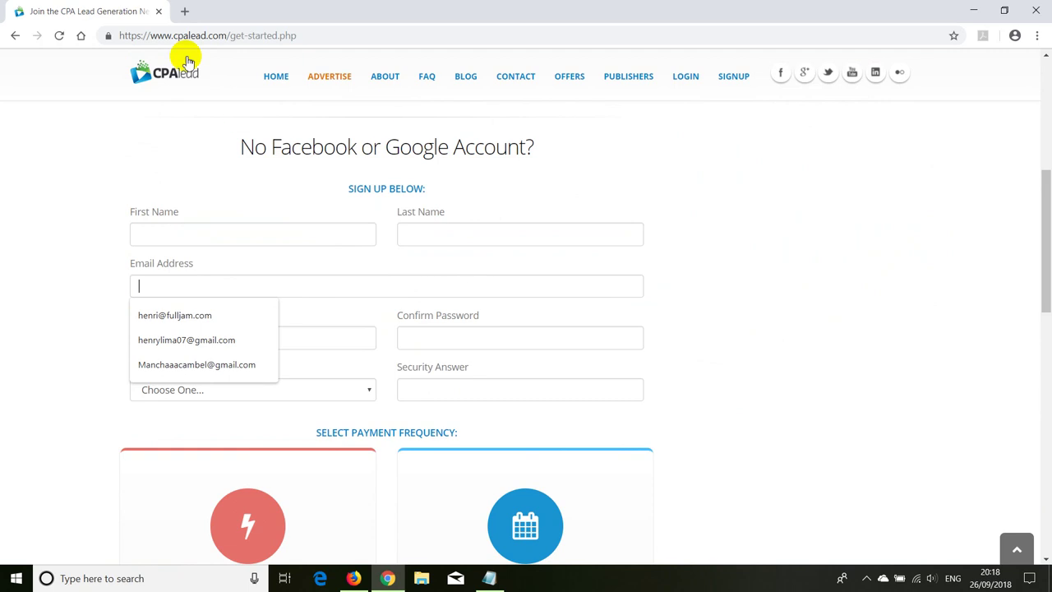
pyautogui.click(1037, 8)
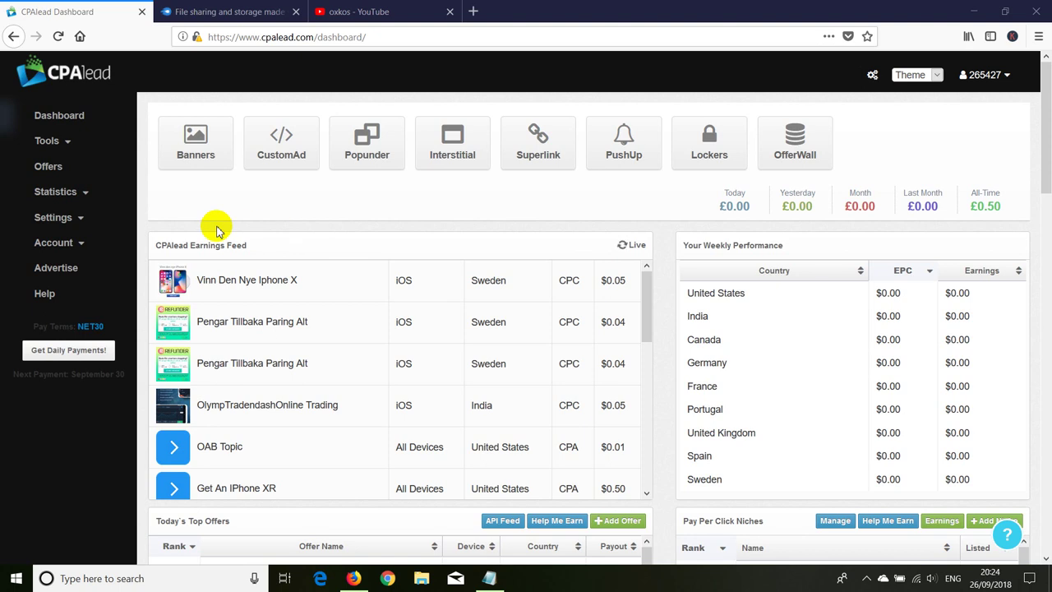
# Step: Expand Tools, Settings and Account to reach My Payments, showing NET30 terms and $0.72 unpaid
pyautogui.click(49, 143)
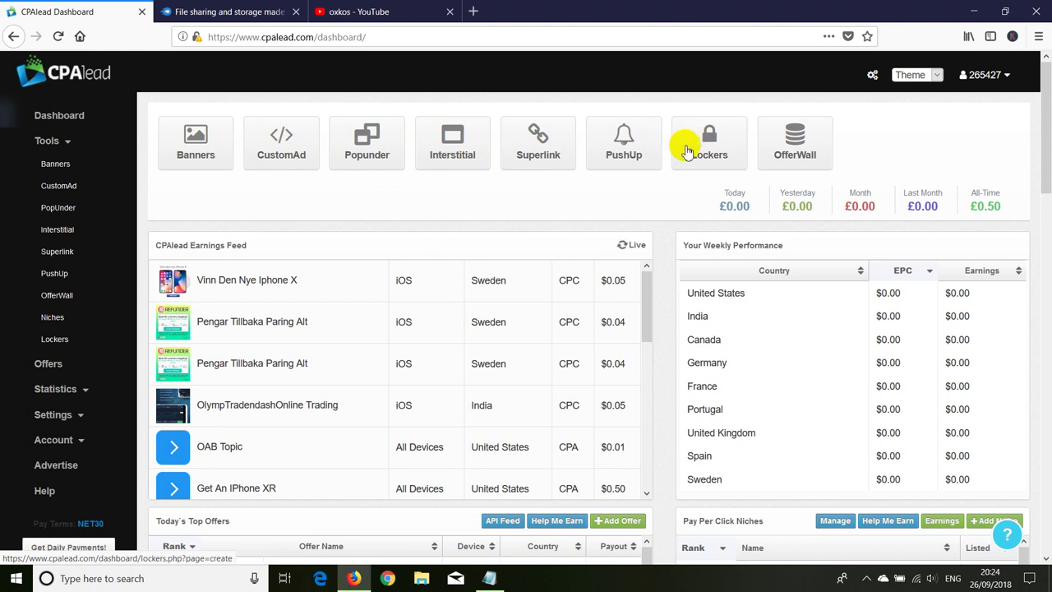
pyautogui.click(65, 420)
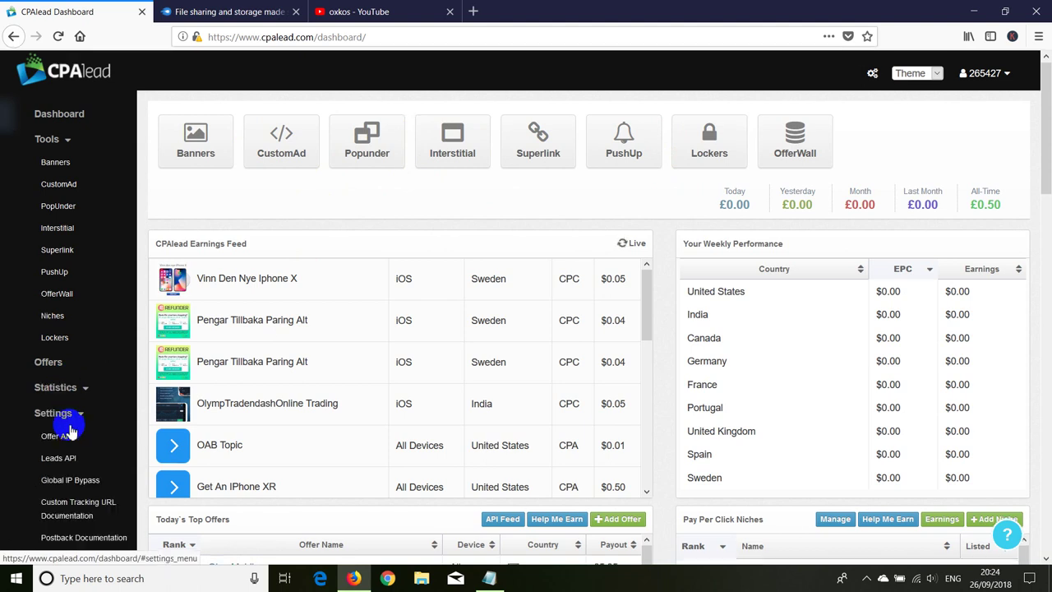
pyautogui.scroll(-3, 65, 421)
pyautogui.click(59, 415)
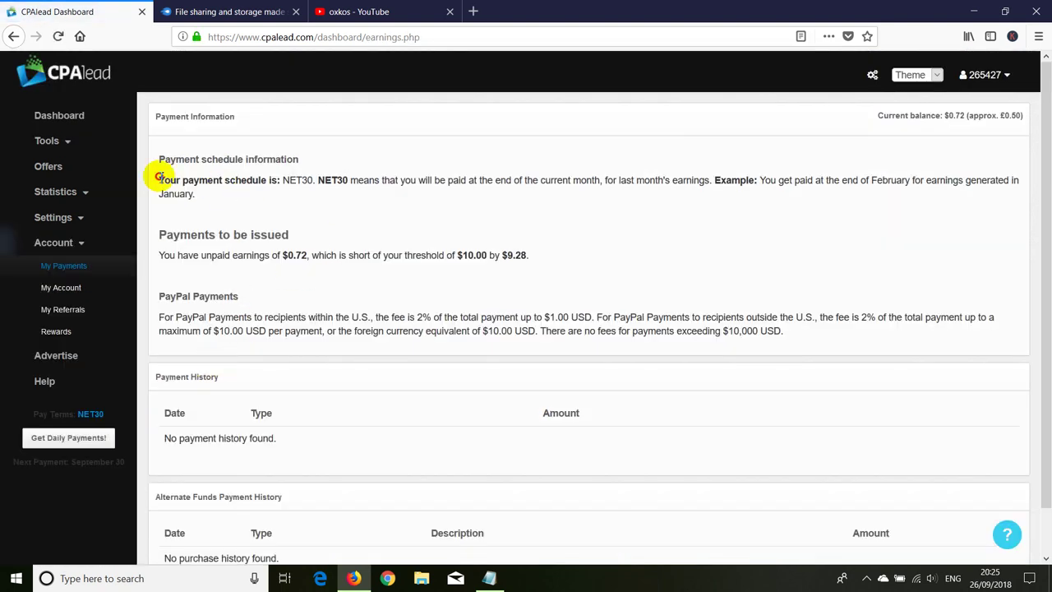
# Step: Highlight the payment schedule and PayPal fee text, then open Account > My Account
pyautogui.moveTo(159, 177); pyautogui.dragTo(827, 329)
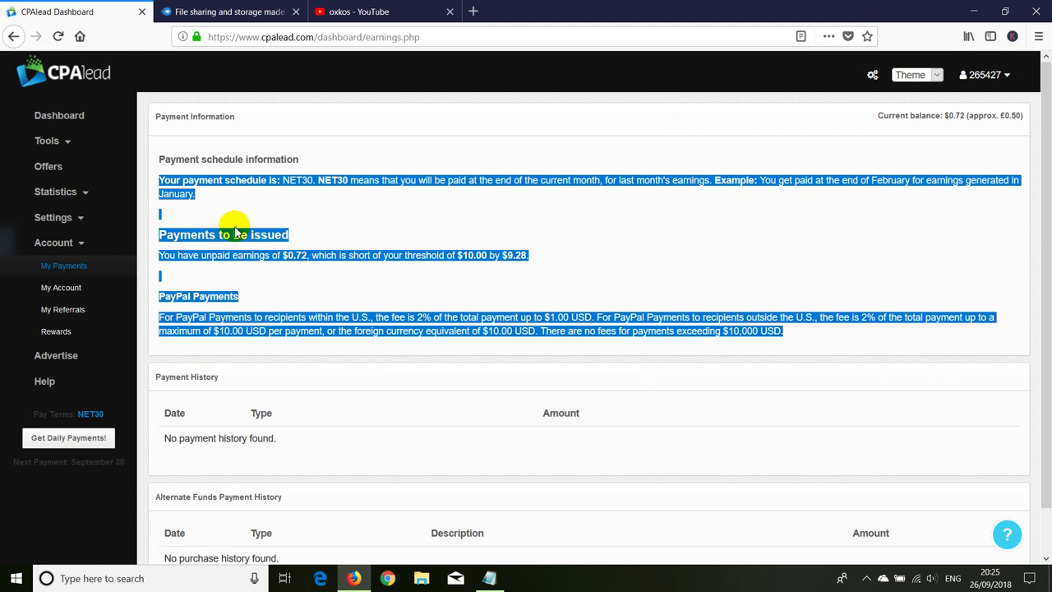
pyautogui.click(59, 288)
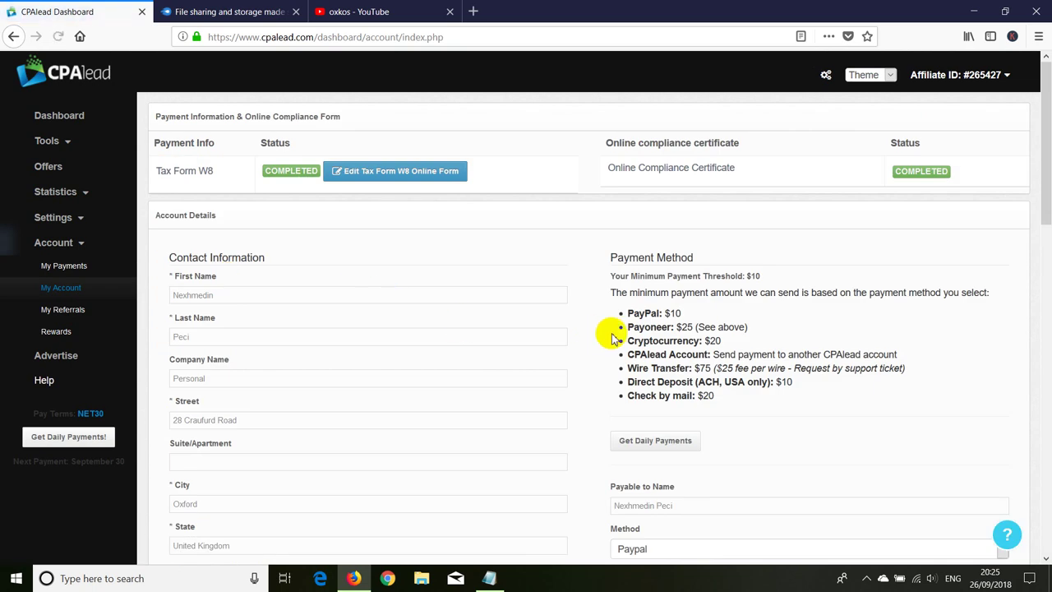
pyautogui.moveTo(711, 396); pyautogui.dragTo(615, 312)
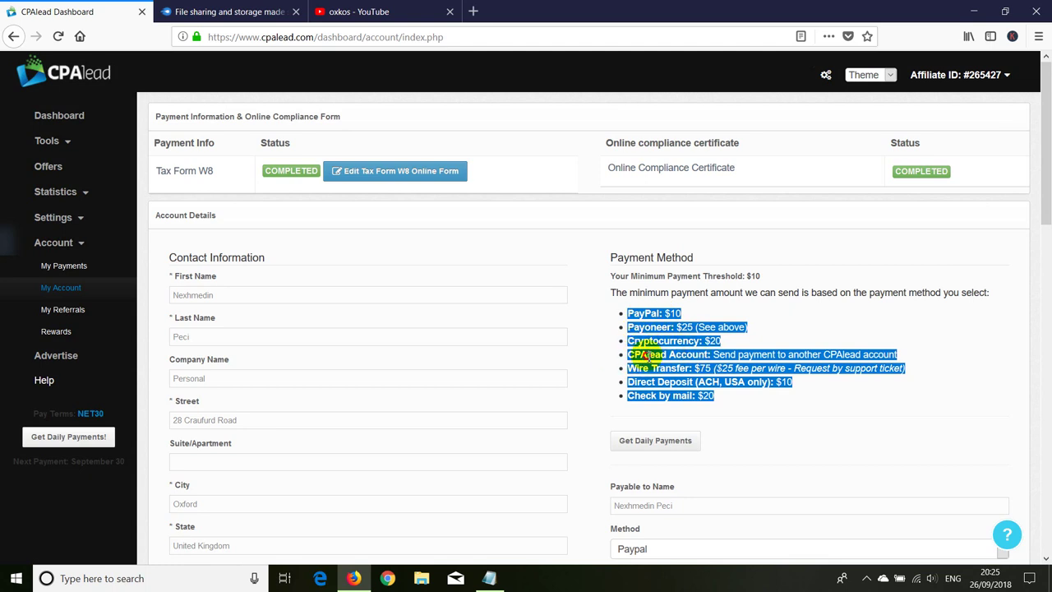
pyautogui.click(647, 356)
pyautogui.moveTo(623, 354); pyautogui.dragTo(709, 354)
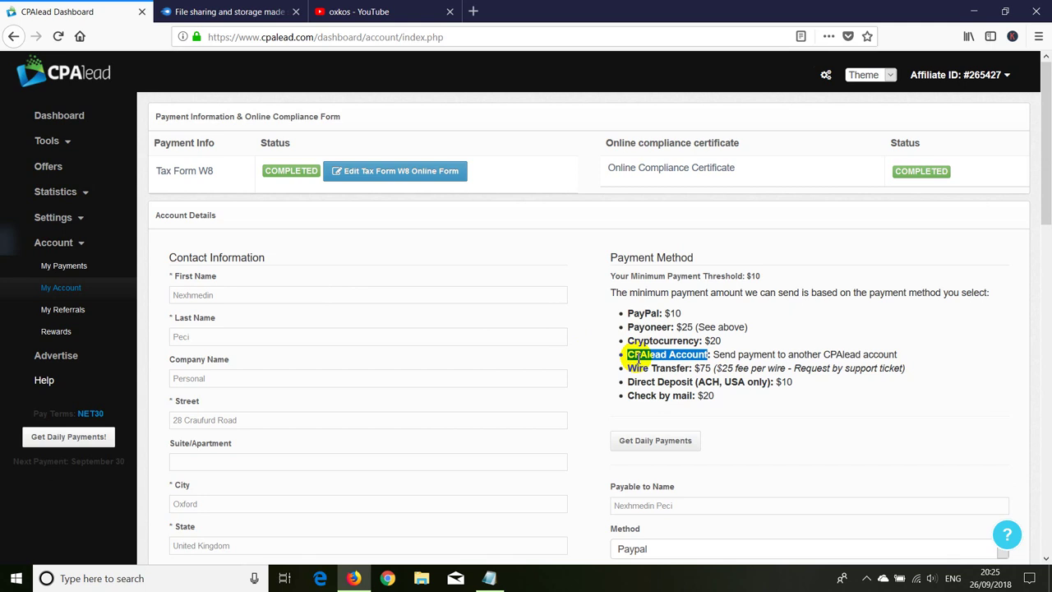
pyautogui.moveTo(629, 369); pyautogui.dragTo(701, 370)
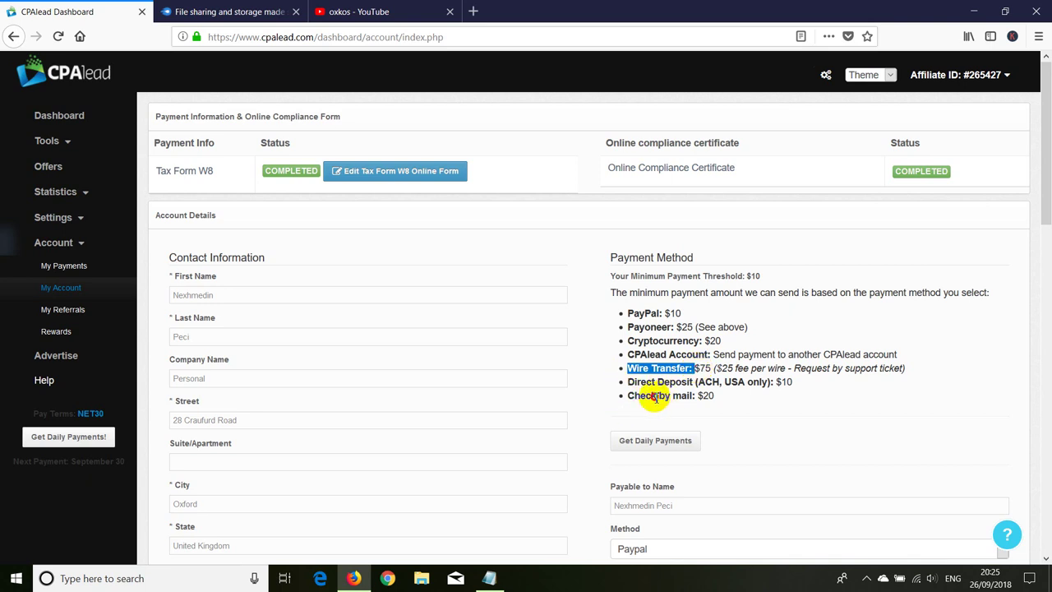
pyautogui.moveTo(665, 396); pyautogui.dragTo(620, 398)
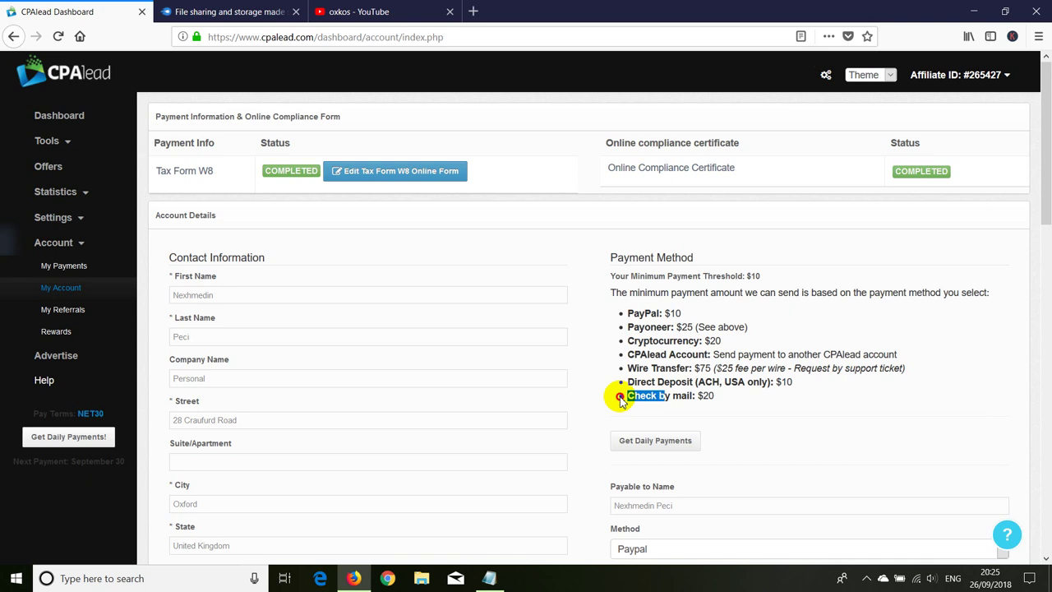
pyautogui.moveTo(621, 399); pyautogui.dragTo(668, 397)
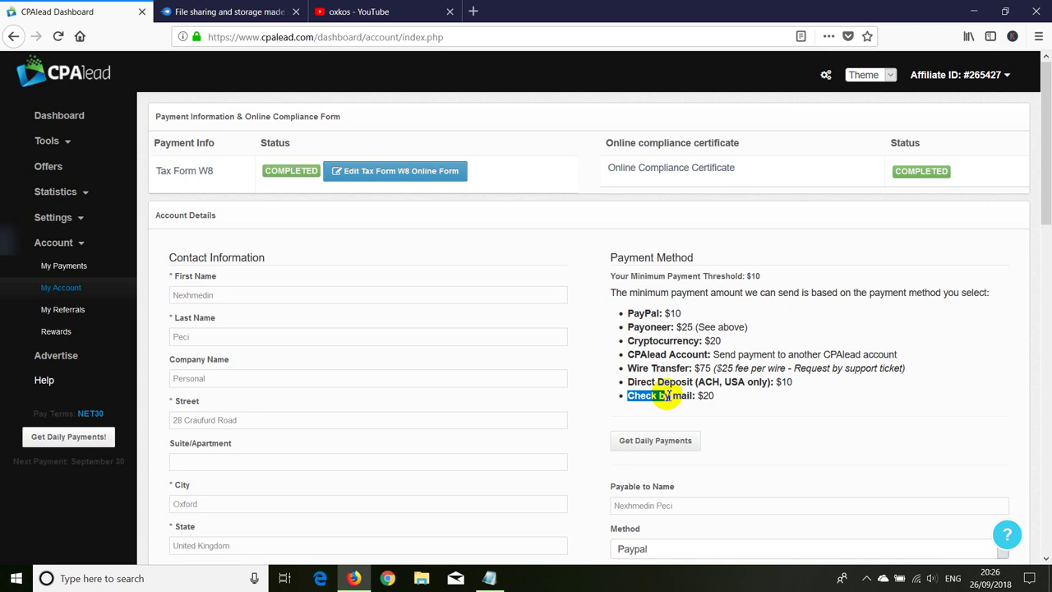
pyautogui.click(793, 383)
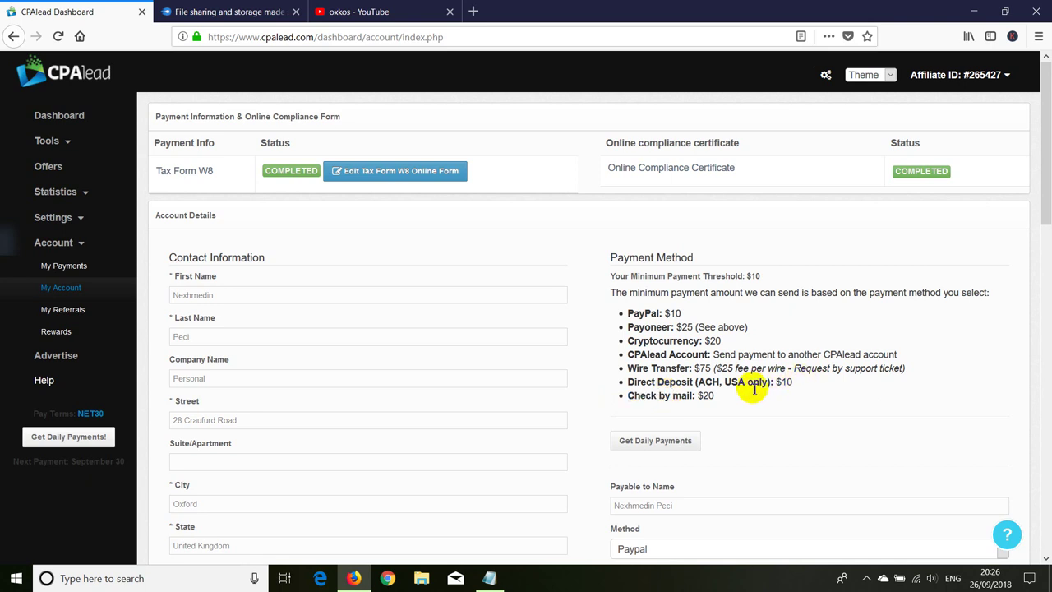
pyautogui.doubleClick(699, 397)
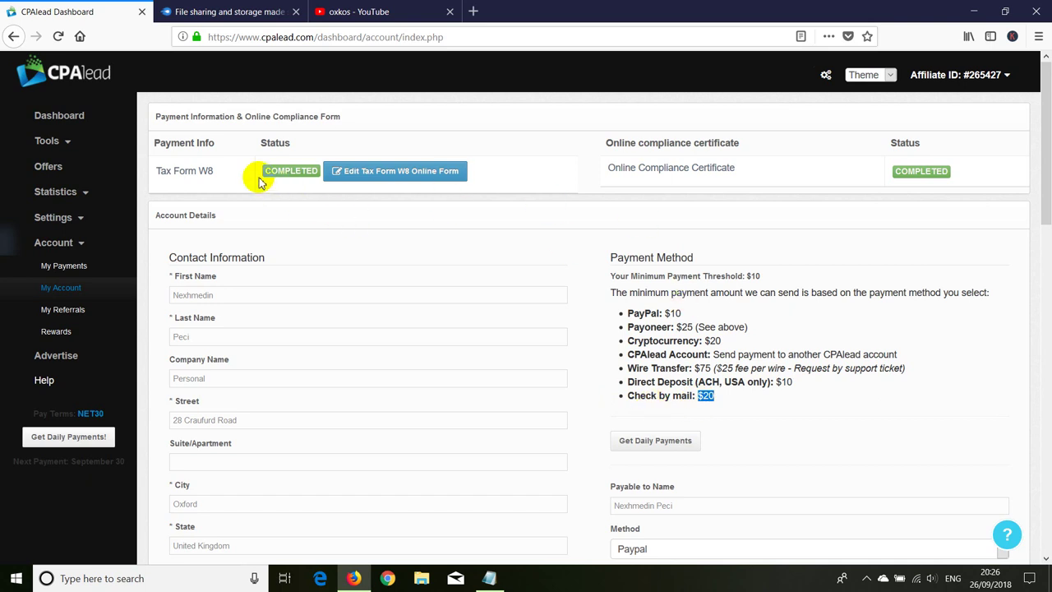
# Step: Highlight 'W8' and its COMPLETED status in the tax form entry, then scroll the account page
pyautogui.doubleClick(203, 170)
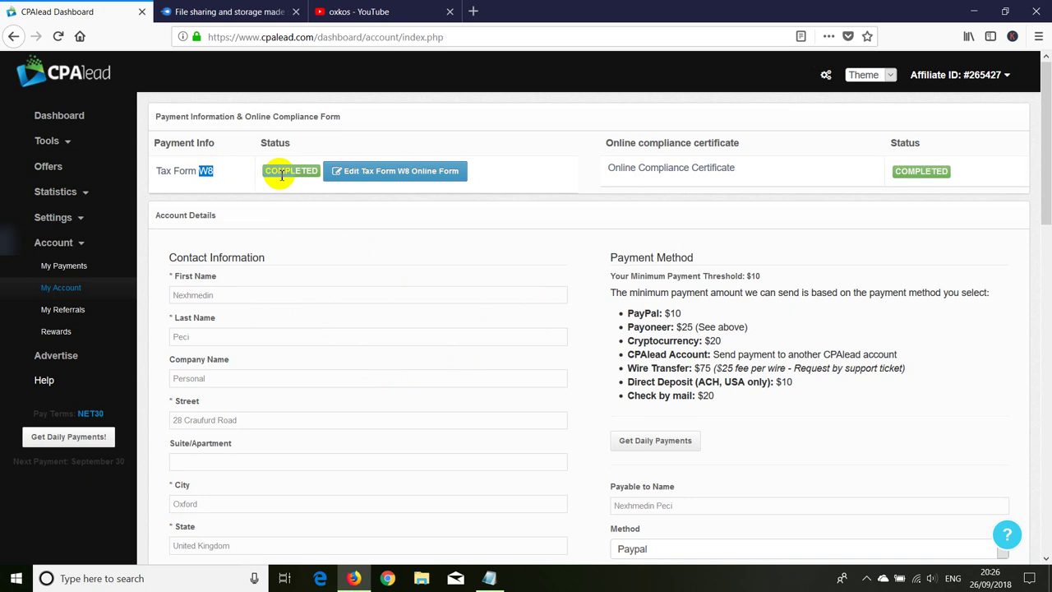
pyautogui.moveTo(264, 171); pyautogui.dragTo(316, 169)
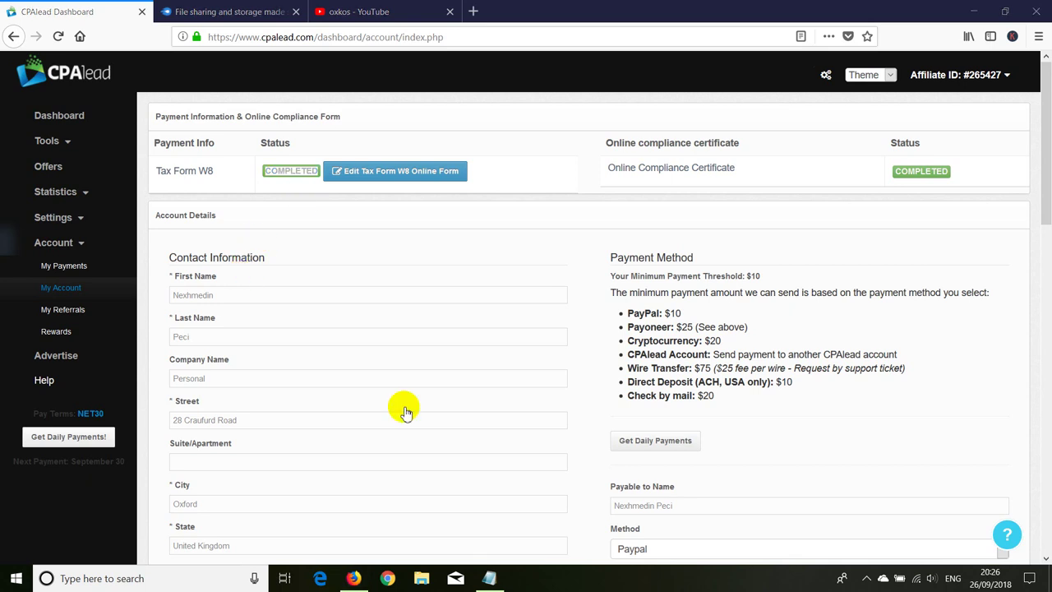
pyautogui.scroll(-1, 304, 341)
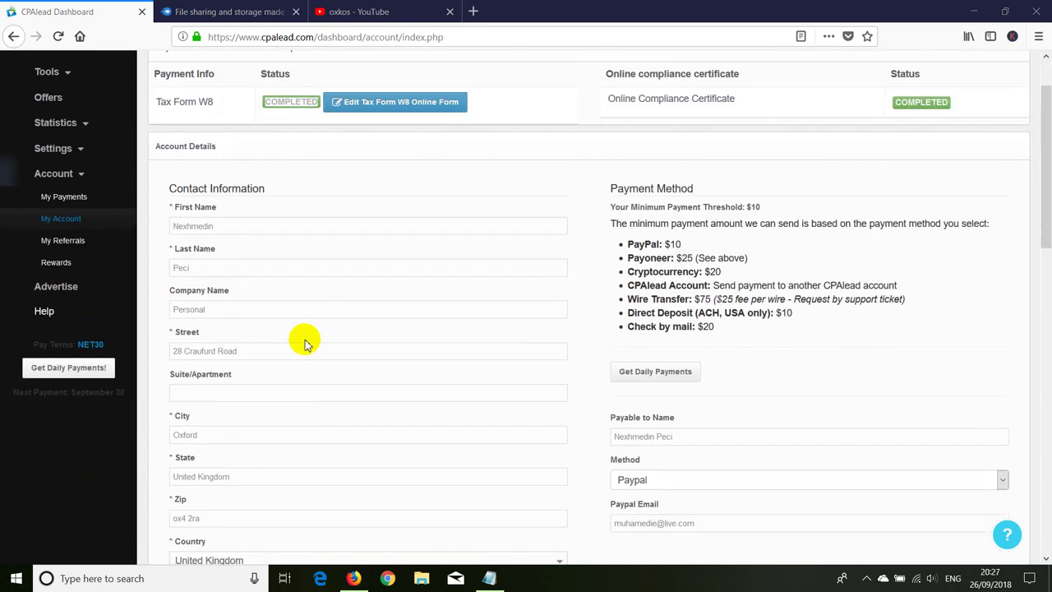
pyautogui.scroll(-1, 305, 340)
pyautogui.scroll(3, 301, 337)
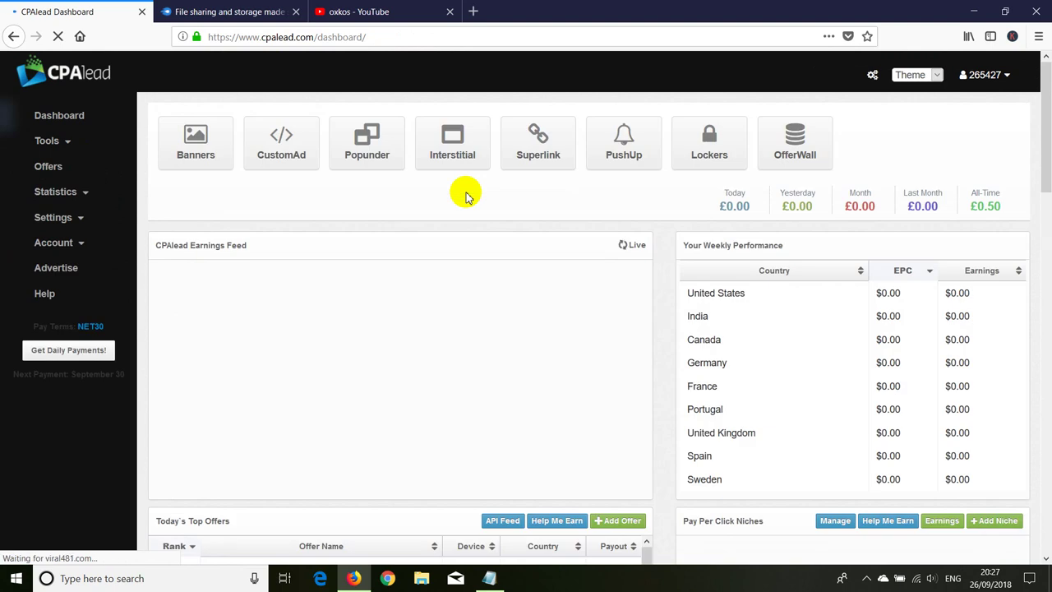
# Step: Switch to the MediaFire tab to list My Files, including 4 in Total.rar
pyautogui.click(232, 12)
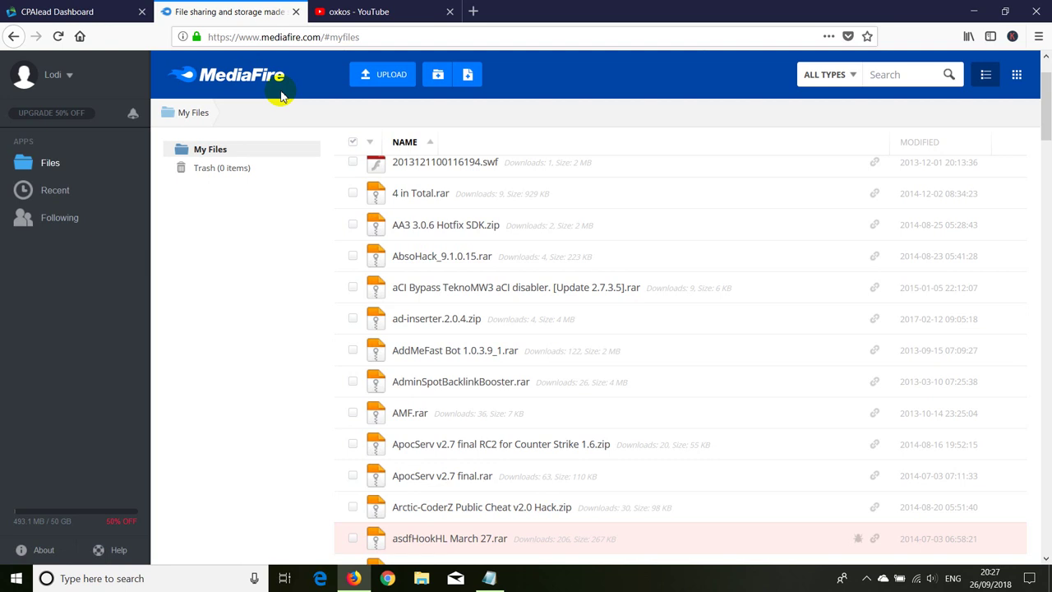
pyautogui.click(375, 79)
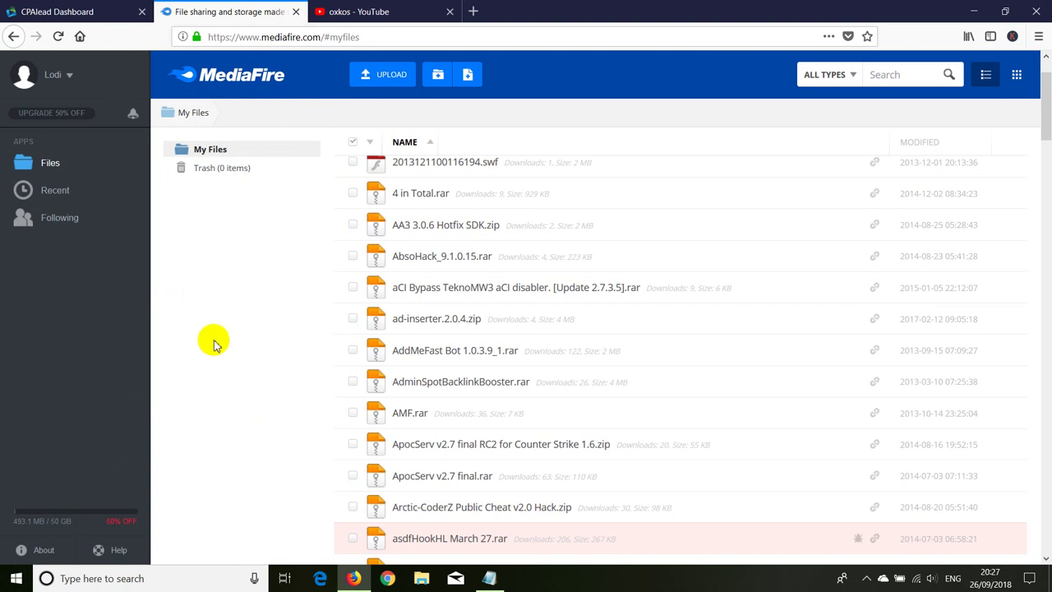
# Step: View the YouTube oxkos search results, then minimize Firefox to reveal the Notepad checklist
pyautogui.click(376, 8)
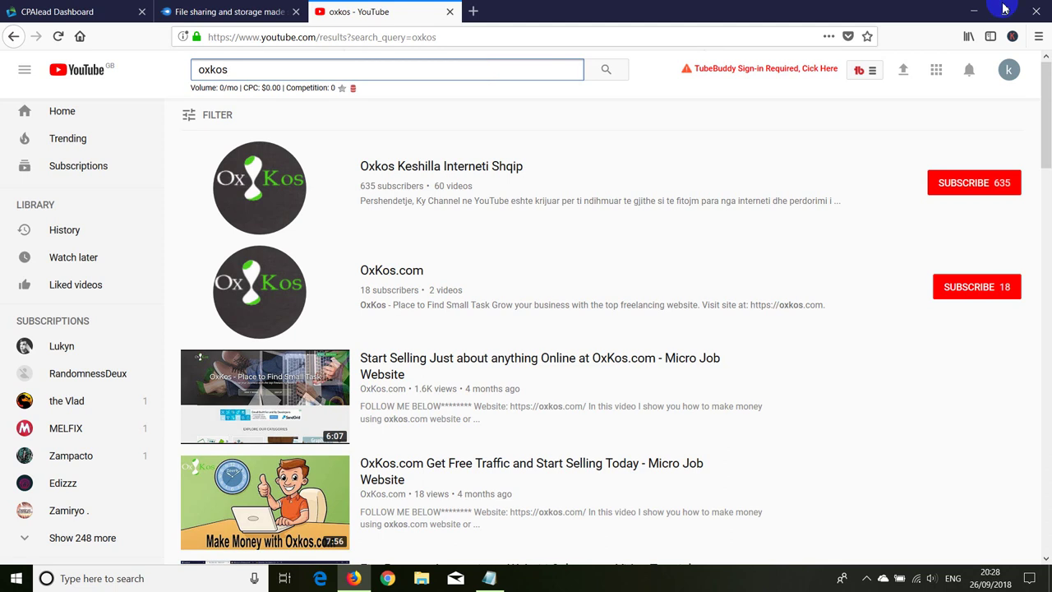
pyautogui.click(973, 12)
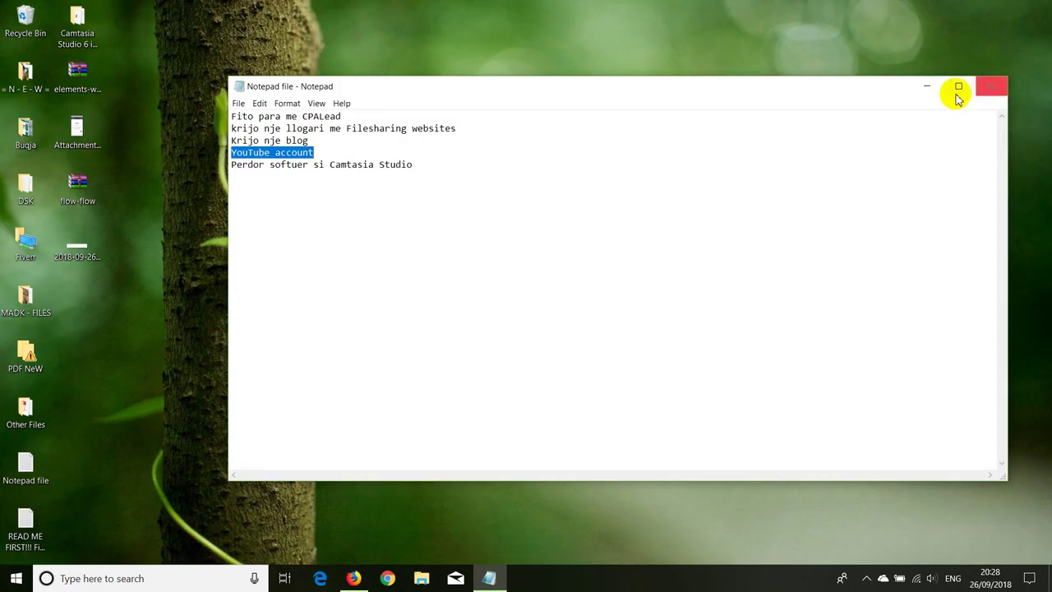
# Step: Minimize Notepad and select the Camtasia Studio 6 inc serial folder on the desktop
pyautogui.click(927, 86)
pyautogui.click(79, 31)
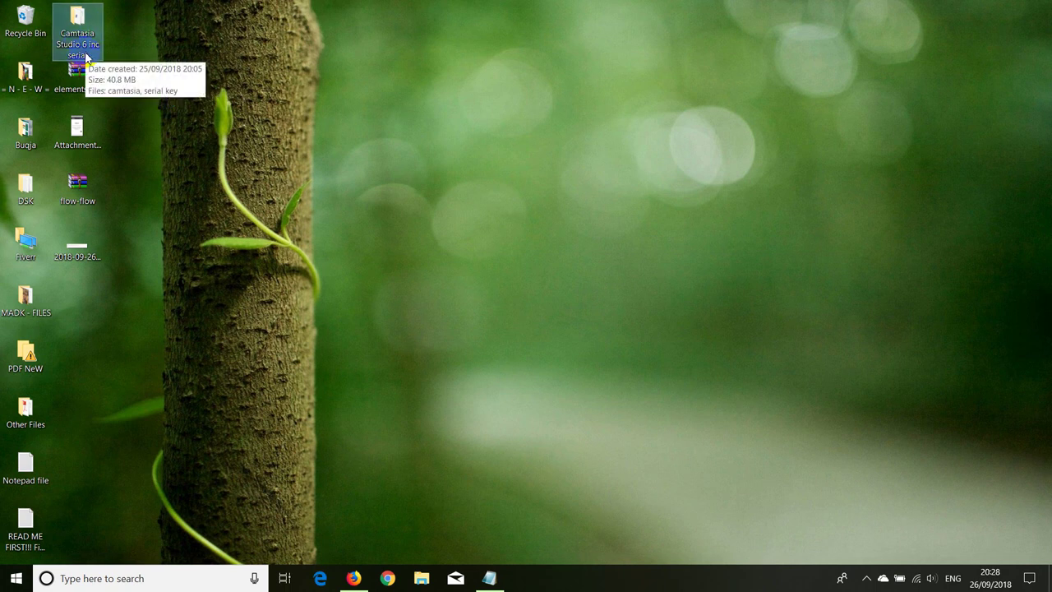
pyautogui.click(171, 62)
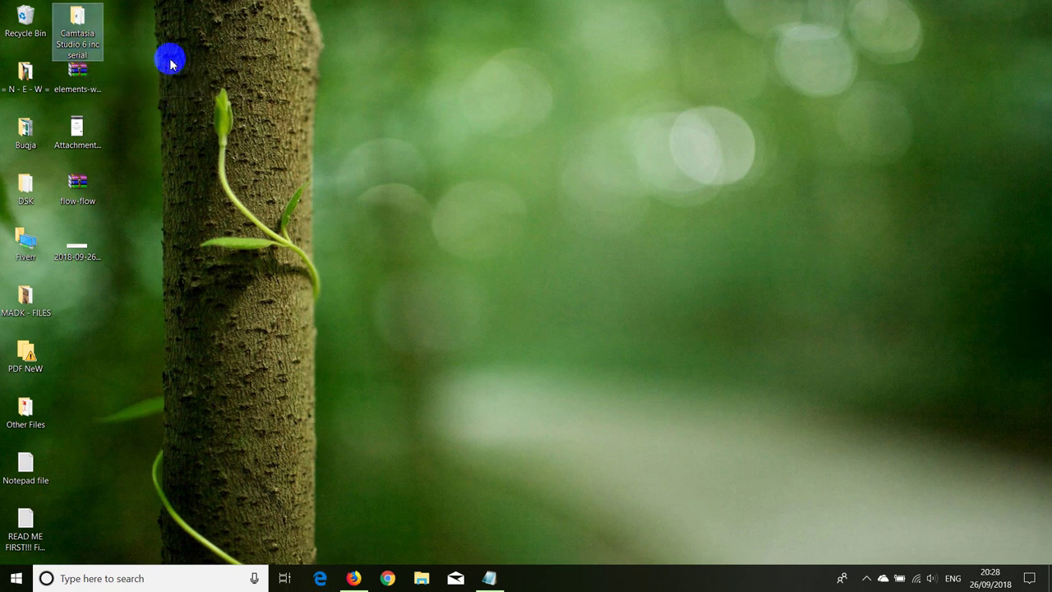
# Step: Pack the Camtasia Studio 6 inc serial folder into a RAR via WinRAR, then restore Firefox
pyautogui.rightClick(85, 31)
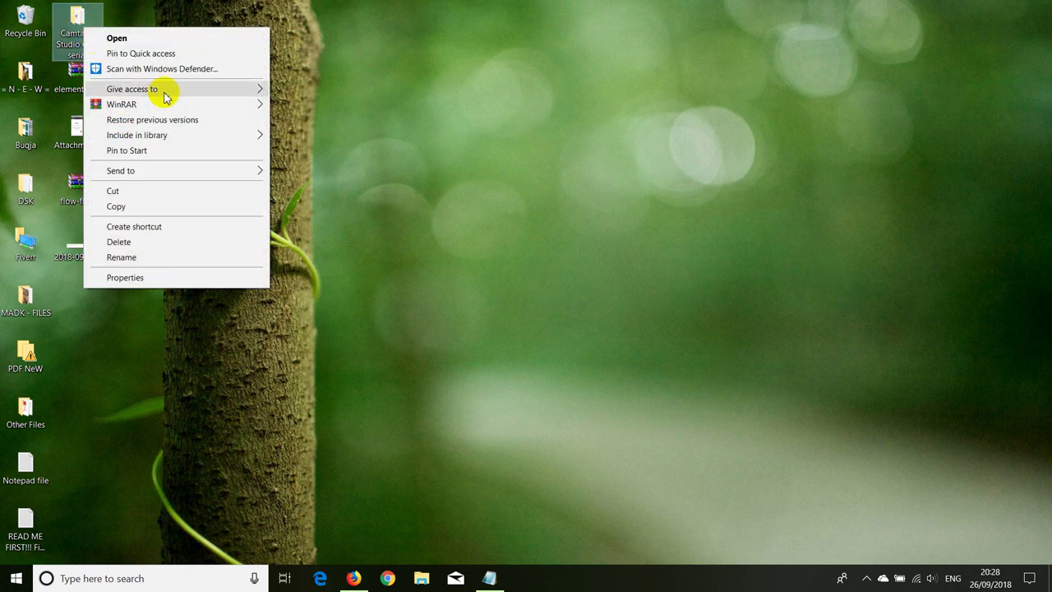
pyautogui.moveTo(141, 171)
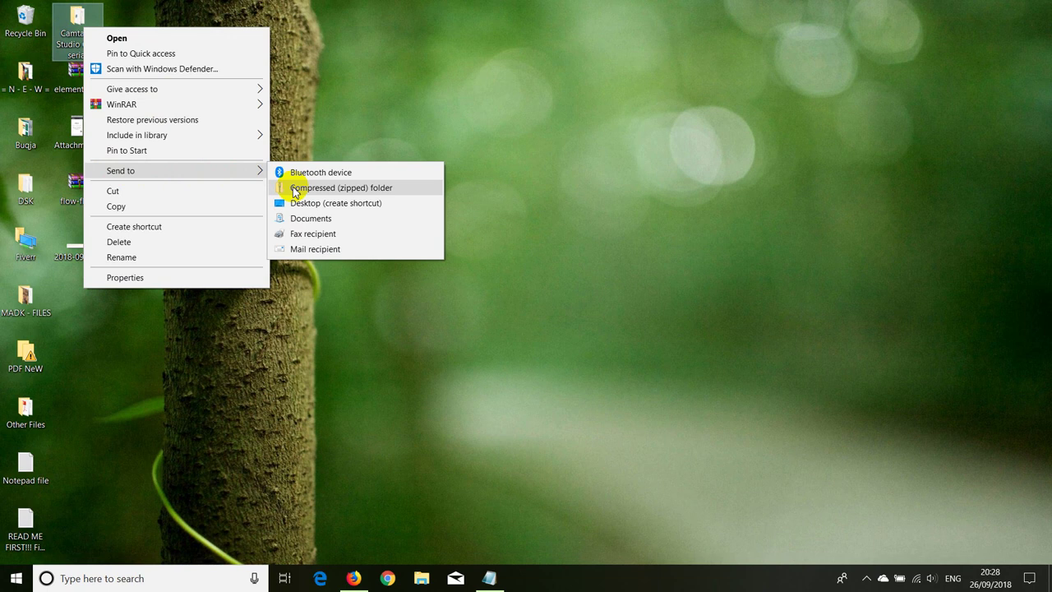
pyautogui.moveTo(223, 108)
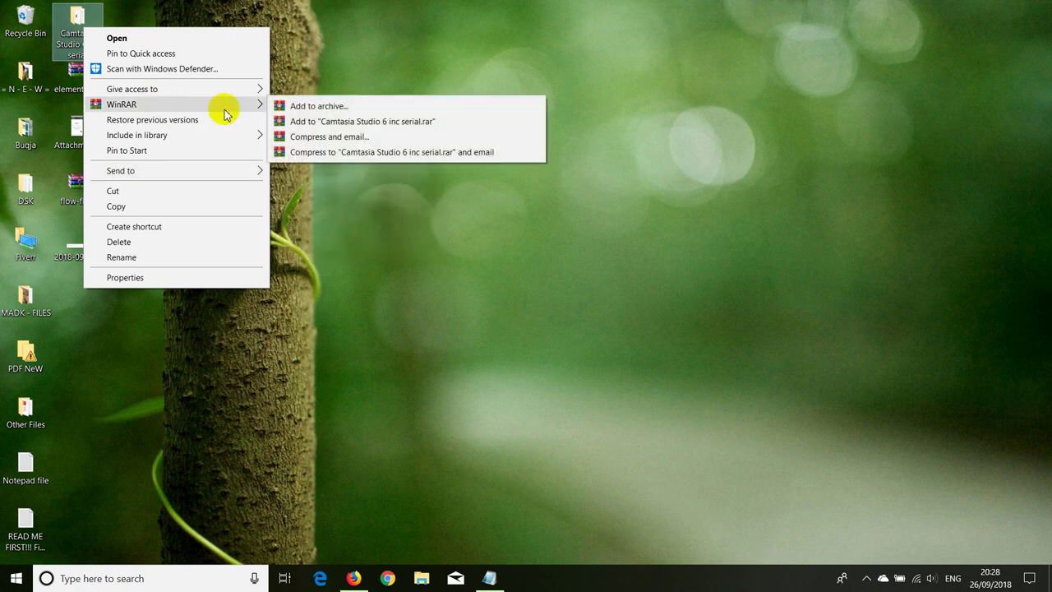
pyautogui.click(290, 106)
pyautogui.click(521, 410)
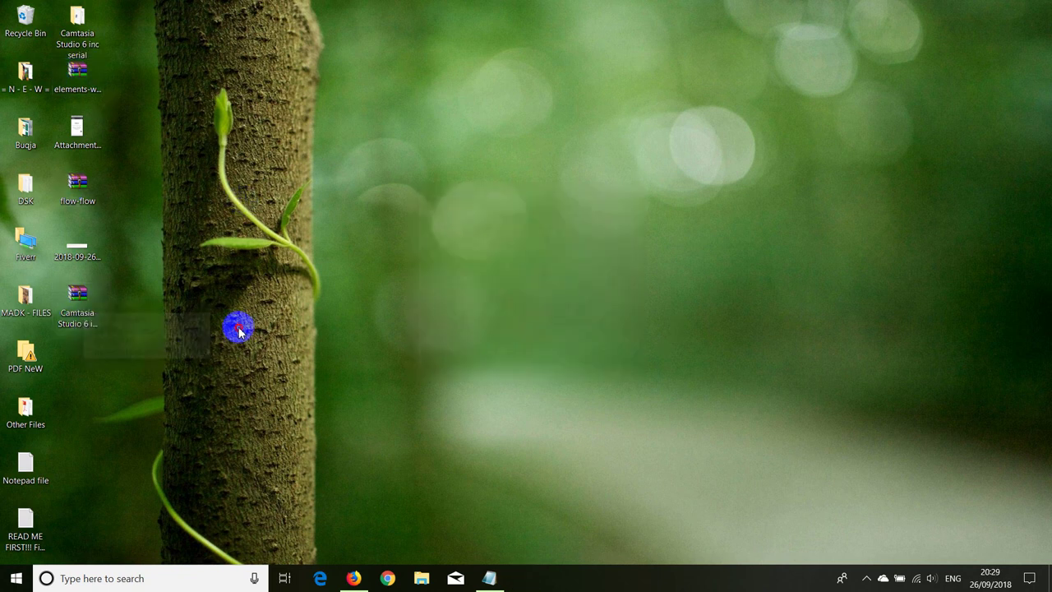
pyautogui.click(352, 577)
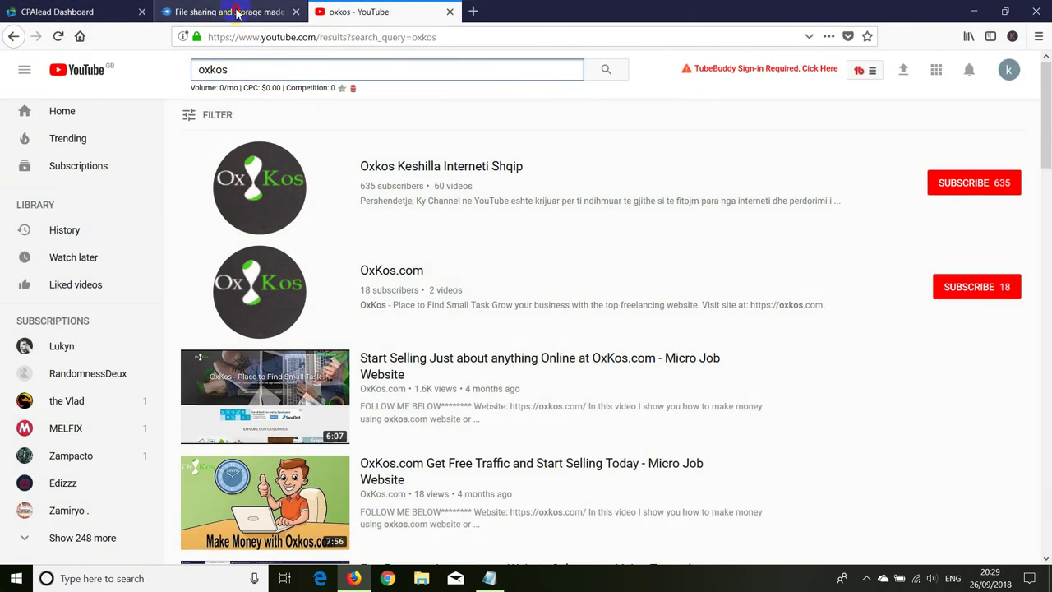
# Step: Upload Camtasia Studio 6 inc serial.rar from the computer to MediaFire, then return to YouTube
pyautogui.click(226, 12)
pyautogui.click(383, 74)
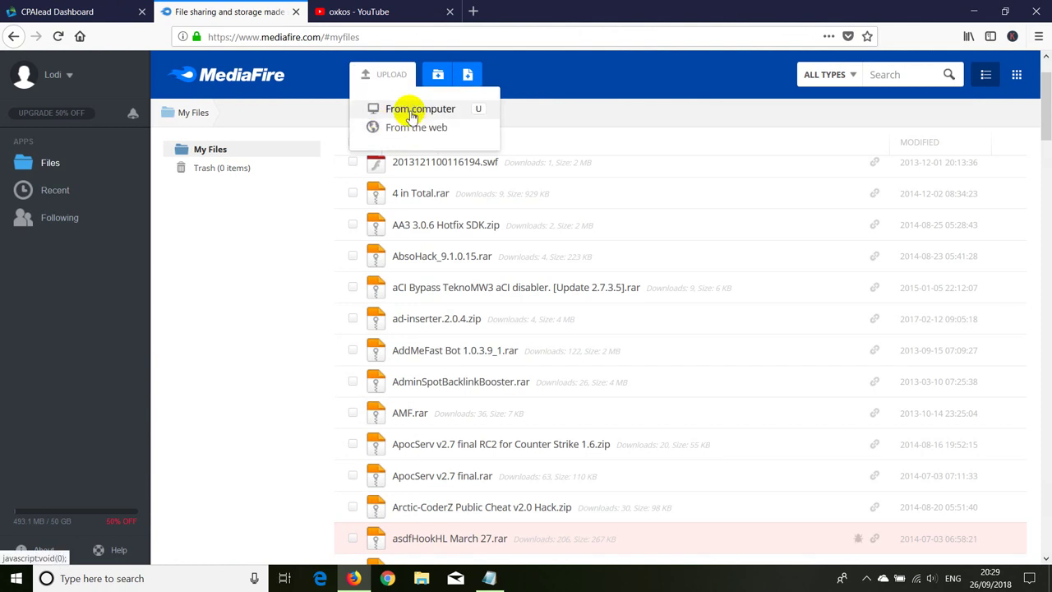
pyautogui.click(411, 113)
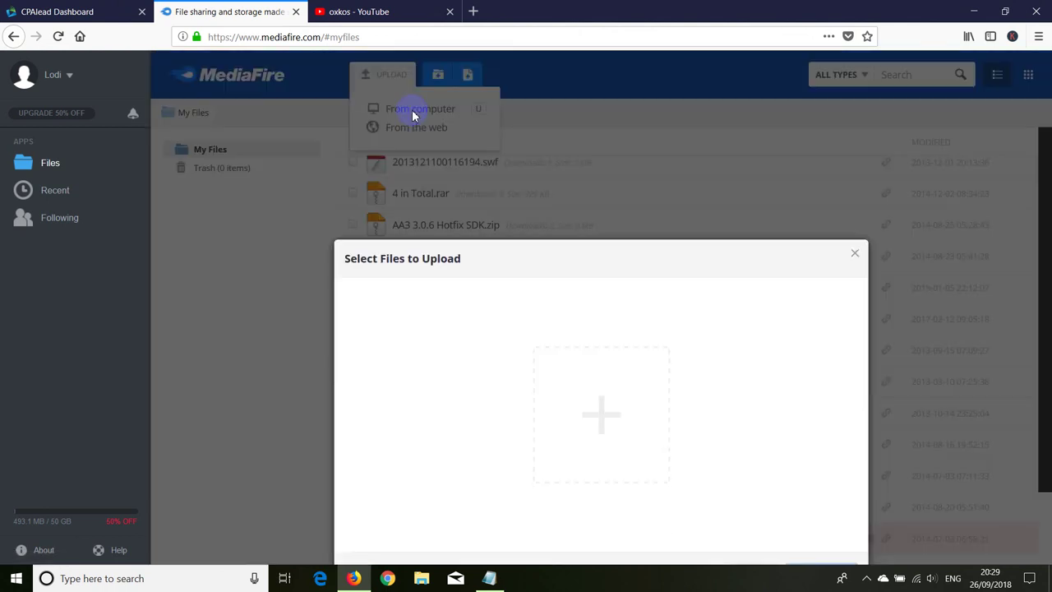
pyautogui.click(598, 287)
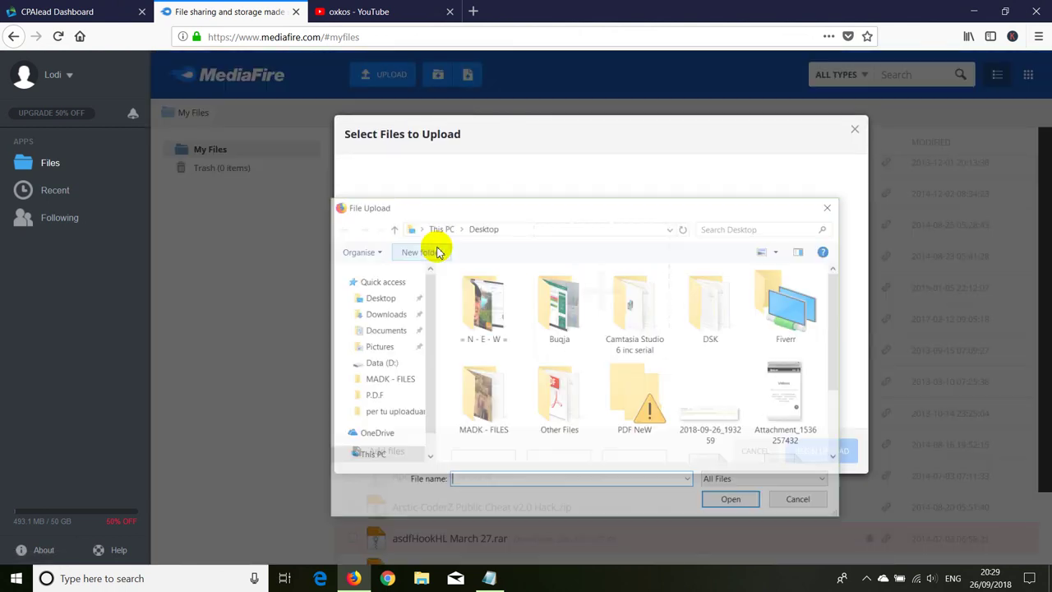
pyautogui.scroll(-2, 599, 336)
pyautogui.doubleClick(482, 401)
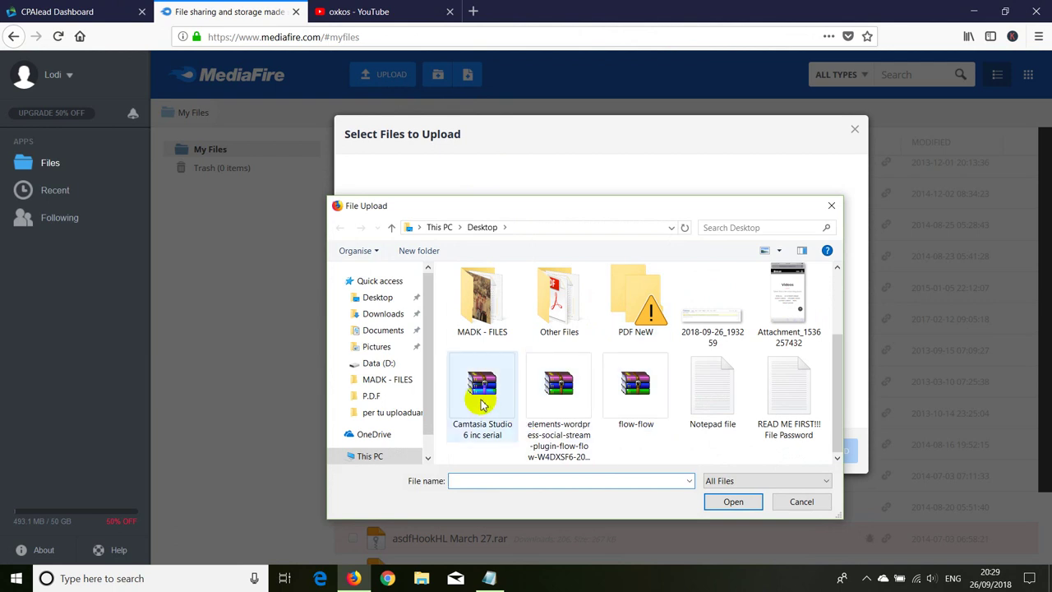
pyautogui.click(813, 470)
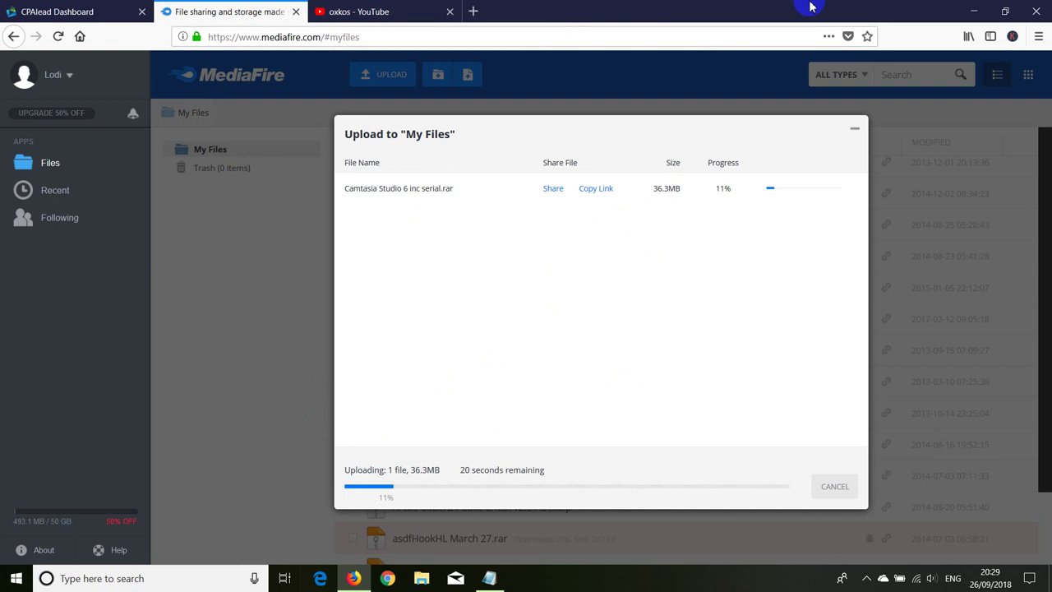
pyautogui.click(418, 10)
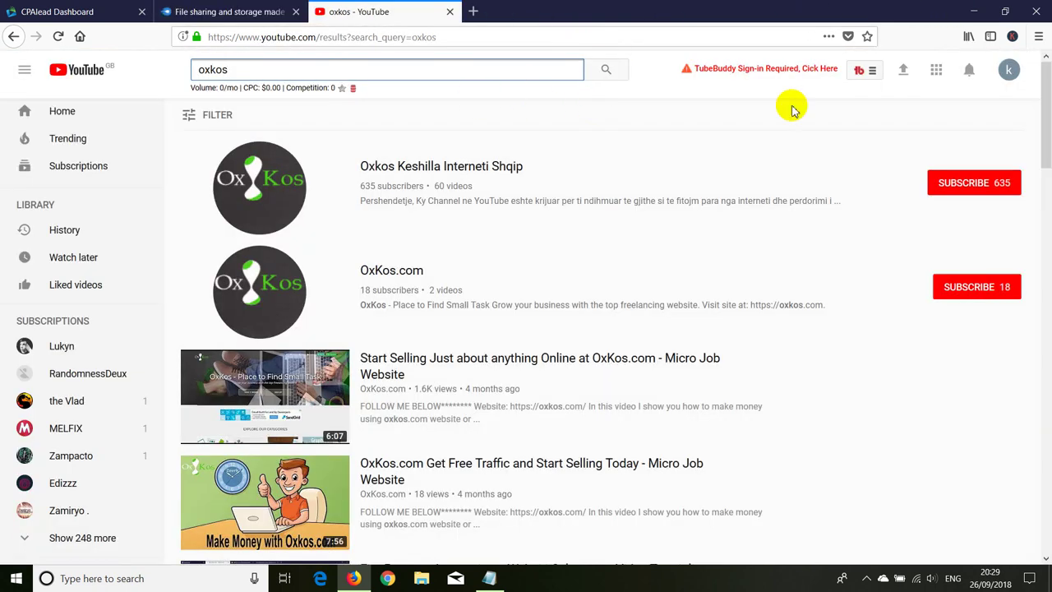
# Step: Search Google for Blogger in a new tab and open Blogger.com
pyautogui.click(1006, 71)
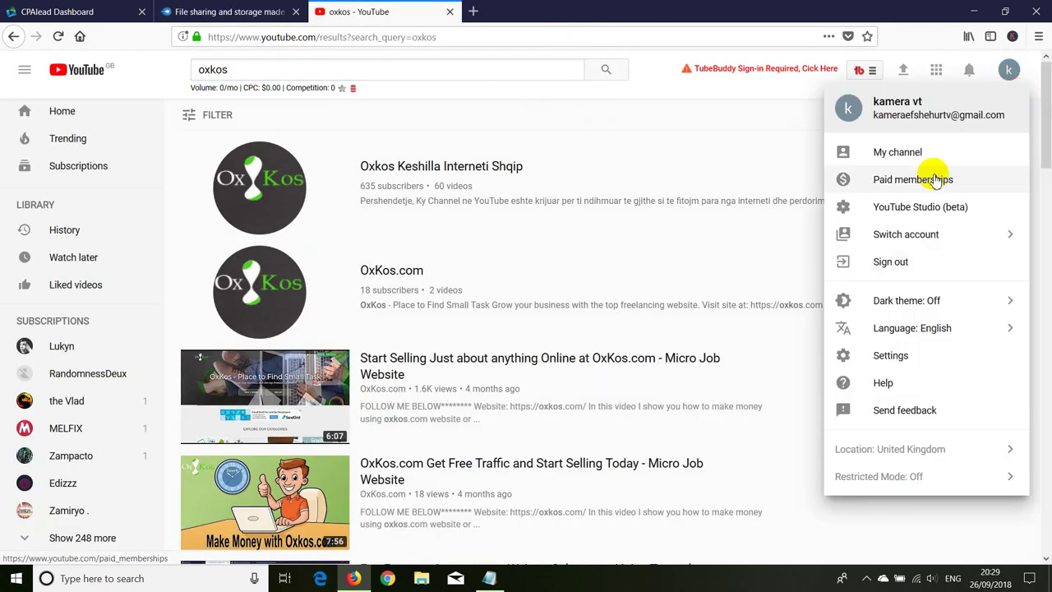
pyautogui.click(472, 11)
pyautogui.click(79, 36)
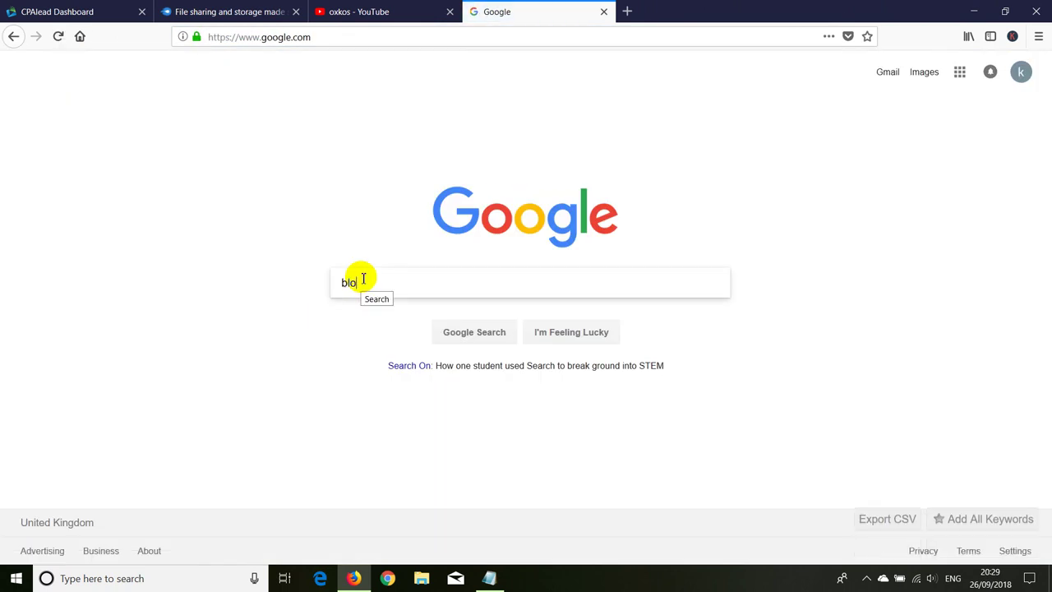
pyautogui.press('Return')
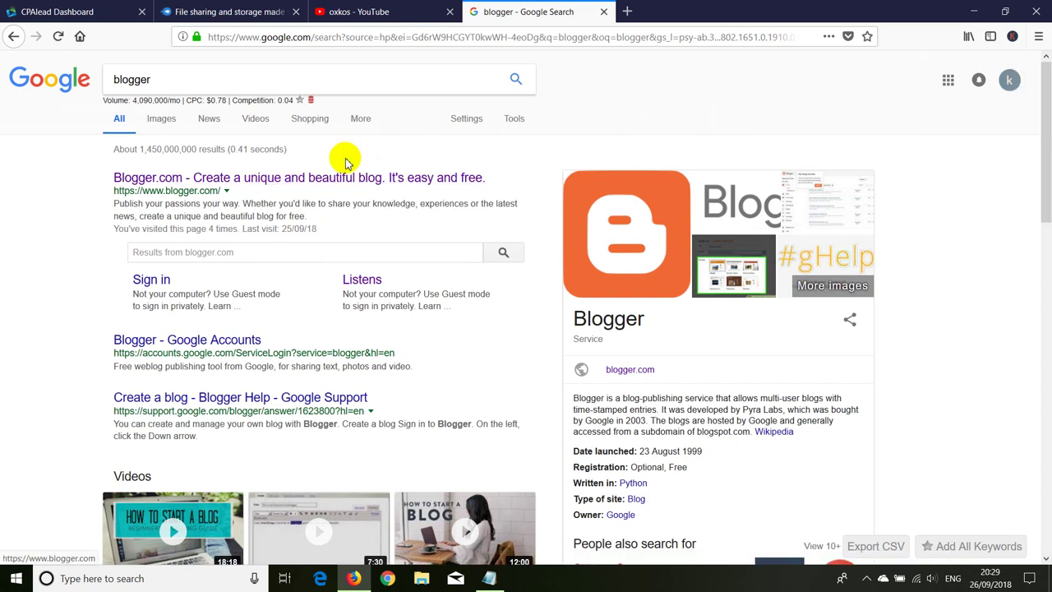
pyautogui.click(290, 182)
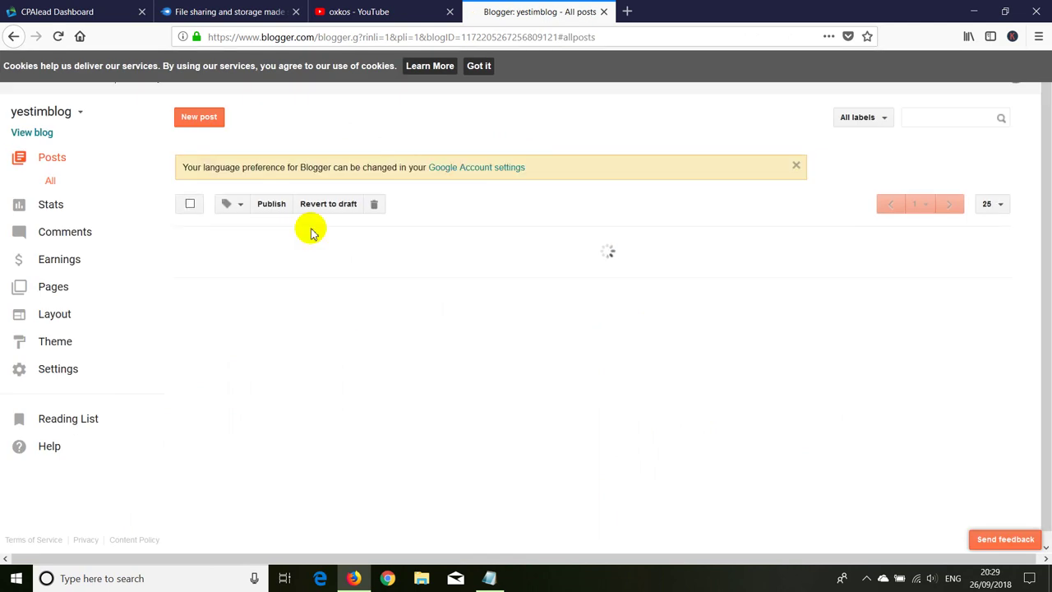
# Step: Save the rearranged yestimblog layout and open the live, empty blog in a new tab
pyautogui.click(51, 315)
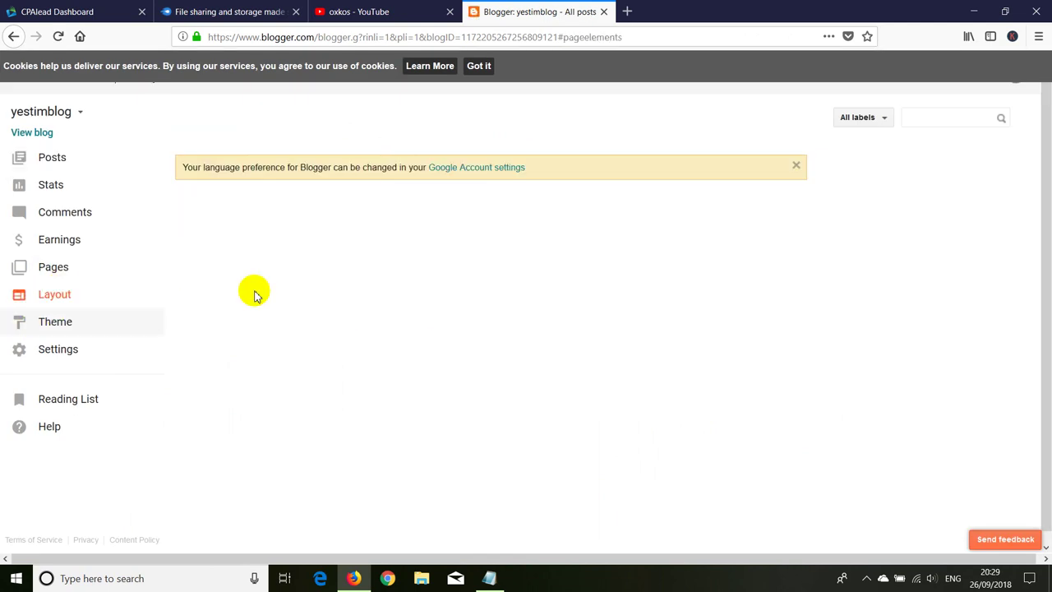
pyautogui.click(843, 123)
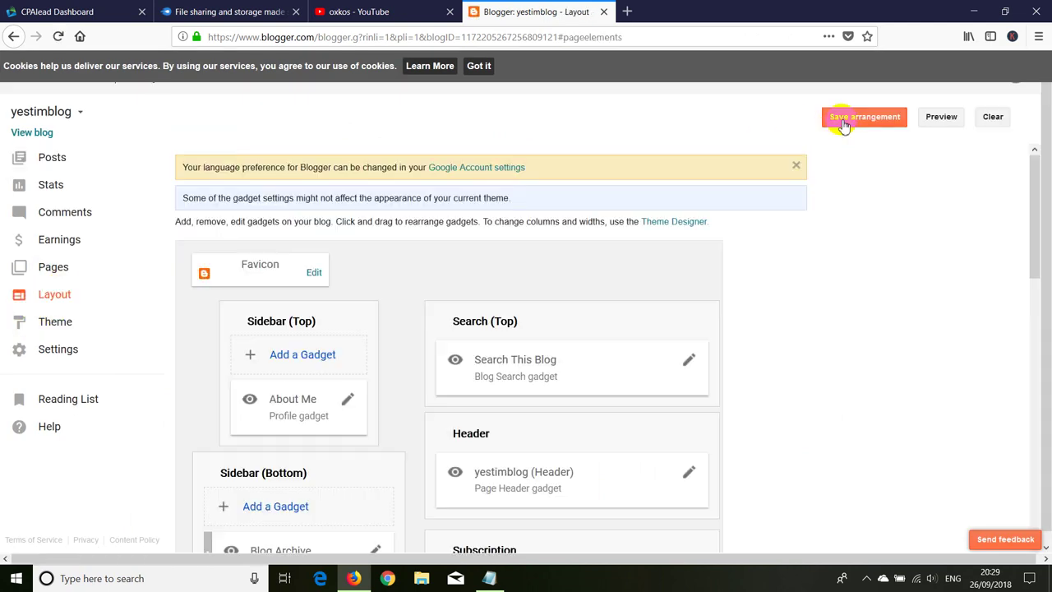
pyautogui.click(592, 88)
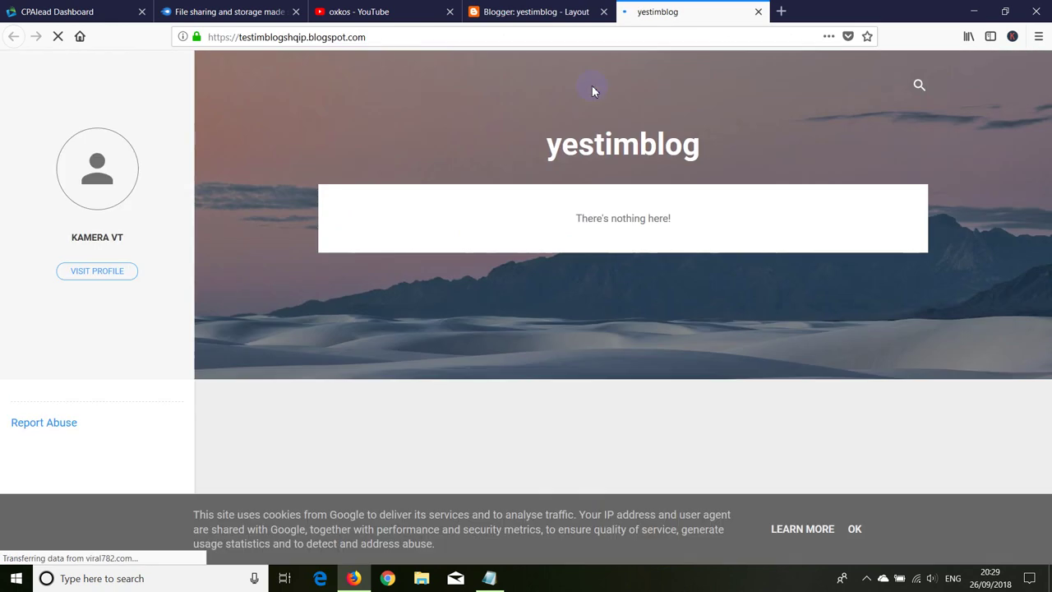
pyautogui.click(511, 11)
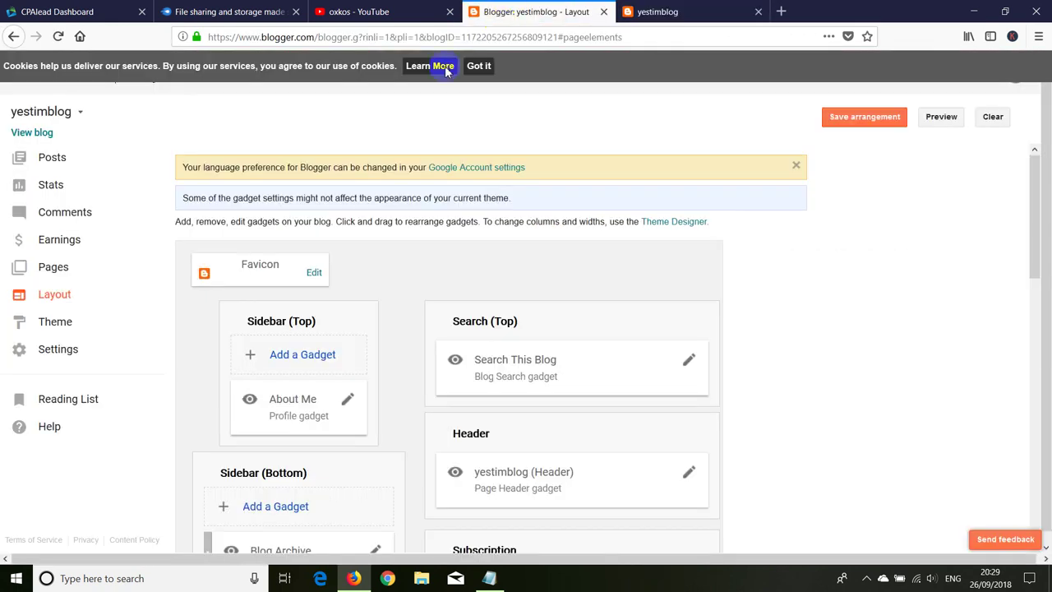
pyautogui.scroll(-1, 413, 192)
pyautogui.scroll(1, 413, 192)
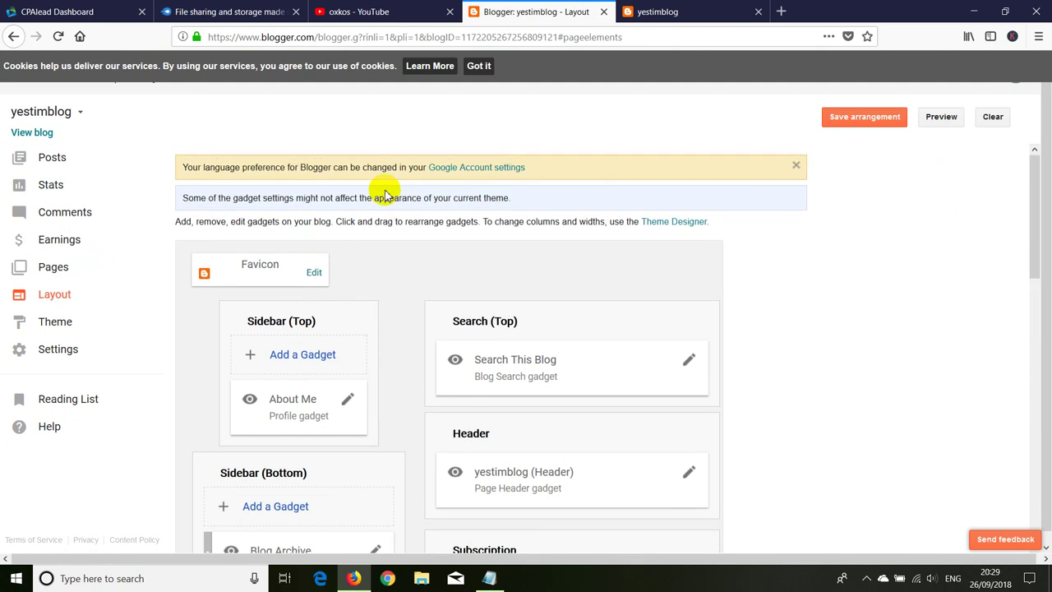
pyautogui.click(386, 12)
# Step: Launch Camtasia Studio from the Start menu's program list
pyautogui.click(966, 10)
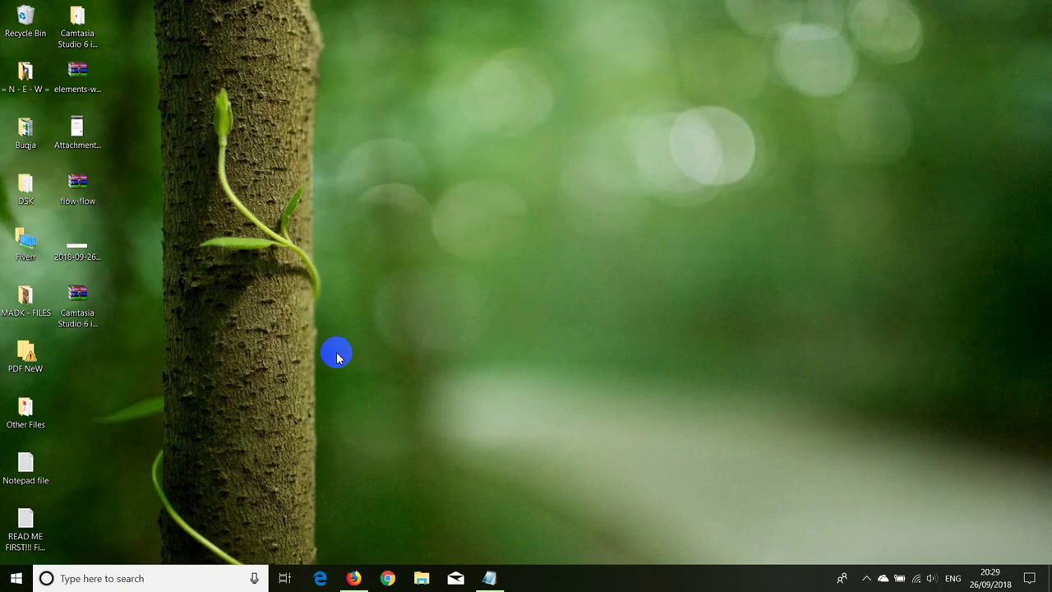
pyautogui.click(17, 577)
pyautogui.moveTo(205, 243)
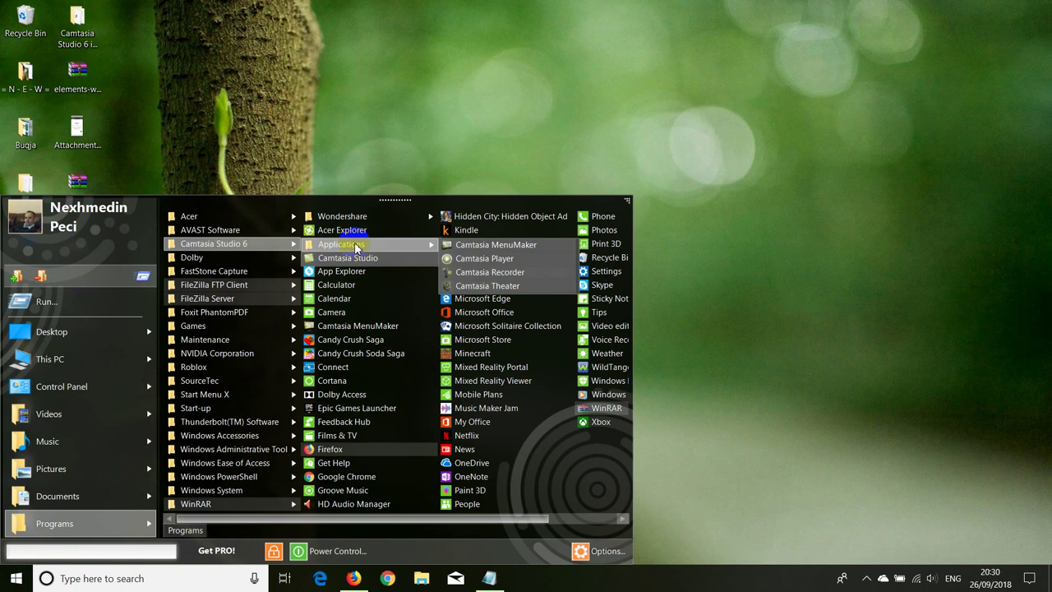
pyautogui.click(381, 260)
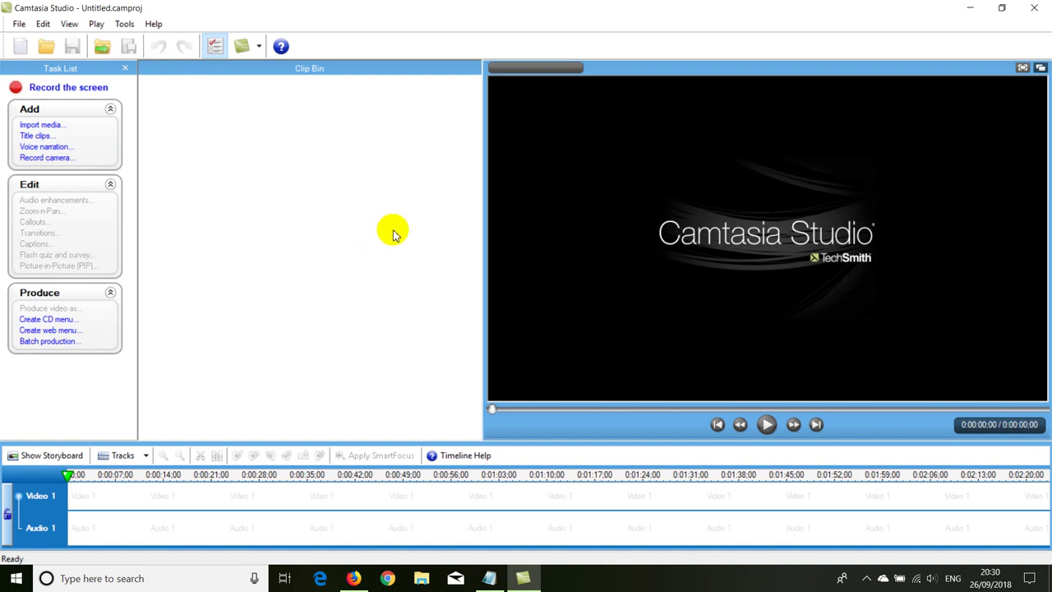
# Step: Minimize the browser and Camtasia, then select the Camtasia Studio 6 inc serial file on the desktop
pyautogui.click(352, 580)
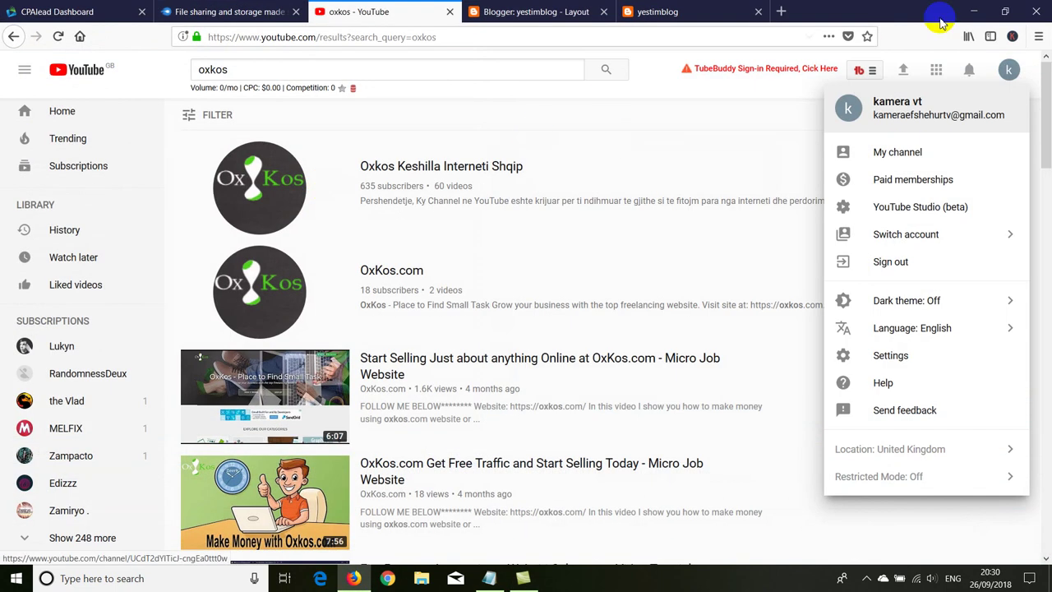
pyautogui.click(937, 15)
pyautogui.click(969, 8)
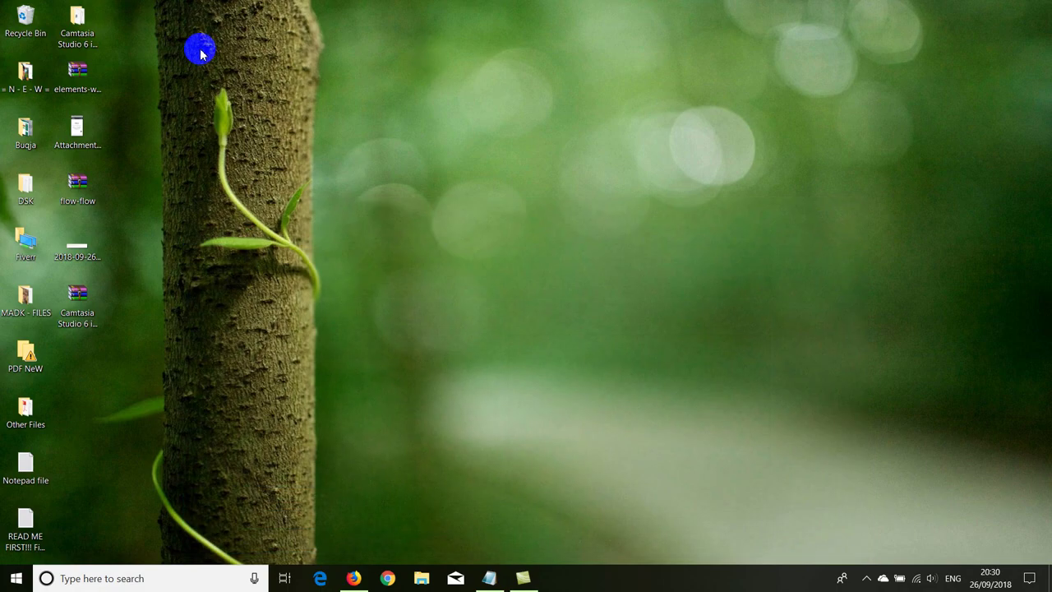
pyautogui.click(80, 28)
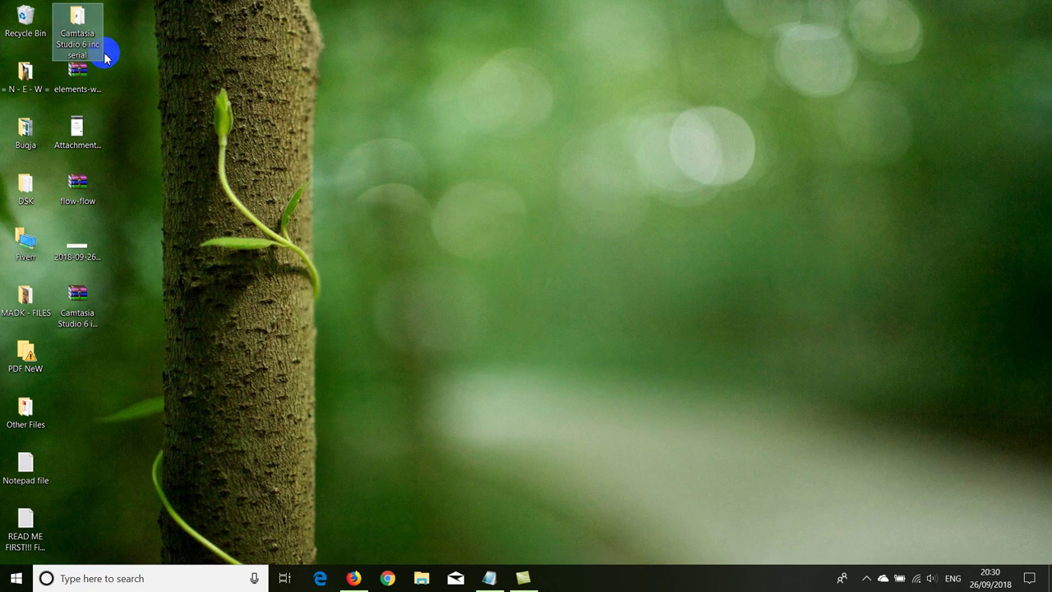
# Step: Dismiss the Blogger cookie notice and start a new post from the Posts list
pyautogui.click(352, 578)
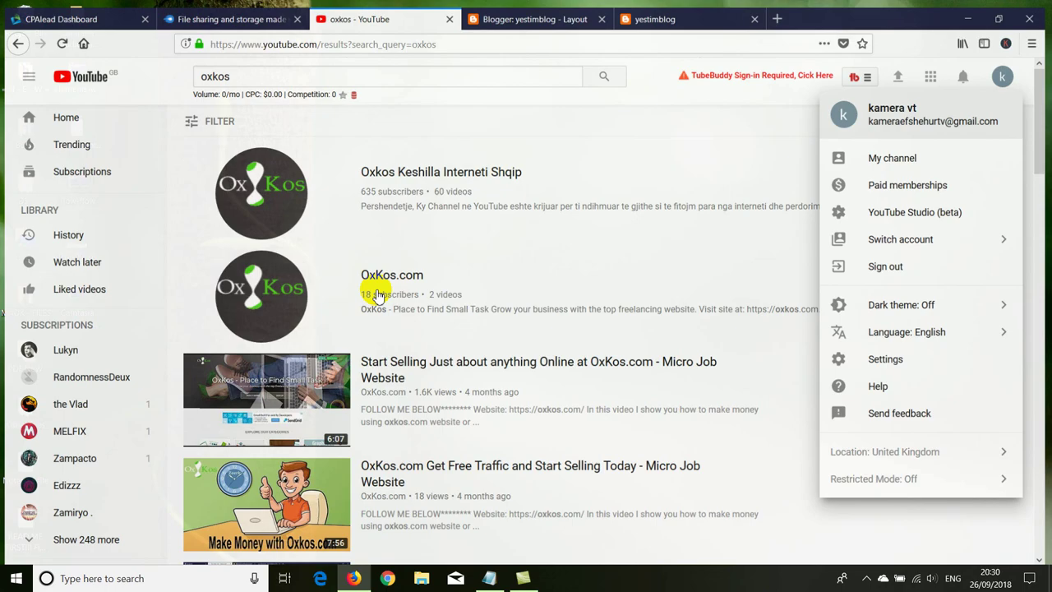
pyautogui.click(501, 12)
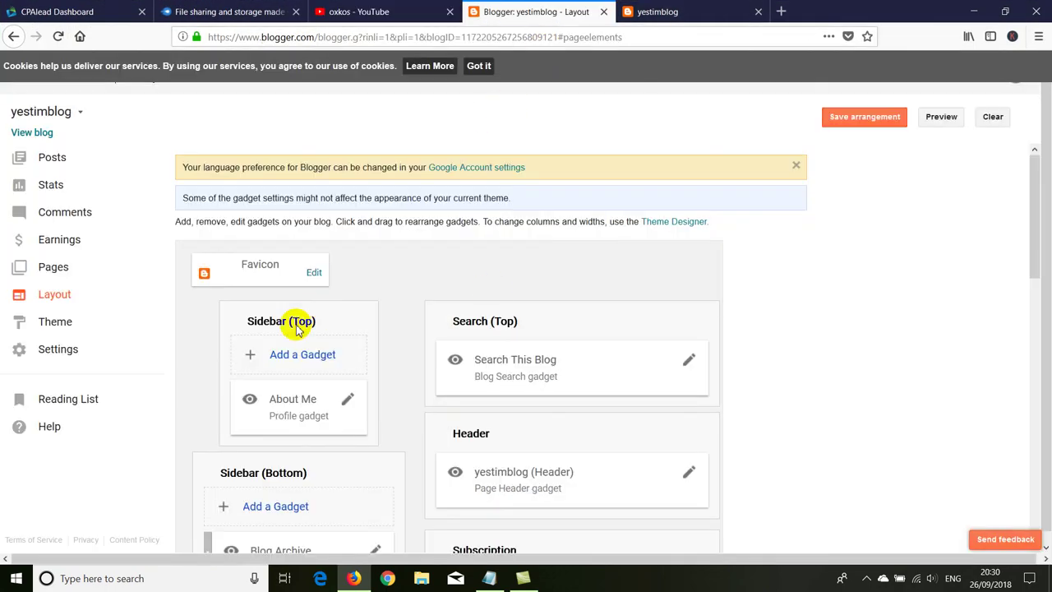
pyautogui.click(478, 66)
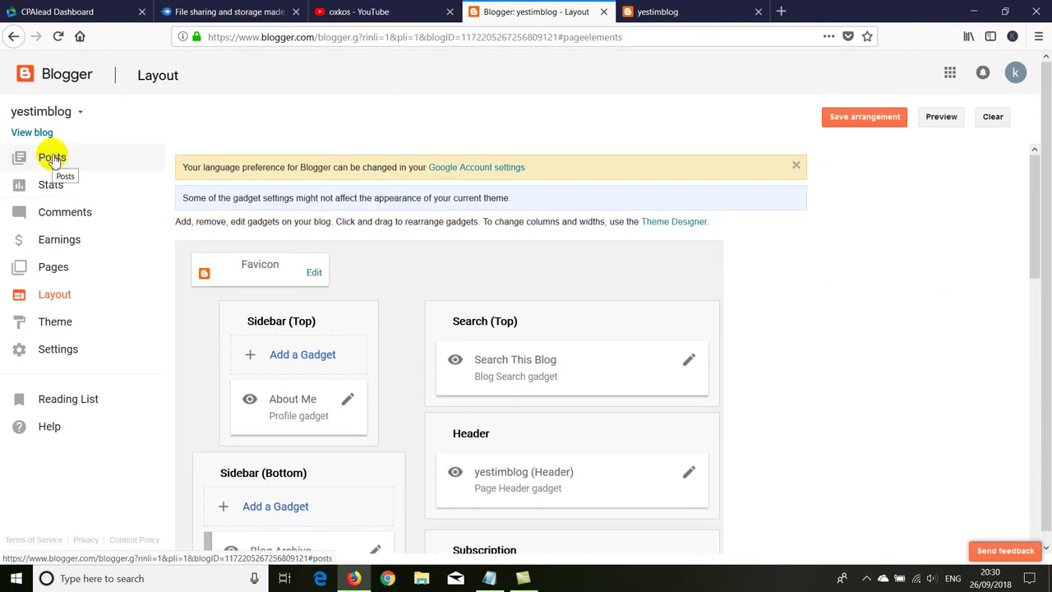
pyautogui.click(52, 159)
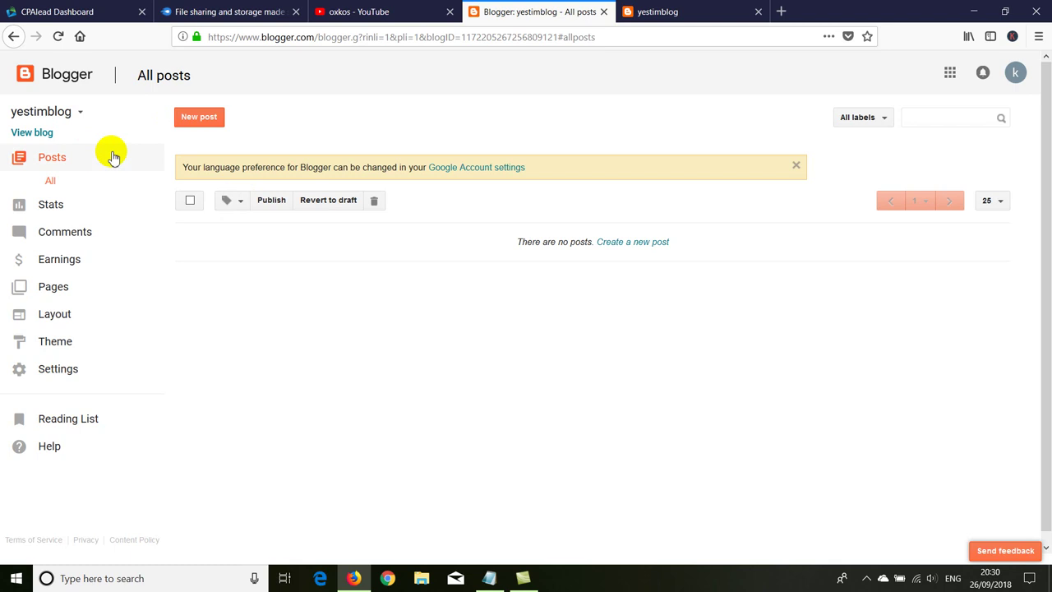
pyautogui.click(190, 119)
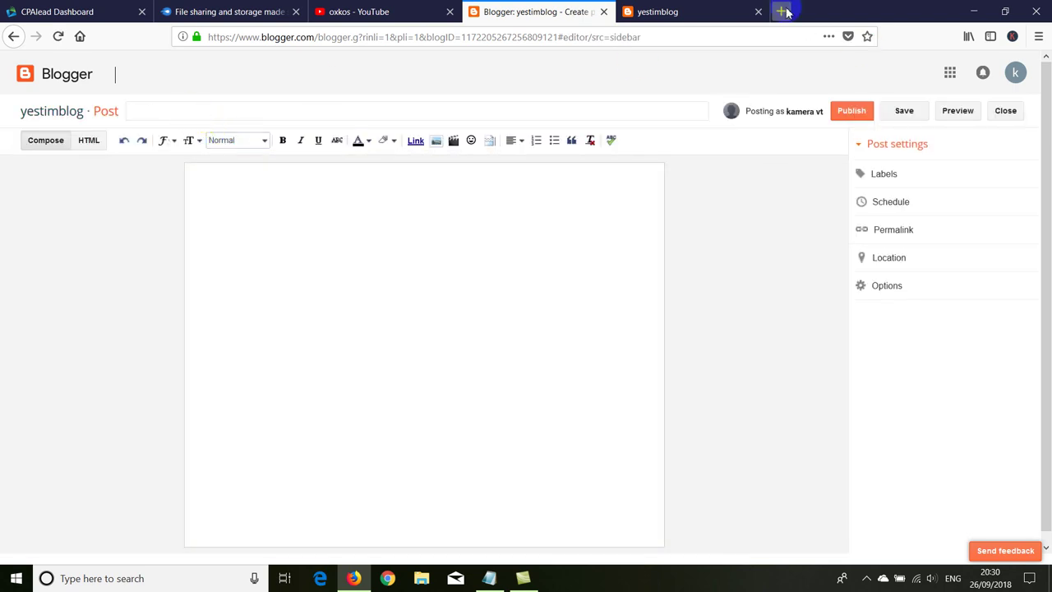
pyautogui.click(781, 12)
pyautogui.click(80, 36)
# Step: Google 'camtasia studio', check TechSmith, then open Softonic's Camtasia Studio download page and select its title
pyautogui.write('camtasia st')
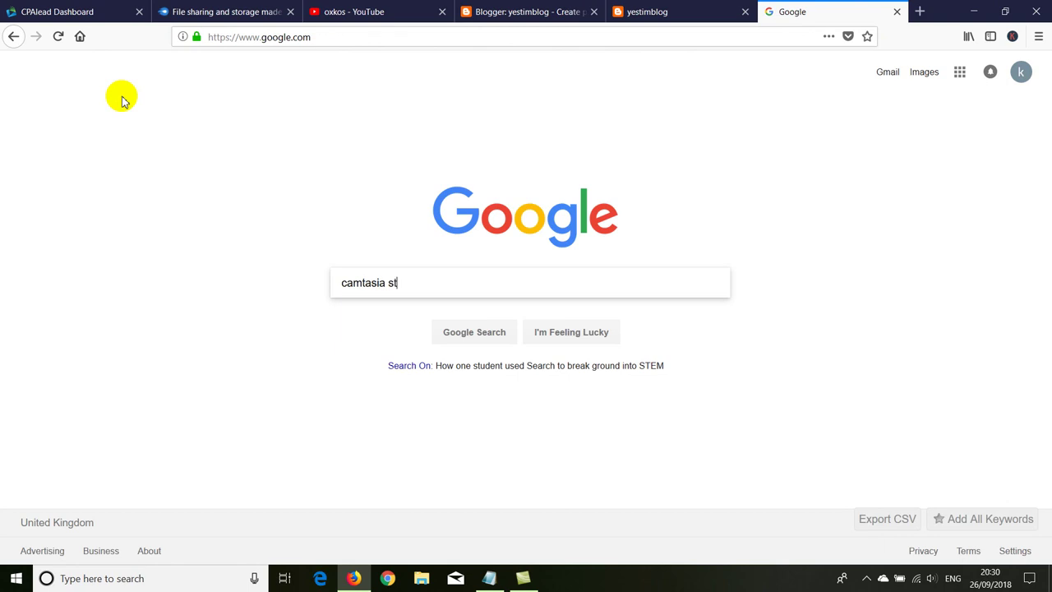
pyautogui.write('udio')
pyautogui.press('Return')
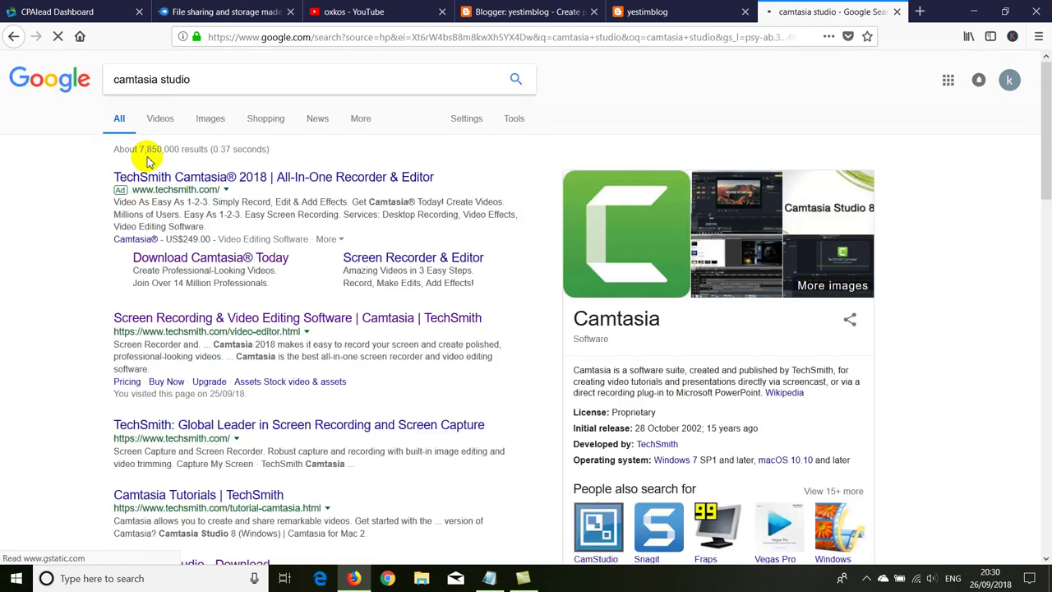
pyautogui.click(195, 424)
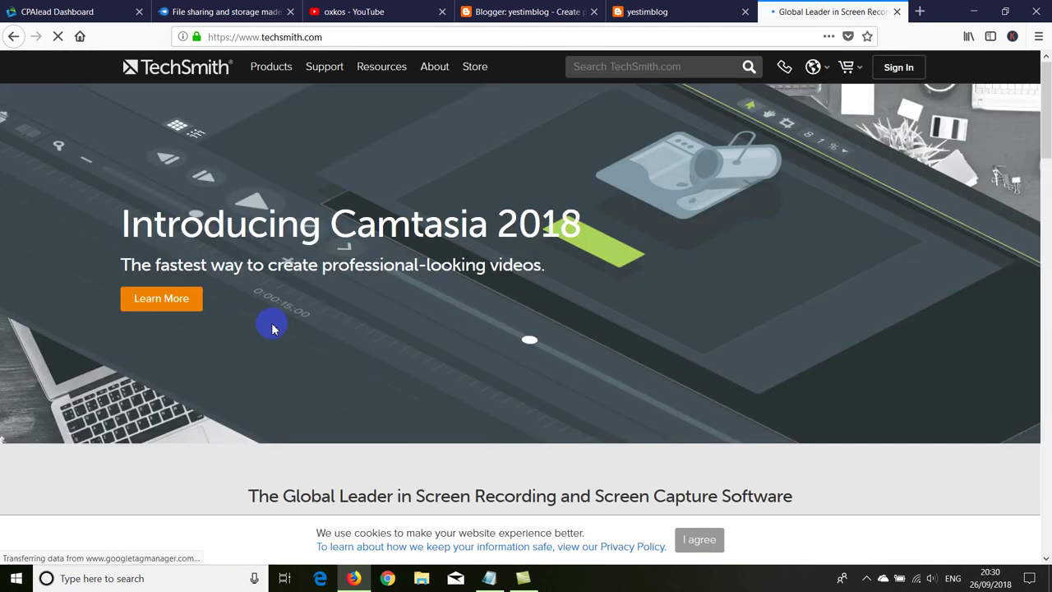
pyautogui.scroll(-3, 272, 326)
pyautogui.scroll(-3, 271, 324)
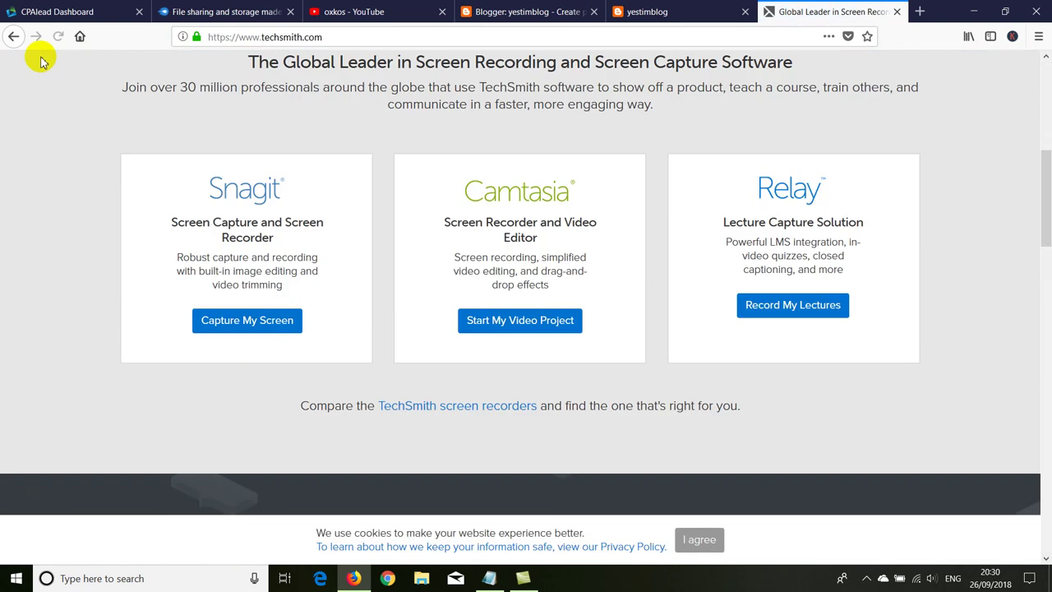
pyautogui.click(13, 37)
pyautogui.scroll(-3, 188, 359)
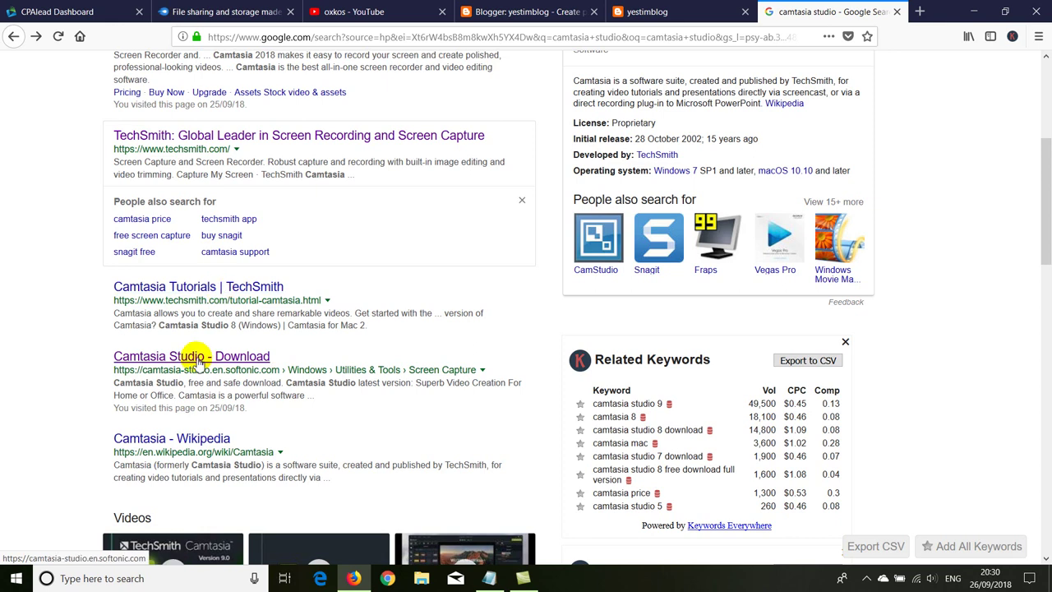
pyautogui.click(201, 360)
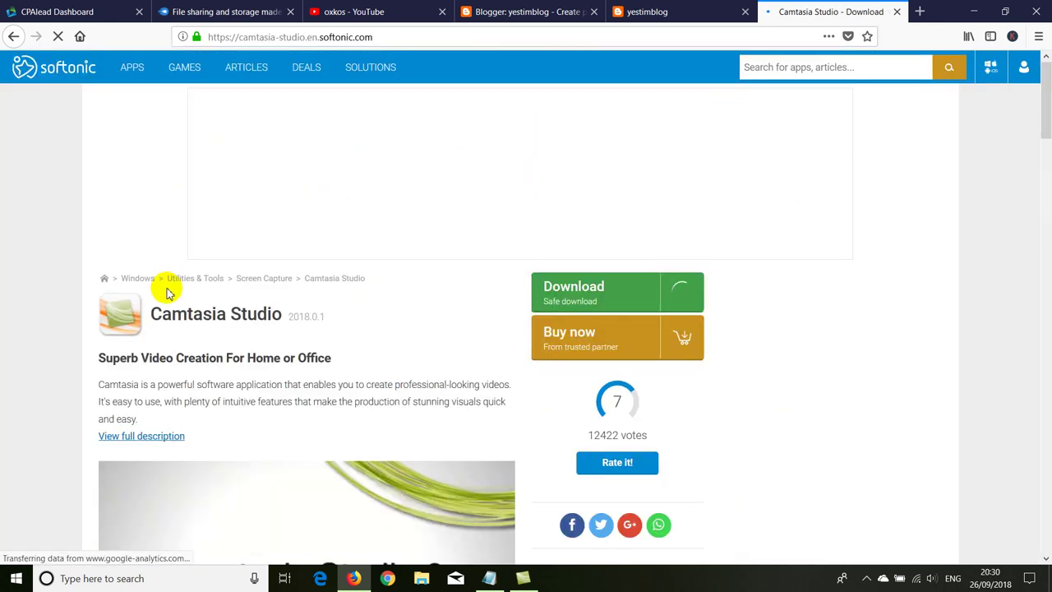
pyautogui.moveTo(157, 329); pyautogui.dragTo(280, 353)
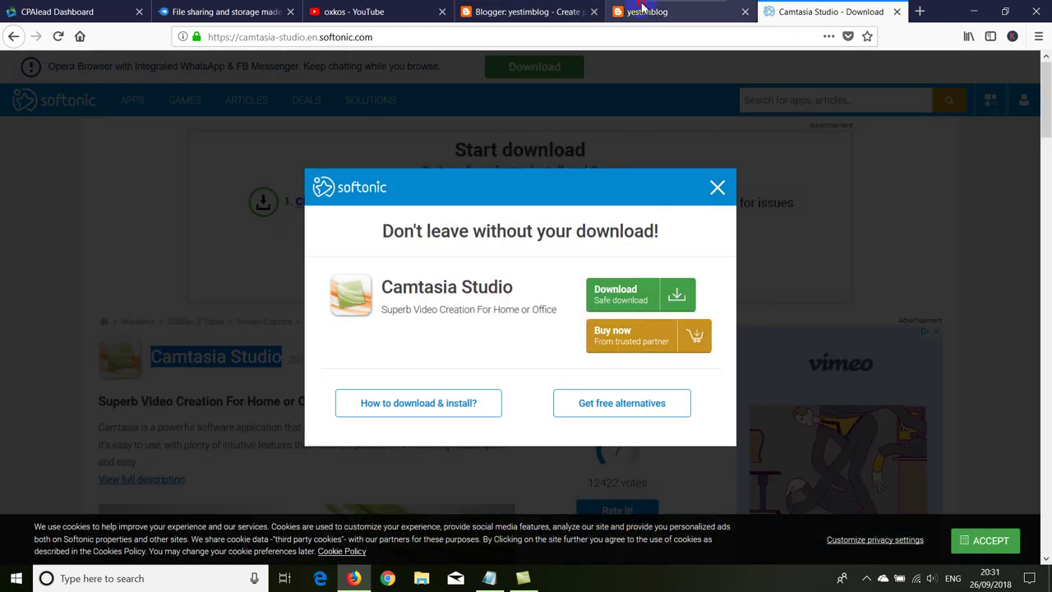
pyautogui.click(644, 10)
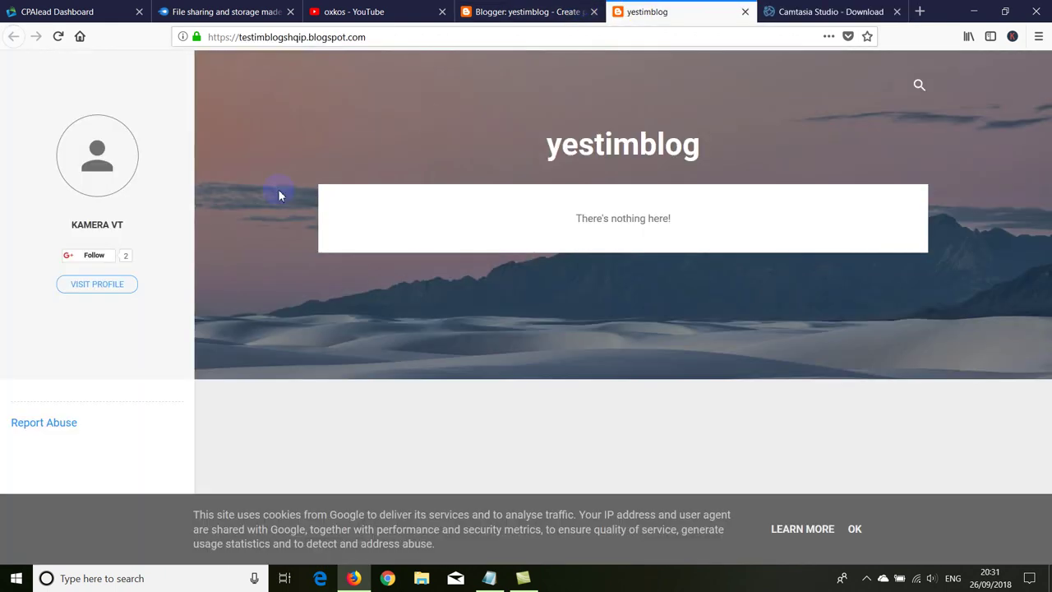
# Step: Title the new post 'Downlaod Camtasia Studio', then bring up the MediaFire upload tab
pyautogui.click(509, 11)
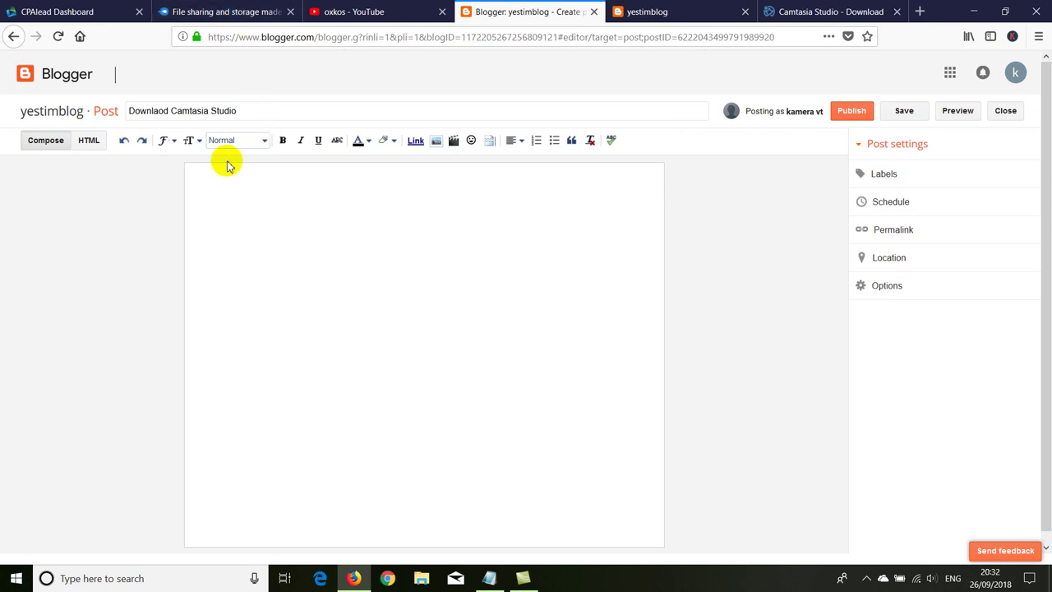
pyautogui.click(212, 11)
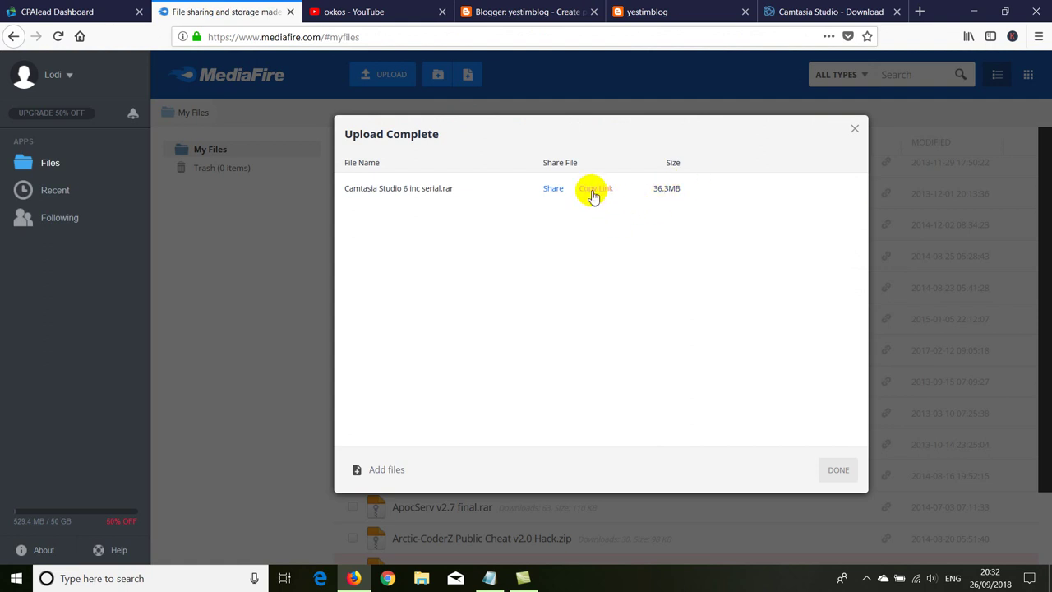
# Step: Copy the Camtasia heading and description from Softonic and paste them into the post
pyautogui.click(794, 12)
pyautogui.click(717, 187)
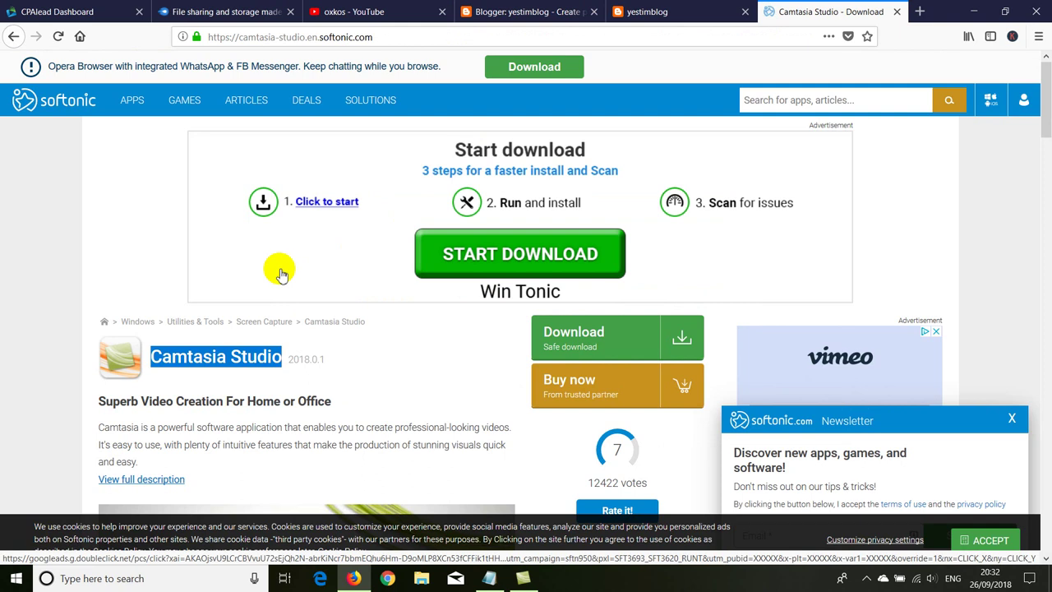
pyautogui.scroll(-3, 158, 250)
pyautogui.scroll(2, 158, 250)
pyautogui.moveTo(98, 184); pyautogui.dragTo(150, 244)
pyautogui.hotkey('ctrl', 'c')
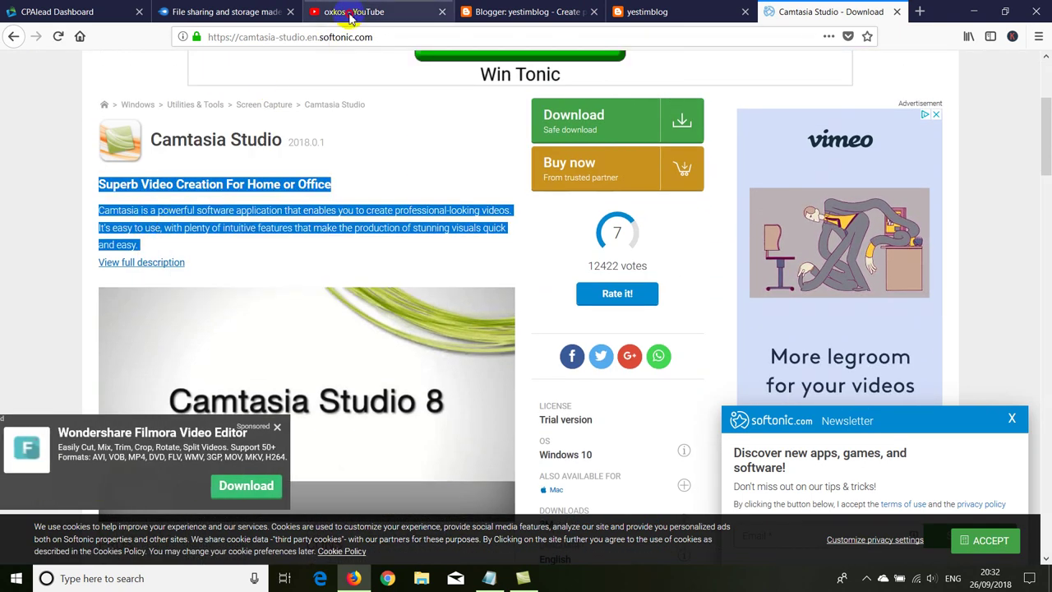
pyautogui.click(347, 11)
pyautogui.click(474, 12)
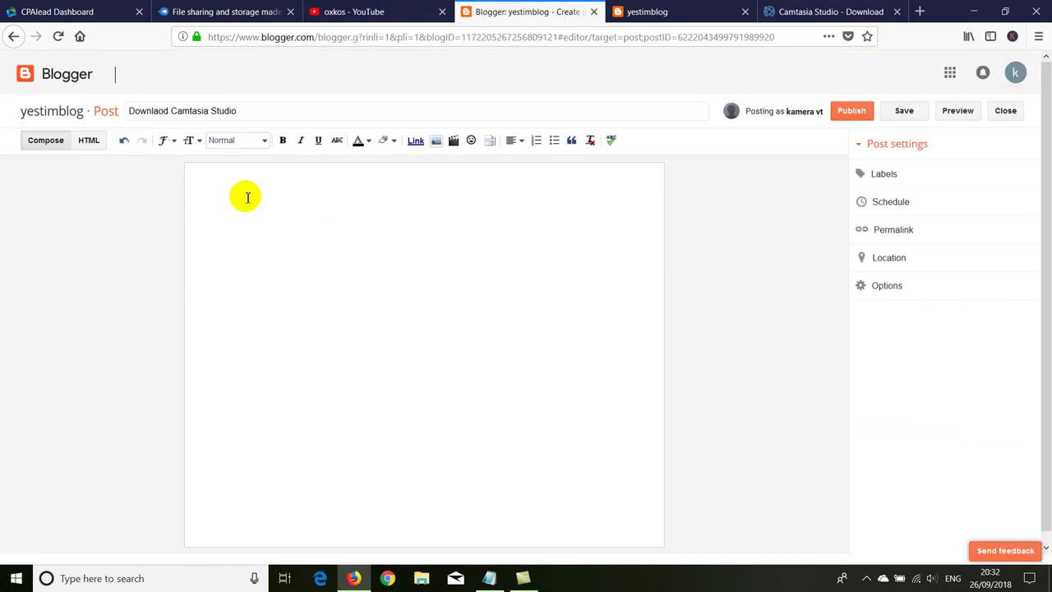
pyautogui.hotkey('ctrl', 'v')
pyautogui.press('Return')
pyautogui.press('Return')
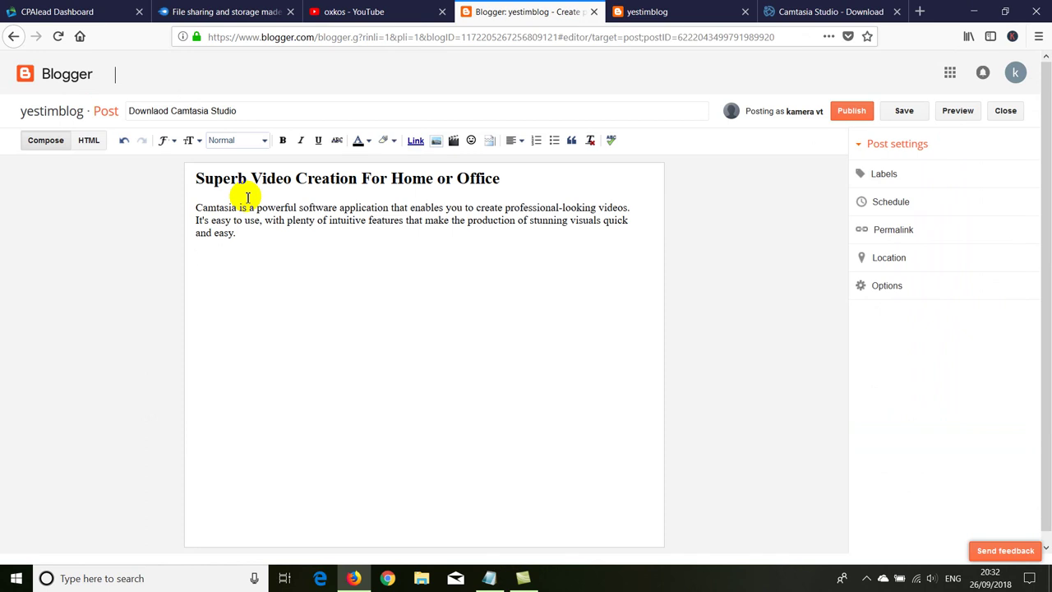
# Step: Add a bold, Large 'Click here to Download This file' line, then copy the MediaFire download link
pyautogui.write('Click here to Download This f')
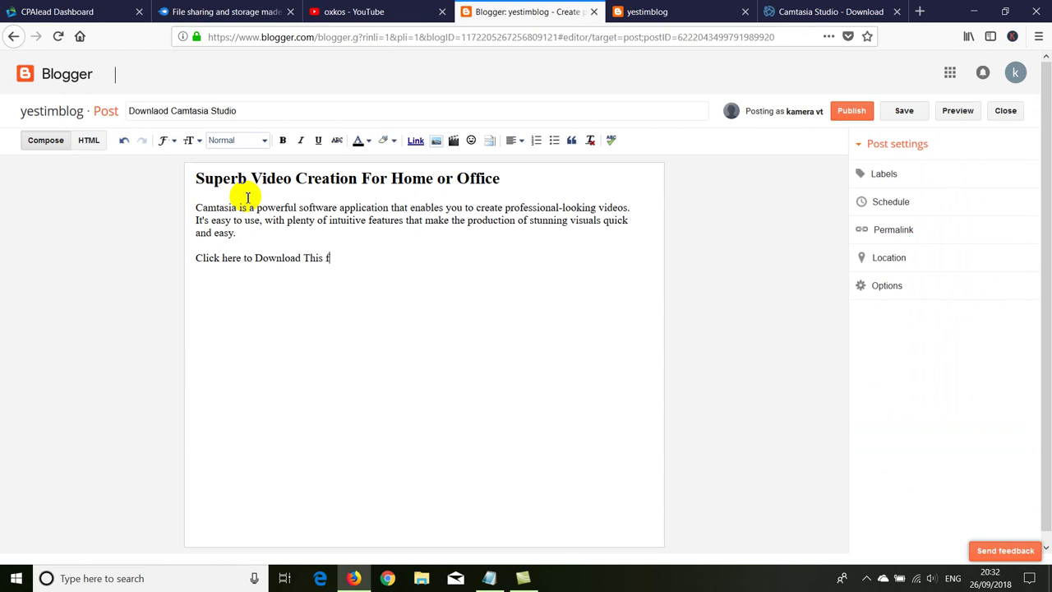
pyautogui.write('ile')
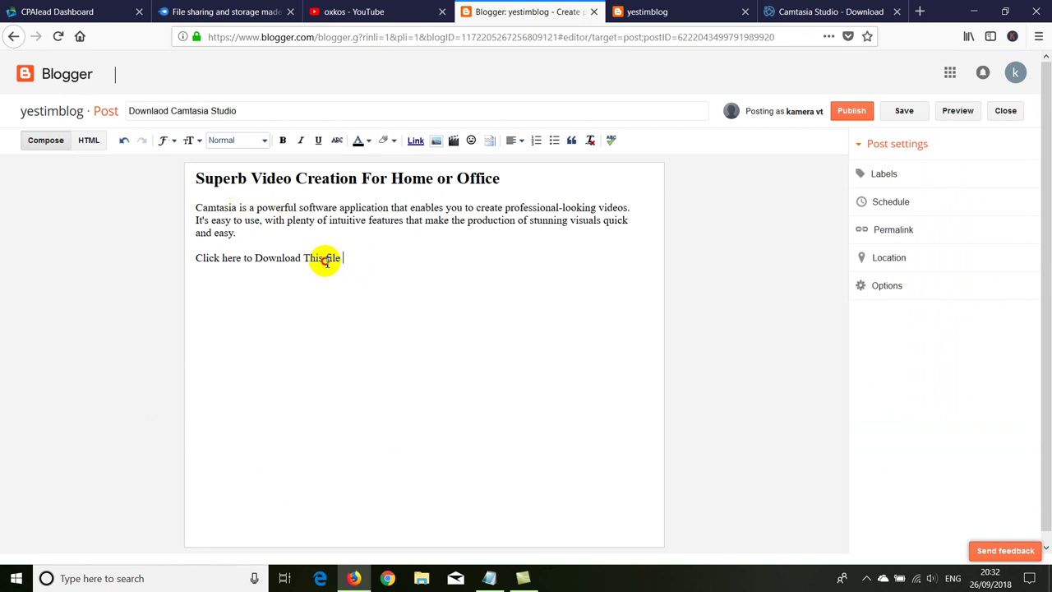
pyautogui.moveTo(344, 258); pyautogui.dragTo(195, 258)
pyautogui.click(282, 141)
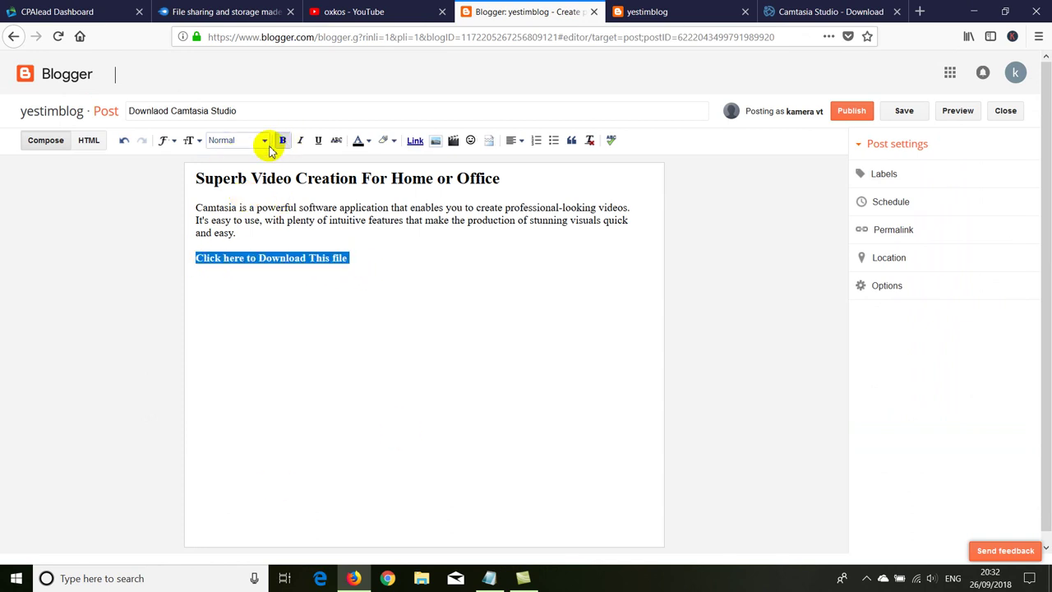
pyautogui.click(265, 141)
pyautogui.click(189, 143)
pyautogui.click(190, 143)
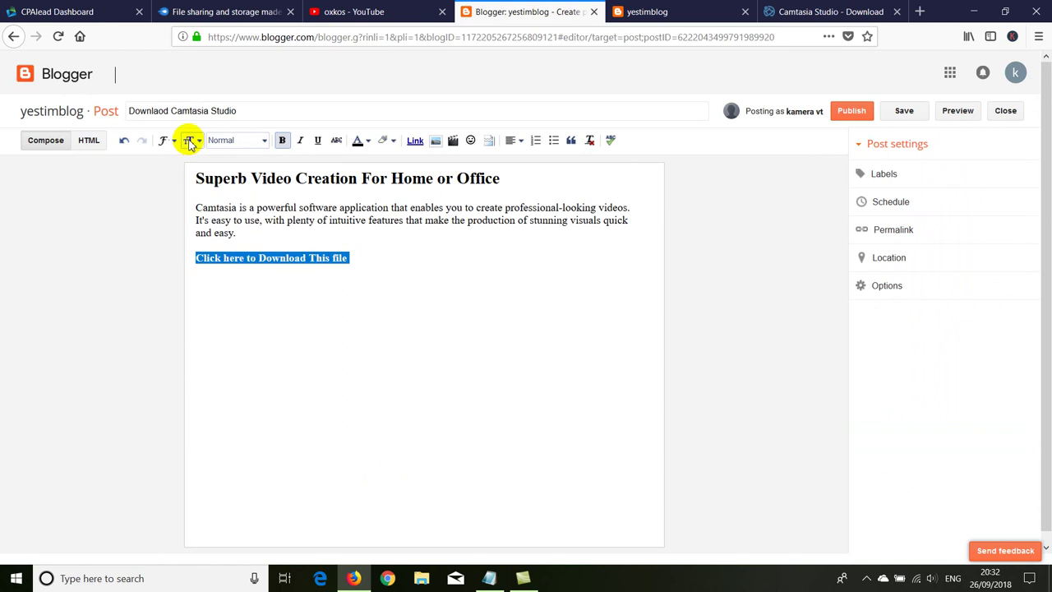
pyautogui.click(190, 143)
pyautogui.click(204, 211)
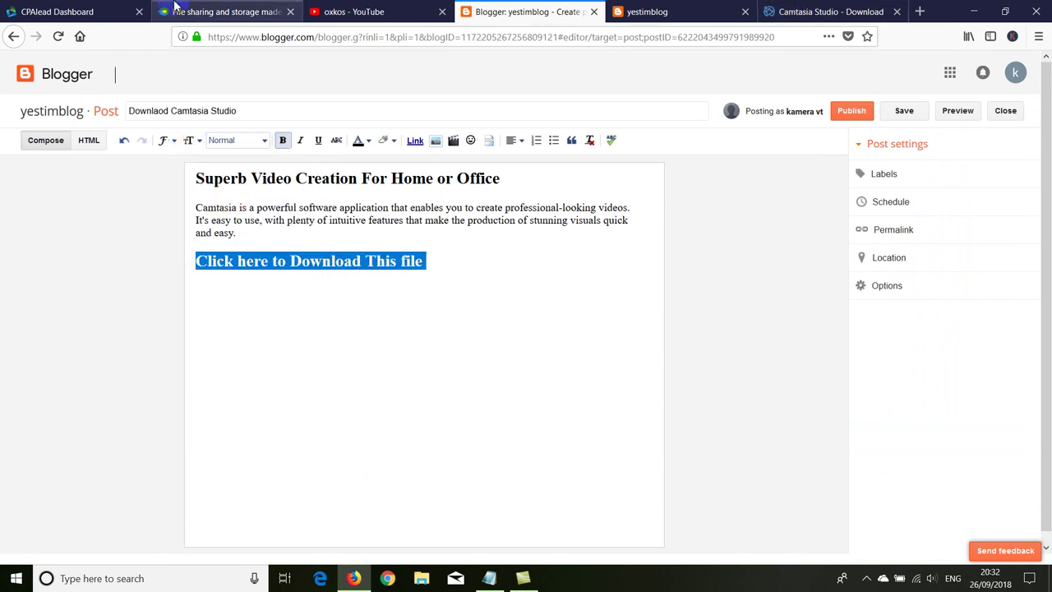
pyautogui.click(175, 7)
pyautogui.click(591, 191)
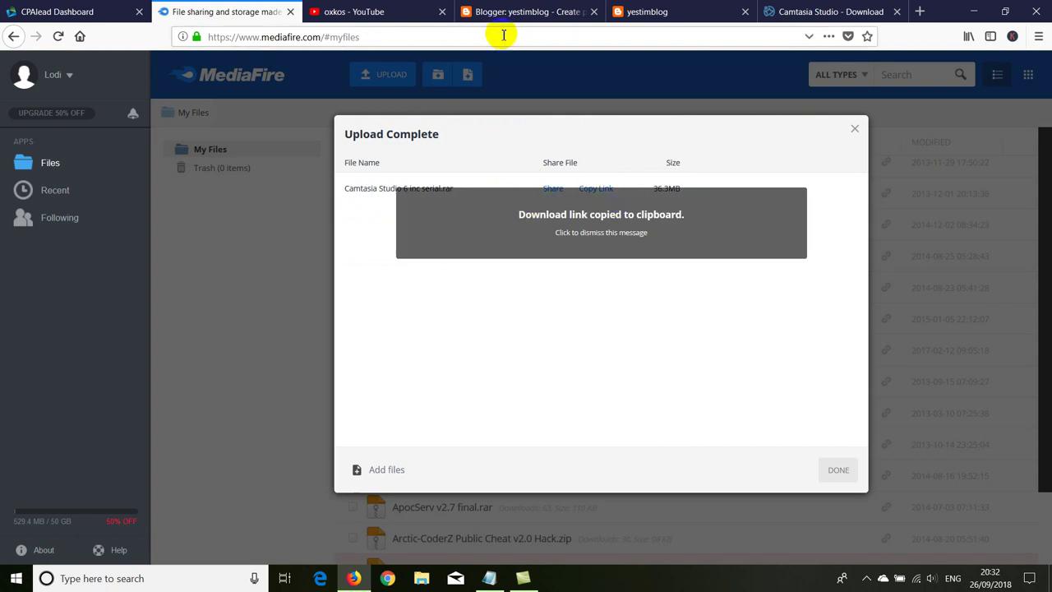
# Step: Link the download line to the pasted MediaFire URL and publish the Camtasia post
pyautogui.click(571, 11)
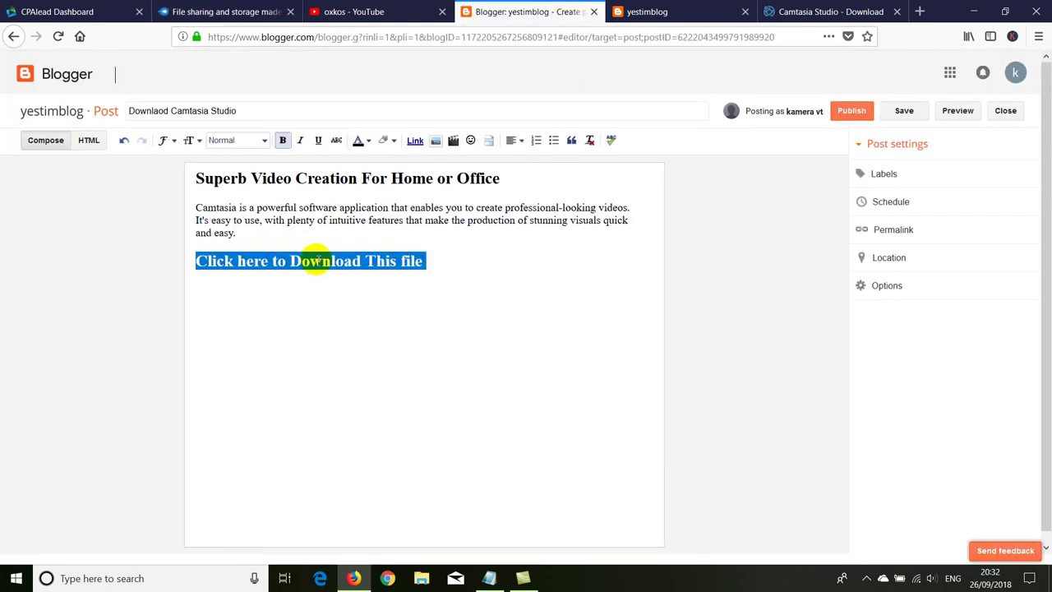
pyautogui.click(415, 140)
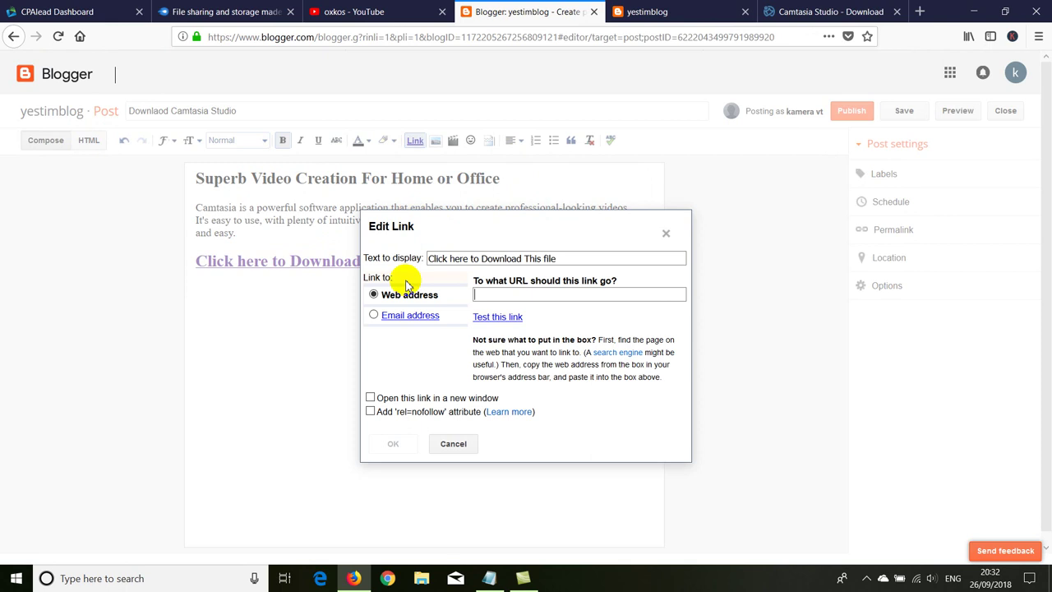
pyautogui.rightClick(493, 296)
pyautogui.click(491, 345)
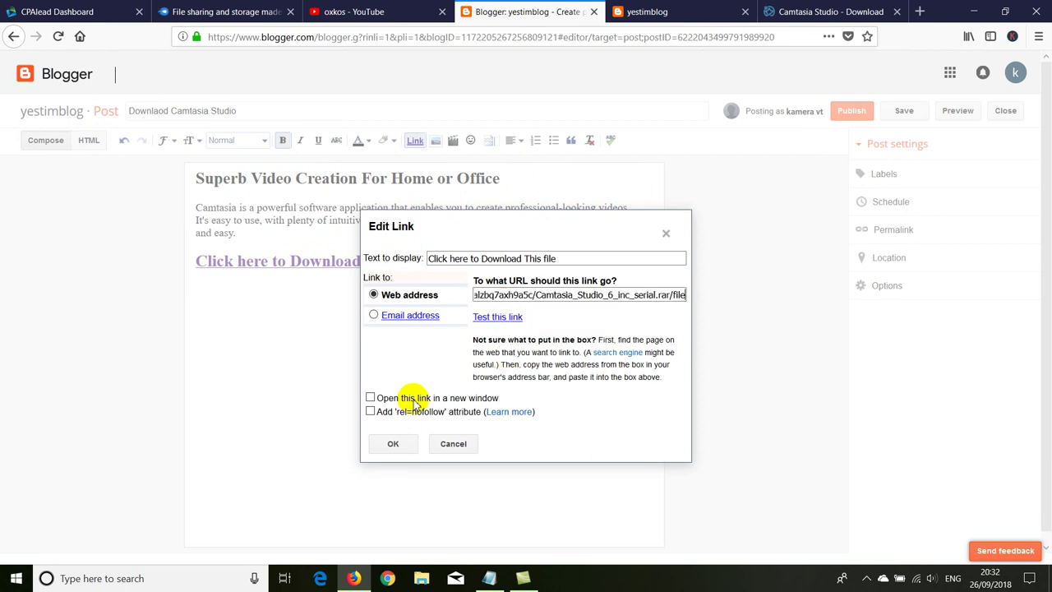
pyautogui.click(393, 444)
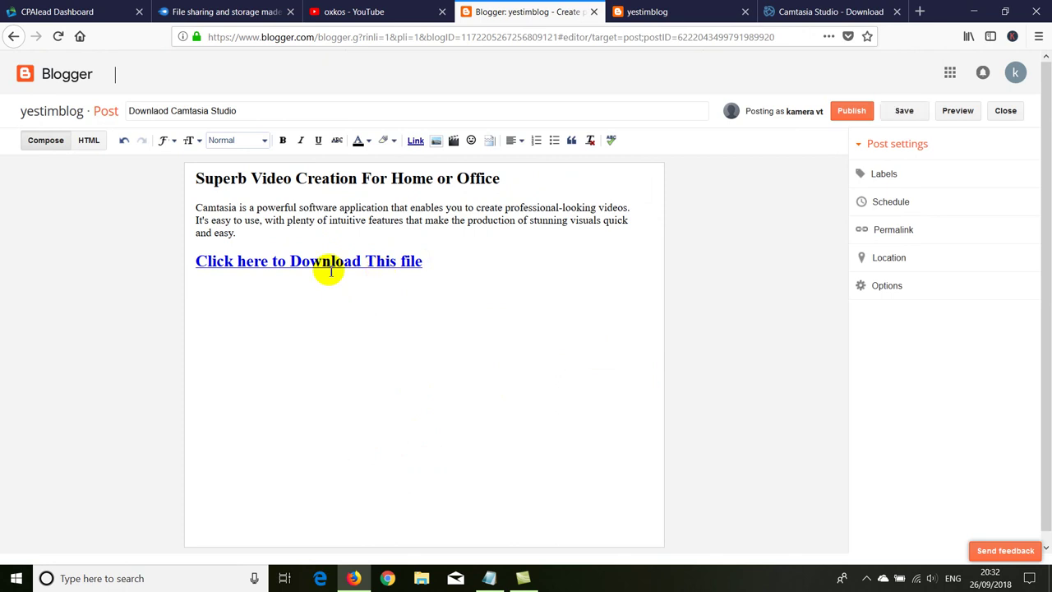
pyautogui.click(850, 111)
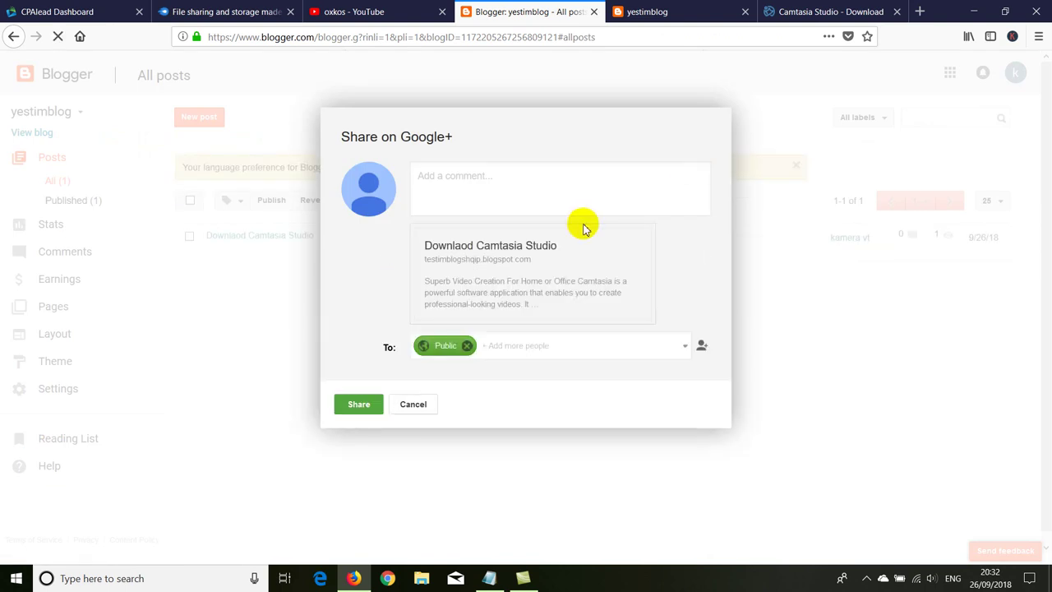
# Step: Cancel the Google+ share prompt, view the published post, then return to the CPAlead dashboard
pyautogui.click(407, 405)
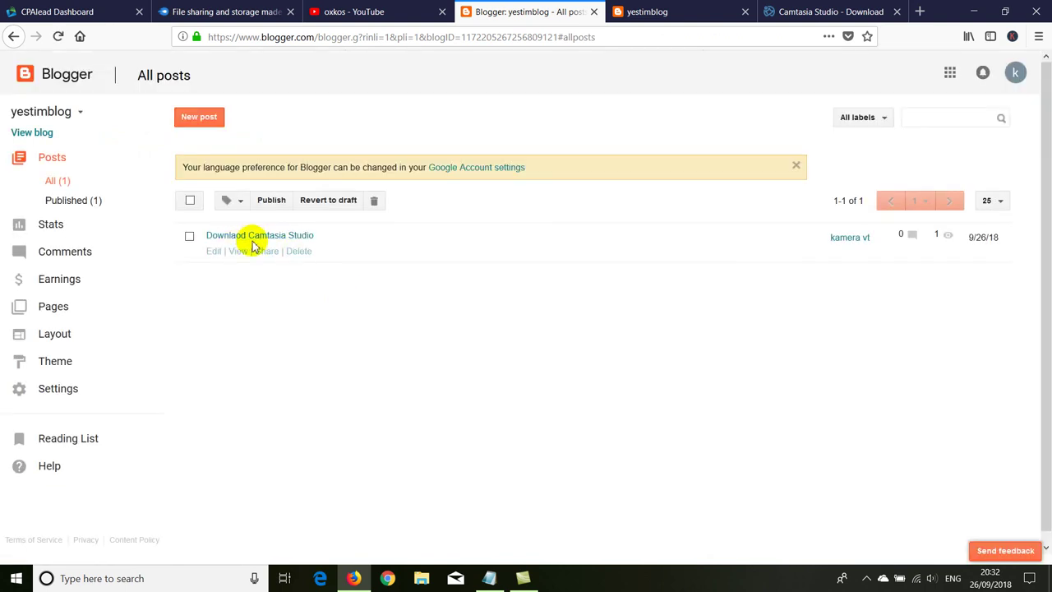
pyautogui.click(238, 250)
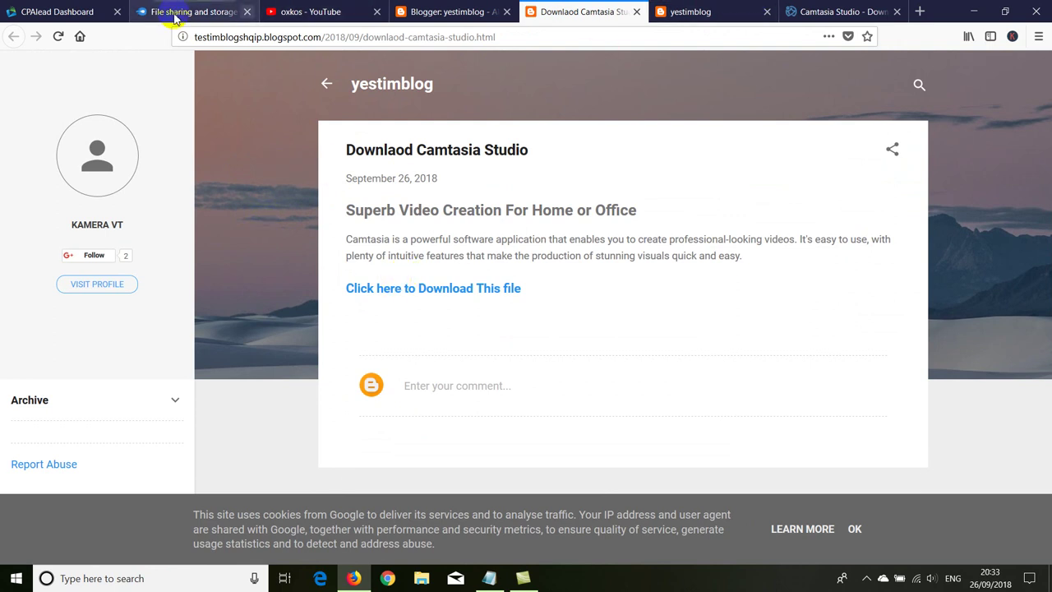
pyautogui.click(74, 11)
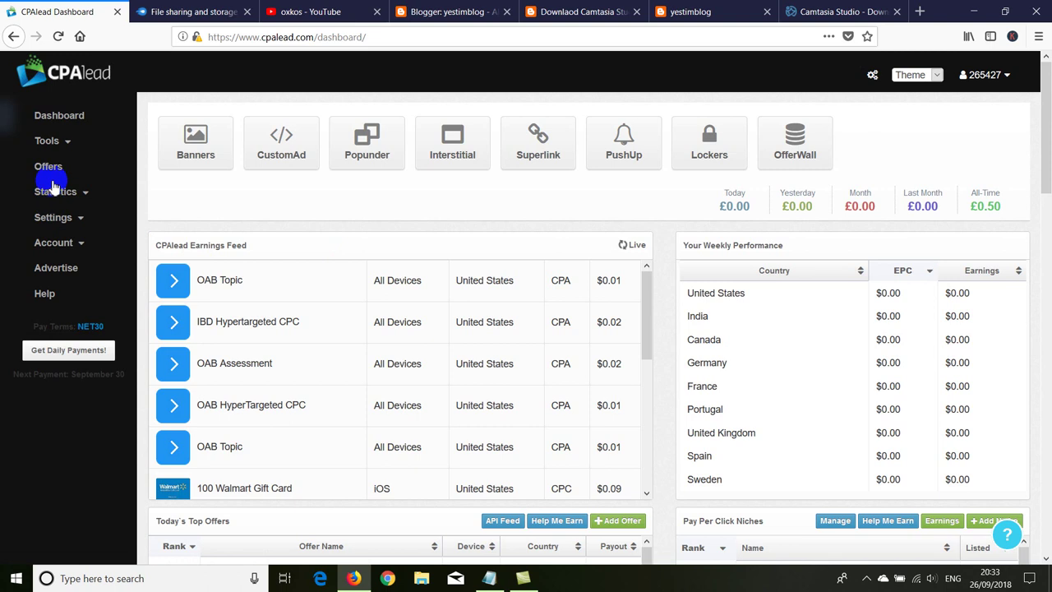
# Step: Choose Content Locker under Interstitial and apply Template 2 to reveal its settings
pyautogui.click(460, 156)
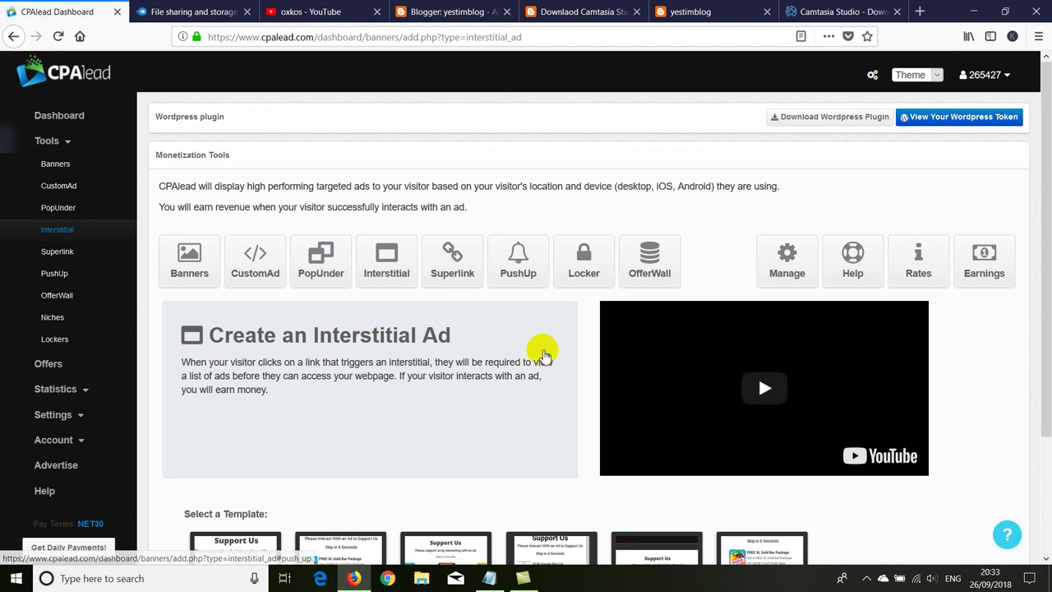
pyautogui.scroll(-2, 503, 324)
pyautogui.click(584, 203)
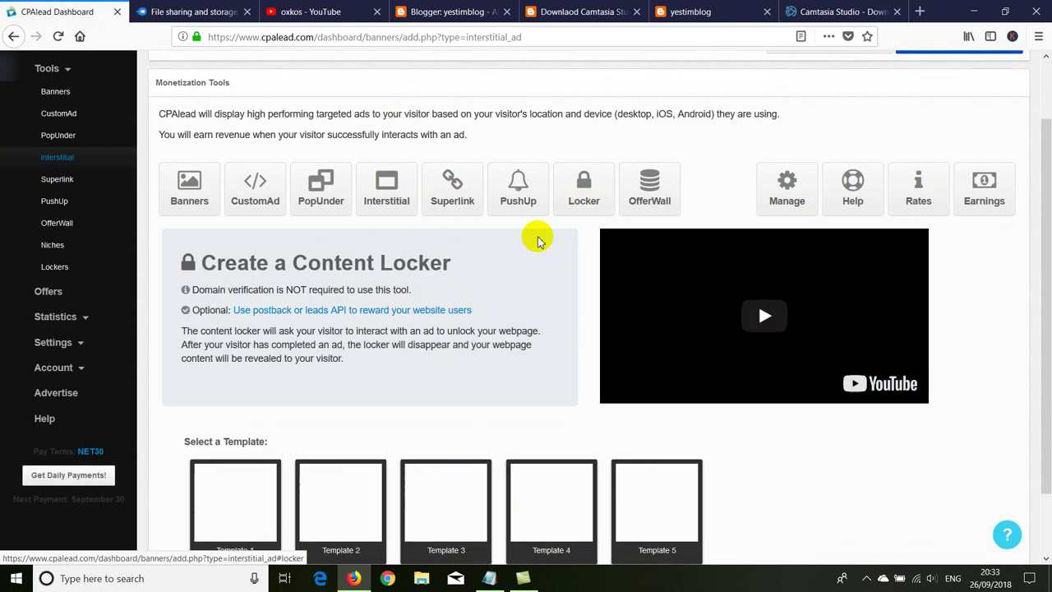
pyautogui.scroll(-2, 370, 304)
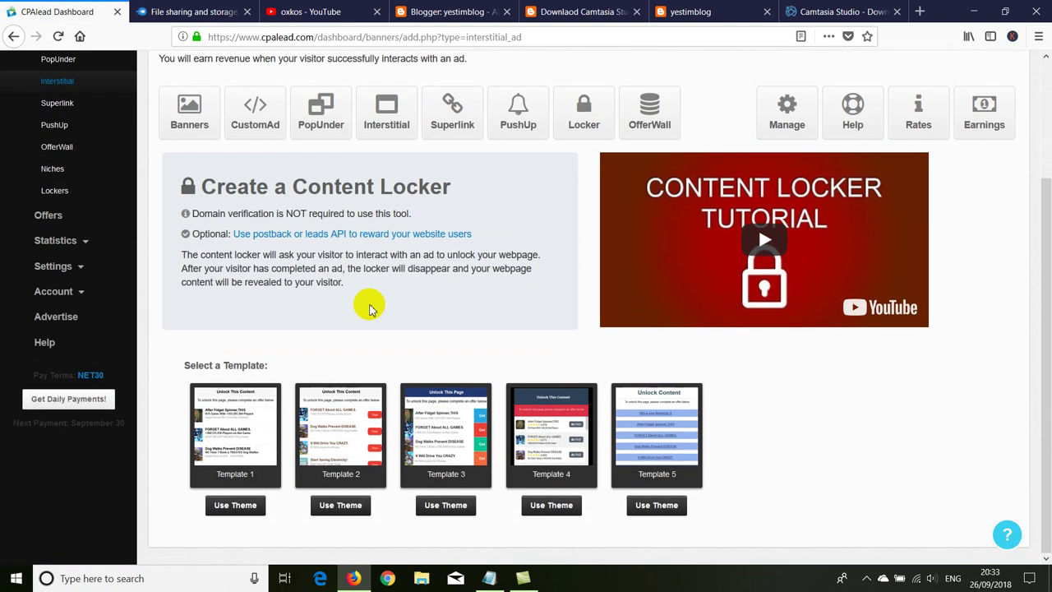
pyautogui.moveTo(353, 465)
pyautogui.click(329, 510)
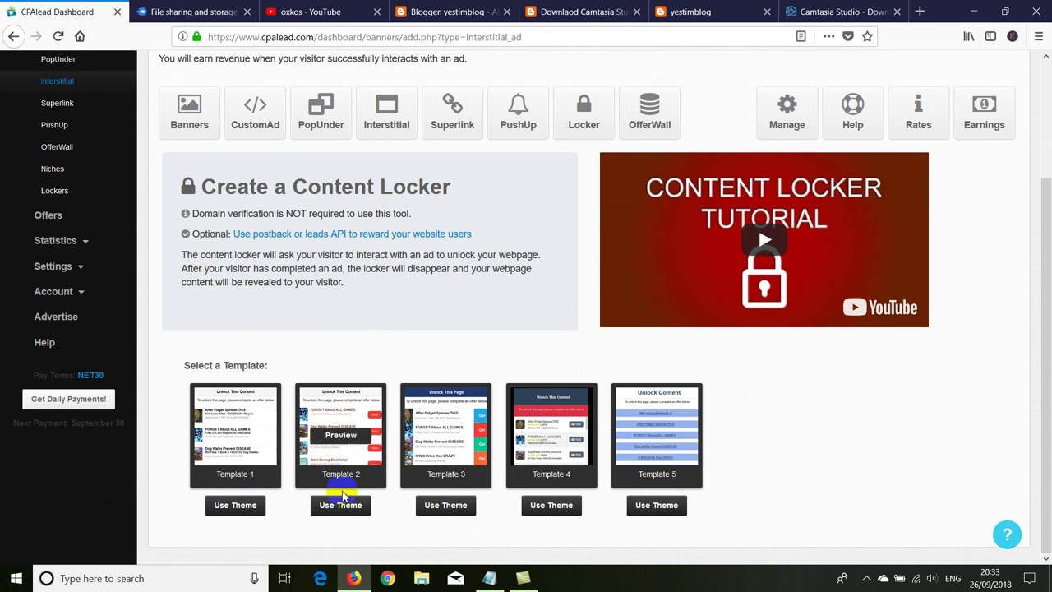
pyautogui.click(341, 507)
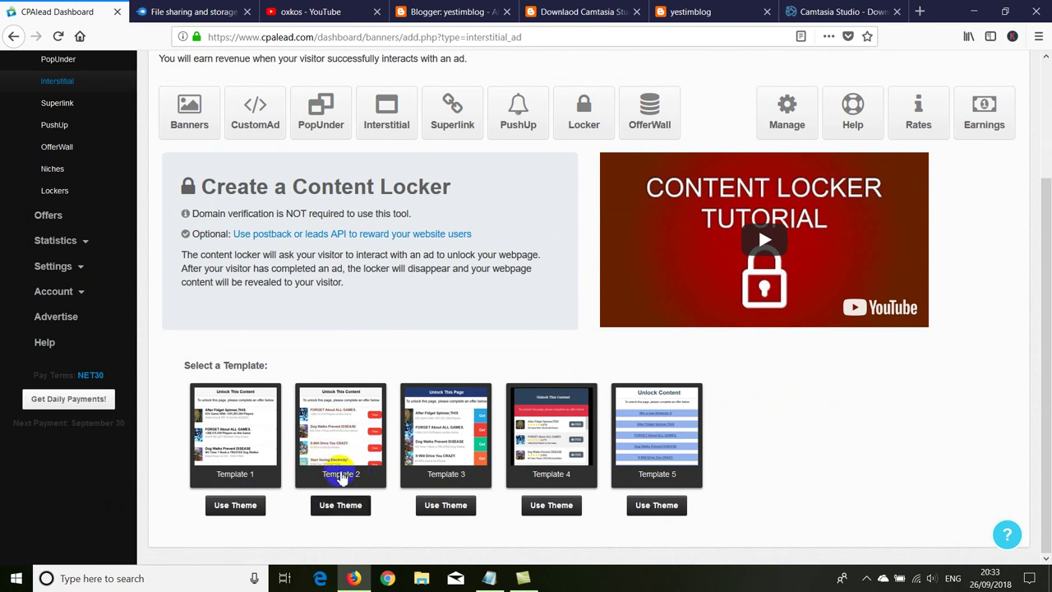
pyautogui.scroll(-2, 326, 461)
pyautogui.scroll(-7, 326, 461)
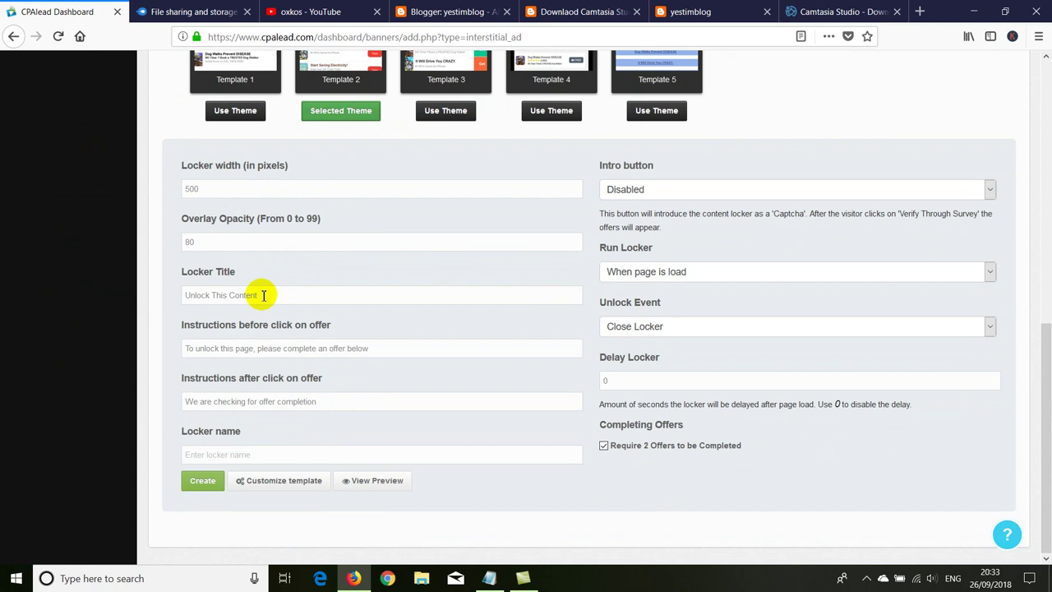
# Step: Set the Locker Title to 'Unlock this Content'
pyautogui.tripleClick(223, 295)
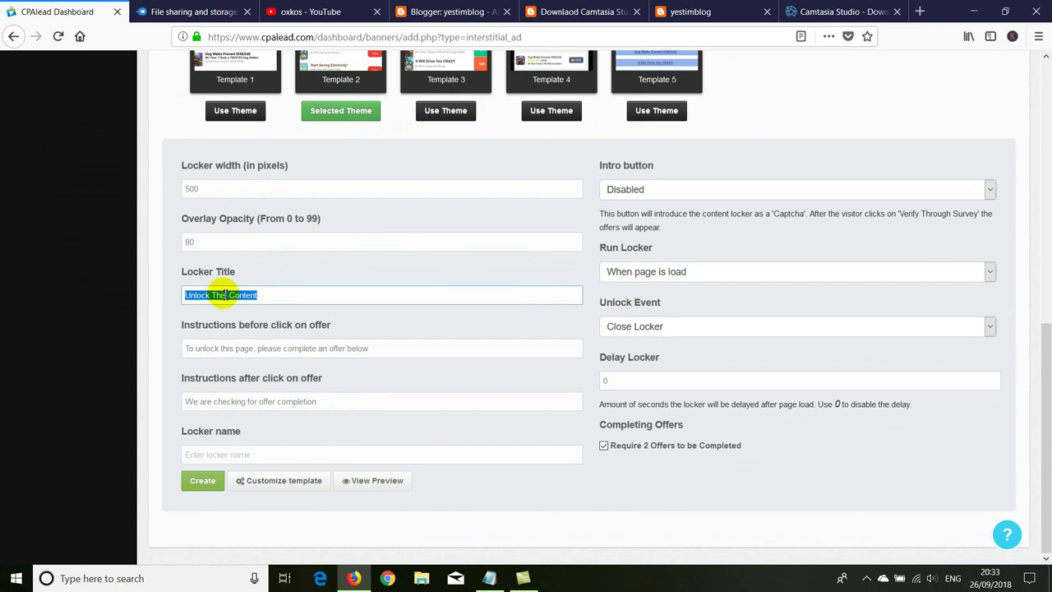
pyautogui.write('C')
pyautogui.press('BackSpace')
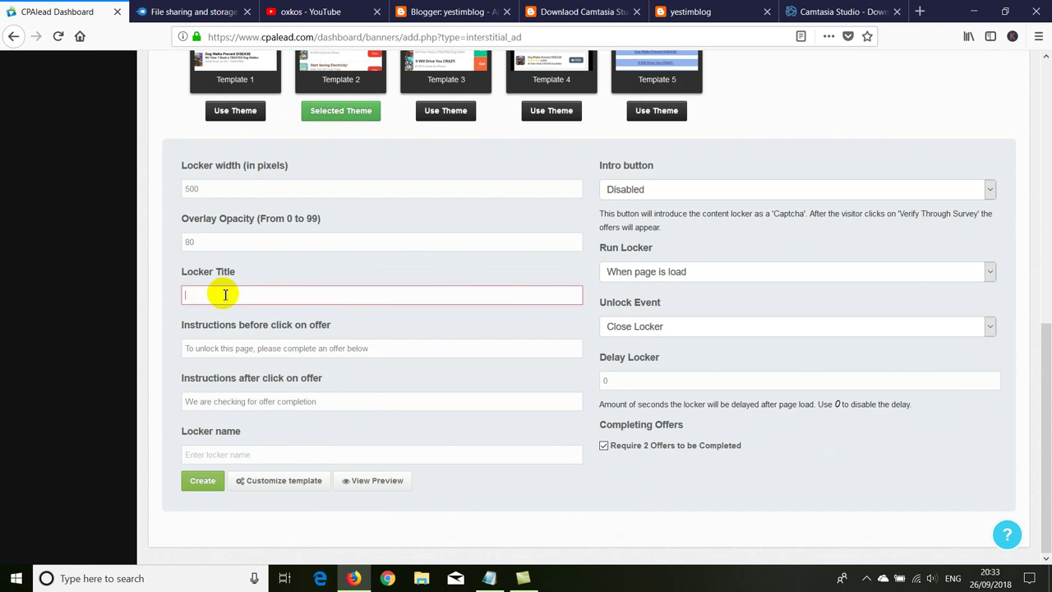
pyautogui.write('Unlock ')
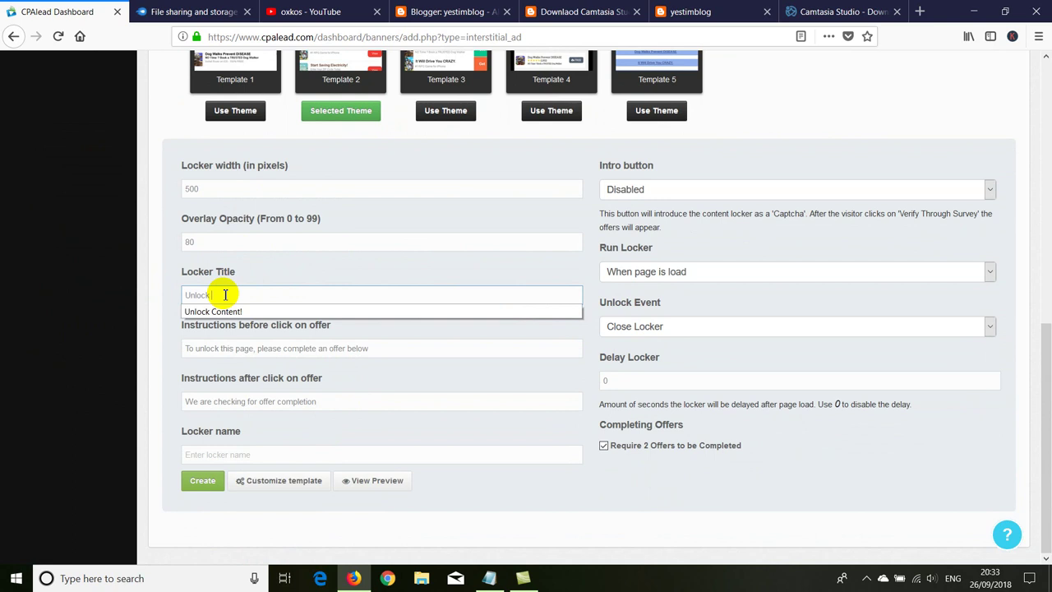
pyautogui.write('this Content')
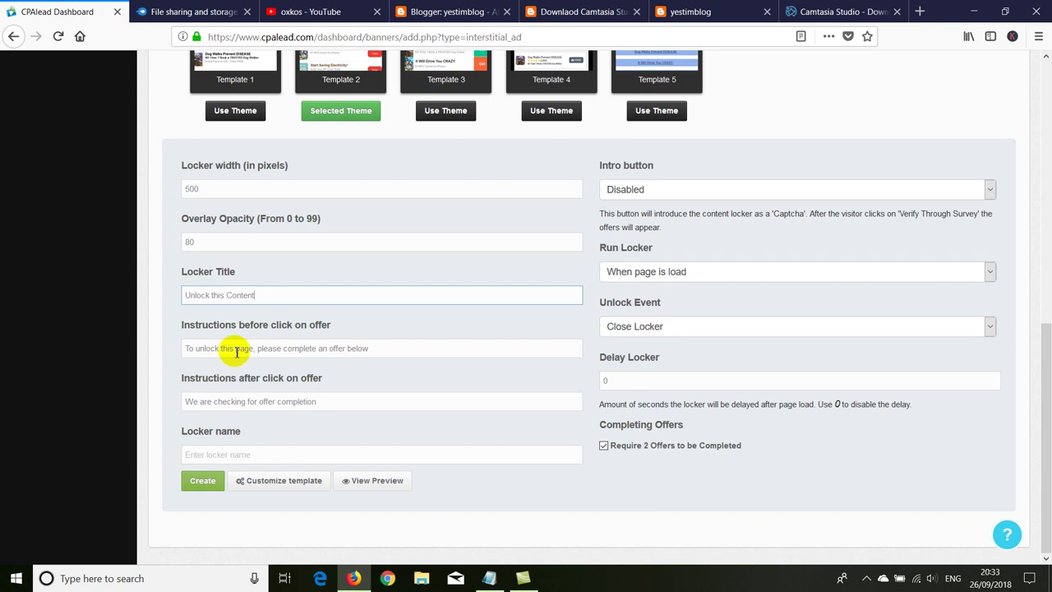
# Step: Review the before- and after-offer instruction texts, then move to the Locker name field
pyautogui.click(188, 348)
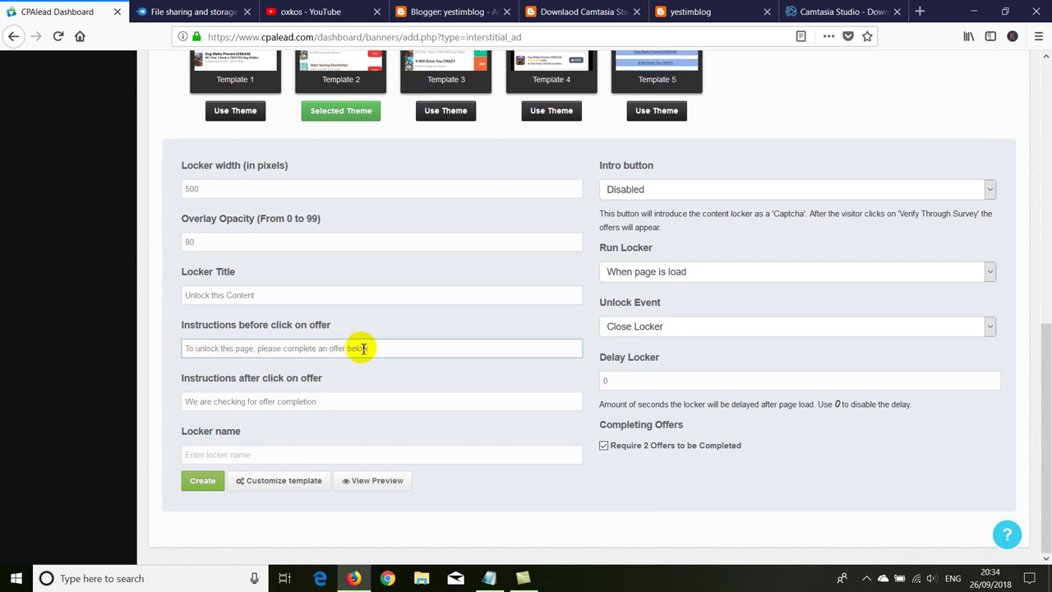
pyautogui.moveTo(373, 348); pyautogui.dragTo(165, 352)
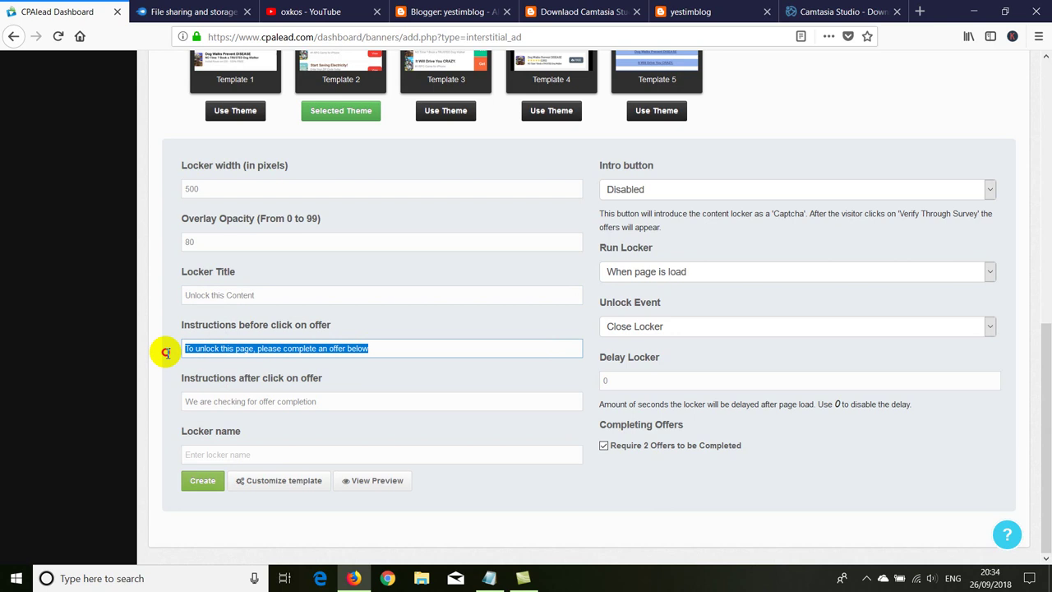
pyautogui.click(369, 352)
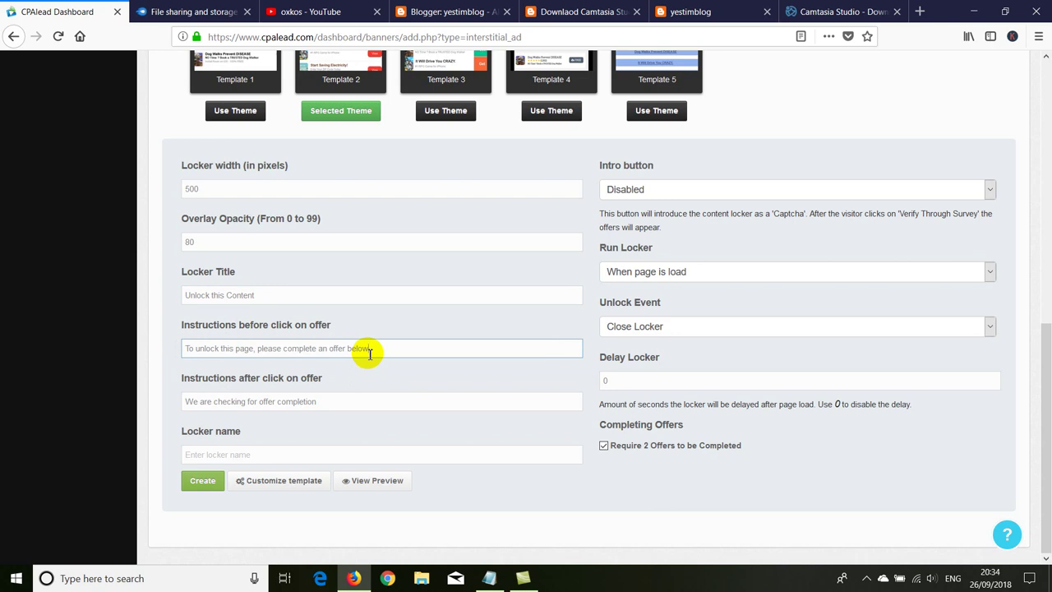
pyautogui.tripleClick(247, 351)
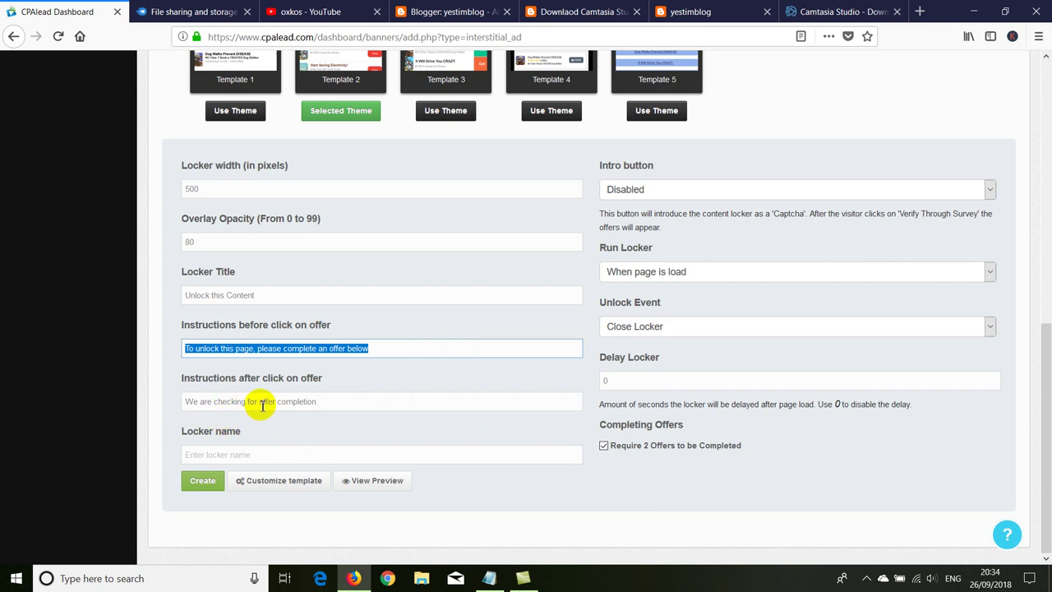
pyautogui.moveTo(183, 400); pyautogui.dragTo(324, 398)
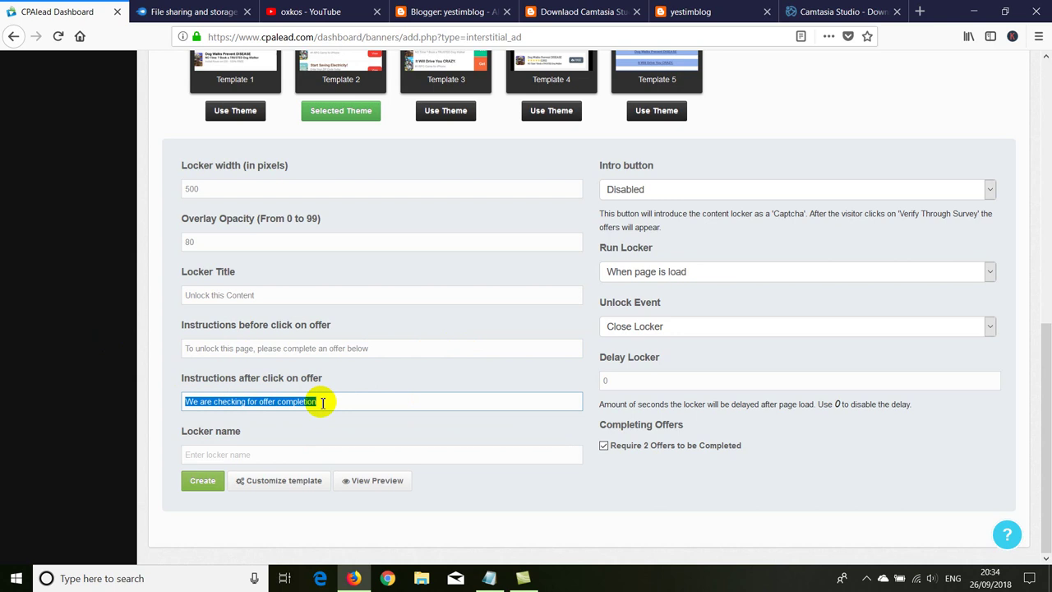
pyautogui.click(323, 402)
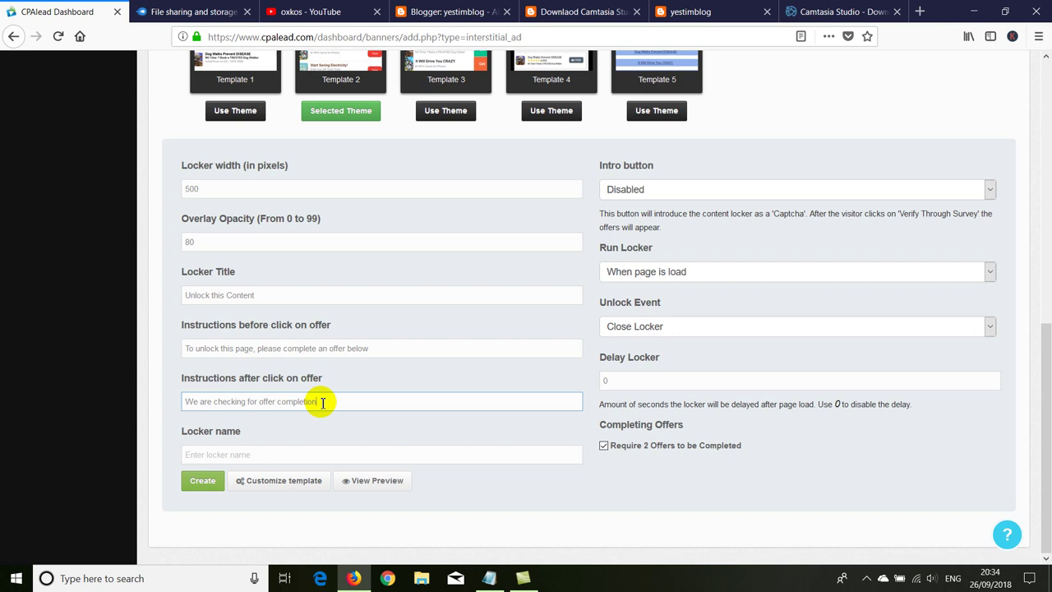
pyautogui.click(237, 454)
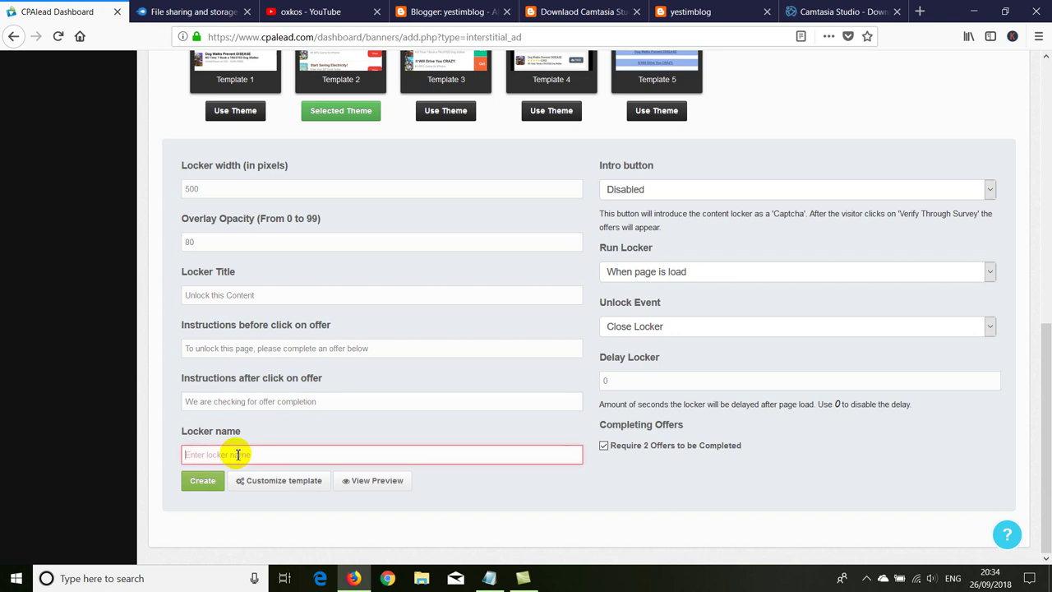
# Step: Create the testim2 CPAlead locker with Close Locker as unlock event and 0-second delay
pyautogui.write('testim2')
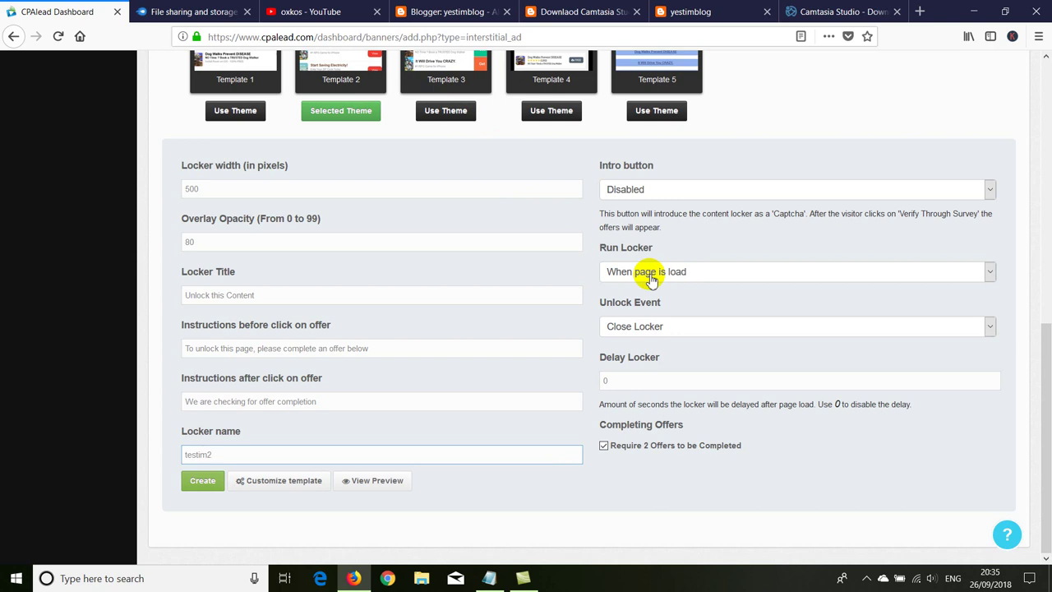
pyautogui.click(653, 332)
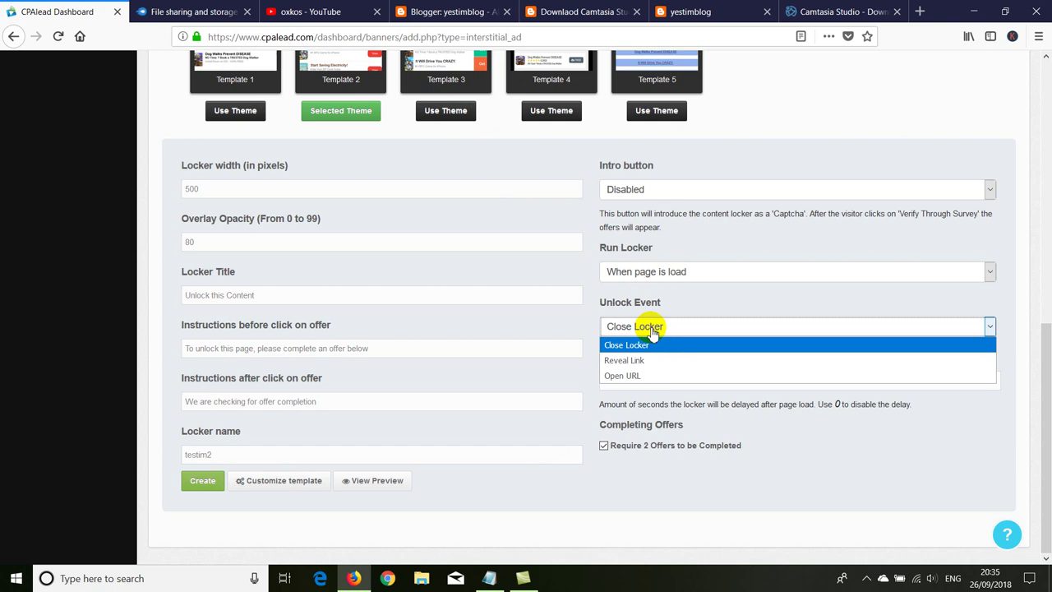
pyautogui.click(652, 331)
pyautogui.click(652, 331)
pyautogui.click(652, 329)
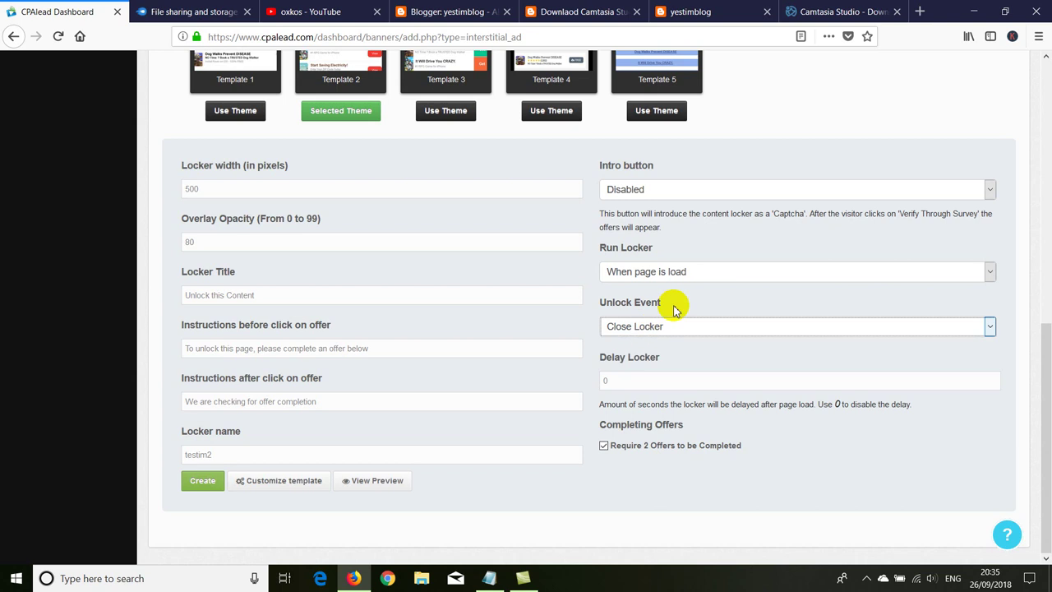
pyautogui.doubleClick(612, 382)
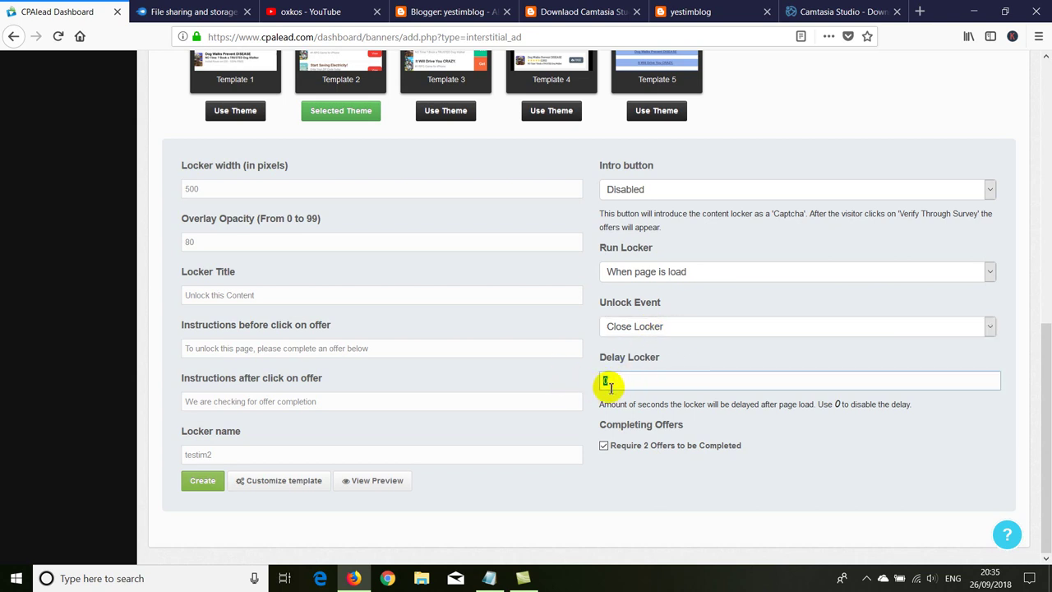
pyautogui.write('0')
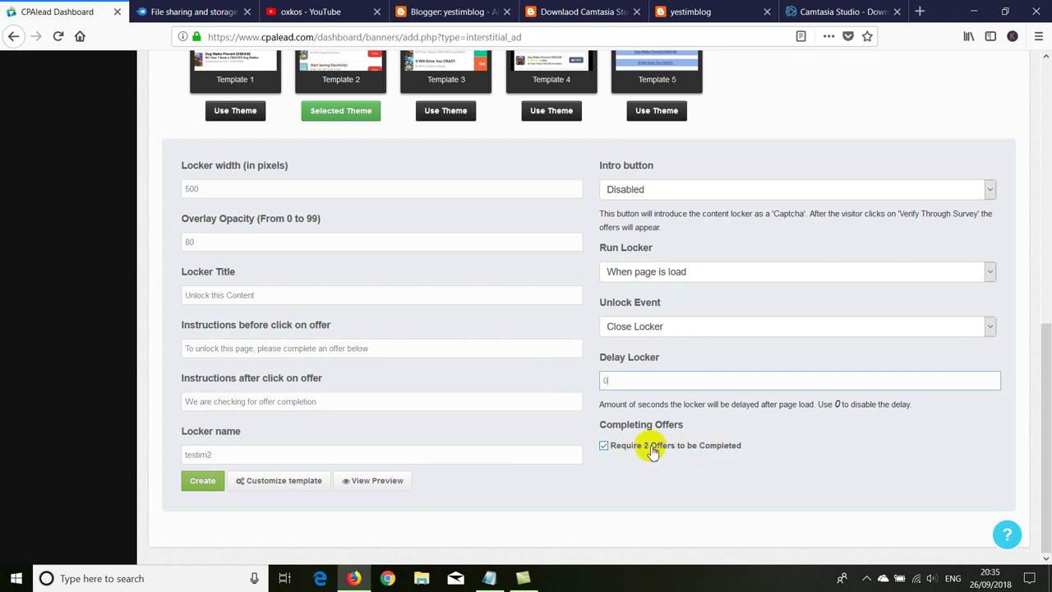
pyautogui.click(202, 481)
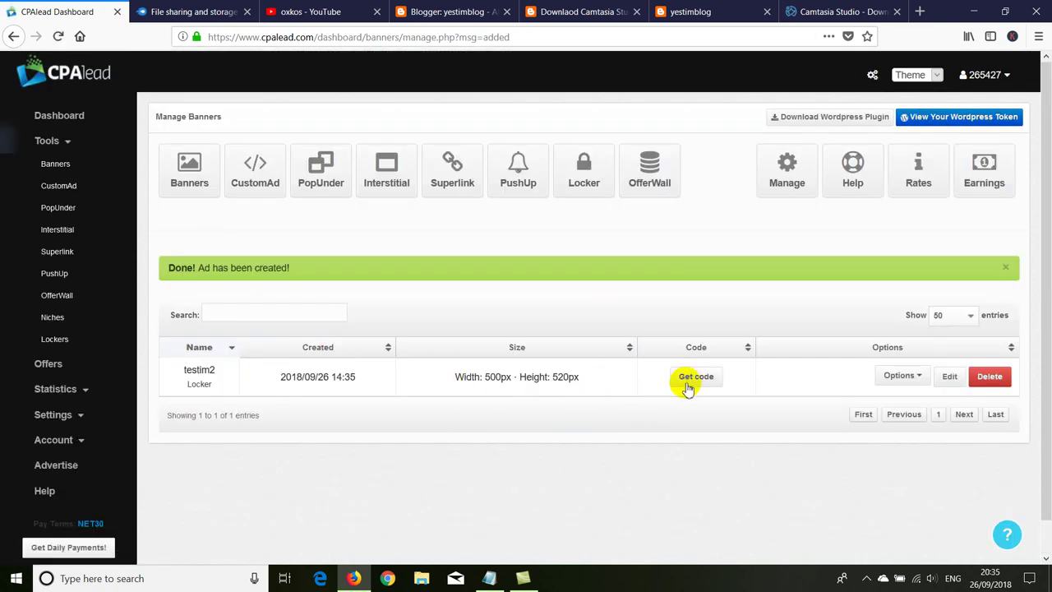
# Step: Accept the four traffic terms to reveal the testim2 locker's embed code
pyautogui.click(691, 379)
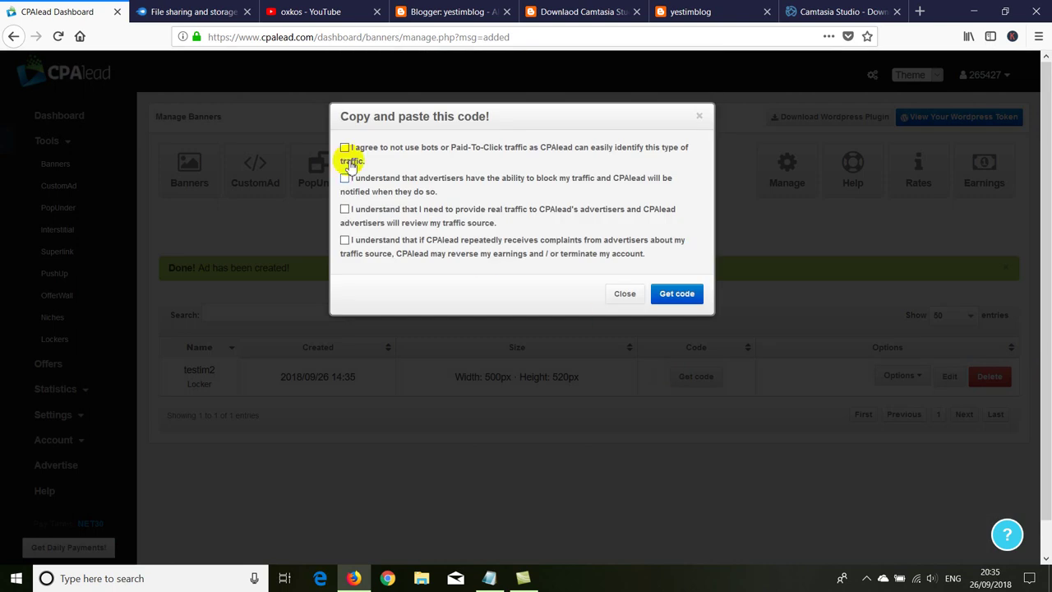
pyautogui.click(345, 147)
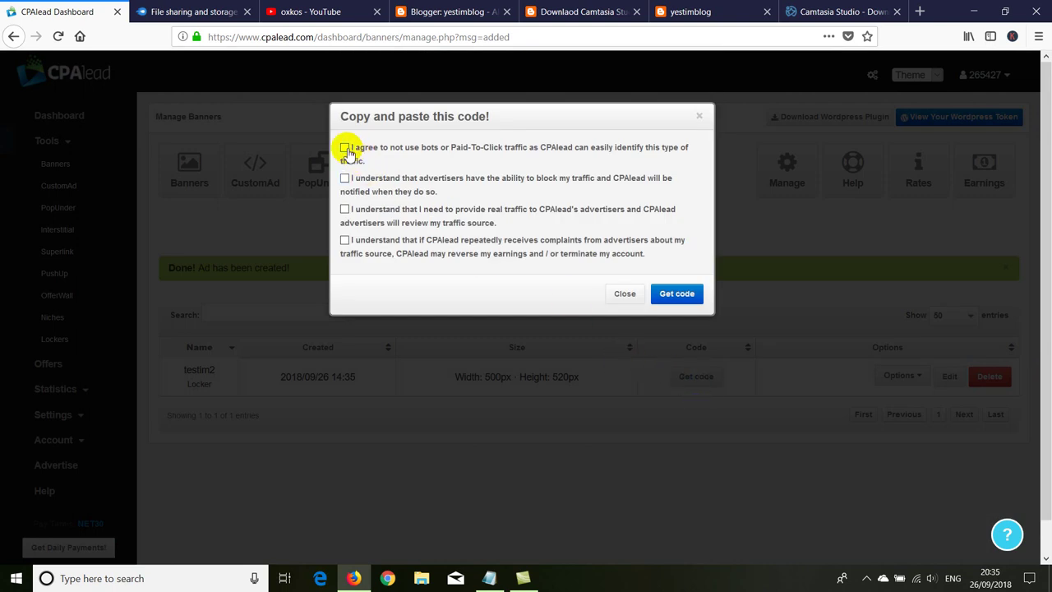
pyautogui.click(344, 179)
pyautogui.click(344, 209)
pyautogui.click(345, 240)
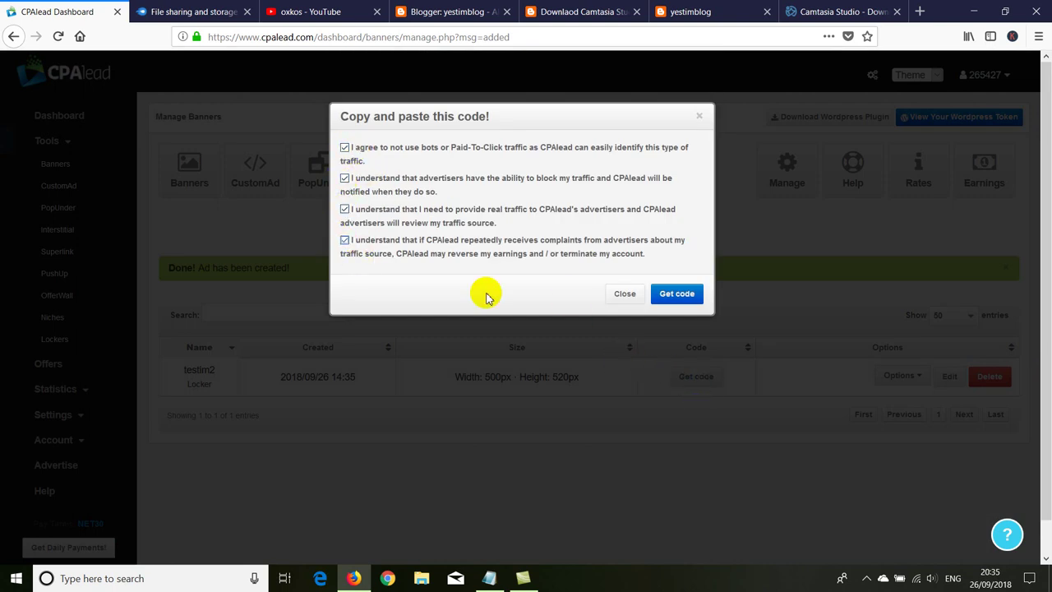
pyautogui.click(670, 294)
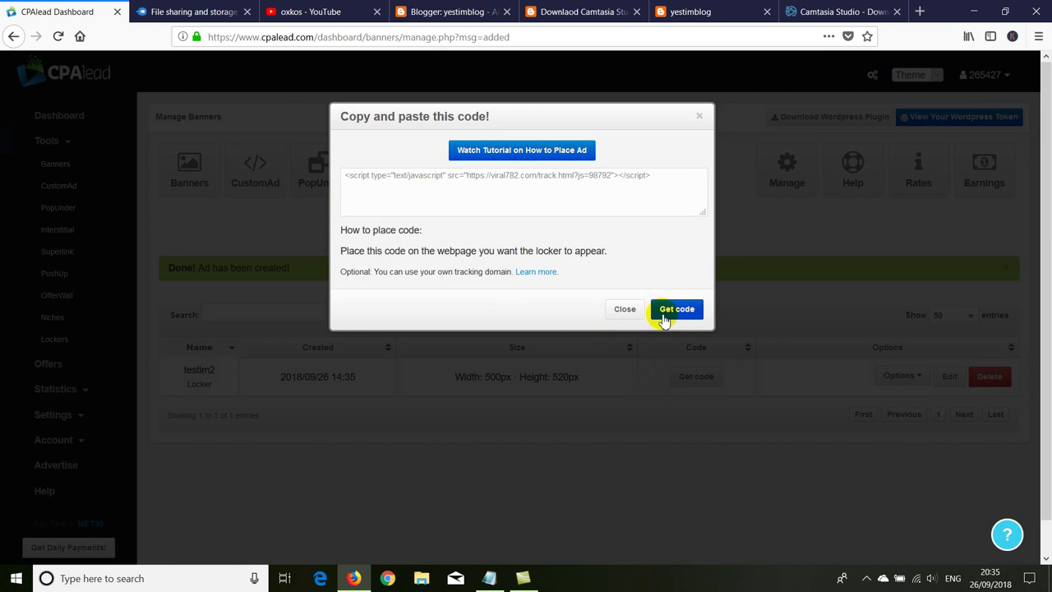
# Step: Copy the locker script code and return to the Blogger dashboard
pyautogui.moveTo(655, 175); pyautogui.dragTo(262, 149)
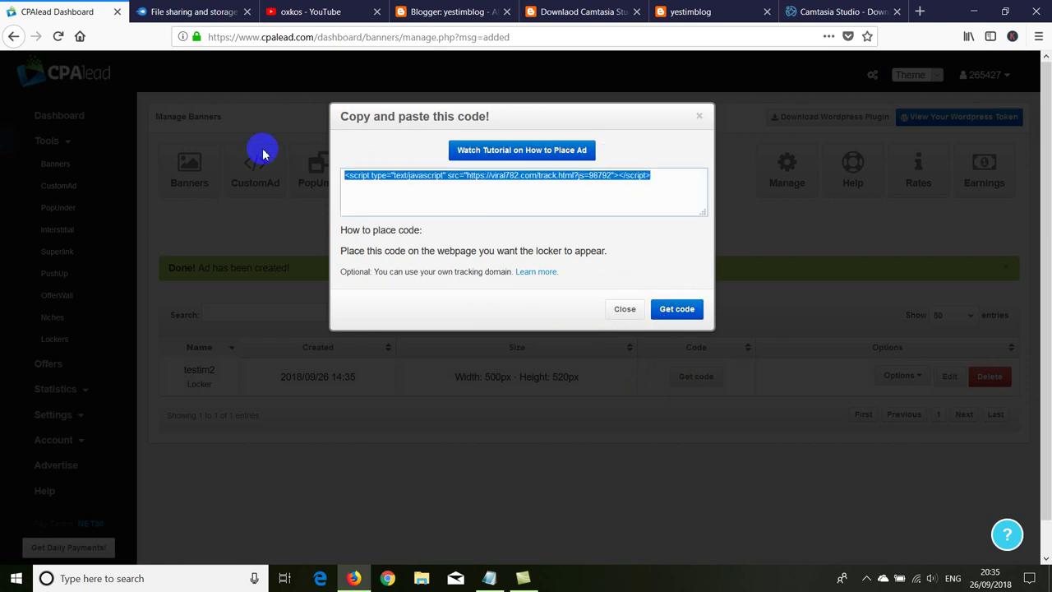
pyautogui.rightClick(401, 166)
pyautogui.click(411, 211)
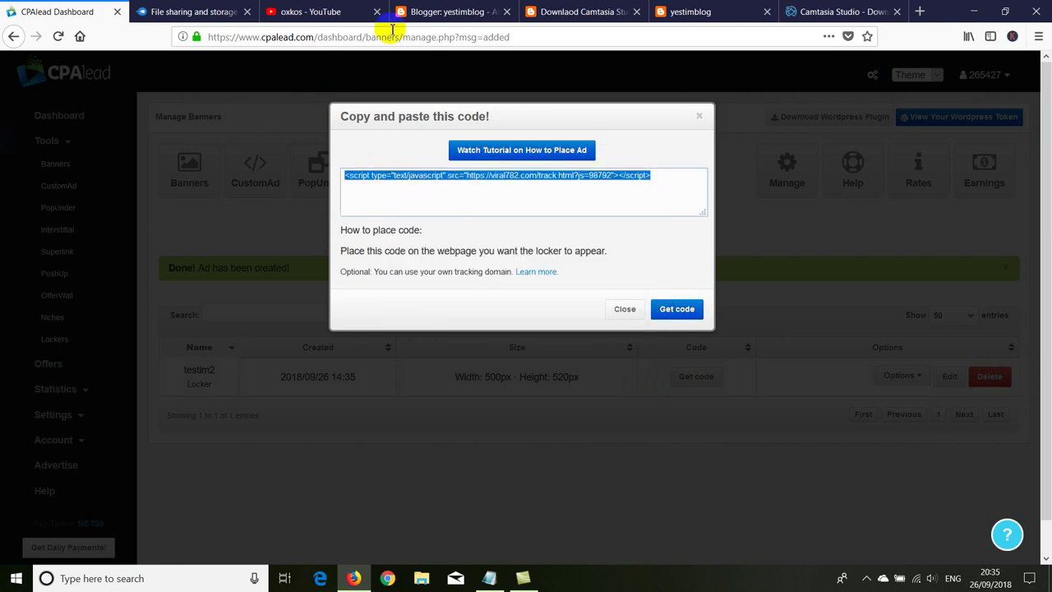
pyautogui.click(423, 13)
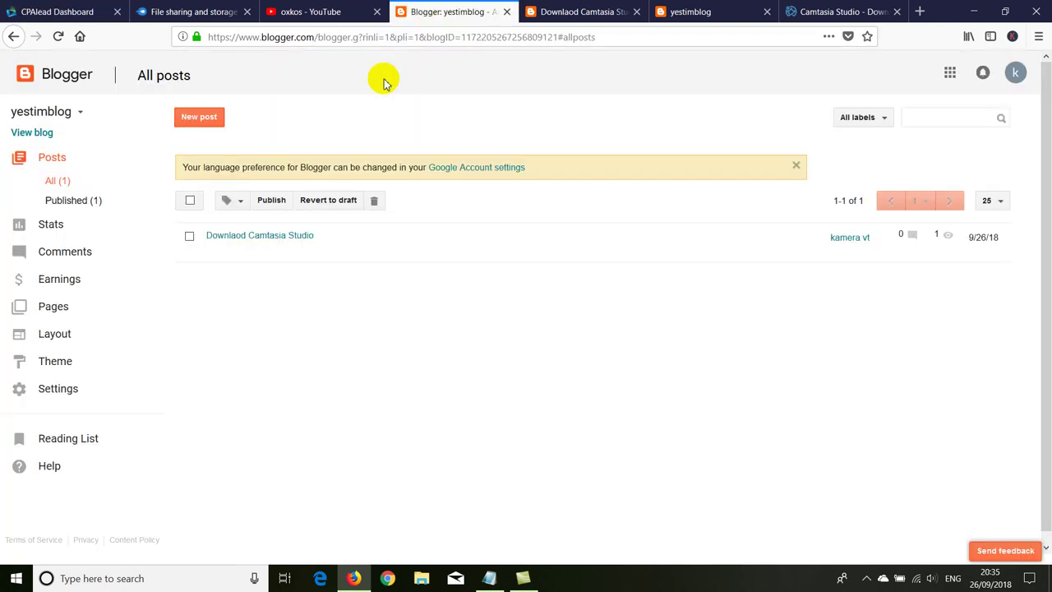
# Step: Add an HTML/JavaScript gadget with the pasted locker script to Sidebar (Bottom)
pyautogui.click(54, 335)
pyautogui.scroll(-4, 301, 361)
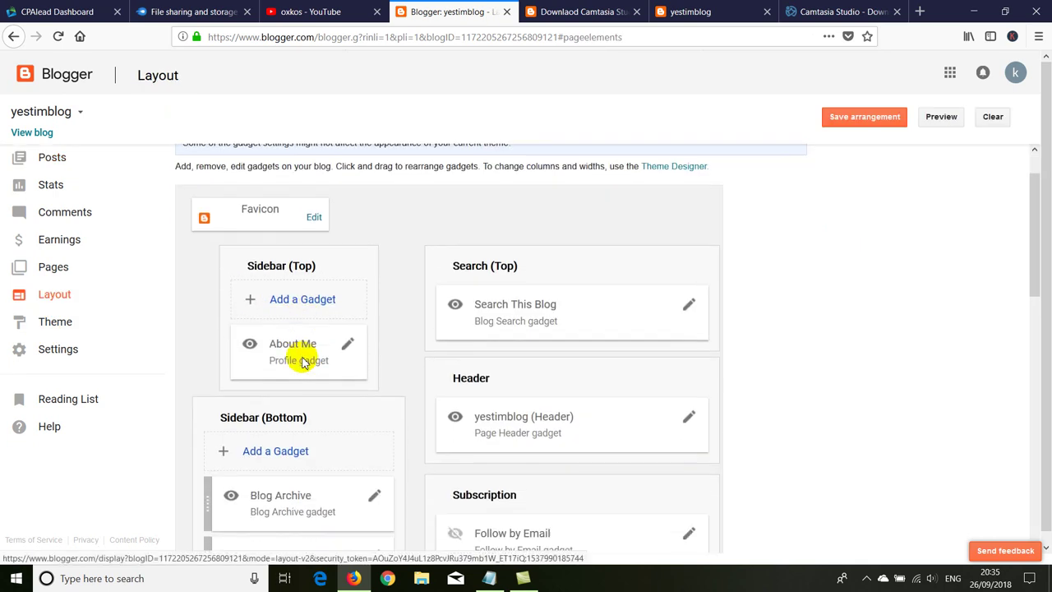
pyautogui.scroll(-3, 280, 377)
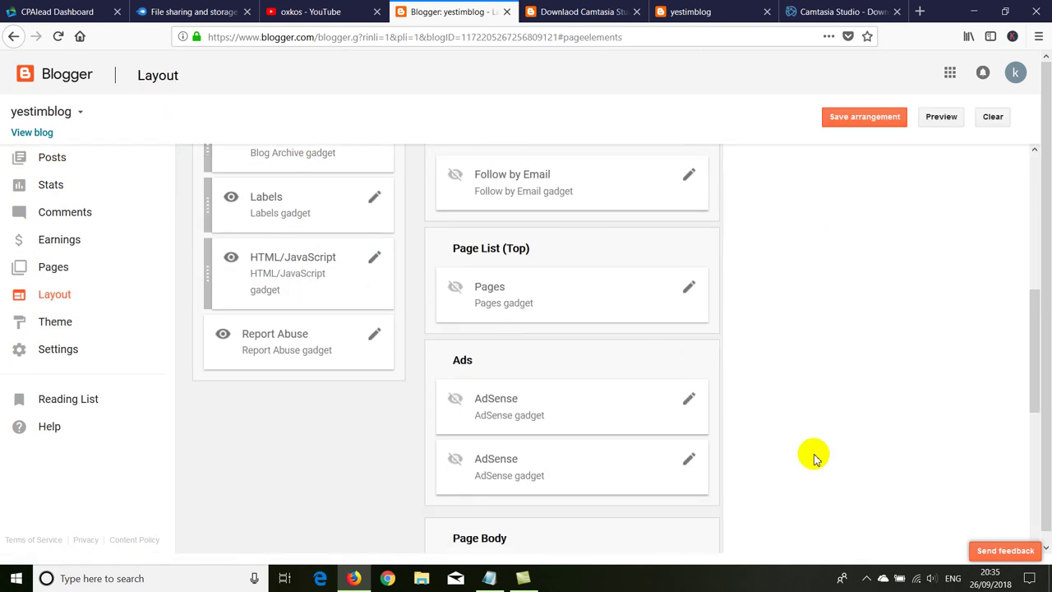
pyautogui.scroll(2, 258, 353)
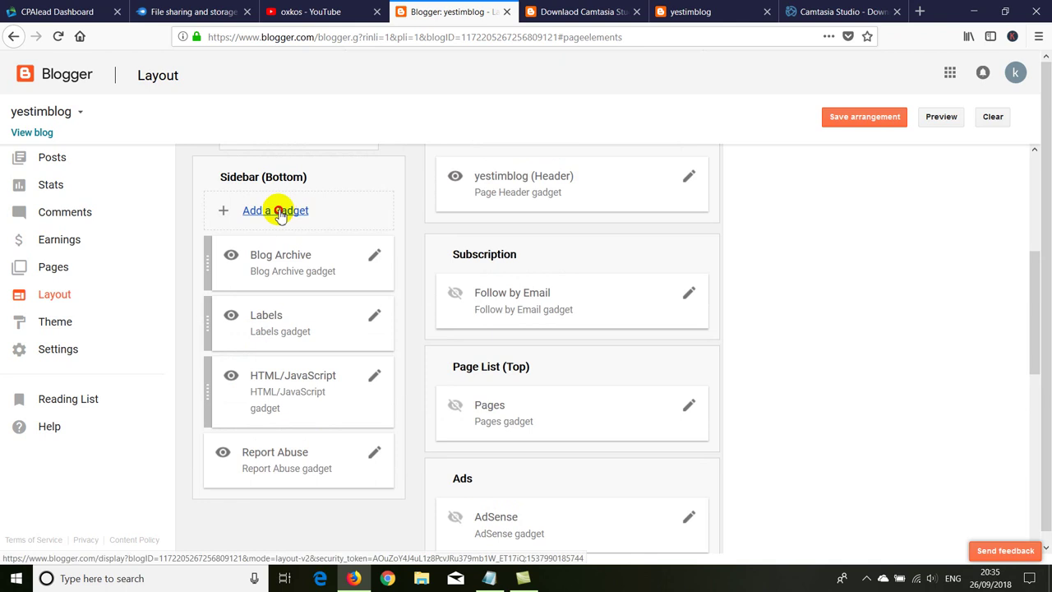
pyautogui.click(282, 209)
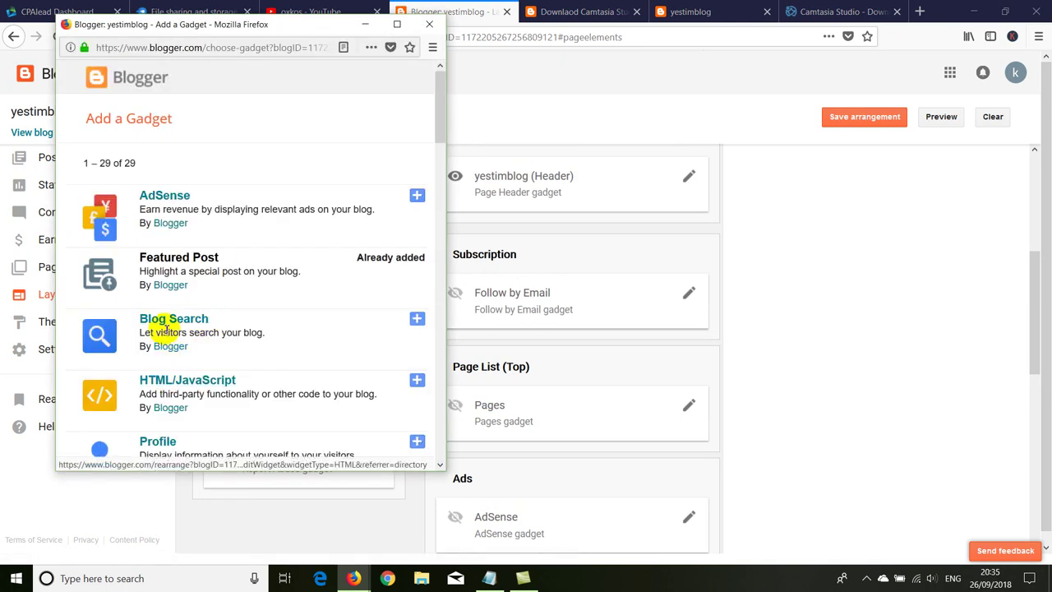
pyautogui.click(165, 379)
pyautogui.rightClick(166, 288)
pyautogui.click(189, 333)
pyautogui.click(128, 448)
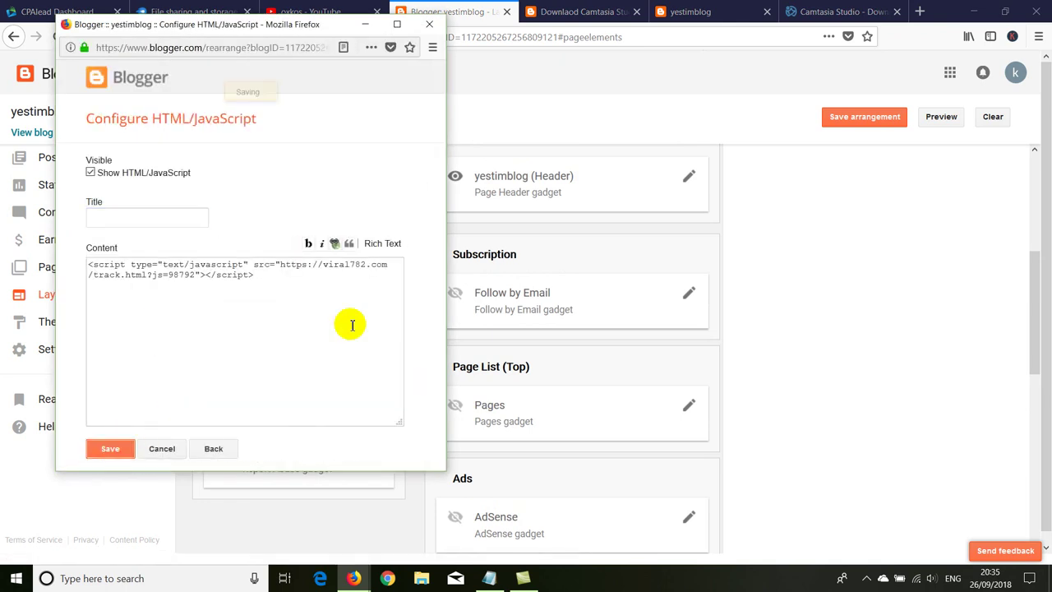
# Step: Move the gadget below Report Abuse, save the arrangement, and reload the Camtasia post
pyautogui.moveTo(285, 258); pyautogui.dragTo(276, 513)
pyautogui.click(851, 120)
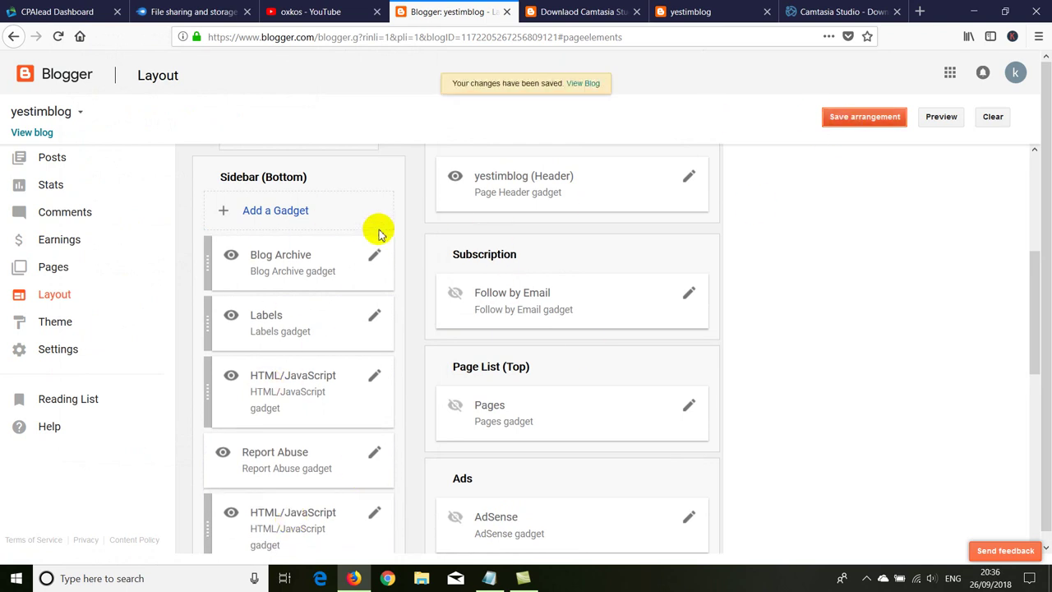
pyautogui.click(585, 13)
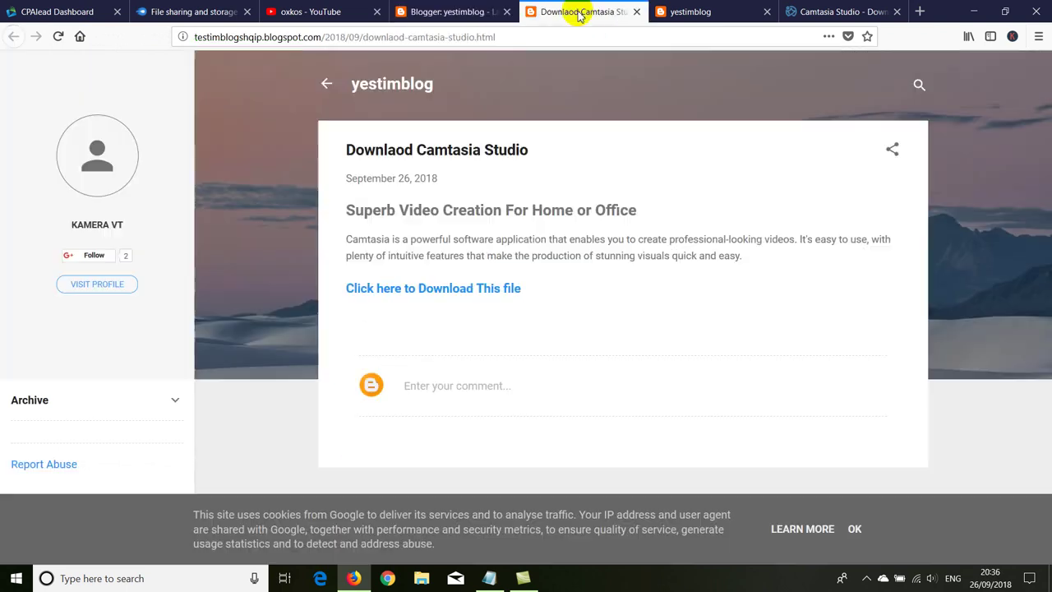
pyautogui.rightClick(261, 122)
pyautogui.click(340, 134)
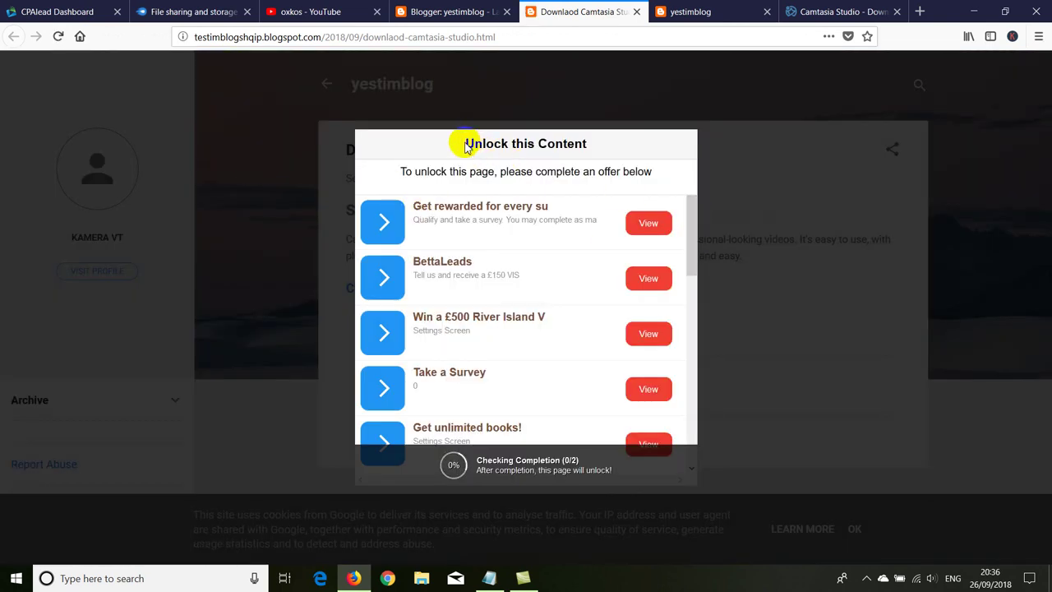
# Step: Highlight the Unlock this Content title and instructions, then open the first survey offer
pyautogui.moveTo(465, 146); pyautogui.dragTo(596, 145)
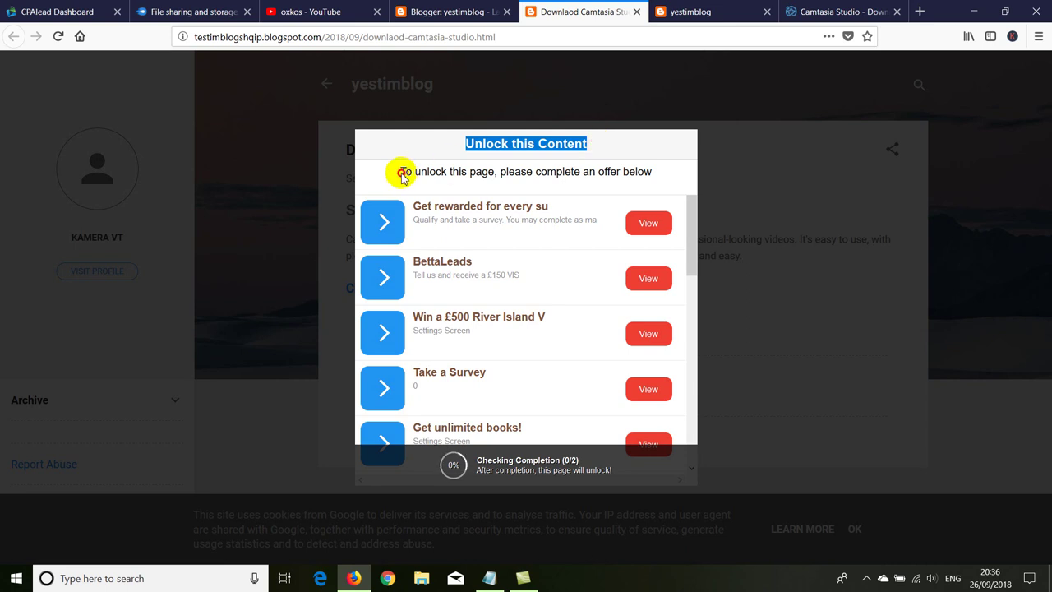
pyautogui.moveTo(401, 175); pyautogui.dragTo(657, 174)
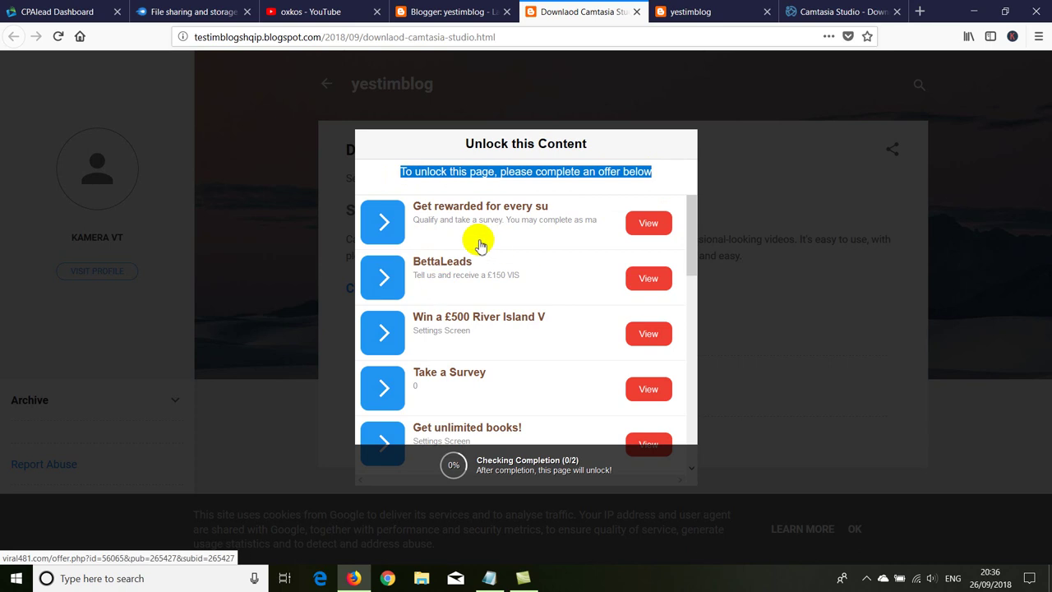
pyautogui.click(649, 233)
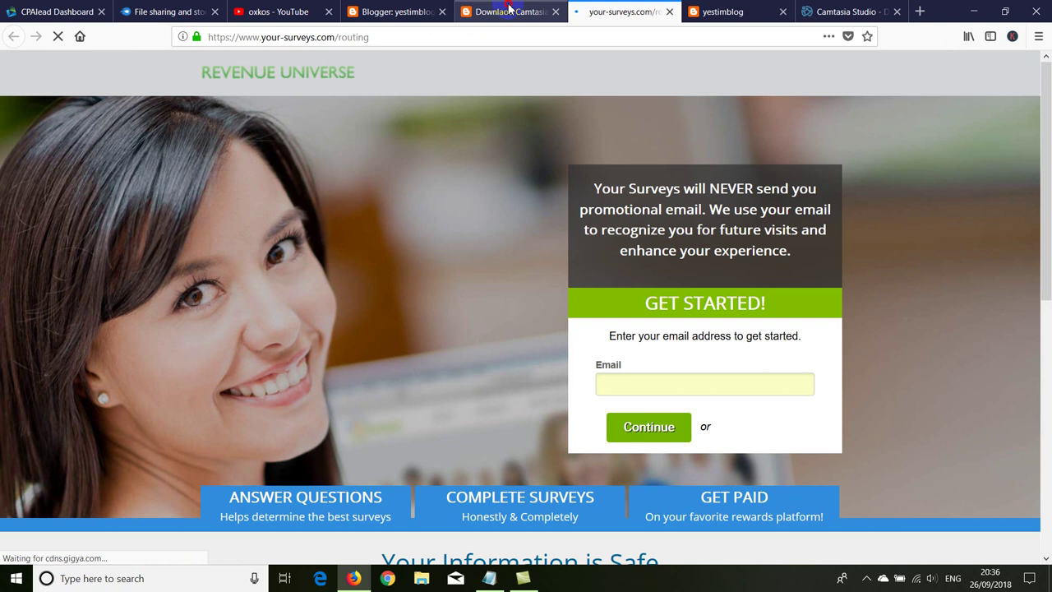
pyautogui.click(507, 11)
# Step: Submit an e-mail on the Your Surveys sign-up page and confirm the post stays locked
pyautogui.click(581, 11)
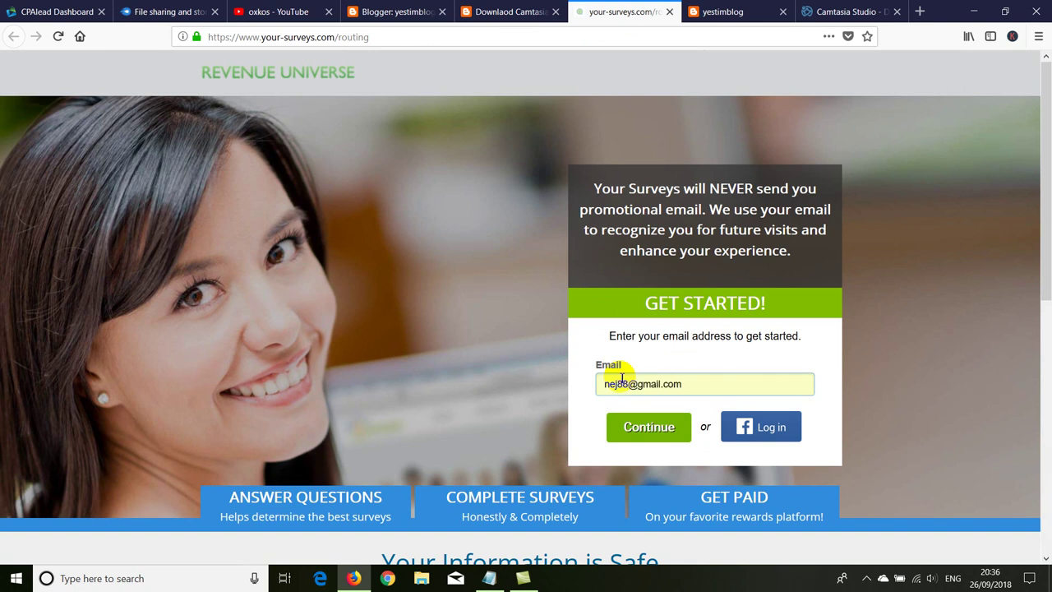
pyautogui.click(651, 429)
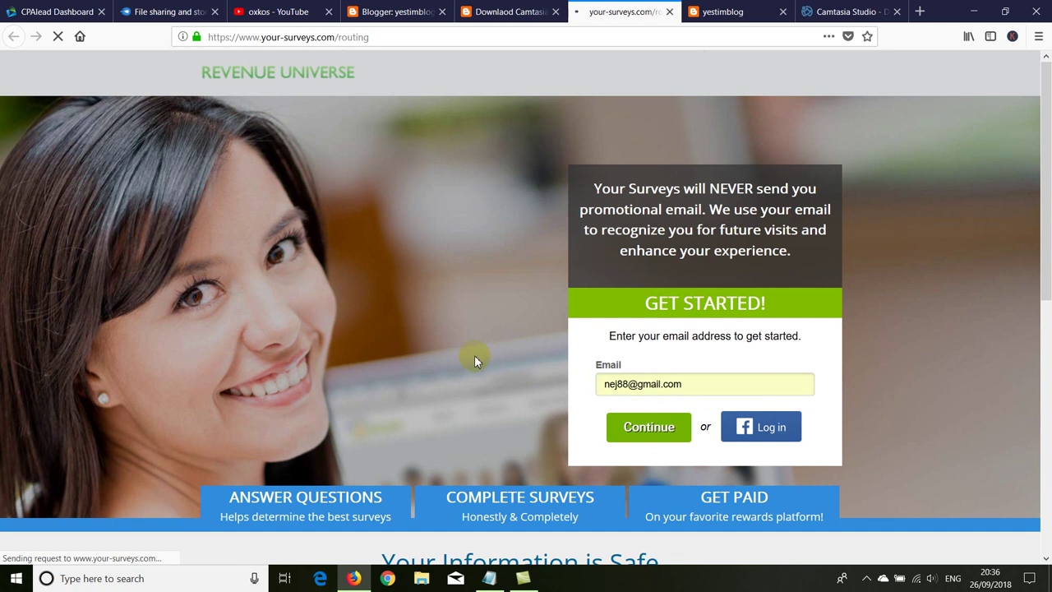
pyautogui.click(510, 11)
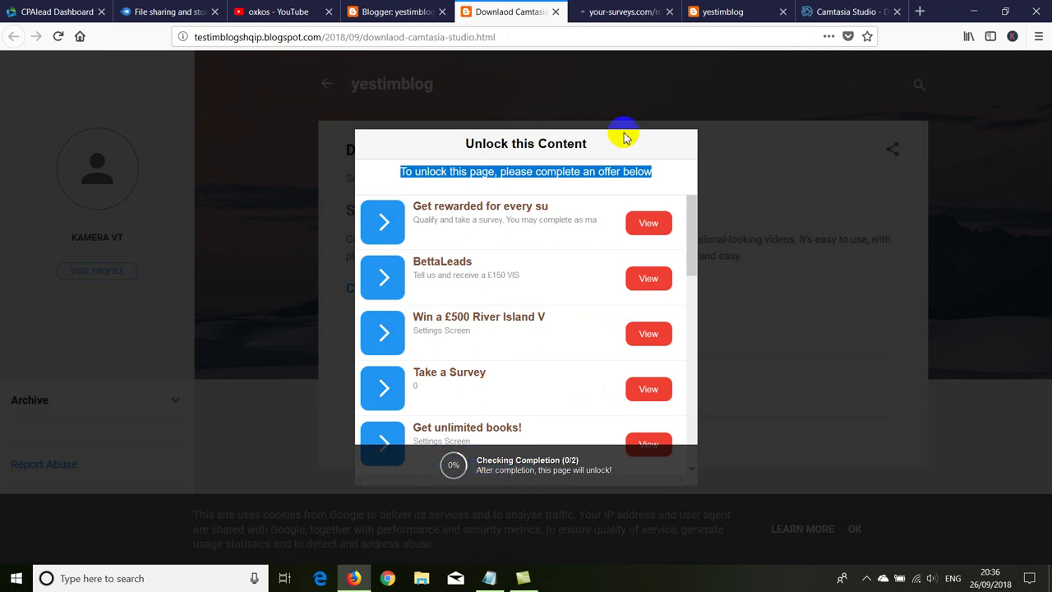
pyautogui.click(622, 12)
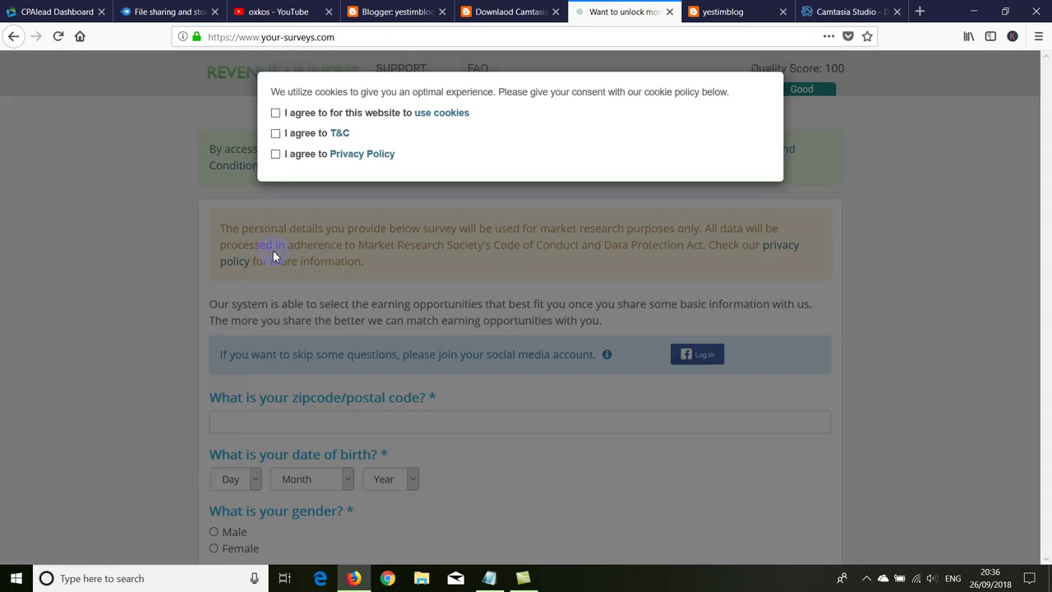
# Step: Accept the cookies, terms and conditions, and privacy policy boxes
pyautogui.click(275, 112)
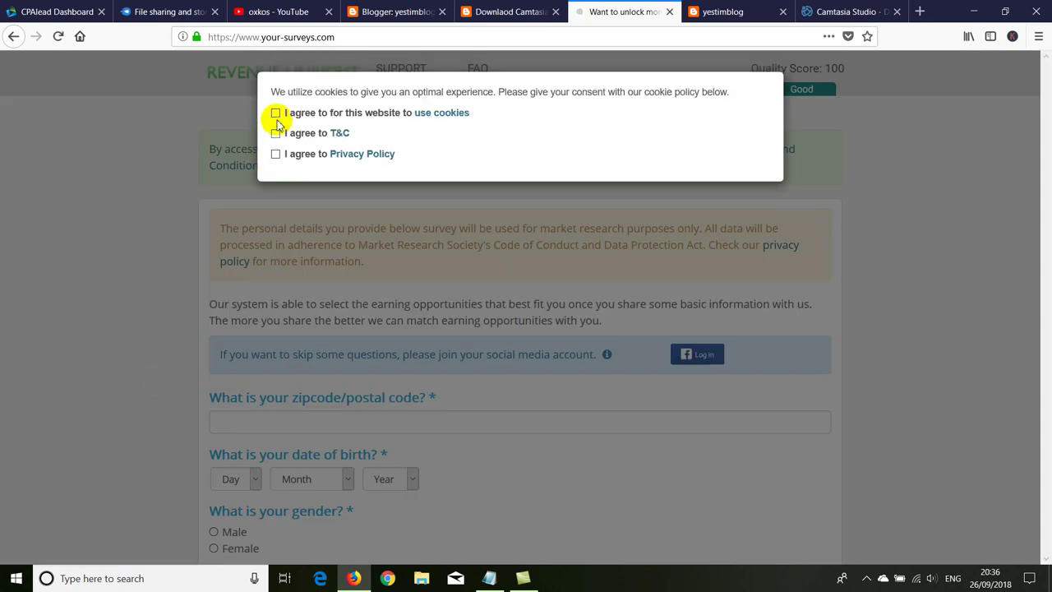
pyautogui.click(275, 133)
pyautogui.click(275, 154)
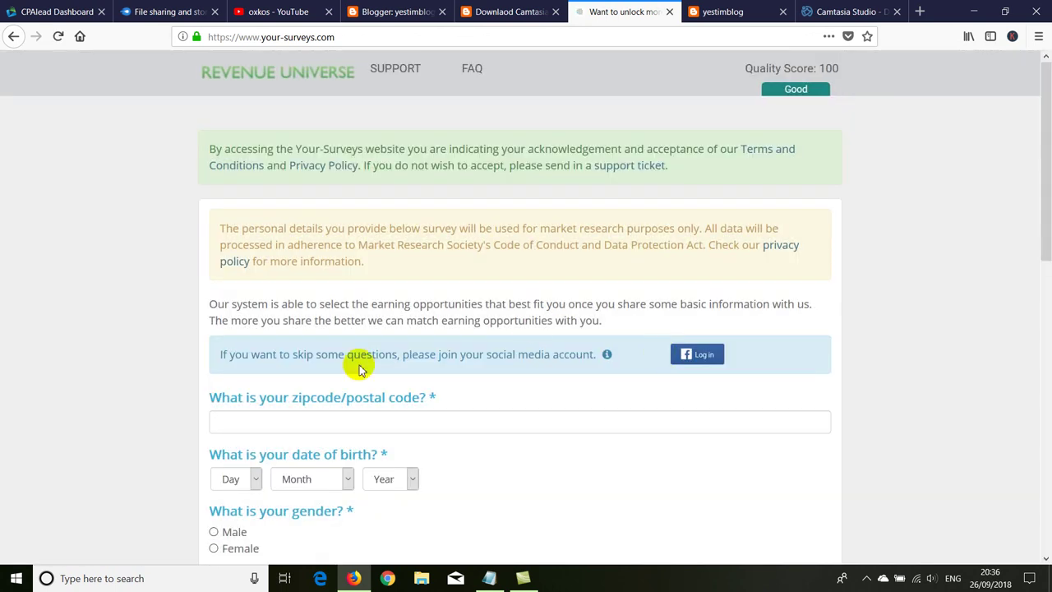
pyautogui.scroll(-2, 200, 383)
pyautogui.scroll(-1, 197, 390)
# Step: Set the date of birth to 5 April 1996 and gender to Male
pyautogui.click(233, 262)
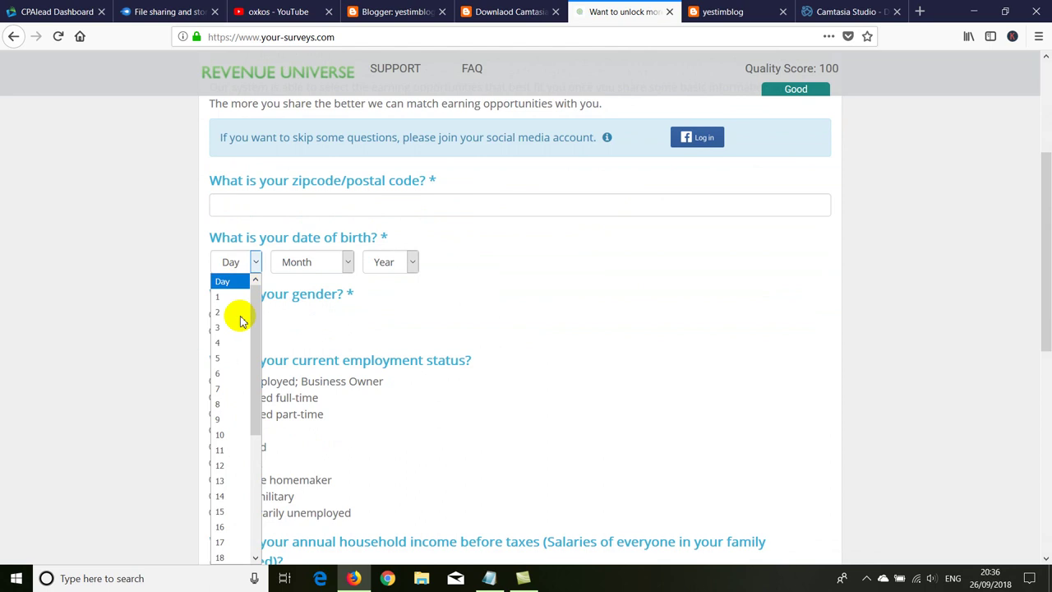
pyautogui.click(239, 357)
pyautogui.click(296, 261)
pyautogui.click(304, 345)
pyautogui.click(383, 262)
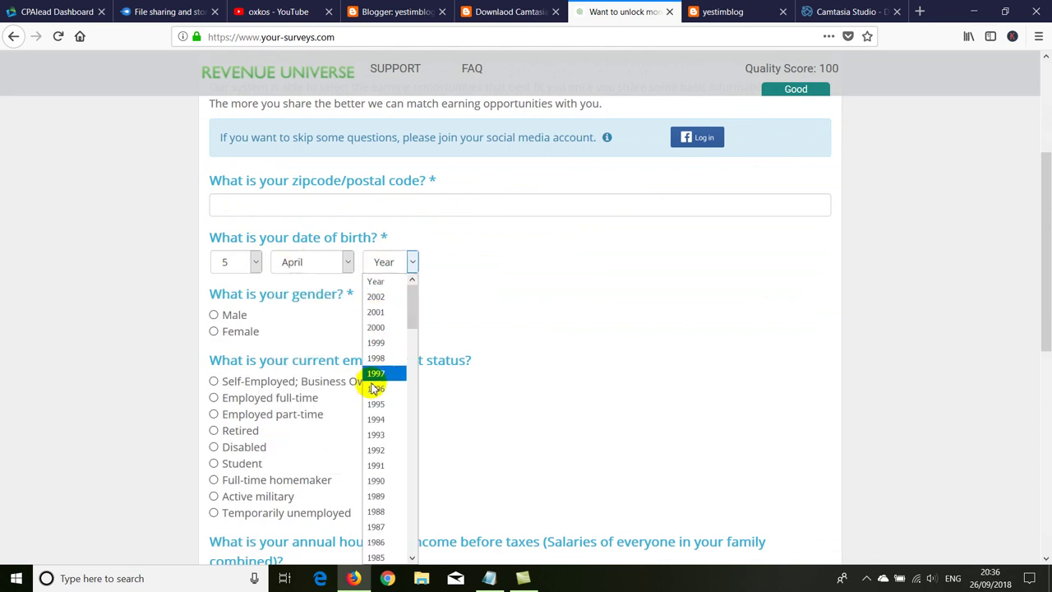
pyautogui.click(378, 388)
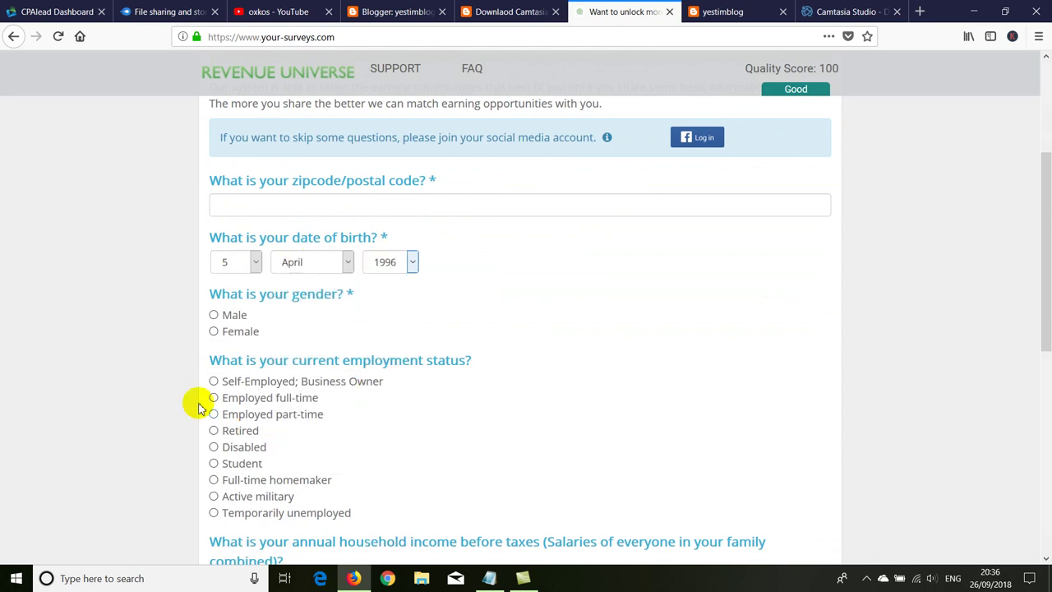
pyautogui.click(213, 317)
pyautogui.scroll(-3, 205, 370)
pyautogui.scroll(4, 209, 355)
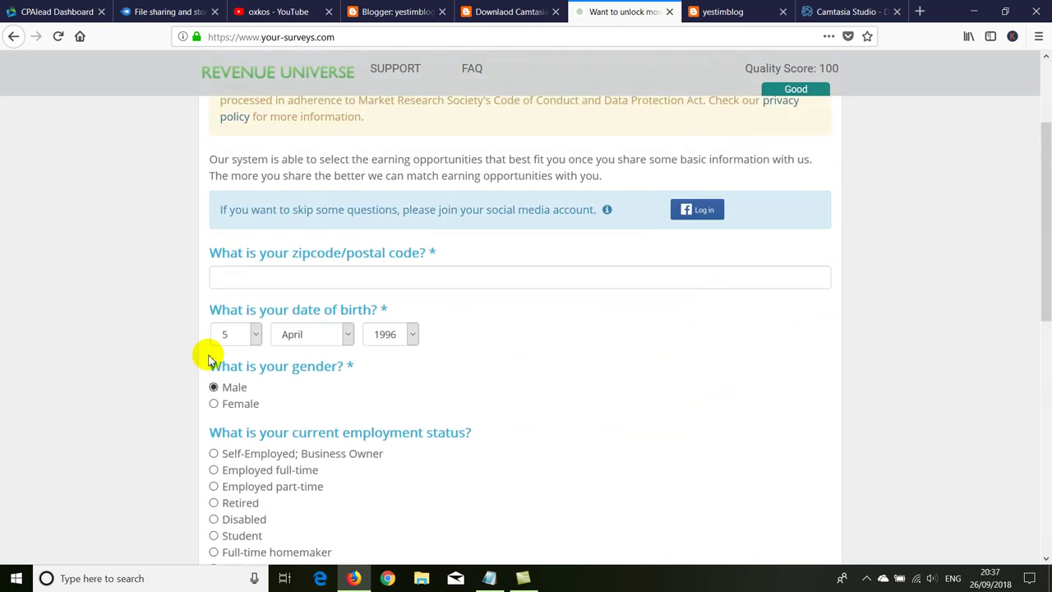
# Step: Enter the postcode, choose Student and £35,000–£39,999 income, and submit the page
pyautogui.click(255, 283)
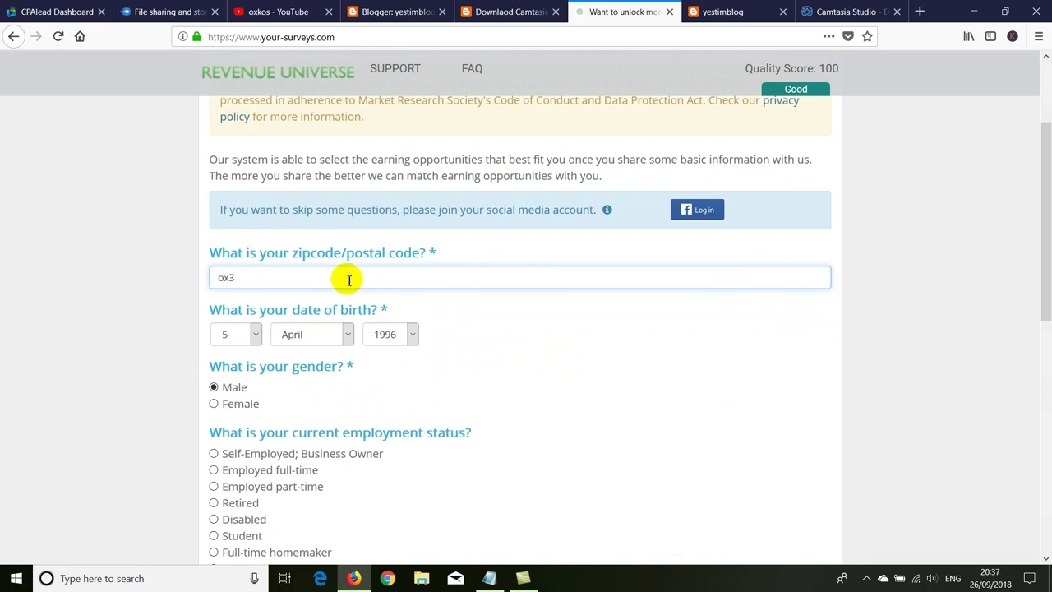
pyautogui.write('ox3 9dg')
pyautogui.scroll(-3, 216, 383)
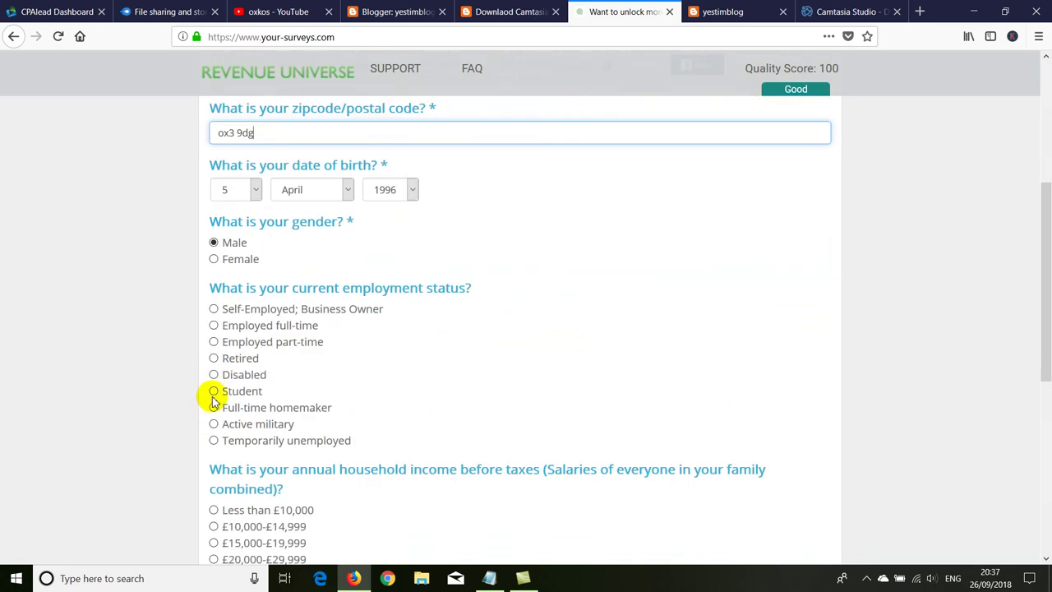
pyautogui.click(214, 392)
pyautogui.scroll(-3, 204, 415)
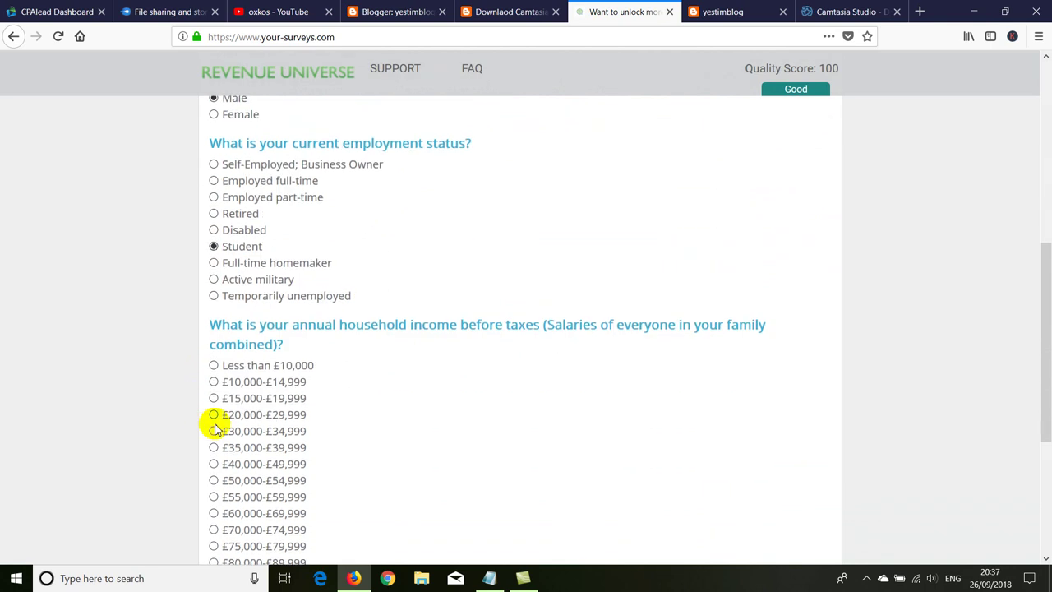
pyautogui.scroll(-3, 213, 370)
pyautogui.click(214, 304)
pyautogui.scroll(-3, 189, 305)
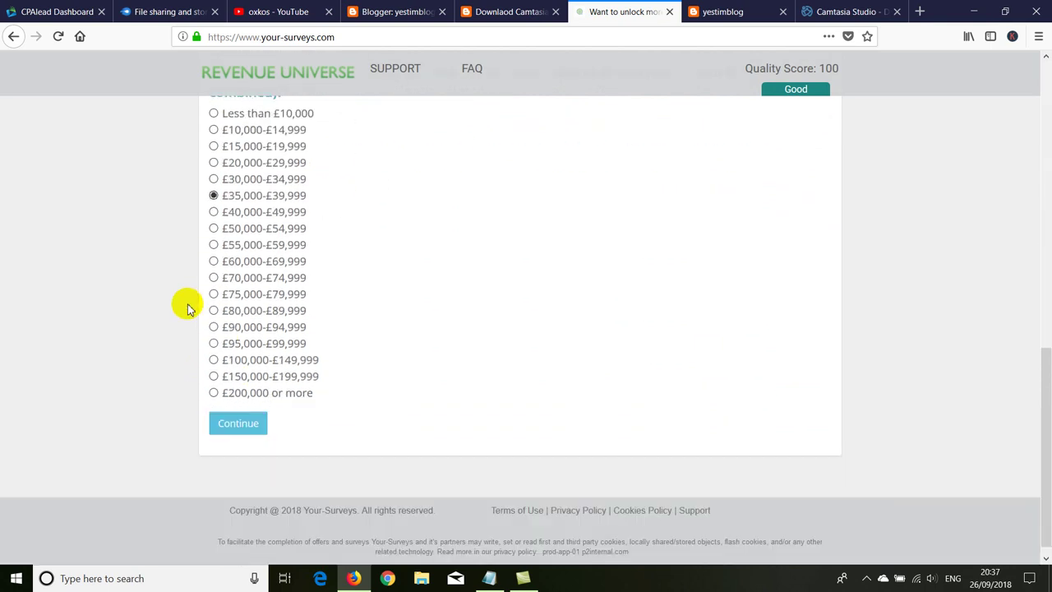
pyautogui.click(238, 408)
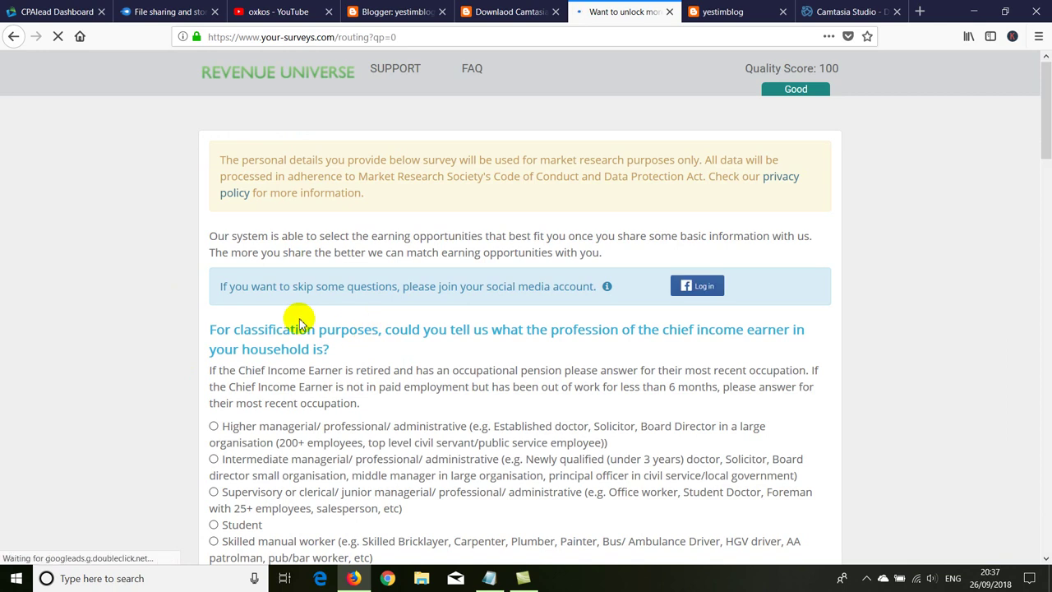
# Step: Answer 11-50 employees, Student profession, Broadcasting industry and Consultant job title
pyautogui.scroll(-15, 281, 320)
pyautogui.scroll(5, 272, 326)
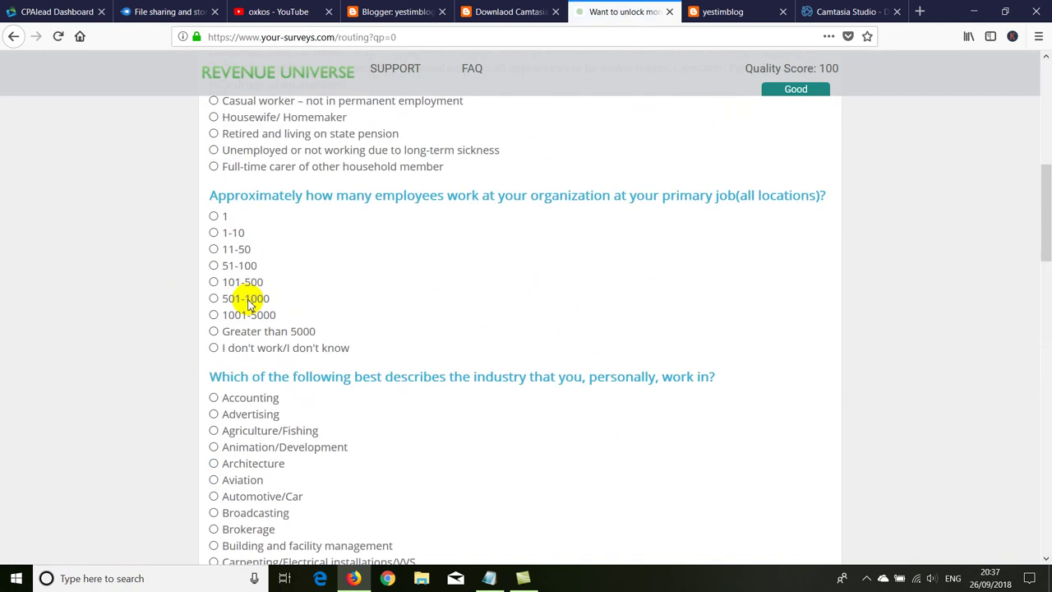
pyautogui.click(213, 249)
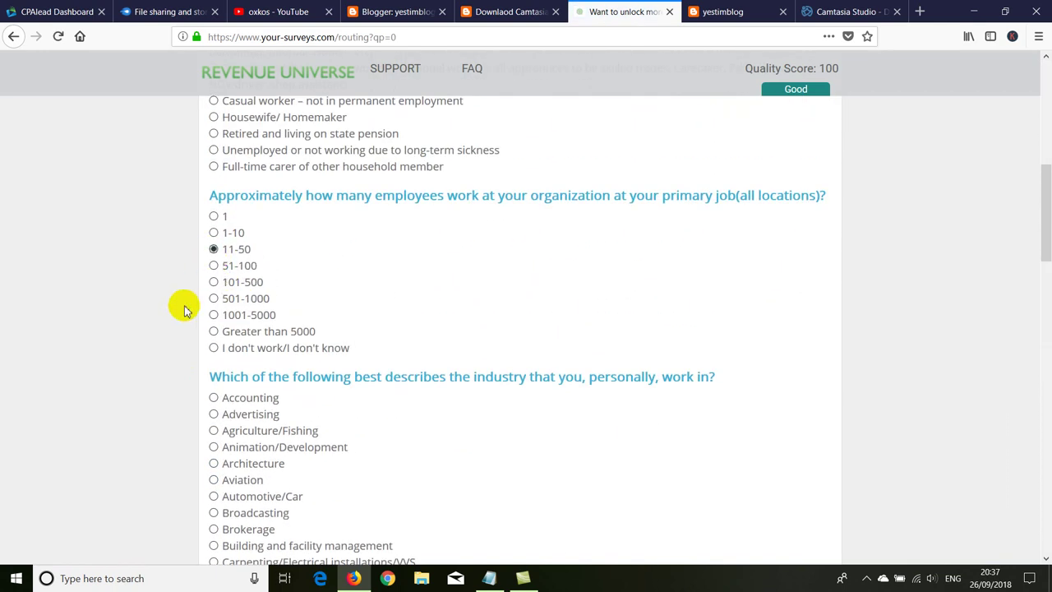
pyautogui.scroll(5, 186, 296)
pyautogui.click(214, 235)
pyautogui.scroll(-12, 152, 333)
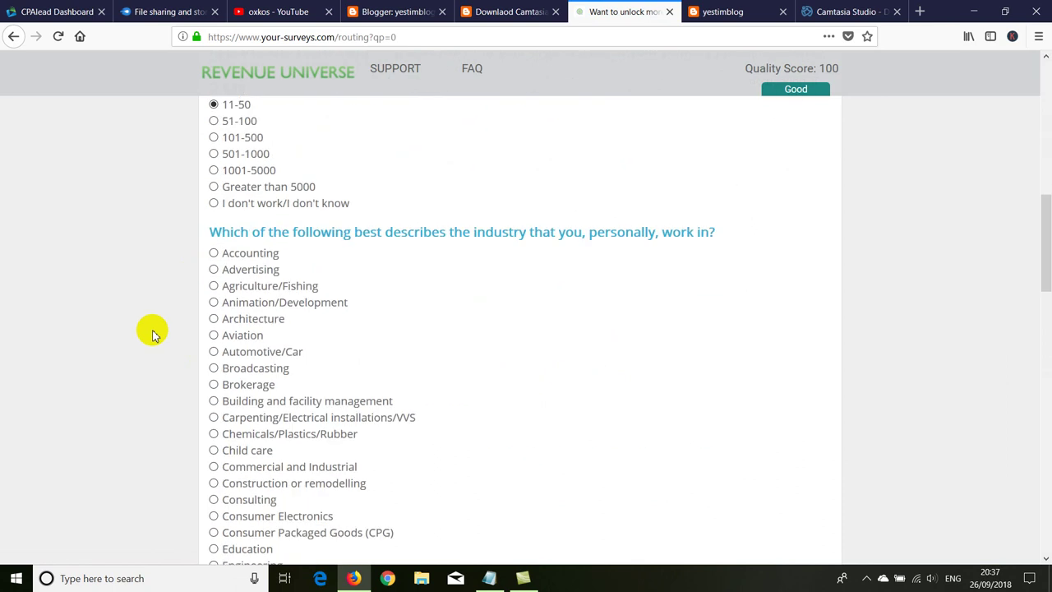
pyautogui.click(213, 224)
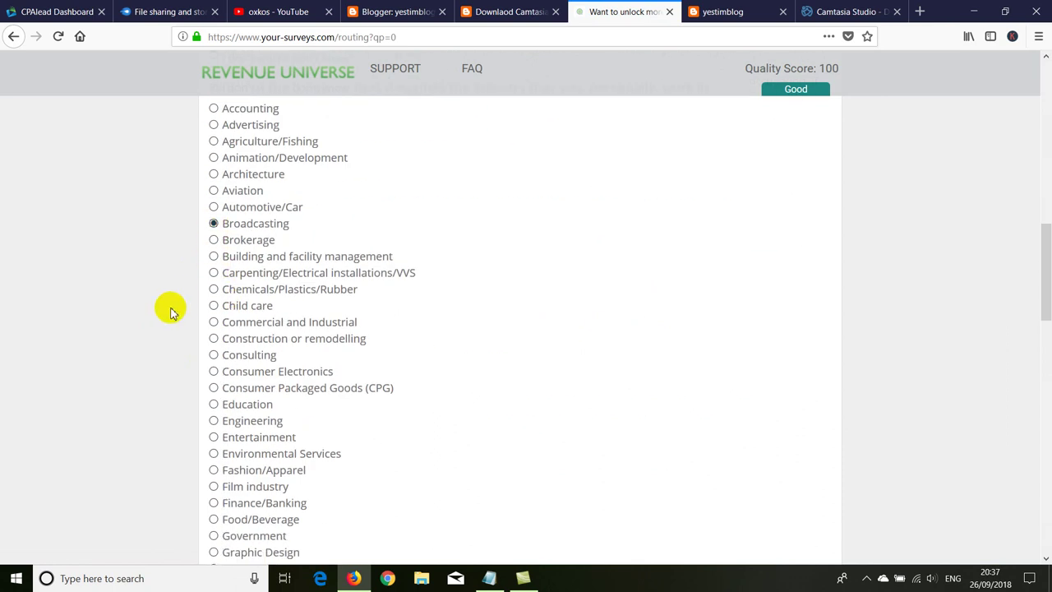
pyautogui.scroll(-20, 170, 310)
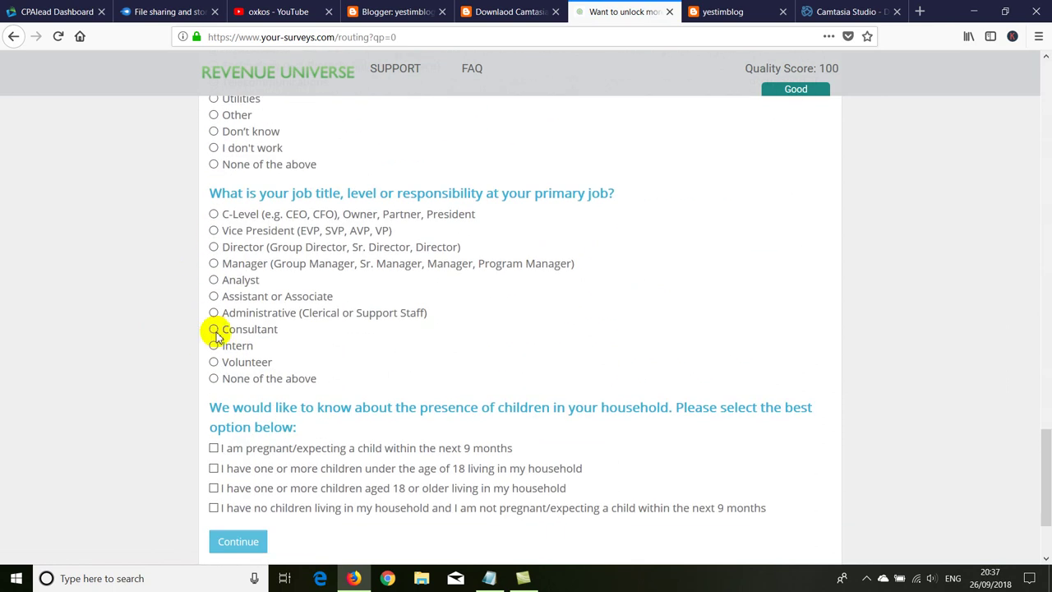
pyautogui.click(213, 328)
pyautogui.scroll(-3, 197, 353)
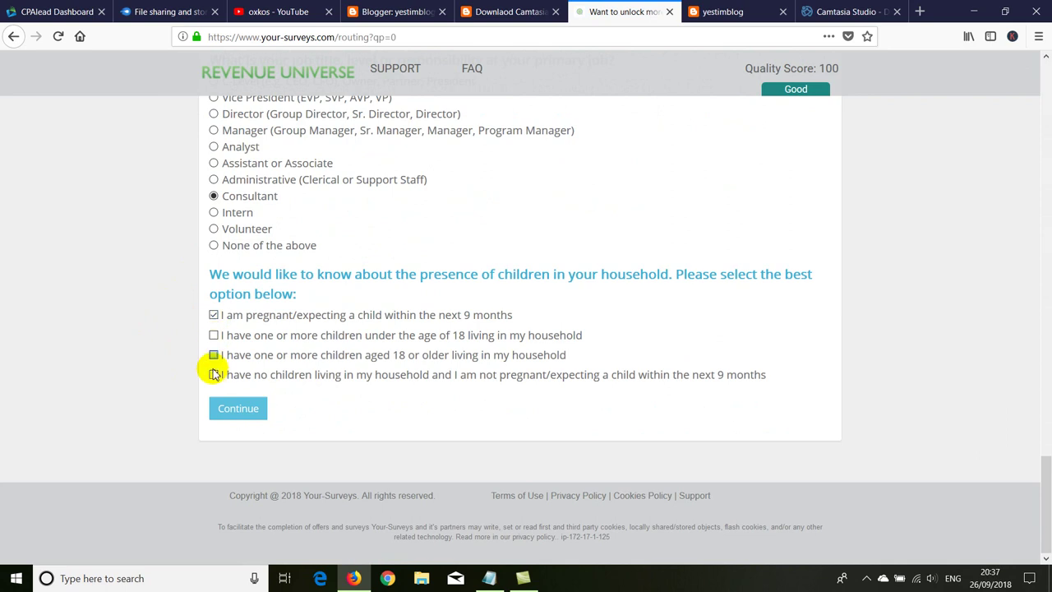
# Step: Tick the children-in-household options, set the child's gender to Male, and try submitting
pyautogui.click(215, 374)
pyautogui.click(212, 335)
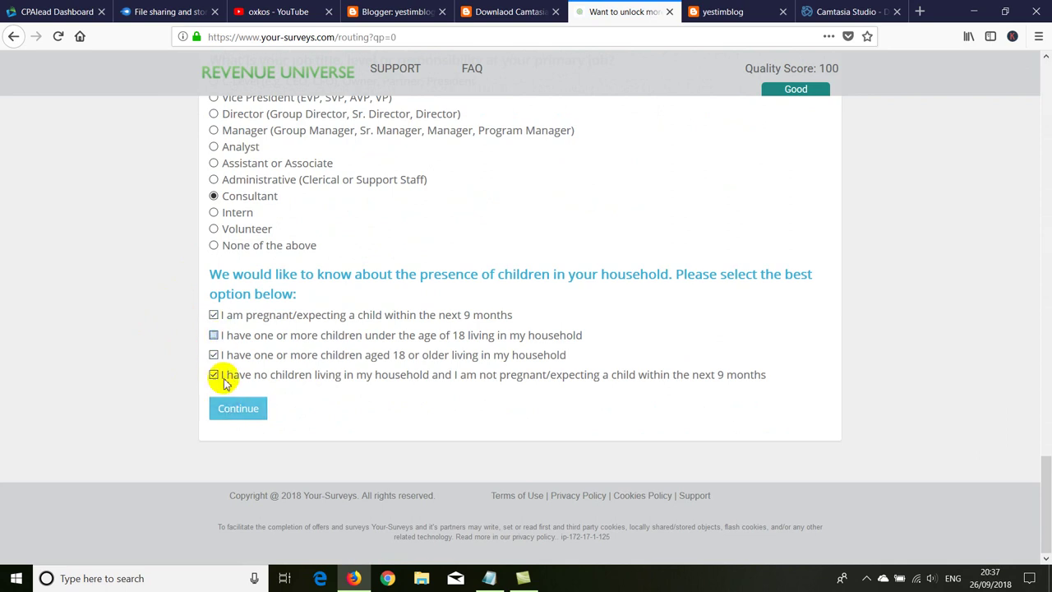
pyautogui.scroll(-3, 139, 403)
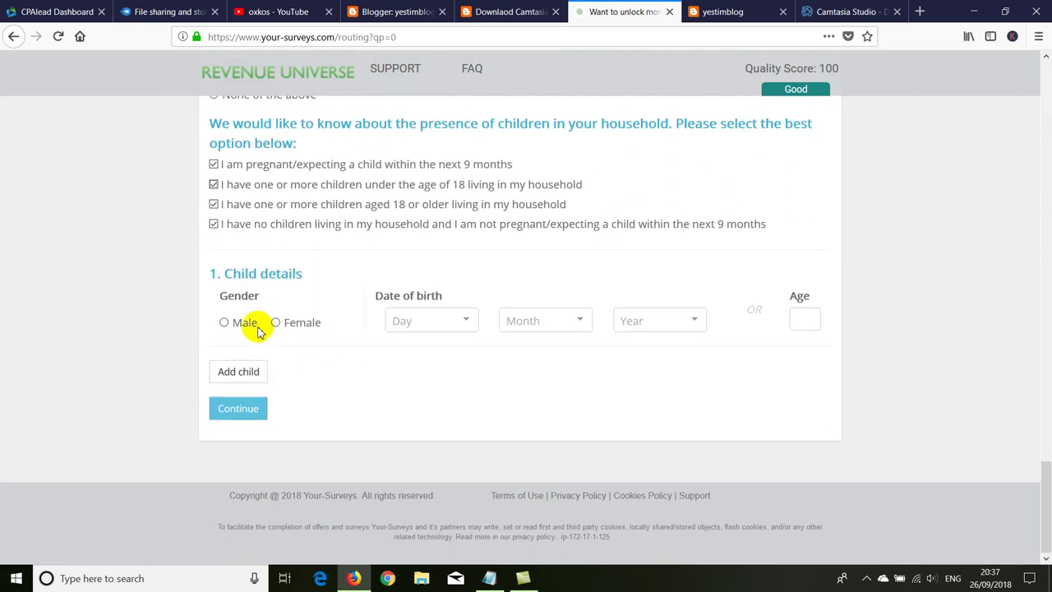
pyautogui.click(224, 322)
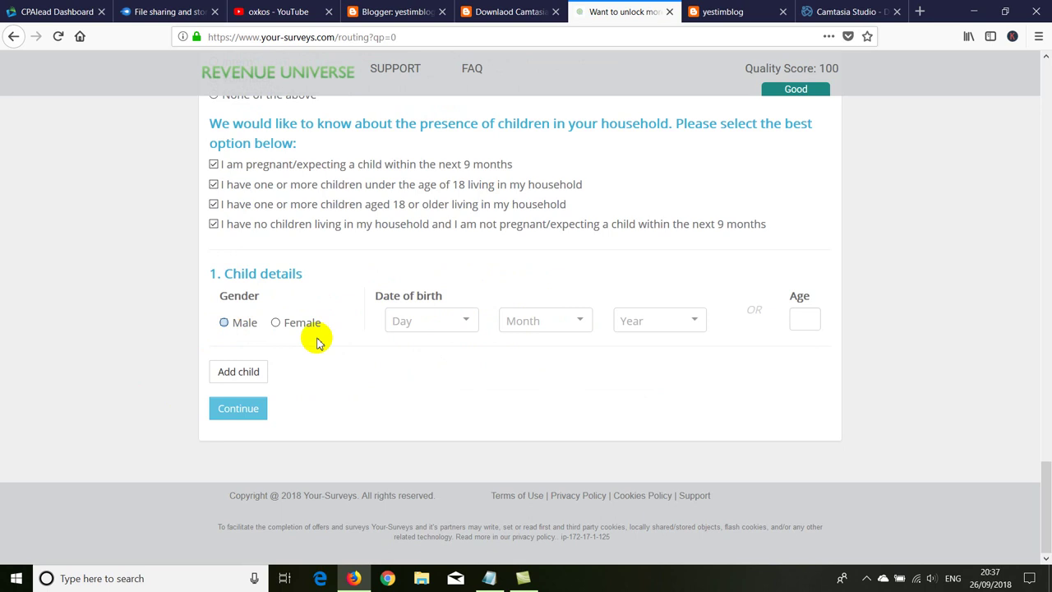
pyautogui.click(250, 411)
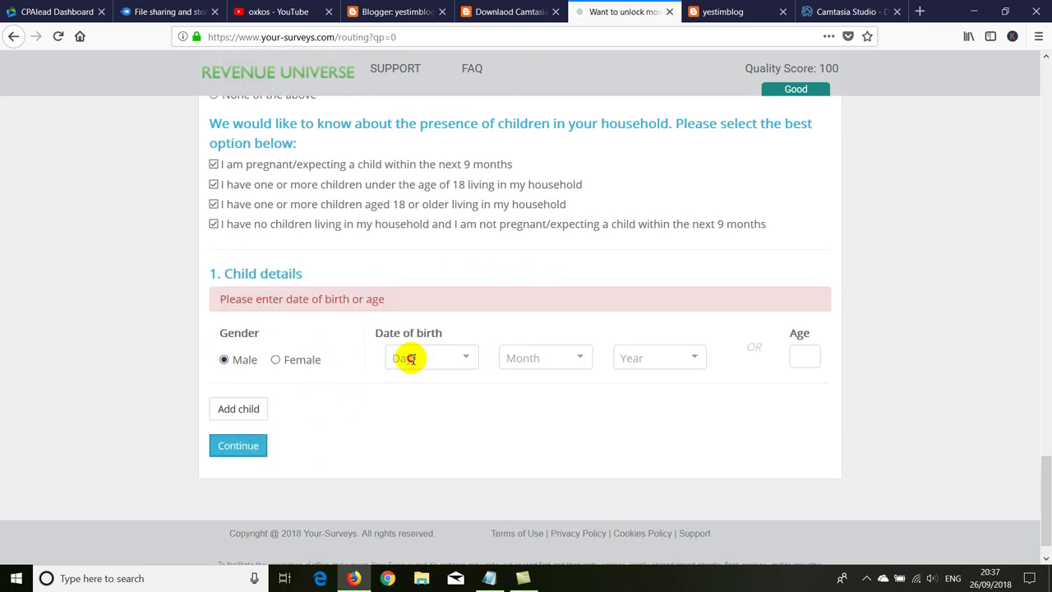
# Step: Enter the child's birth date as 2 January 2018 and age 40, then resubmit
pyautogui.click(411, 358)
pyautogui.click(398, 437)
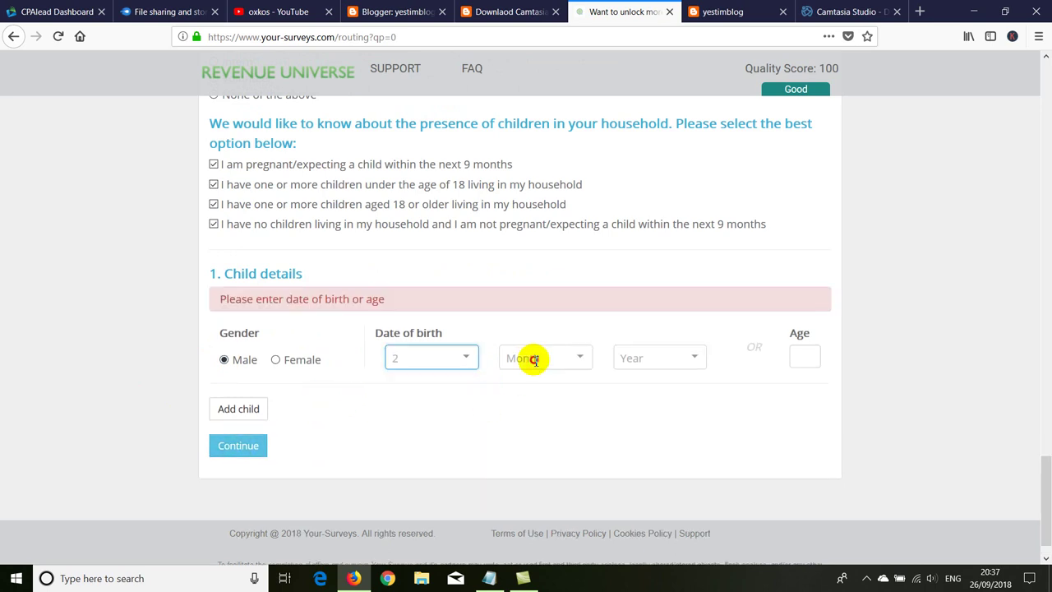
pyautogui.click(528, 357)
pyautogui.click(535, 408)
pyautogui.click(634, 358)
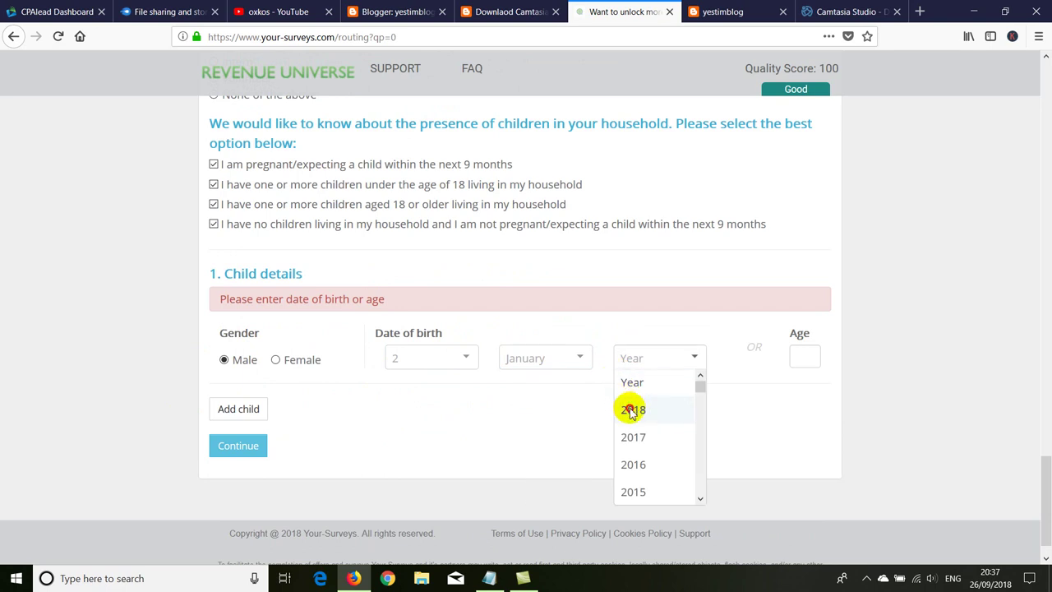
pyautogui.click(631, 409)
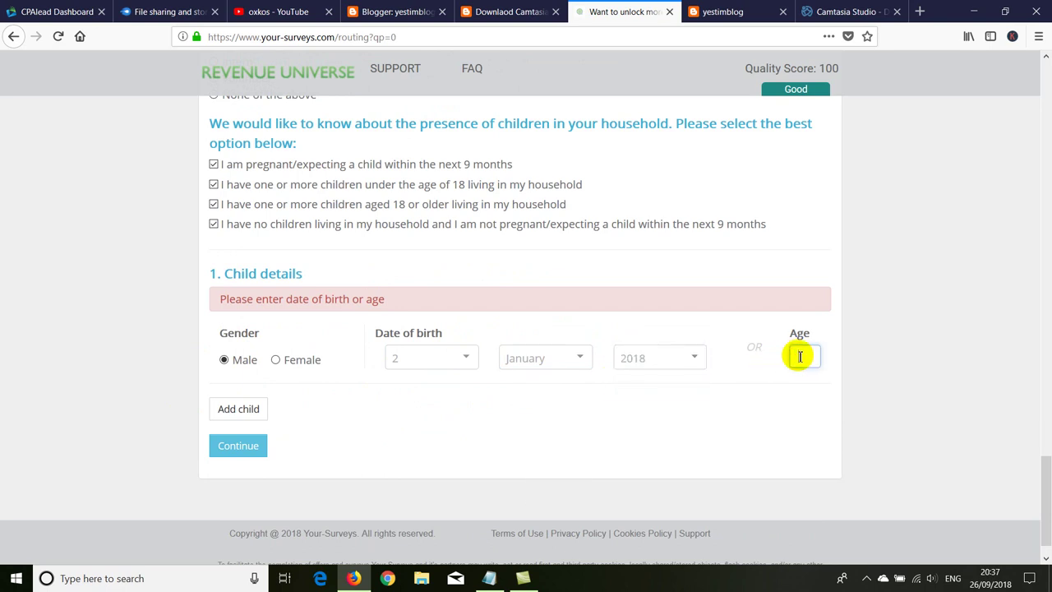
pyautogui.click(801, 356)
pyautogui.write('40')
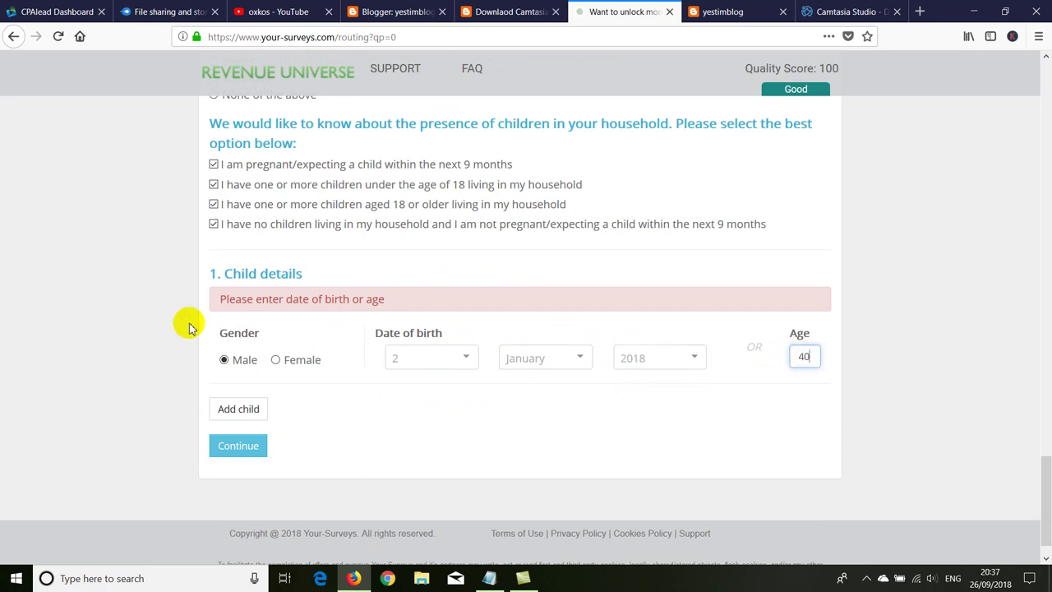
pyautogui.click(220, 448)
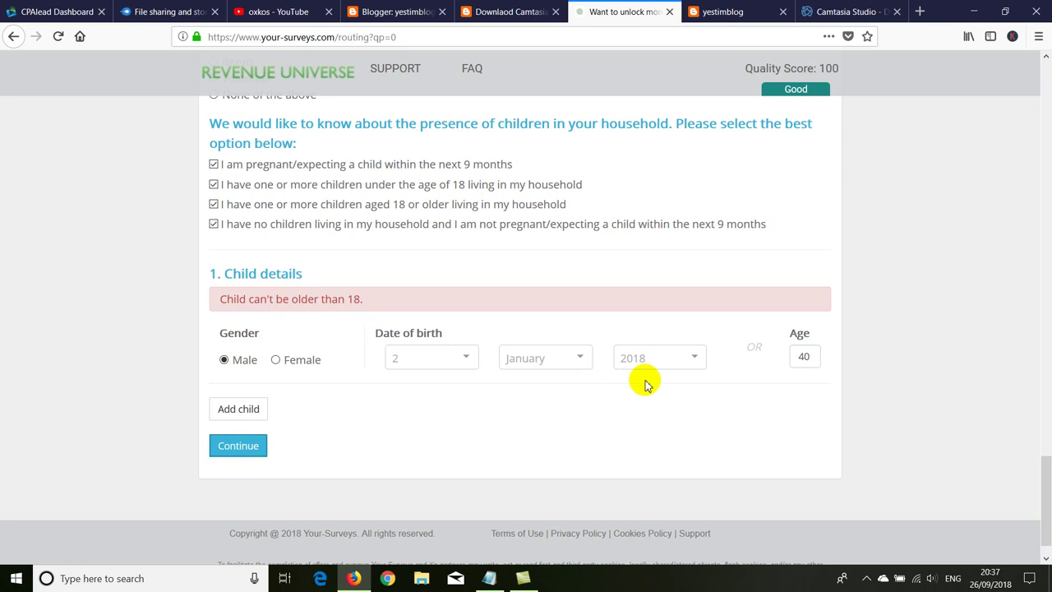
# Step: Change the child's birth year to 2004, replace the age, and submit again
pyautogui.doubleClick(803, 356)
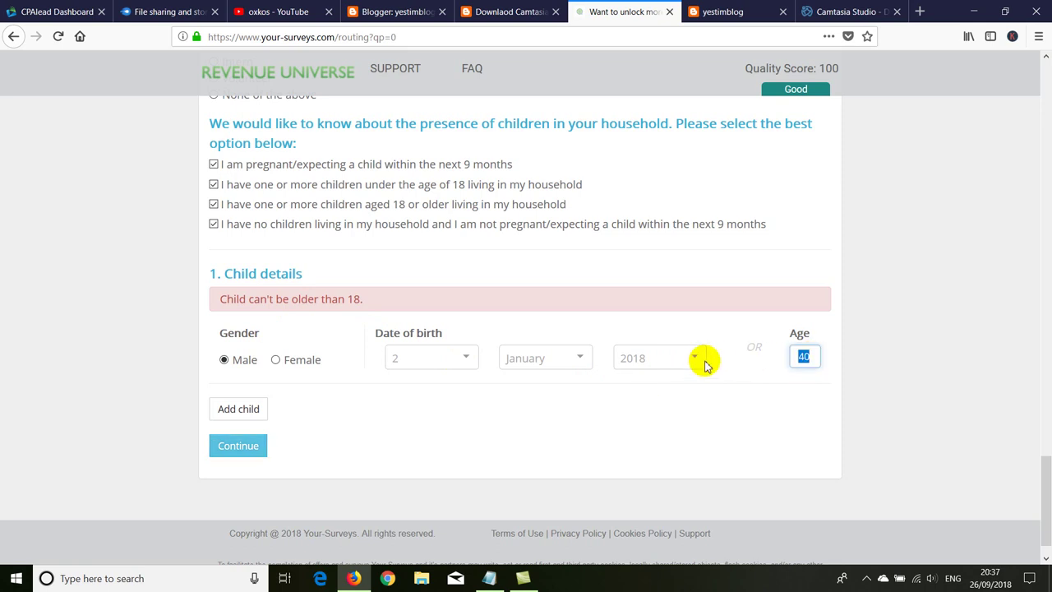
pyautogui.click(689, 358)
pyautogui.scroll(-5, 655, 453)
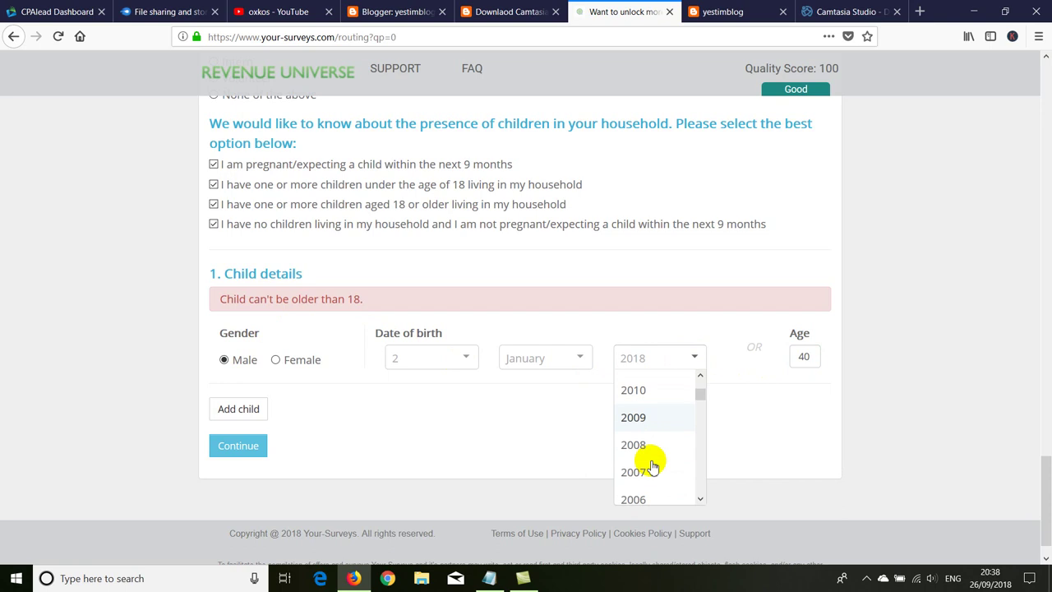
pyautogui.click(633, 410)
pyautogui.doubleClick(805, 356)
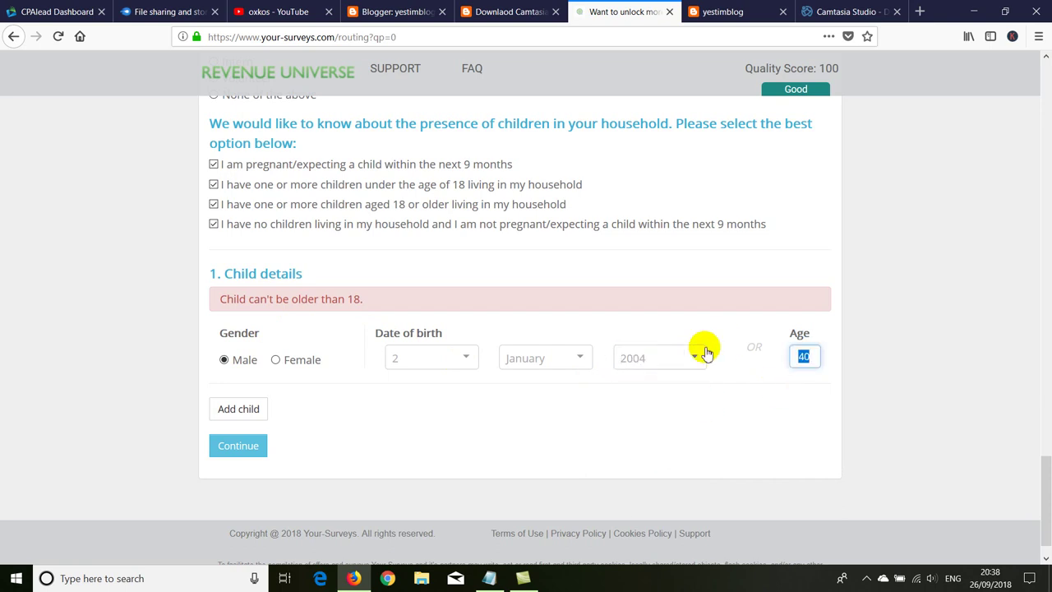
pyautogui.click(240, 446)
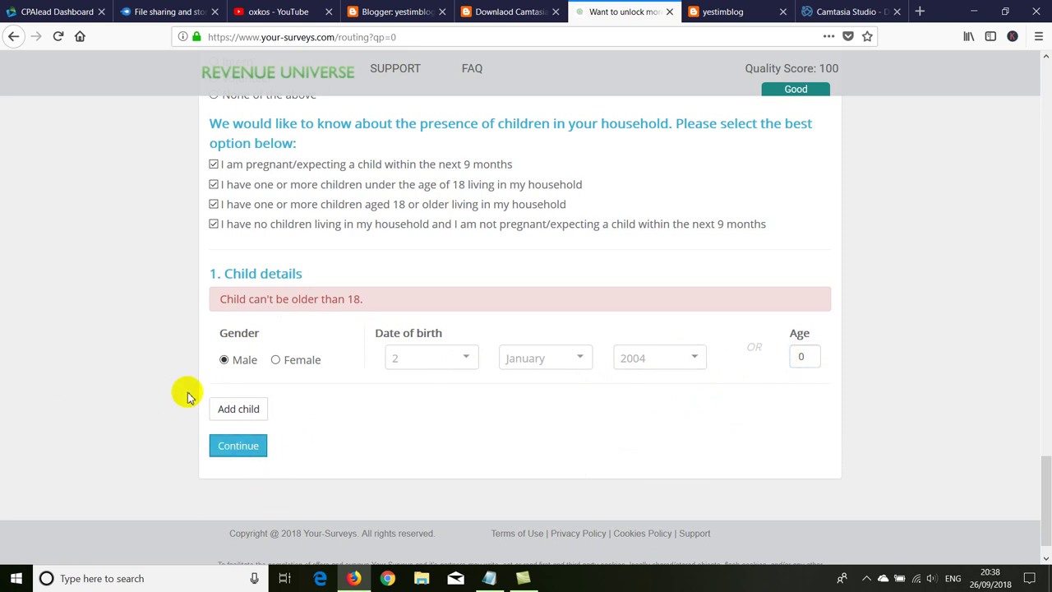
# Step: Review the survey's error response and close the Your-Surveys tab
pyautogui.scroll(-5, 197, 419)
pyautogui.scroll(-15, 207, 425)
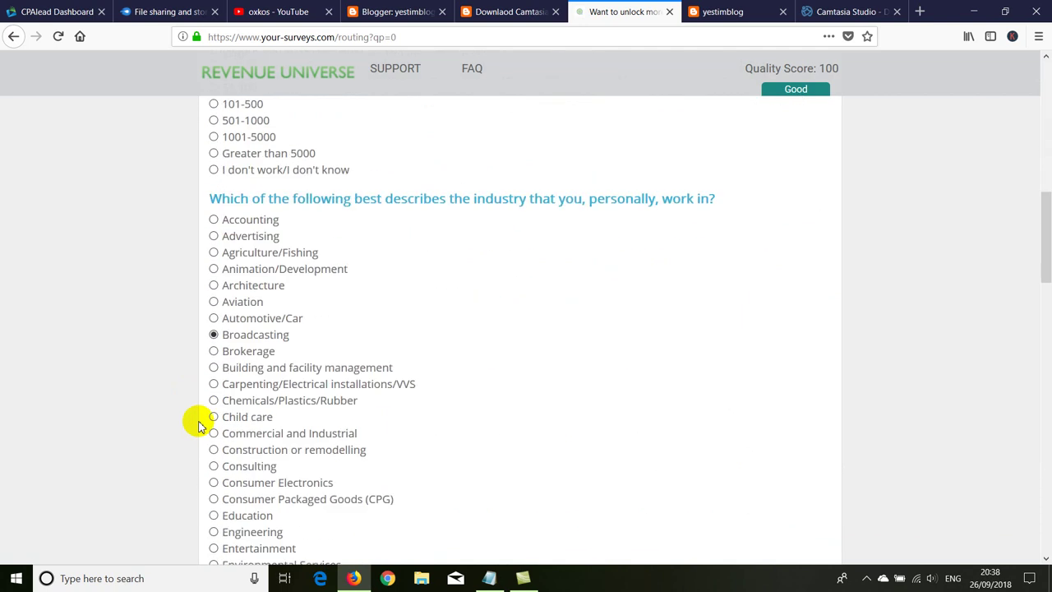
pyautogui.scroll(1, 203, 427)
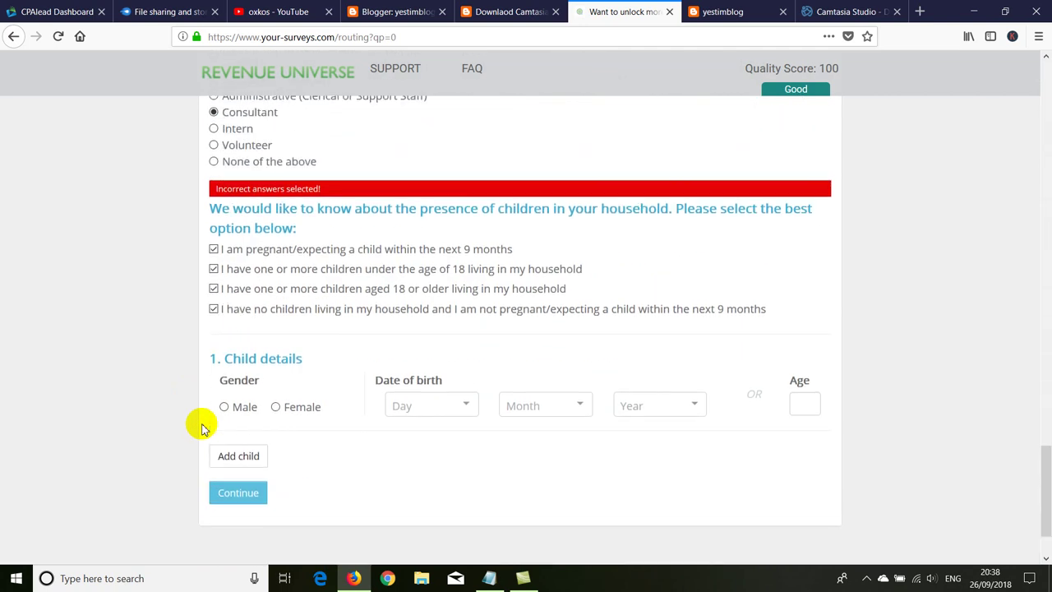
pyautogui.scroll(12, 203, 427)
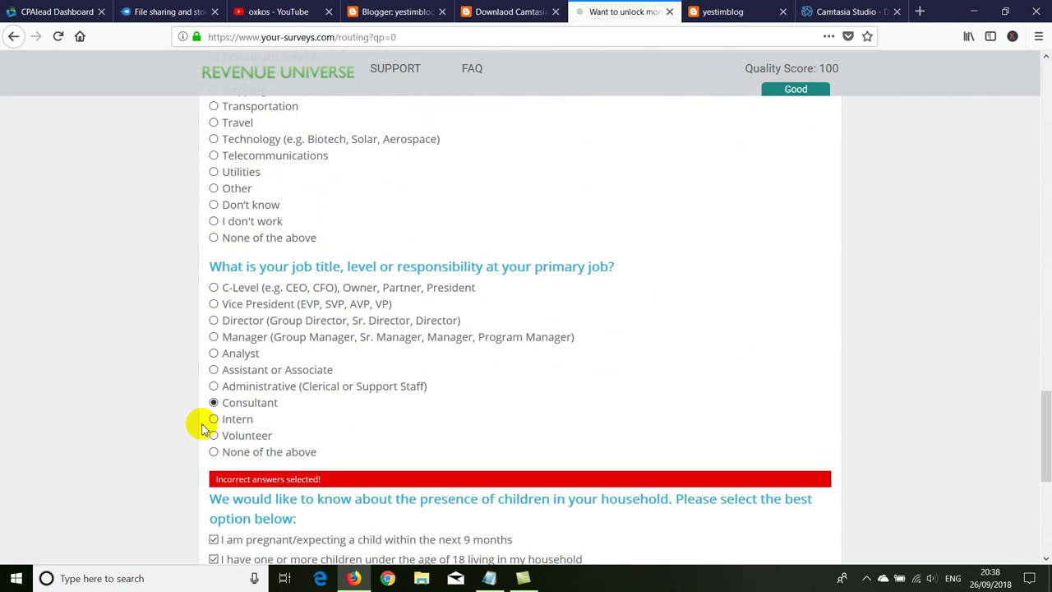
pyautogui.hotkey('ctrl', 'w')
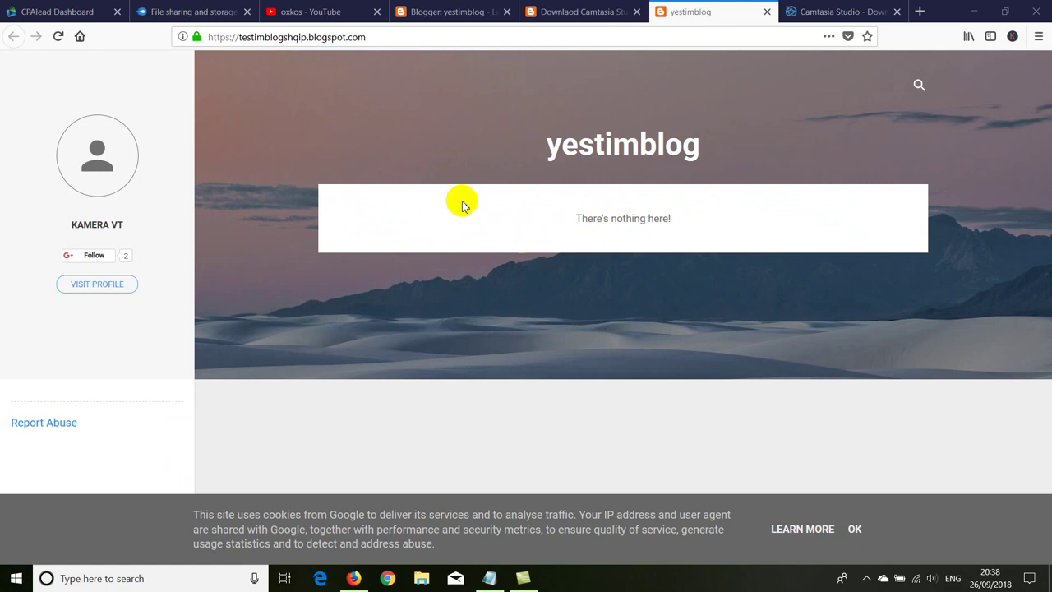
# Step: Reload yestimblog, check the locker still shows 0/2 offers, and close the tab
pyautogui.rightClick(416, 138)
pyautogui.click(493, 150)
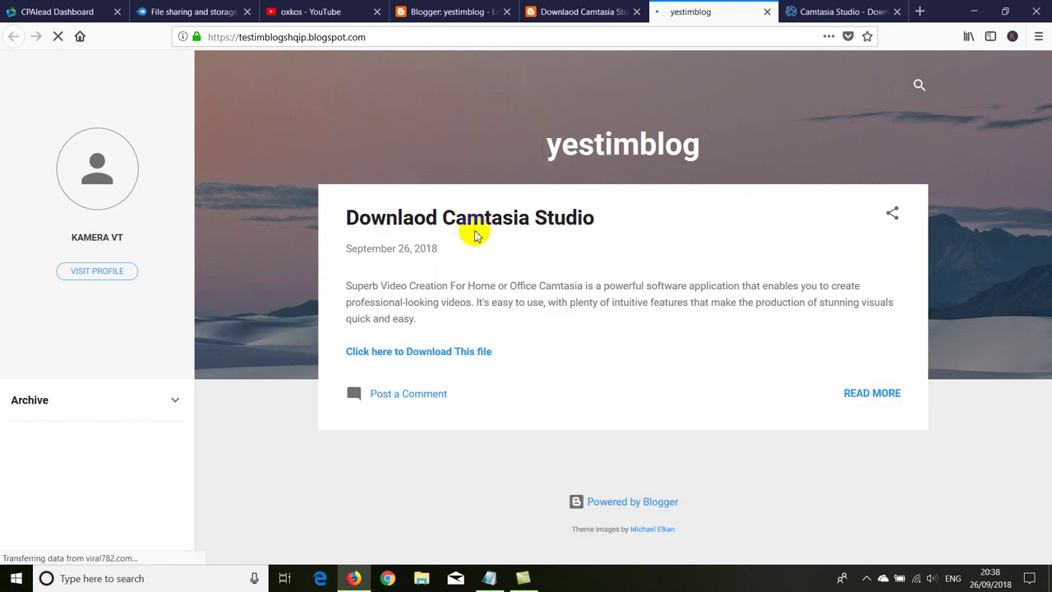
pyautogui.scroll(-2, 483, 310)
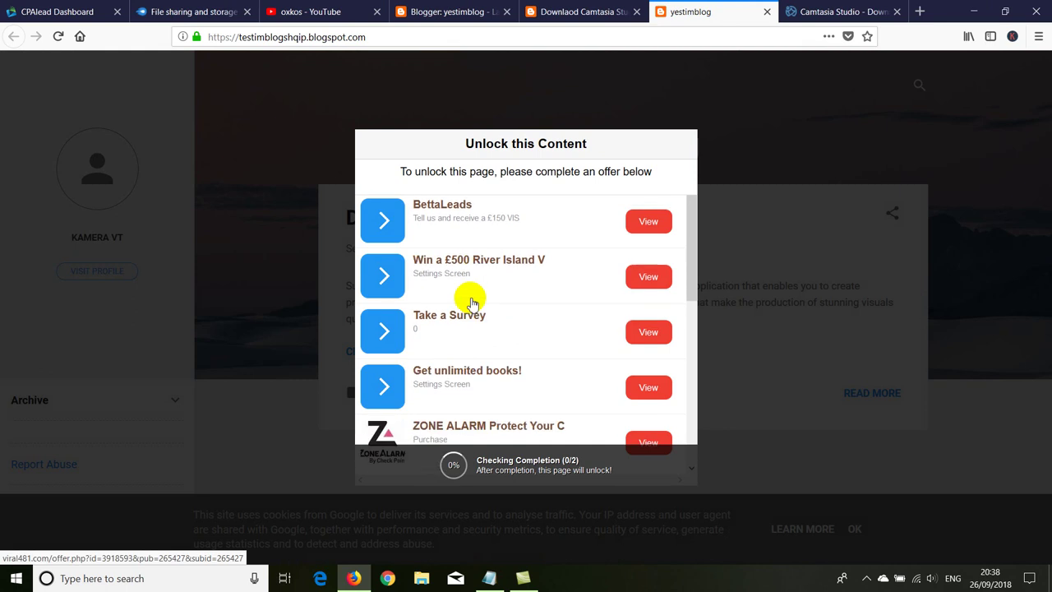
pyautogui.scroll(-4, 469, 324)
pyautogui.scroll(-1, 467, 326)
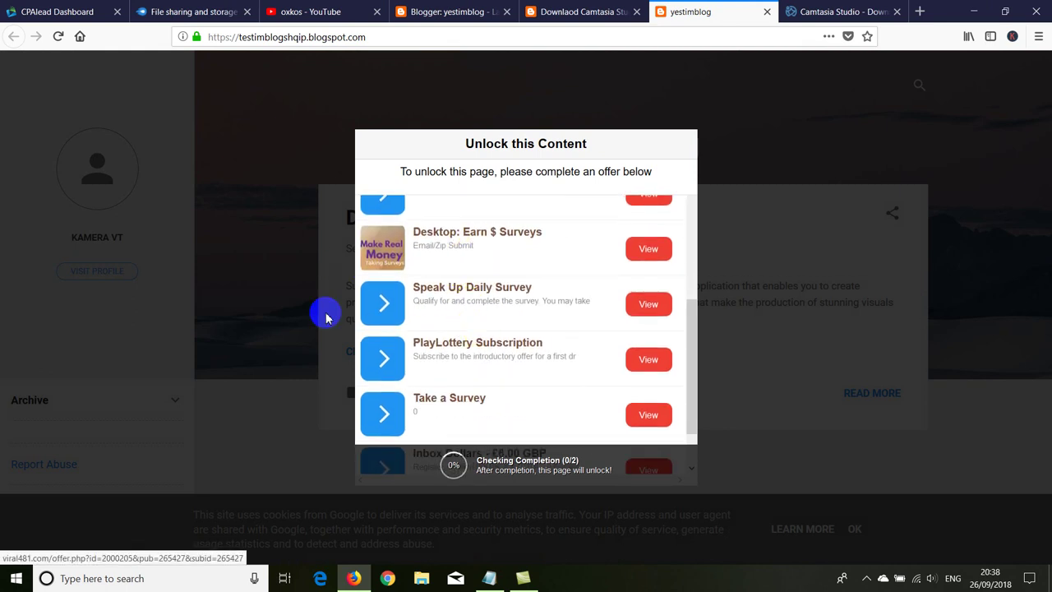
pyautogui.click(765, 13)
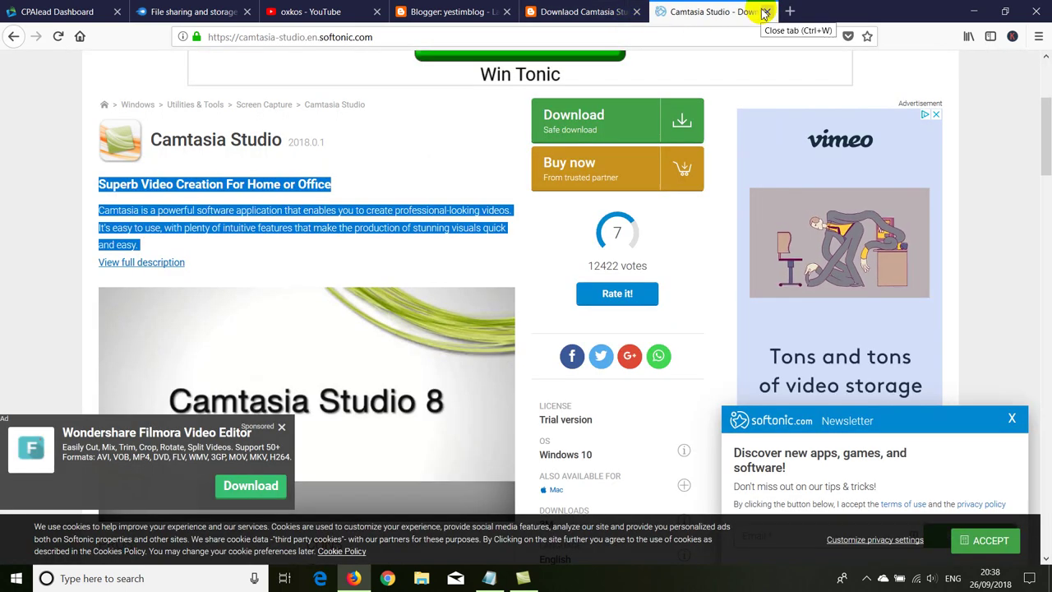
pyautogui.scroll(3, 217, 329)
# Step: Open a new Firefox tab on the Google homepage after dismissing the Start menu
pyautogui.scroll(-5, 216, 329)
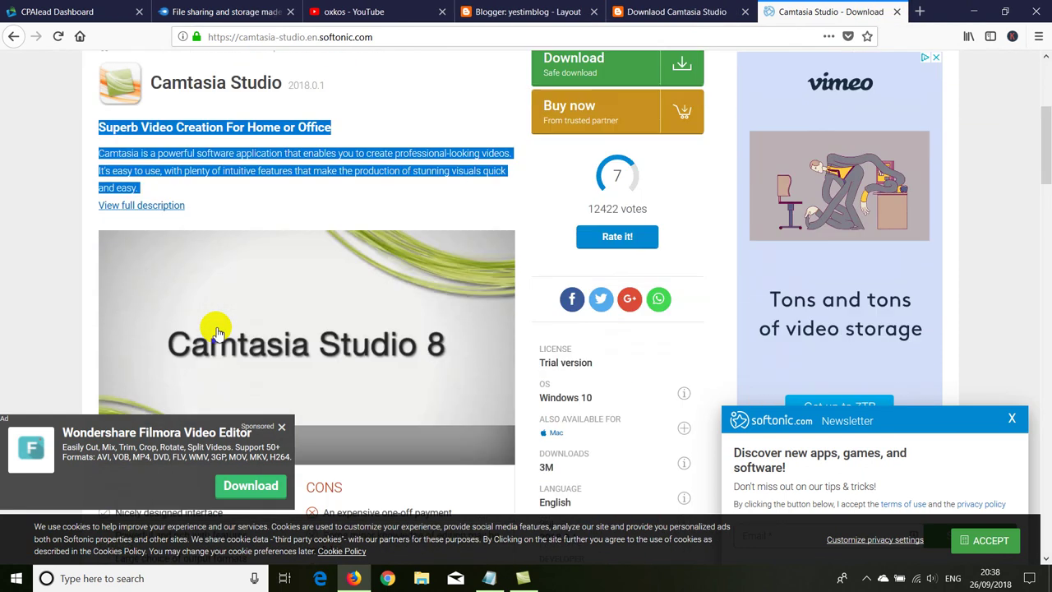
pyautogui.click(8, 578)
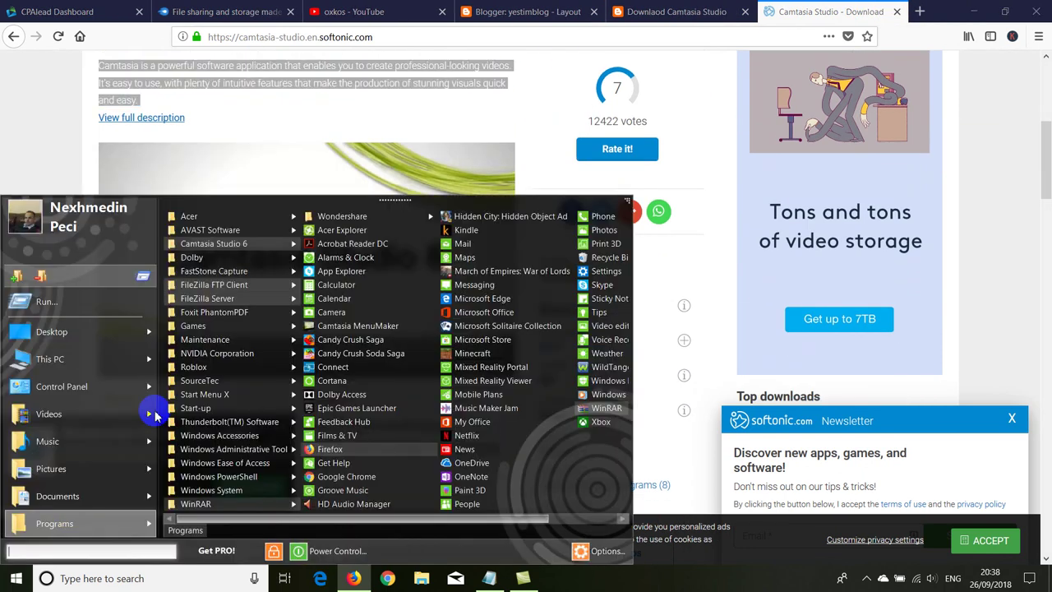
pyautogui.moveTo(214, 271)
pyautogui.click(329, 272)
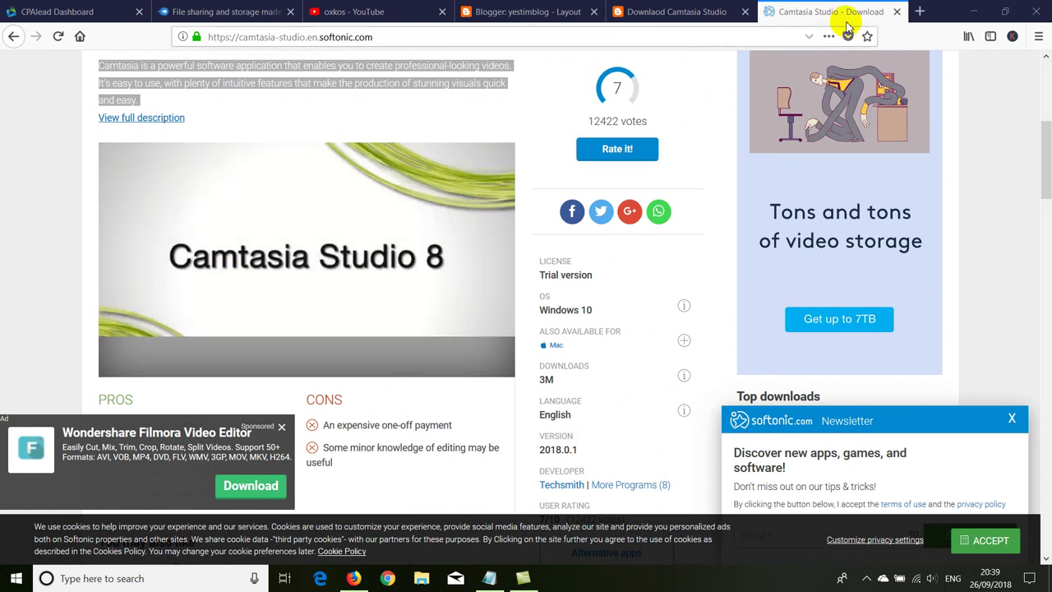
pyautogui.hotkey('ctrl', 't')
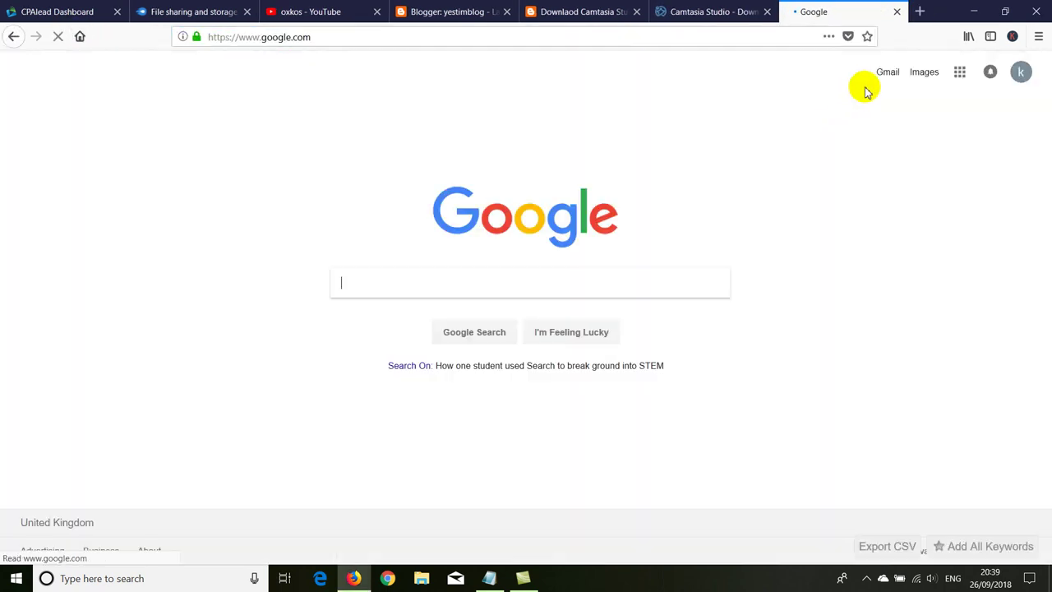
# Step: Search Google Images for camtasia studio 9
pyautogui.click(925, 71)
pyautogui.write('camtasia')
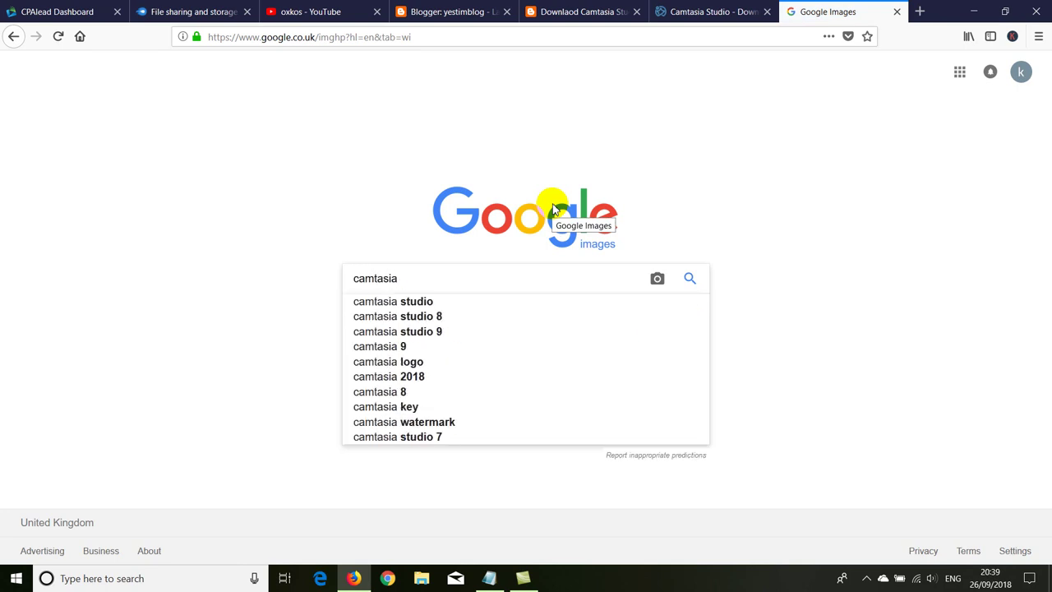
pyautogui.click(401, 331)
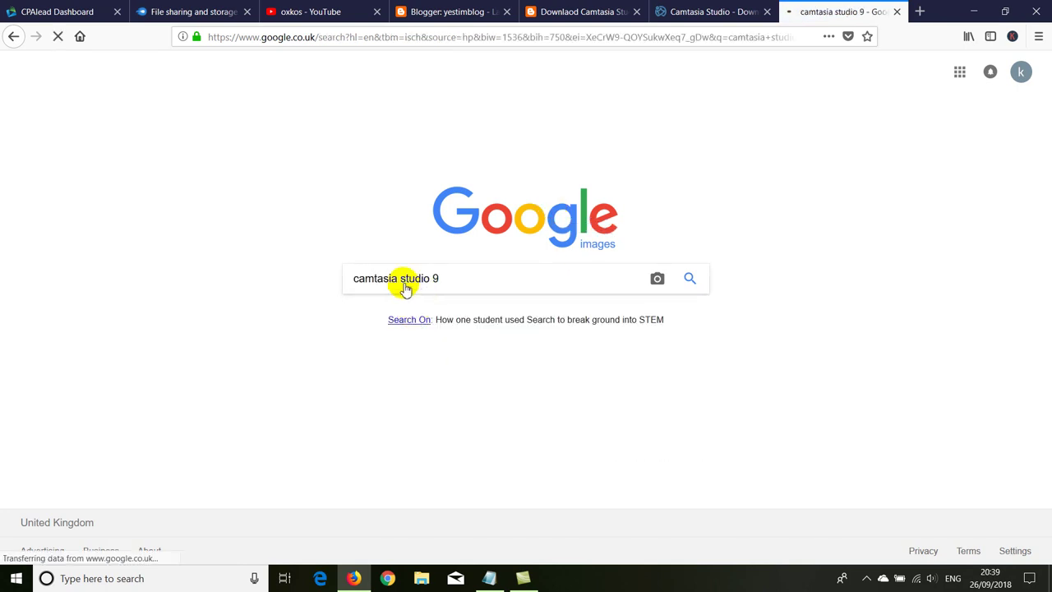
pyautogui.scroll(-2, 126, 197)
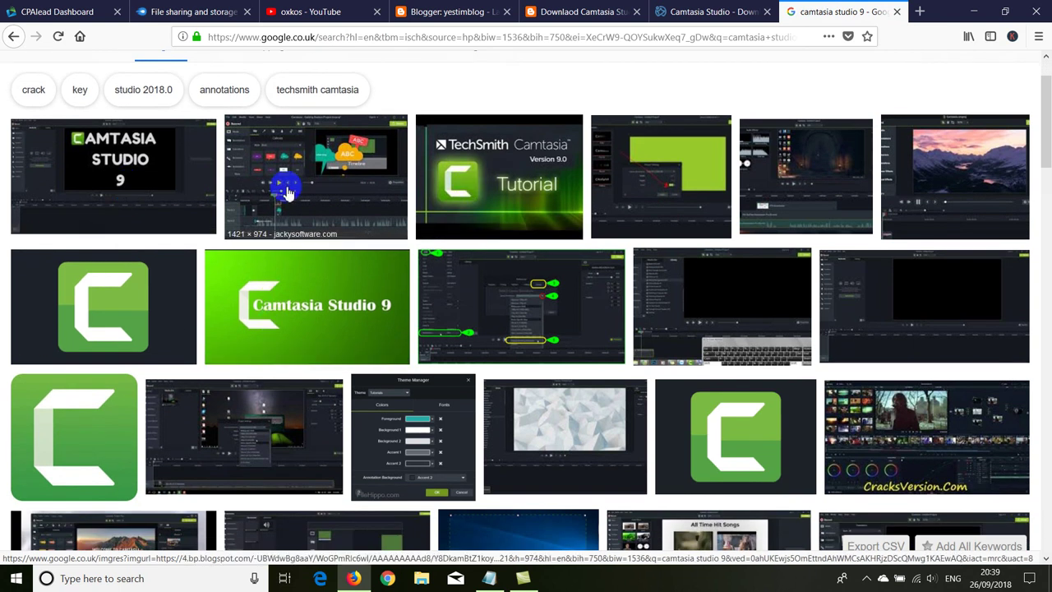
# Step: Save a Camtasia Studio 9 image to the Desktop as maxresdefault and minimize Firefox
pyautogui.click(156, 177)
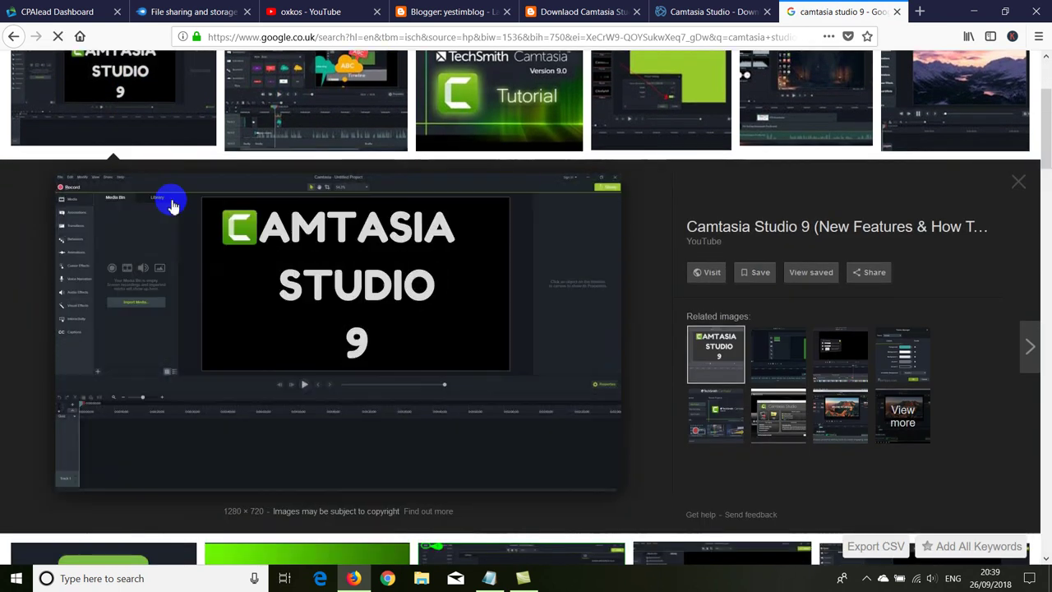
pyautogui.rightClick(320, 264)
pyautogui.click(349, 406)
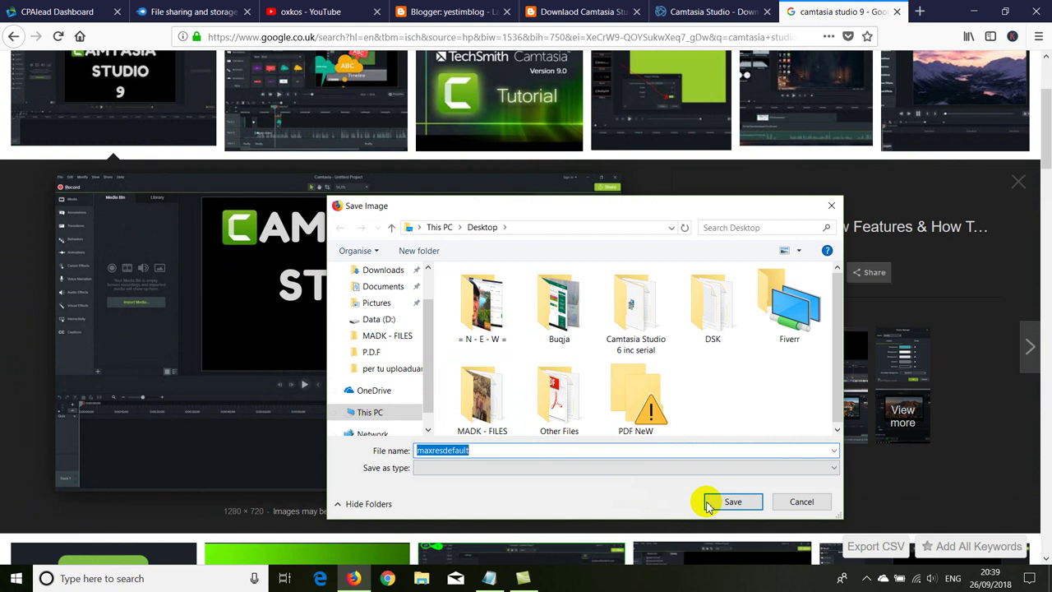
pyautogui.click(708, 502)
pyautogui.click(896, 11)
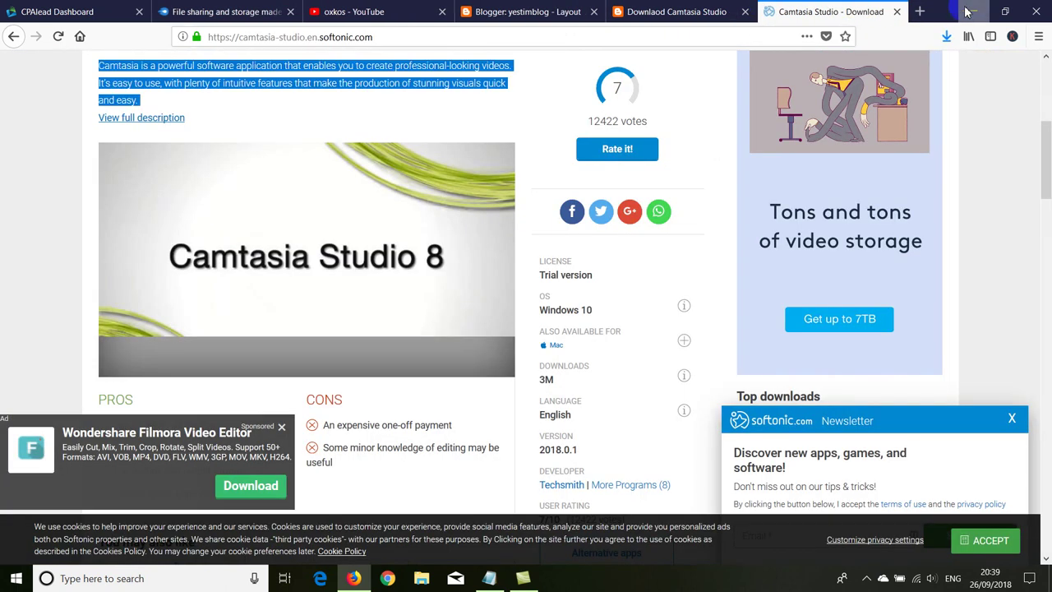
pyautogui.click(967, 12)
# Step: Start a new title clip with maxresdefault.jpg from the Desktop as its background image
pyautogui.click(520, 576)
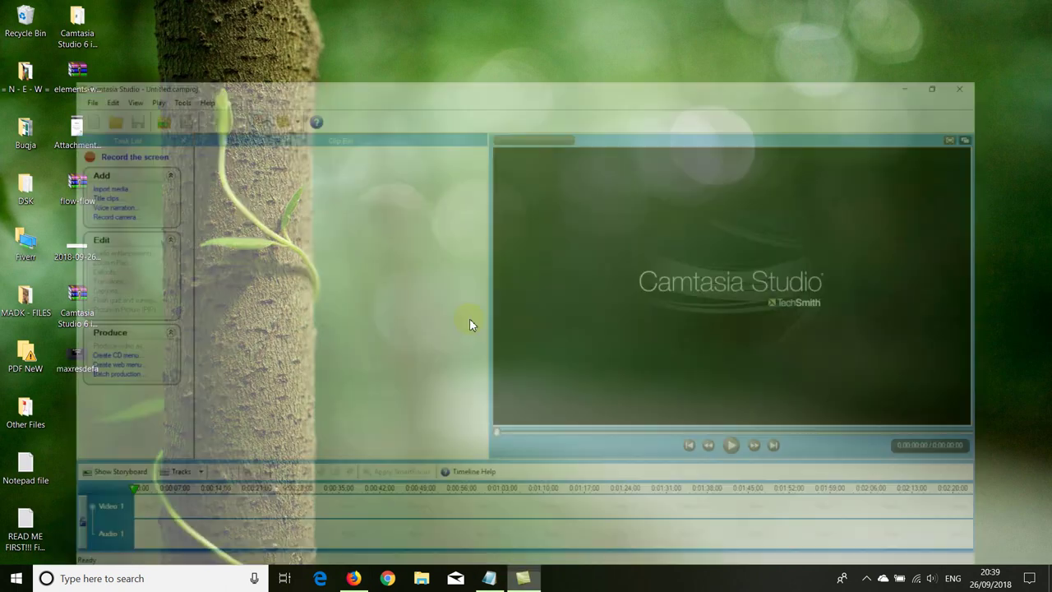
pyautogui.click(39, 137)
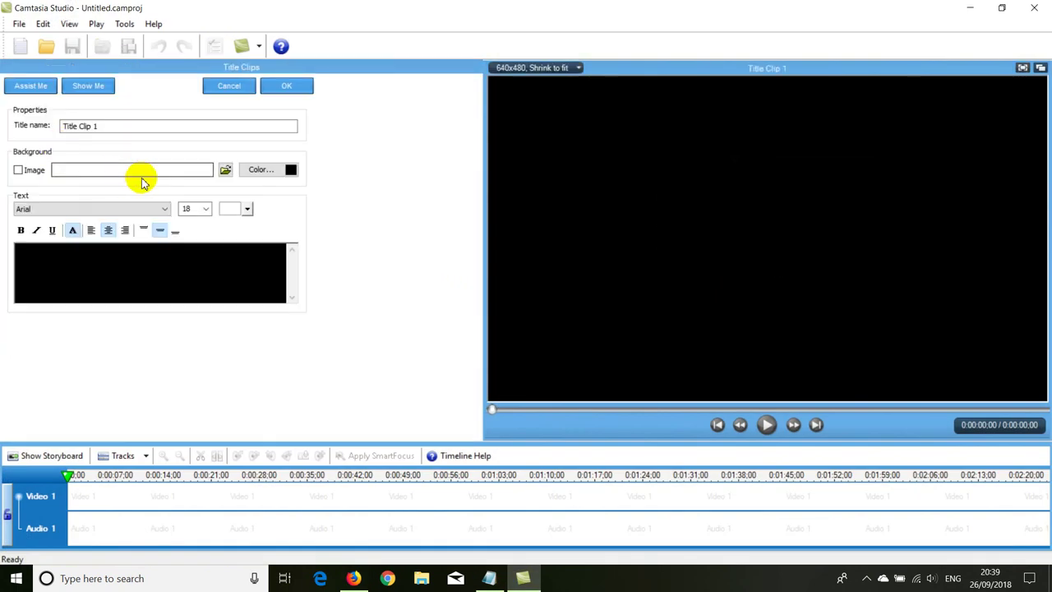
pyautogui.click(224, 171)
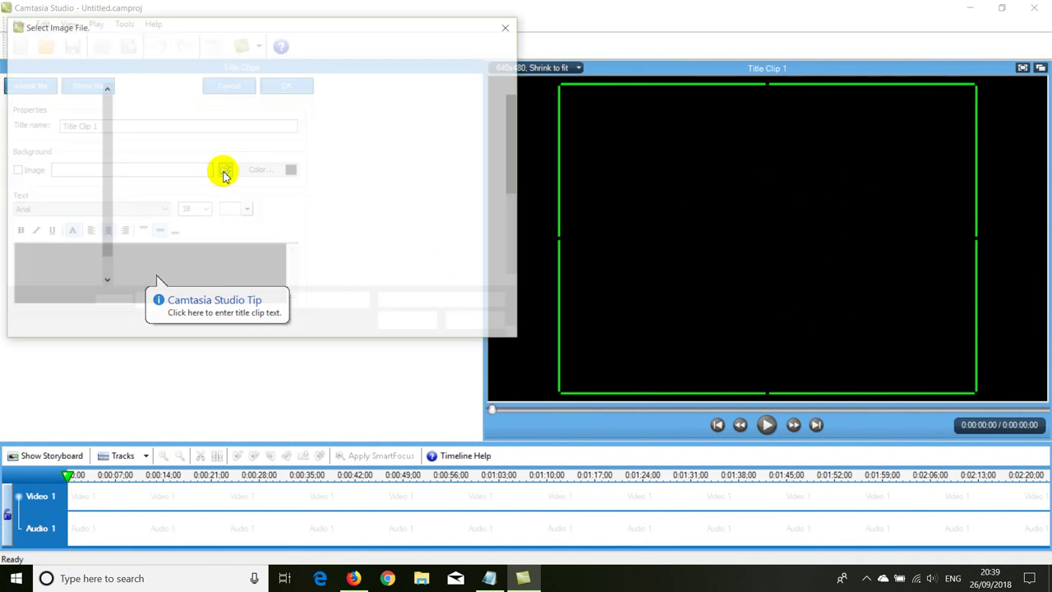
pyautogui.moveTo(511, 122); pyautogui.dragTo(511, 218)
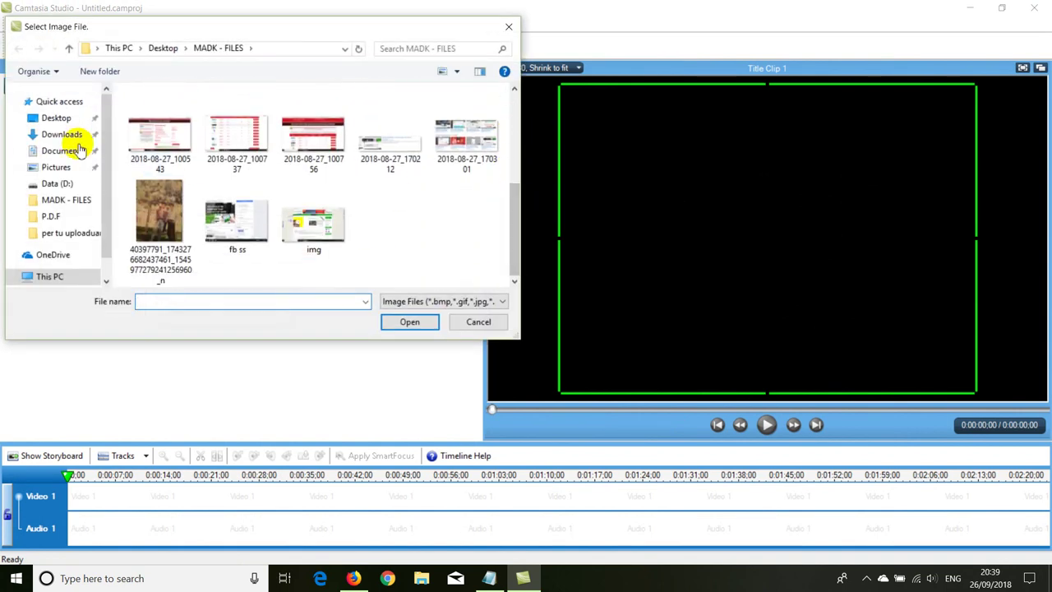
pyautogui.click(53, 118)
pyautogui.moveTo(518, 164); pyautogui.dragTo(512, 222)
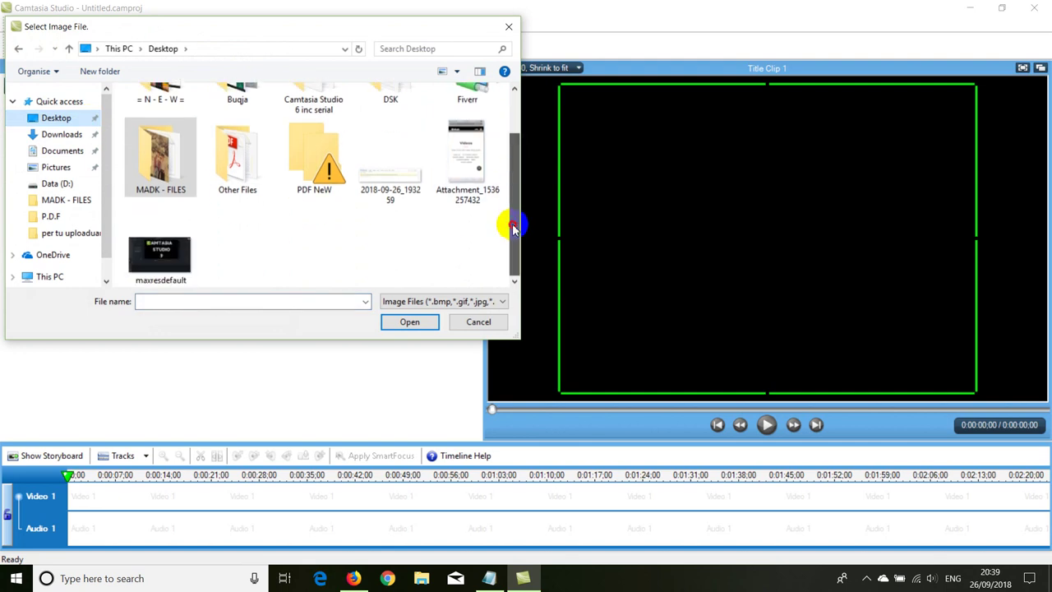
pyautogui.doubleClick(174, 248)
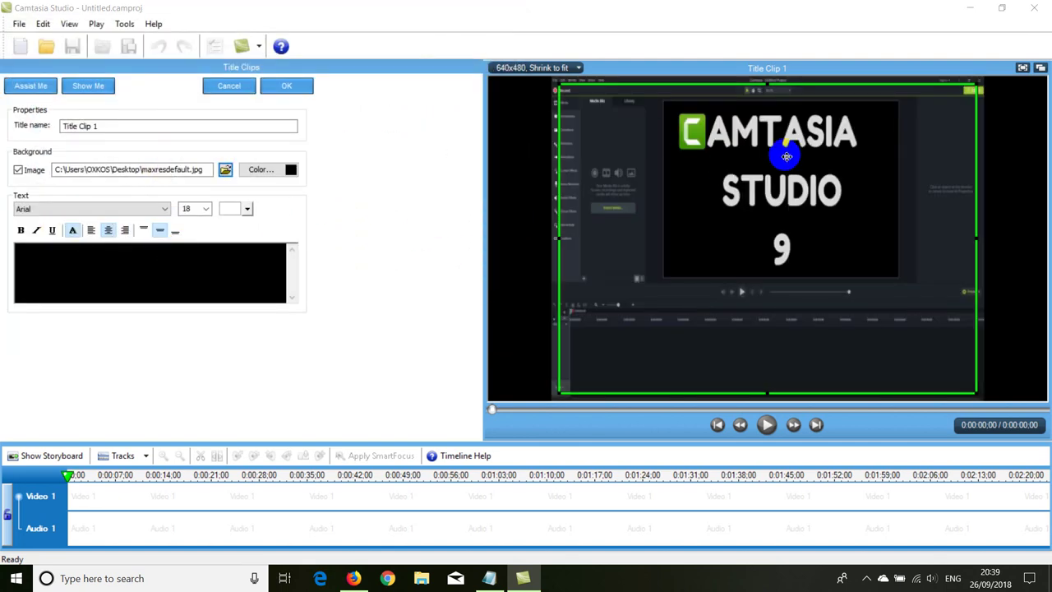
pyautogui.moveTo(989, 240); pyautogui.dragTo(635, 113)
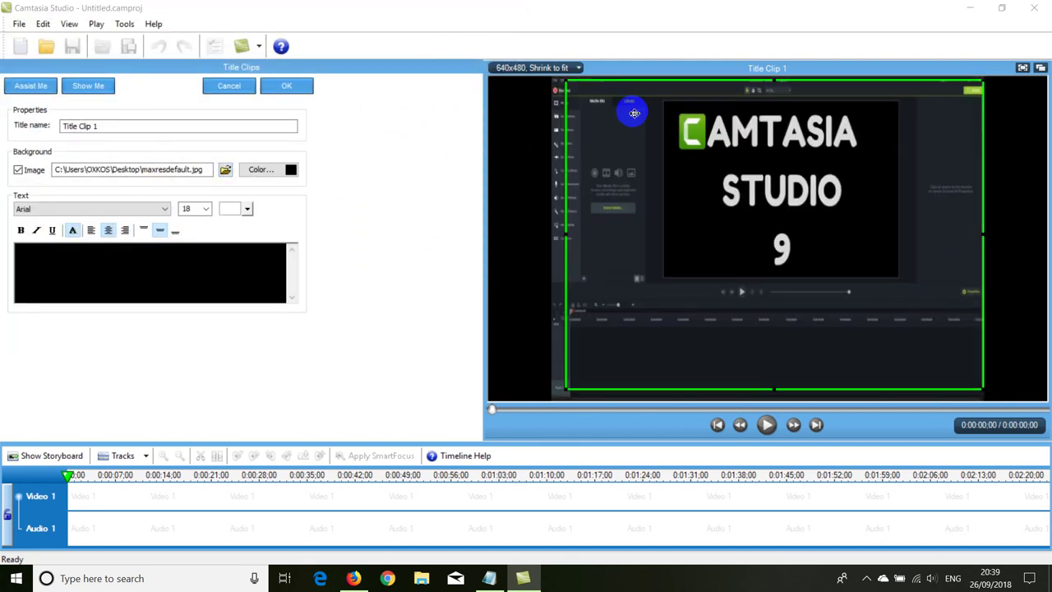
# Step: Make the title text white and complete it to read 'Downlaod this file Below for Free'
pyautogui.click(128, 269)
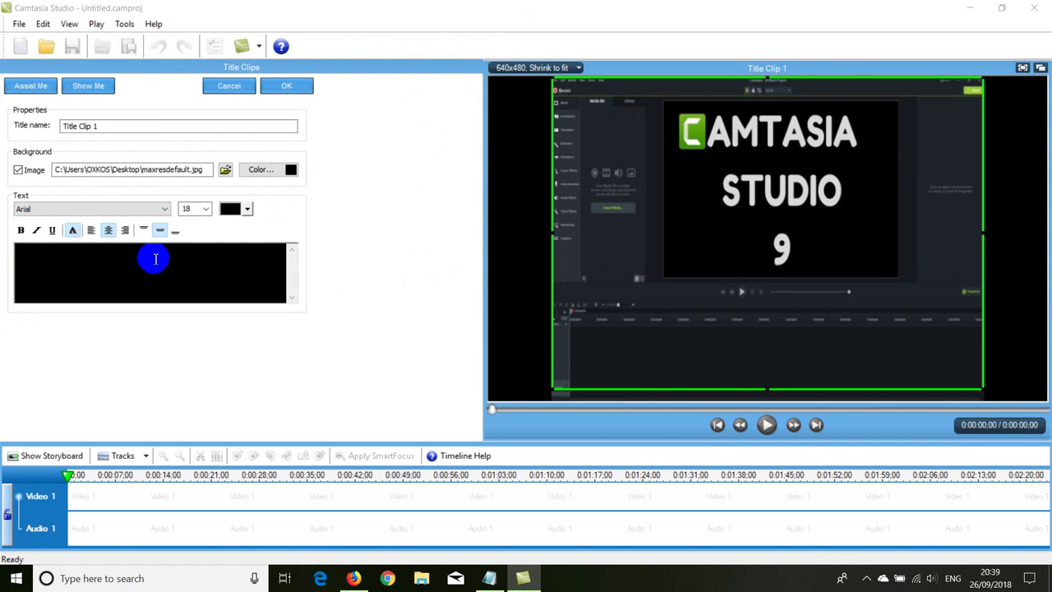
pyautogui.click(248, 209)
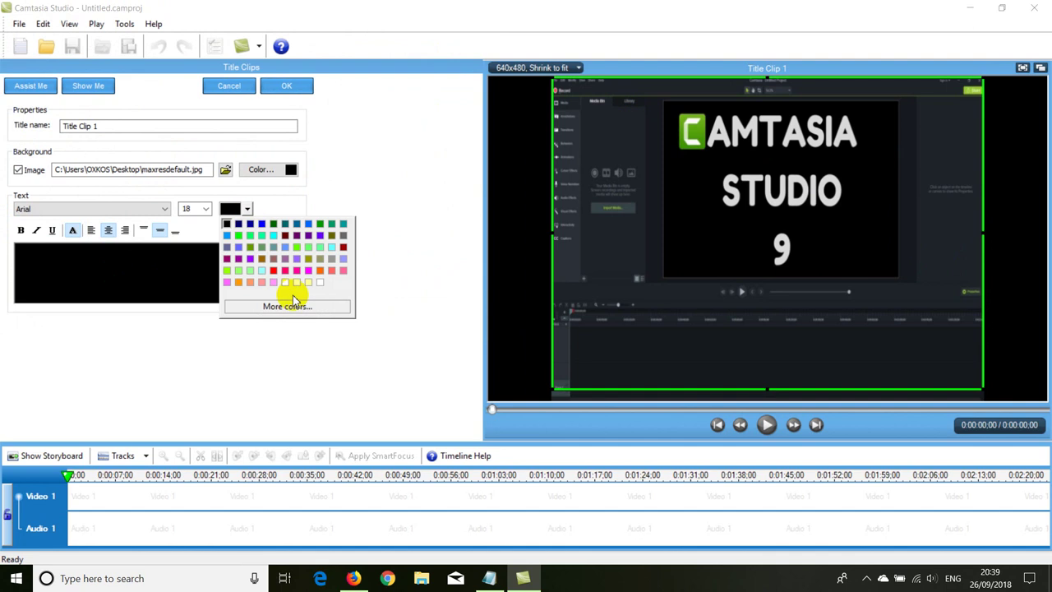
pyautogui.click(320, 283)
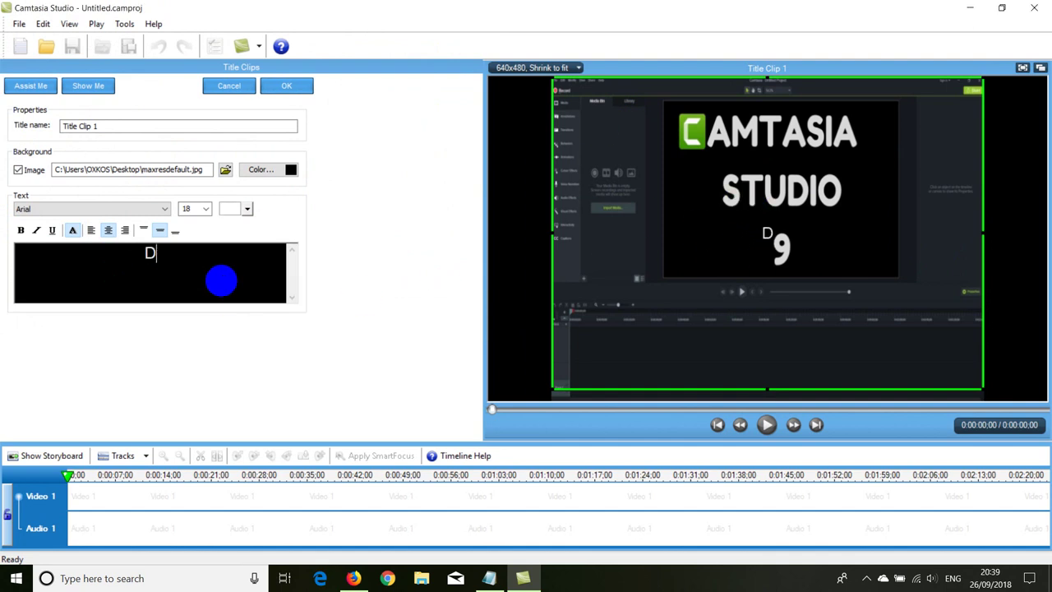
pyautogui.write('this ')
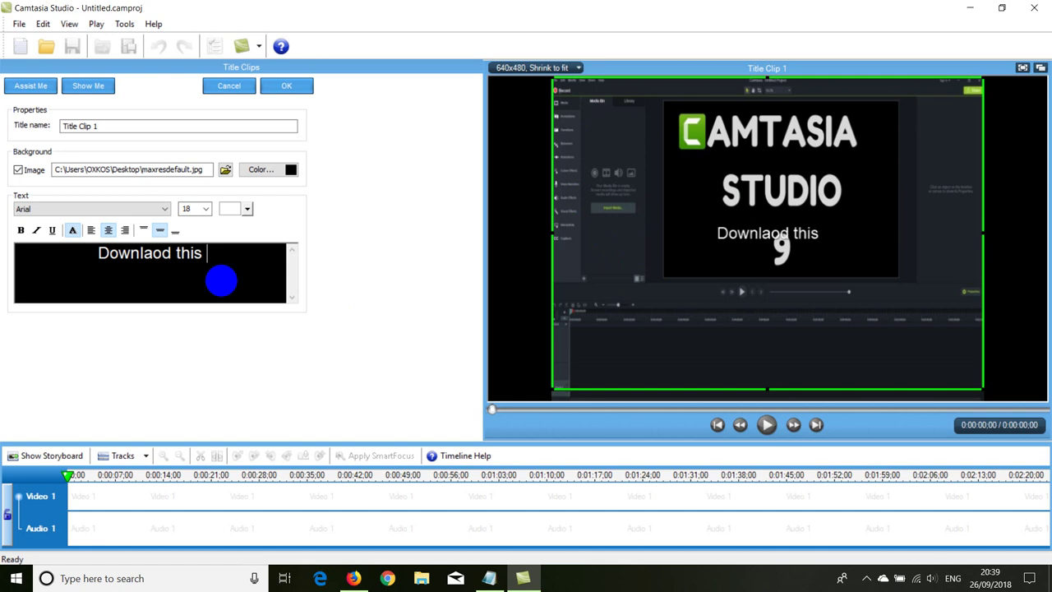
pyautogui.write('file Below for Free')
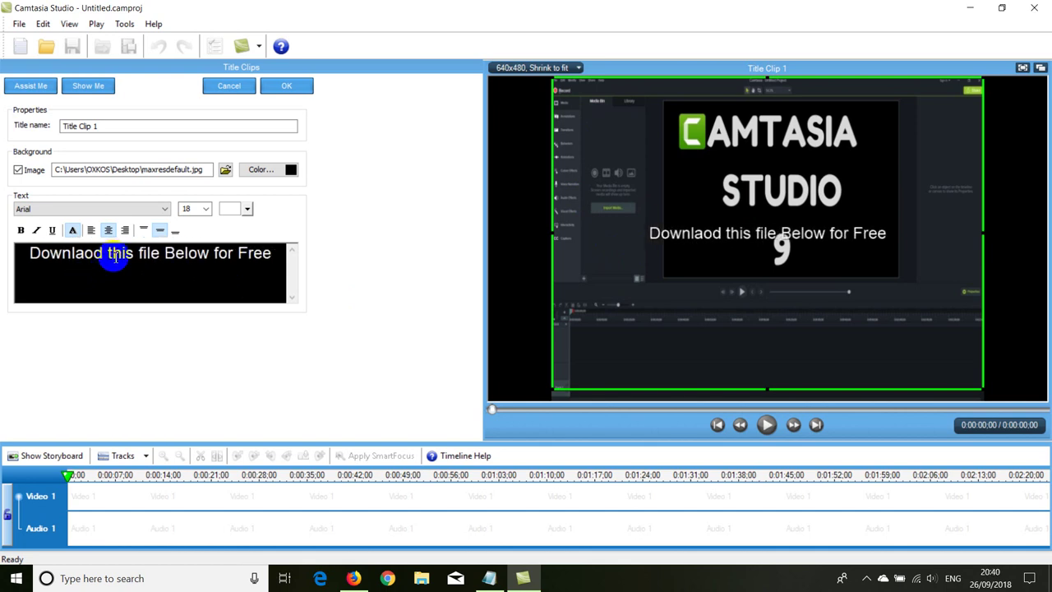
# Step: Save Title Clip 1 and place it on Video 1 with the YouTube 640x480 project size
pyautogui.click(285, 86)
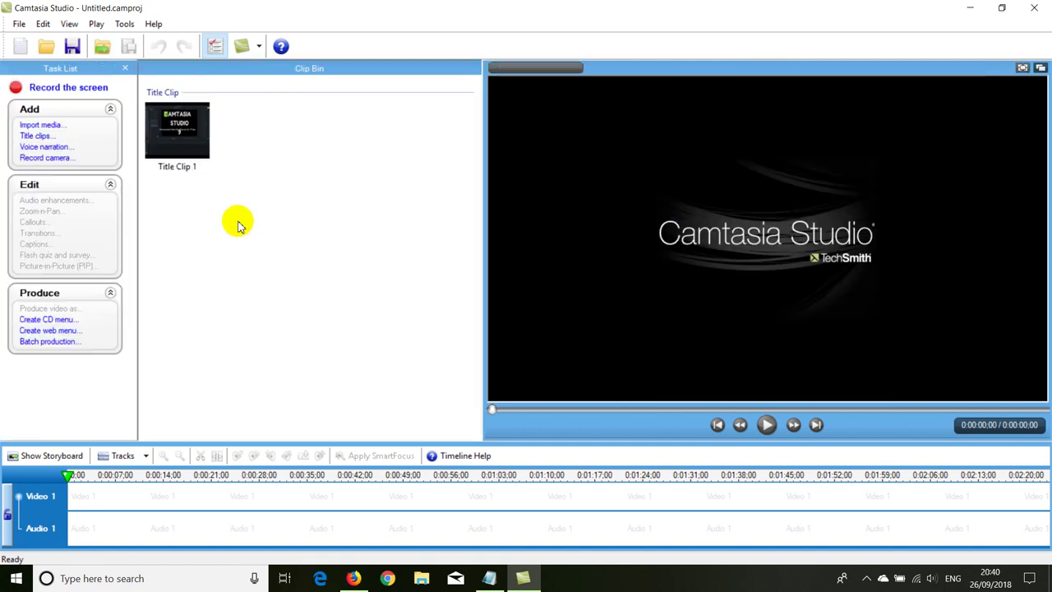
pyautogui.moveTo(177, 129); pyautogui.dragTo(110, 496)
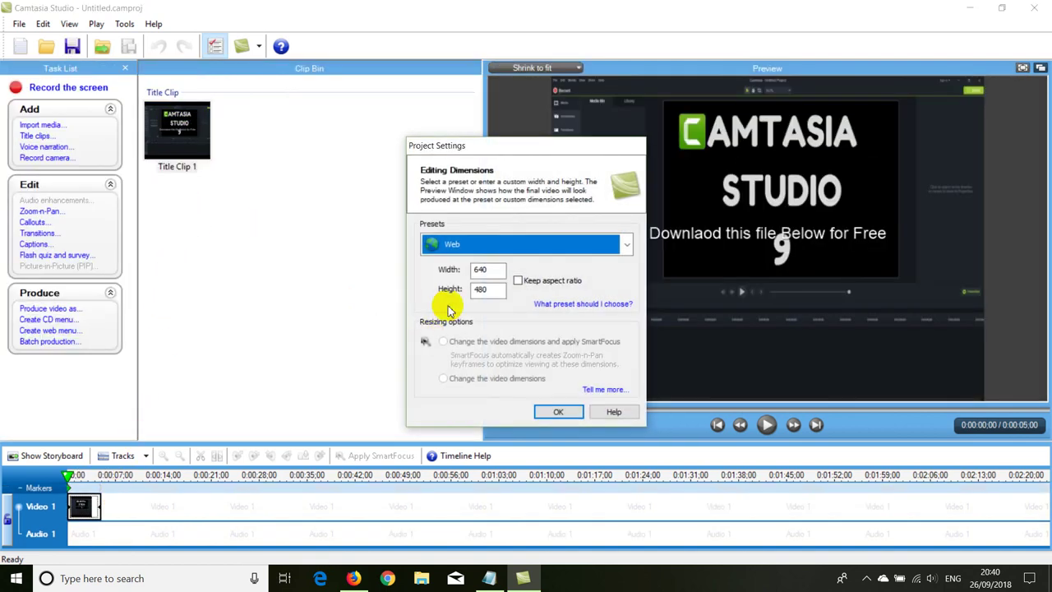
pyautogui.click(465, 246)
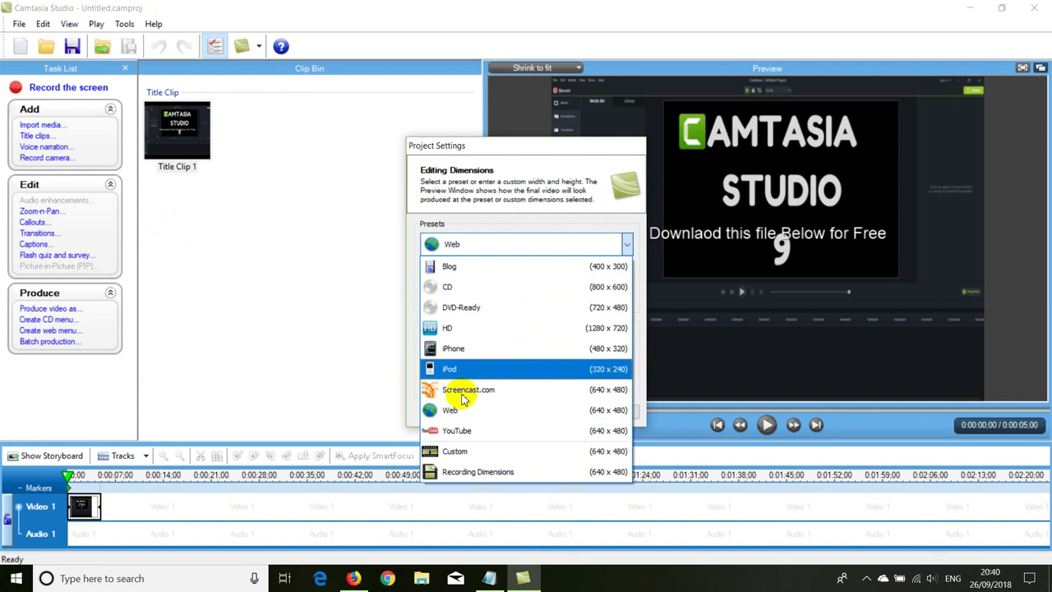
pyautogui.click(451, 431)
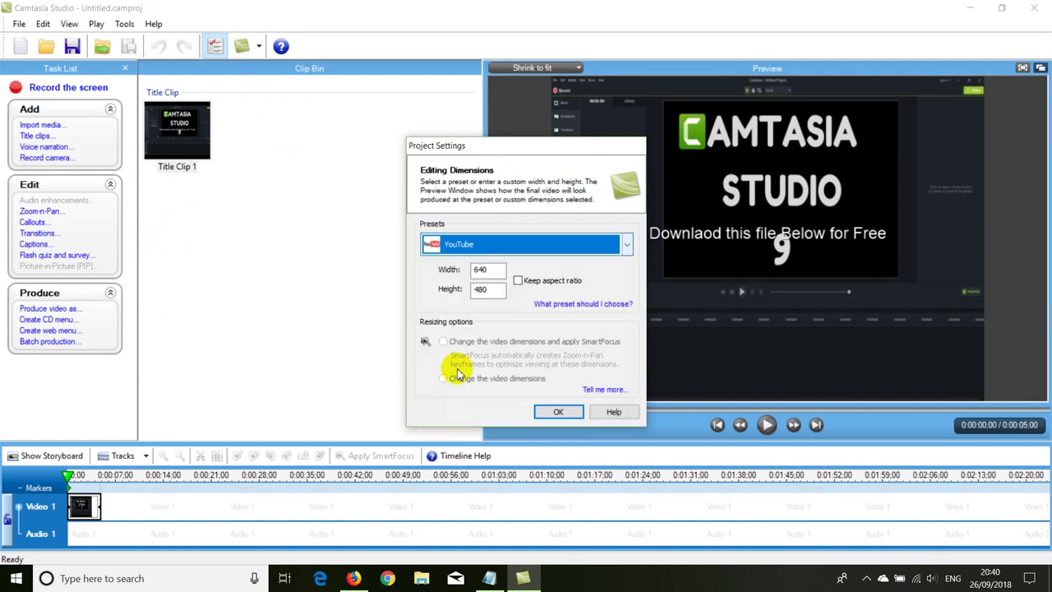
pyautogui.click(547, 412)
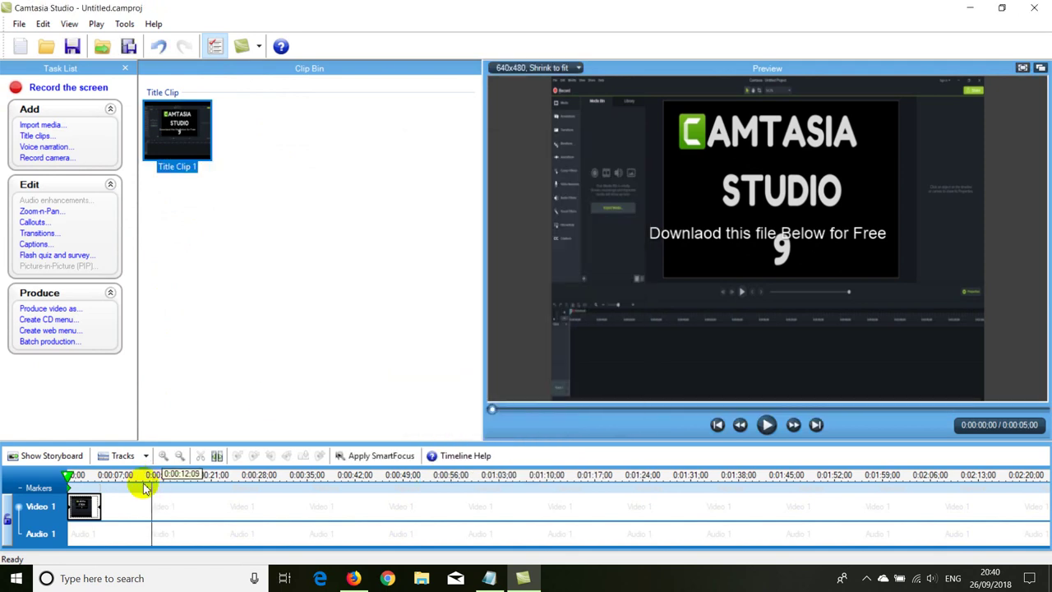
# Step: Stretch the title clip on the timeline to about 1:31 long
pyautogui.moveTo(102, 503); pyautogui.dragTo(178, 509)
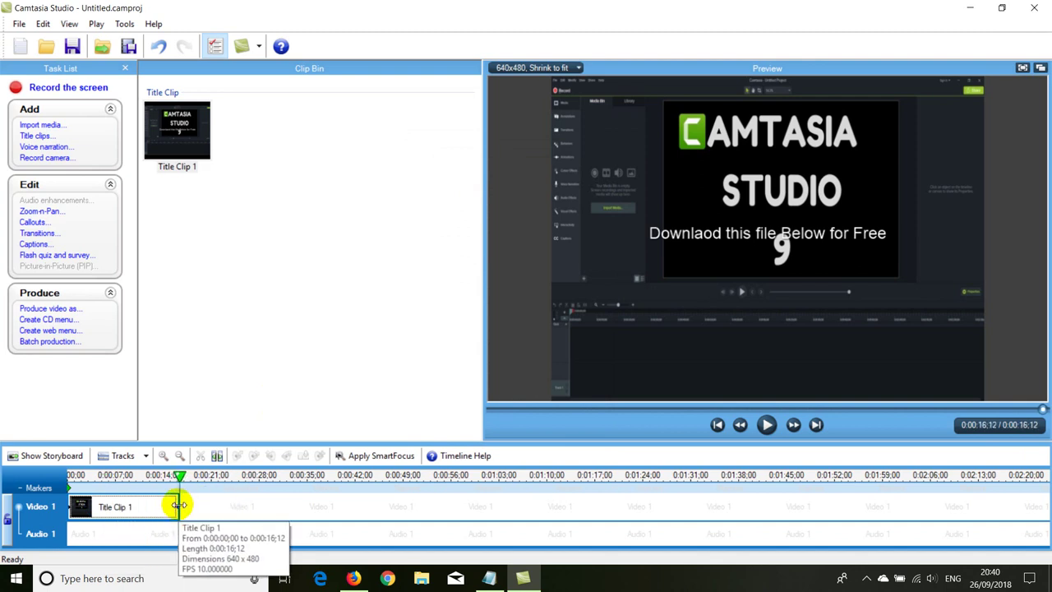
pyautogui.click(202, 511)
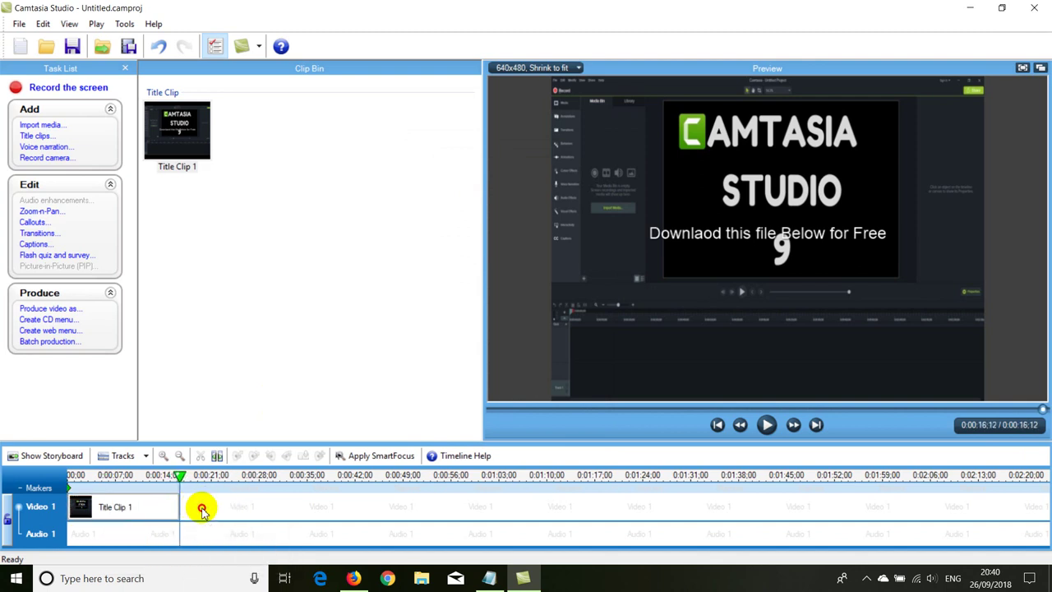
pyautogui.moveTo(180, 507); pyautogui.dragTo(690, 481)
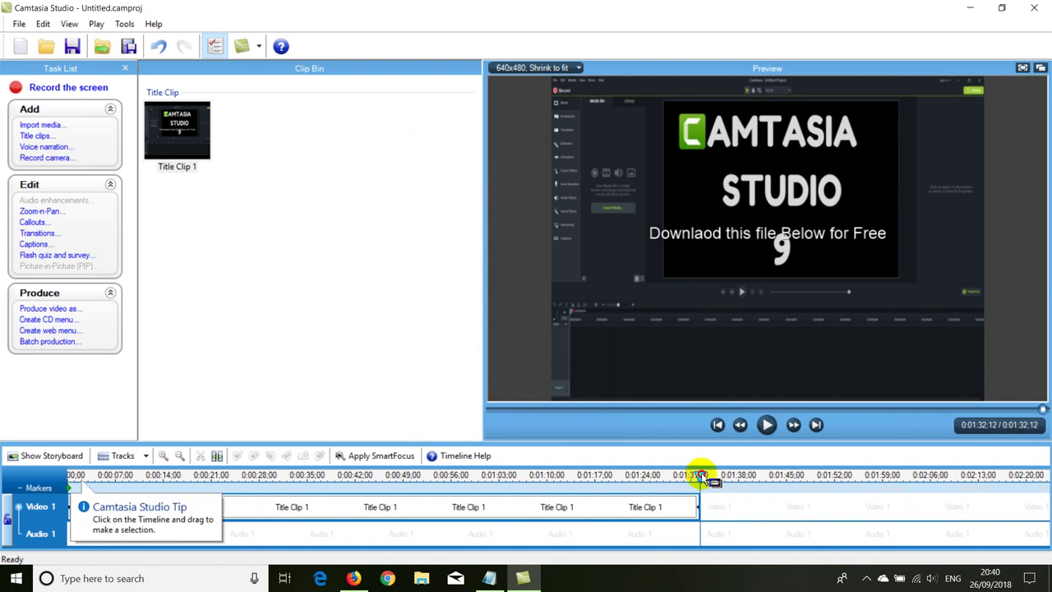
pyautogui.moveTo(694, 476); pyautogui.dragTo(692, 478)
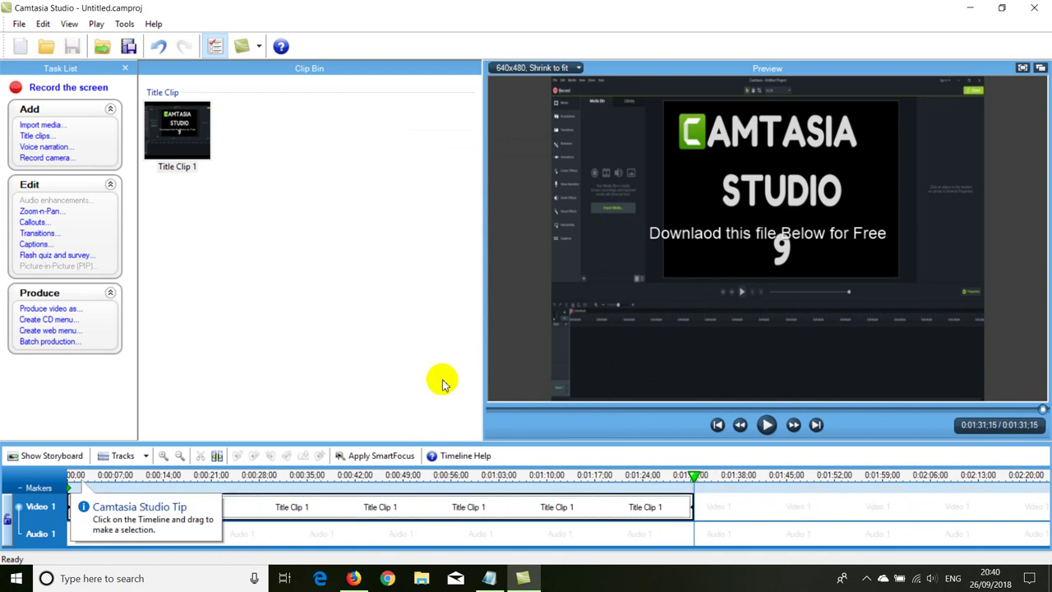
# Step: Start producing with the YouTube preset and choose the Desktop as the output folder
pyautogui.click(54, 310)
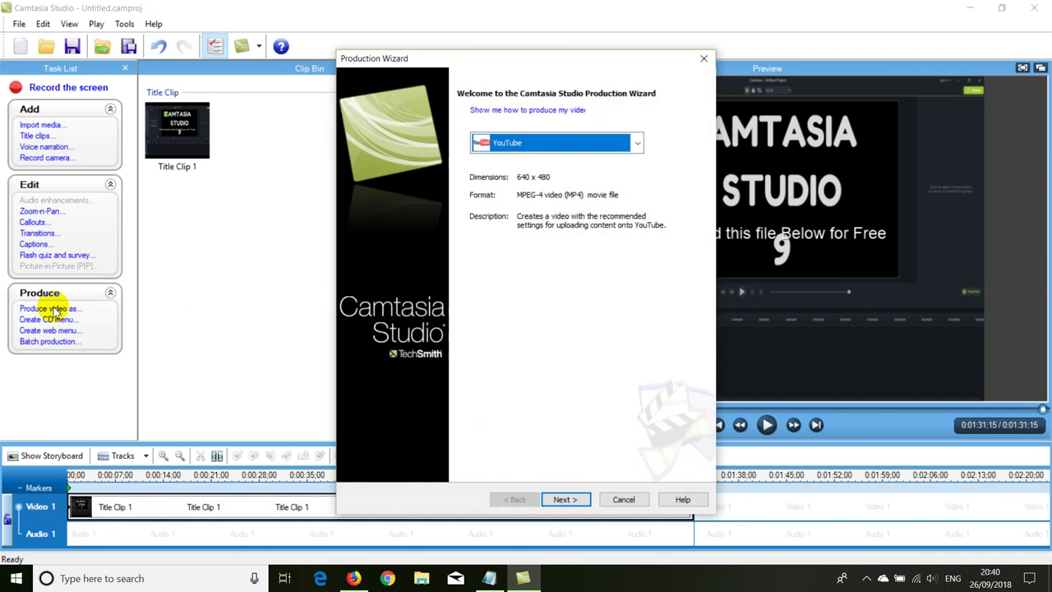
pyautogui.click(564, 499)
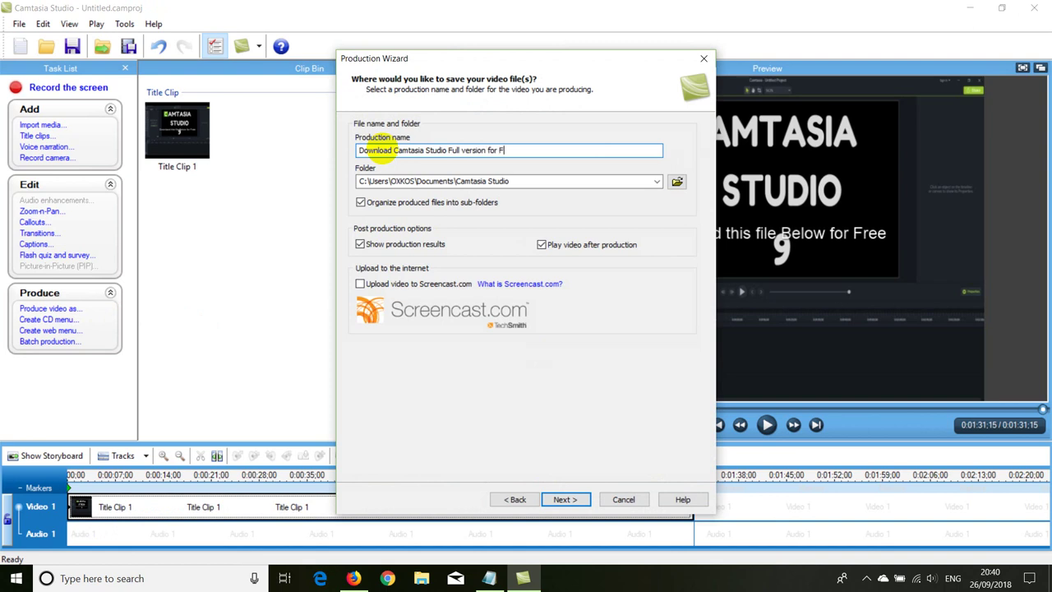
pyautogui.click(677, 181)
pyautogui.scroll(3, 402, 212)
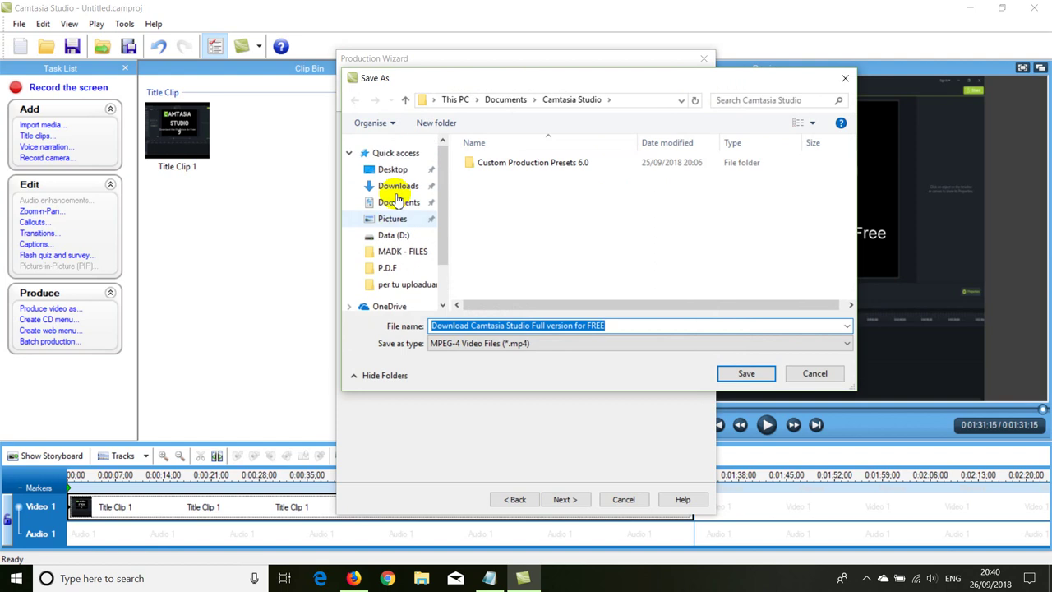
pyautogui.click(392, 170)
pyautogui.click(744, 372)
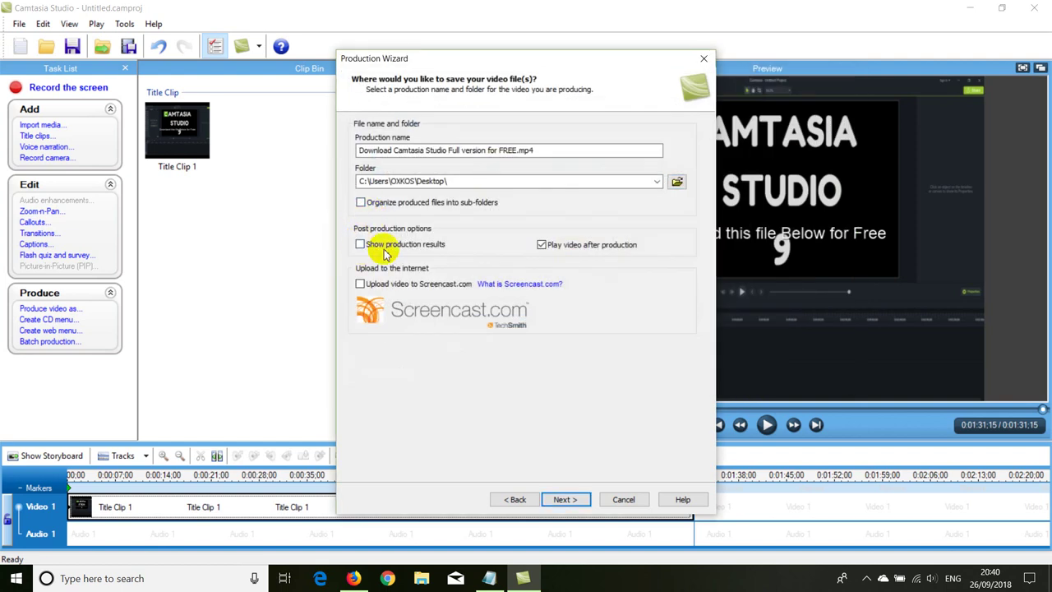
# Step: Render the MP4 to the Desktop, then minimize Camtasia
pyautogui.click(562, 501)
pyautogui.click(565, 499)
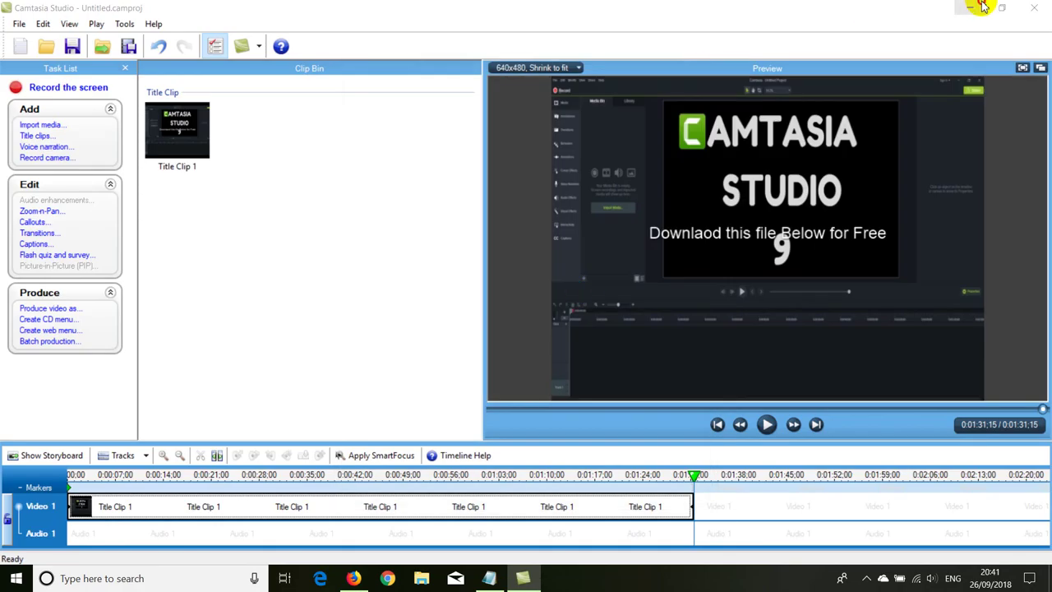
pyautogui.click(980, 7)
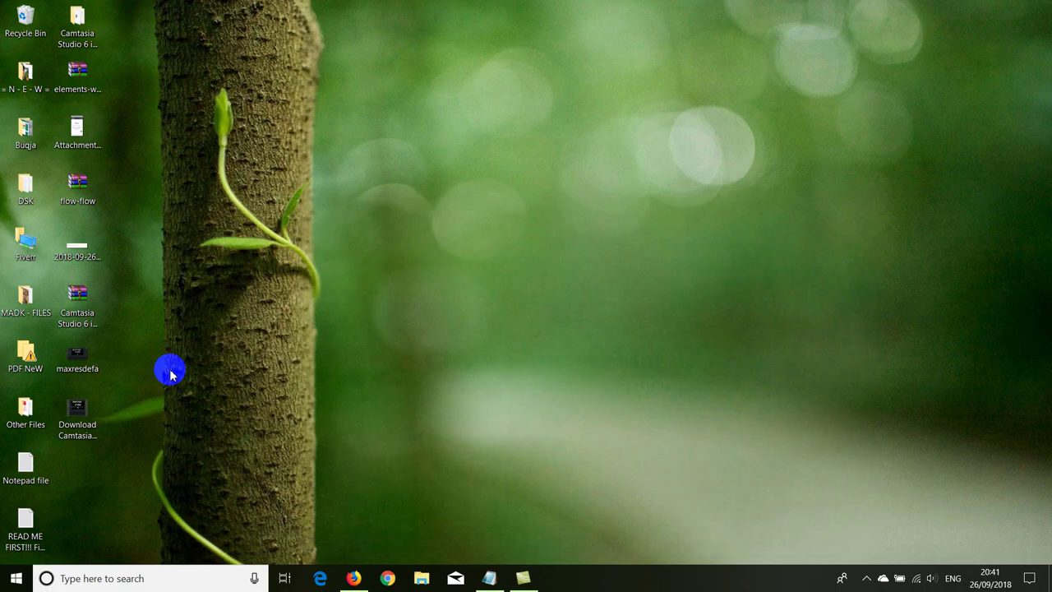
# Step: Play the rendered Download Camtasia video from the Desktop, then close it and return to Firefox
pyautogui.doubleClick(78, 418)
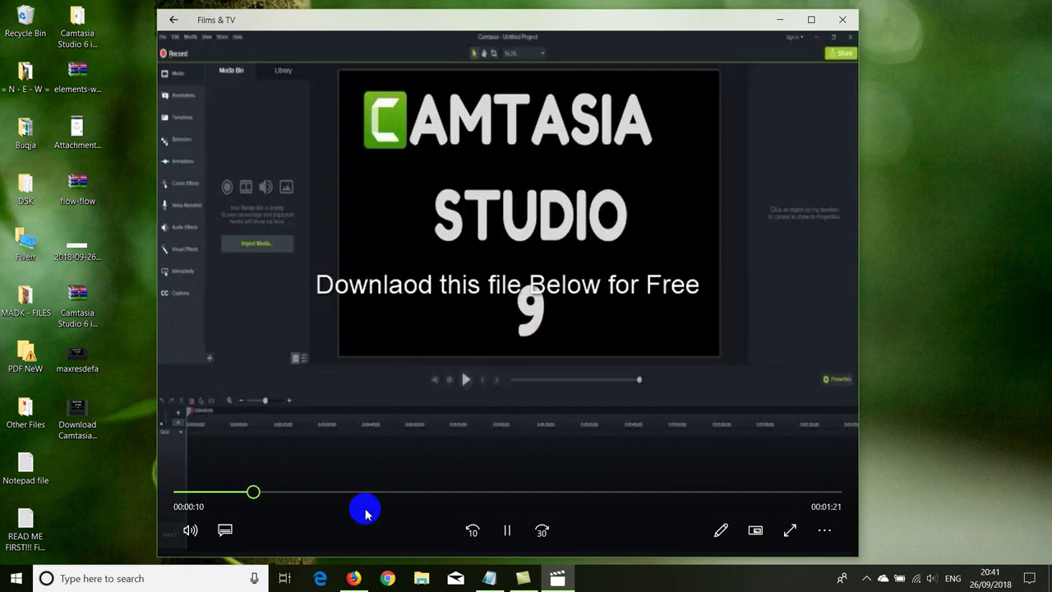
pyautogui.click(842, 18)
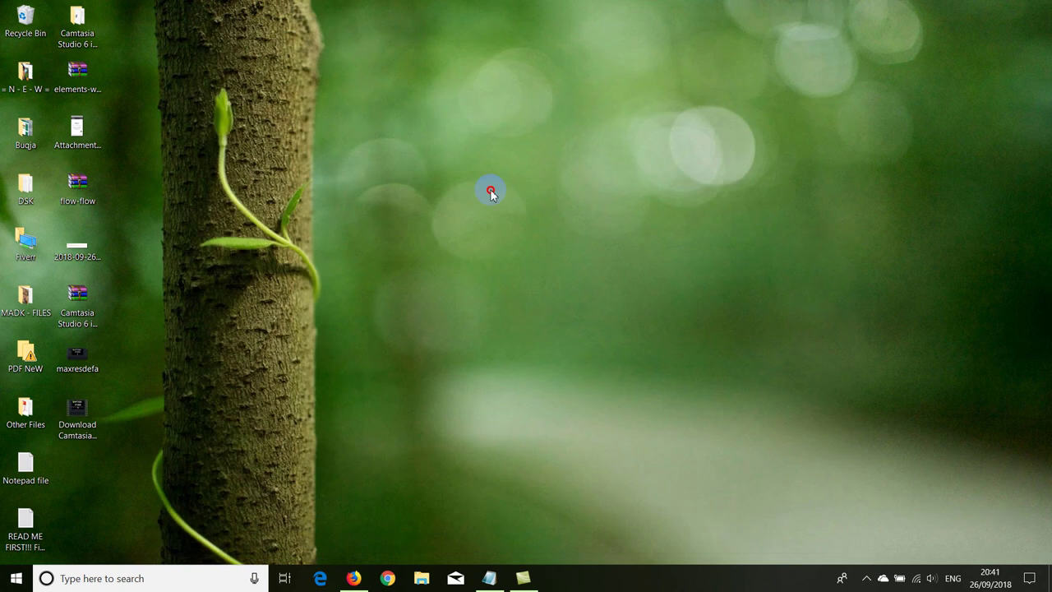
pyautogui.click(353, 578)
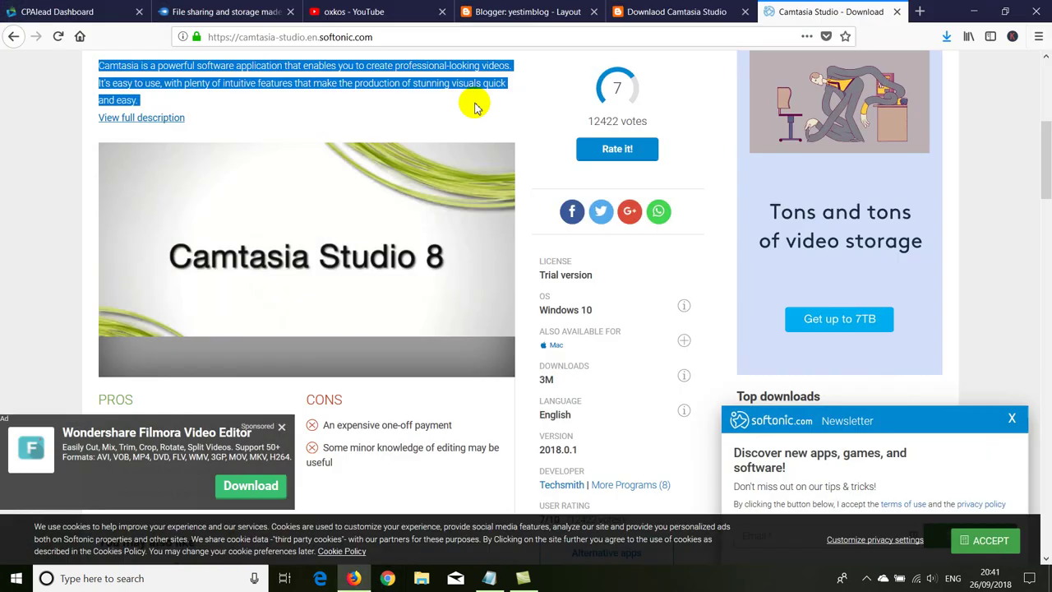
# Step: Go to the YouTube tab and choose YouTube Studio from the account menu
pyautogui.click(374, 13)
pyautogui.click(1009, 70)
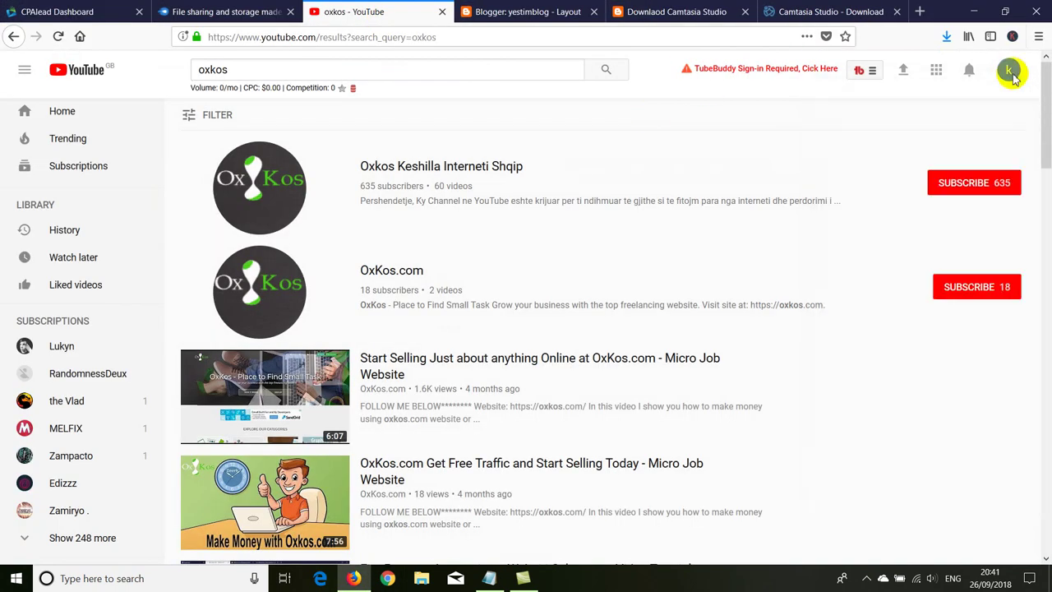
pyautogui.click(1009, 71)
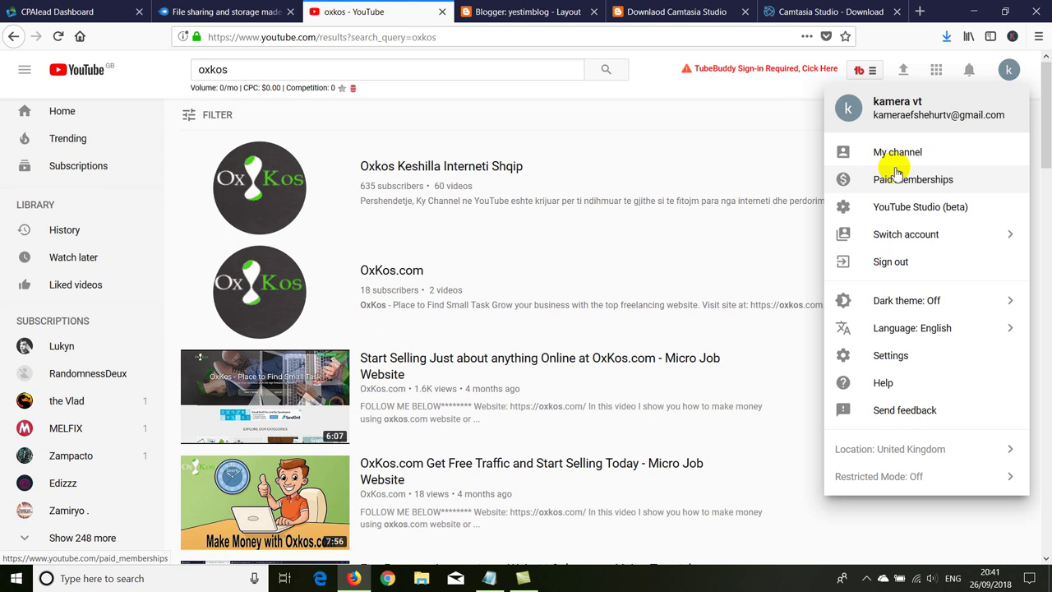
pyautogui.click(881, 206)
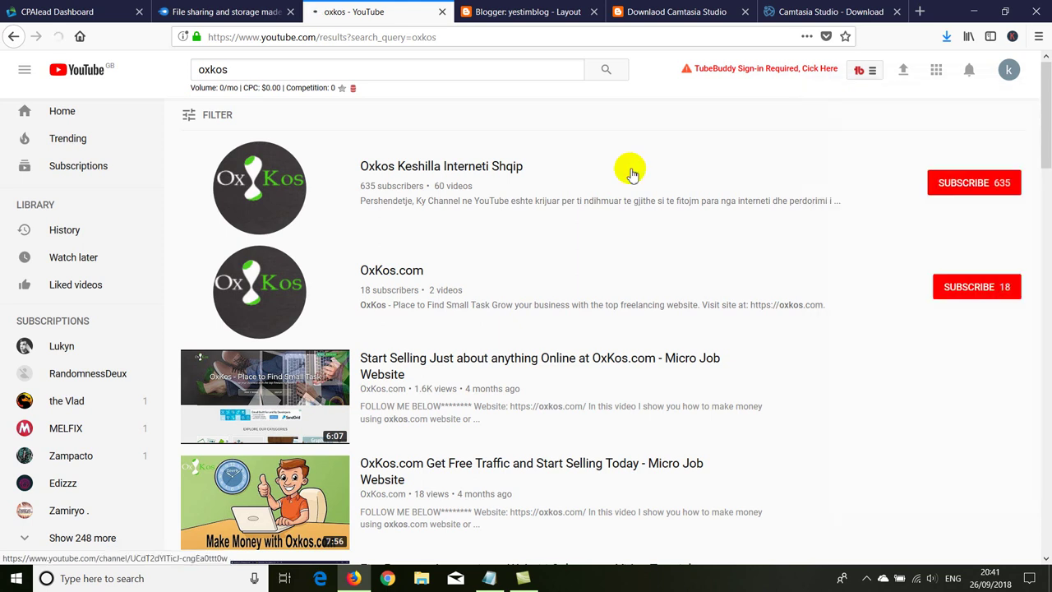
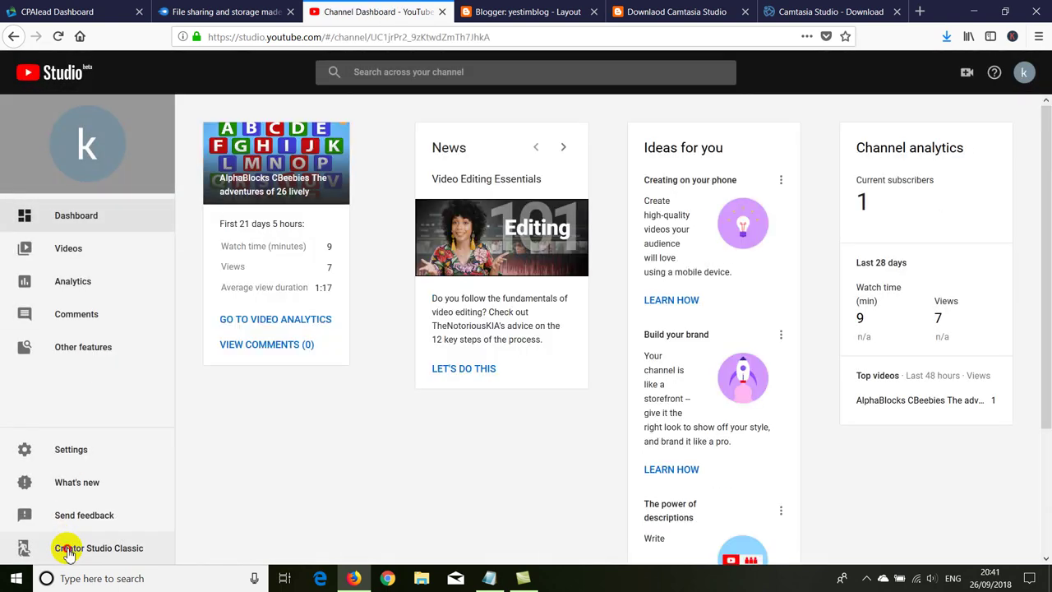
# Step: Switch to the second channel in classic Creator Studio and start a new video upload
pyautogui.click(69, 552)
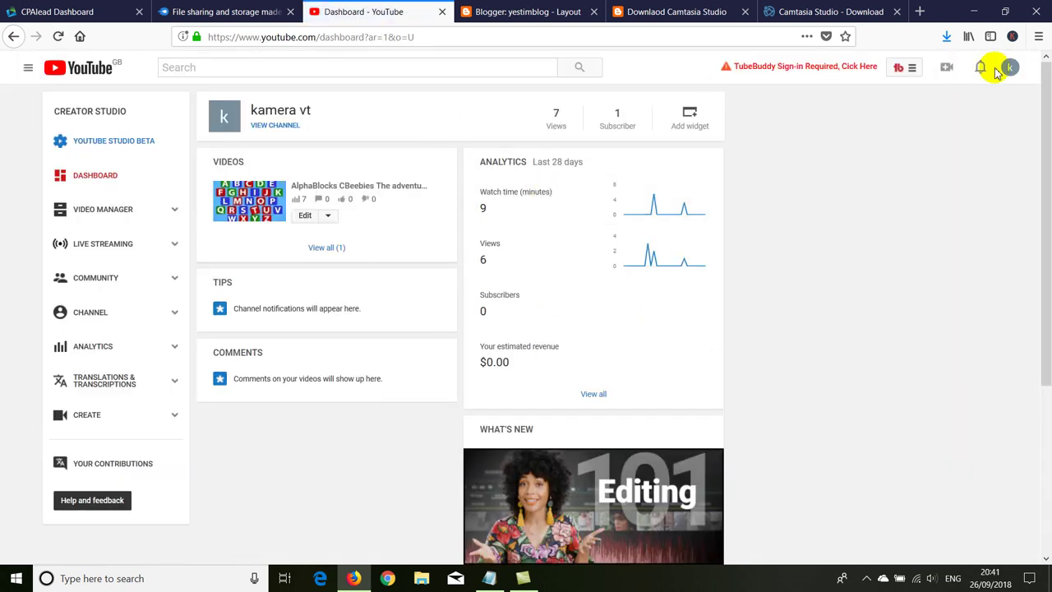
pyautogui.click(1008, 69)
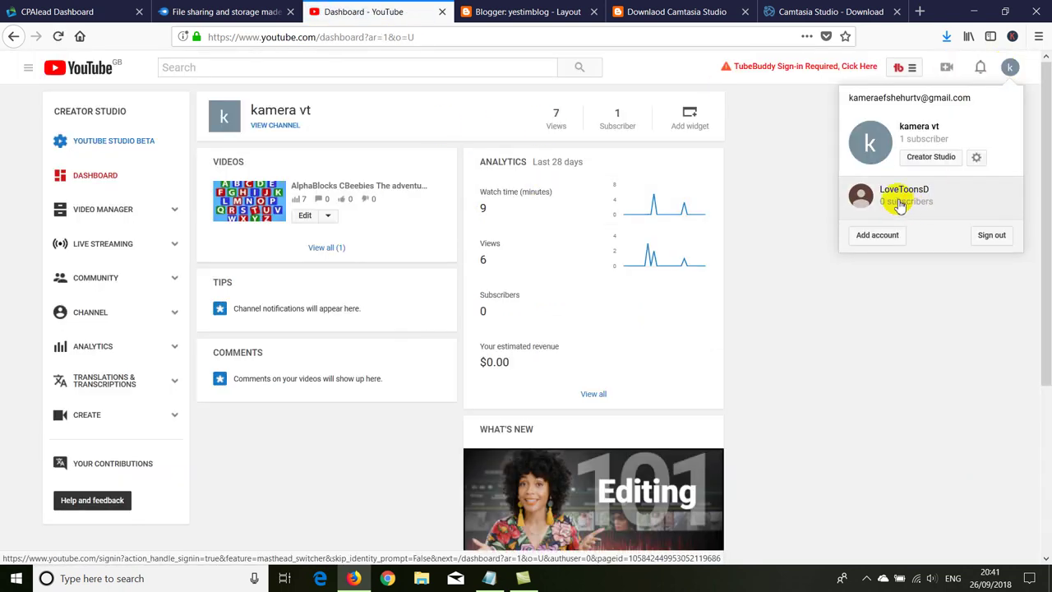
pyautogui.click(884, 207)
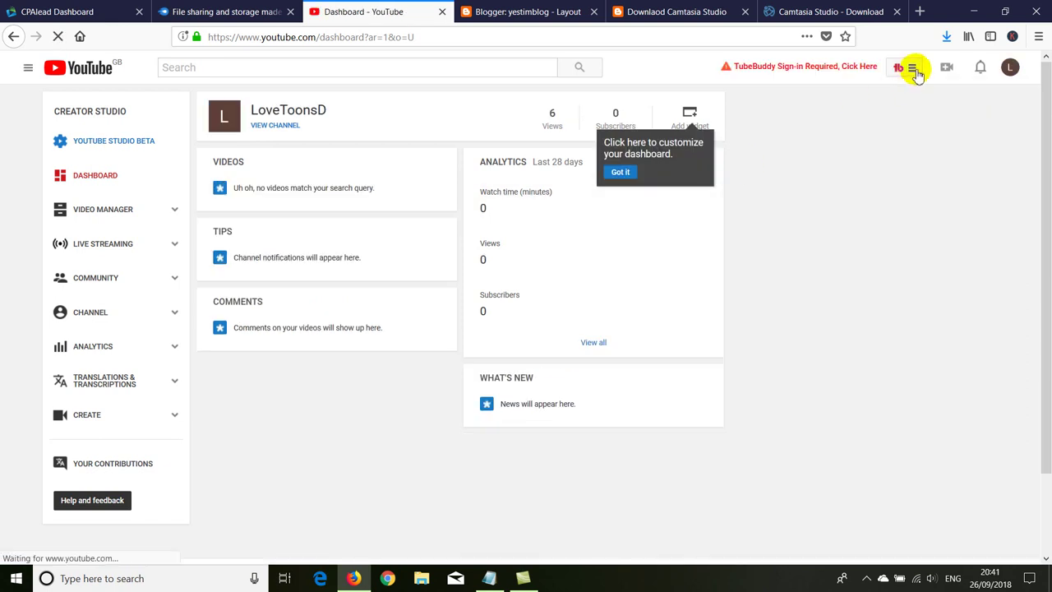
pyautogui.click(947, 69)
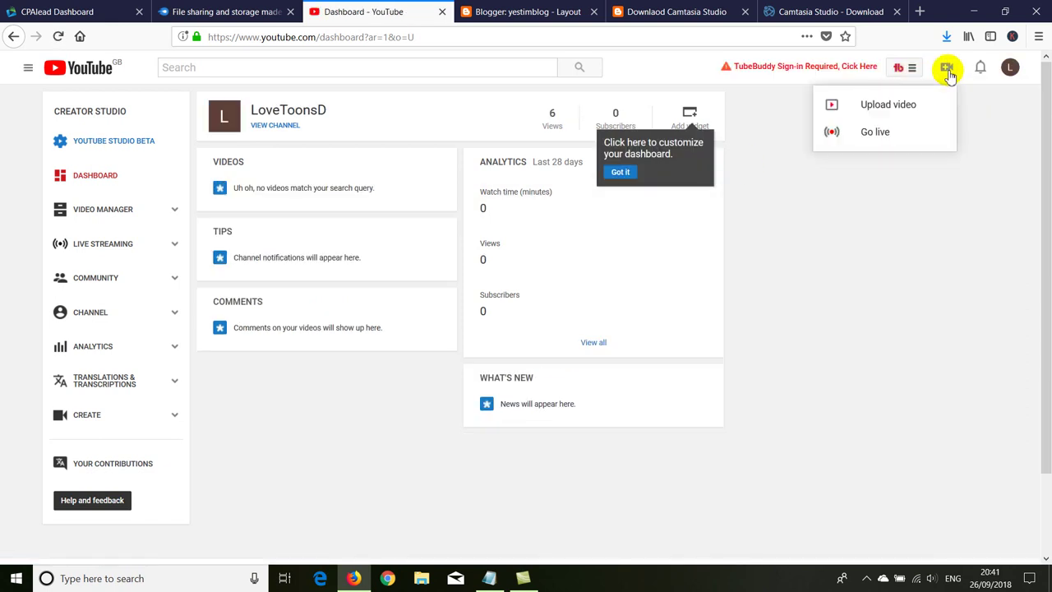
pyautogui.click(876, 105)
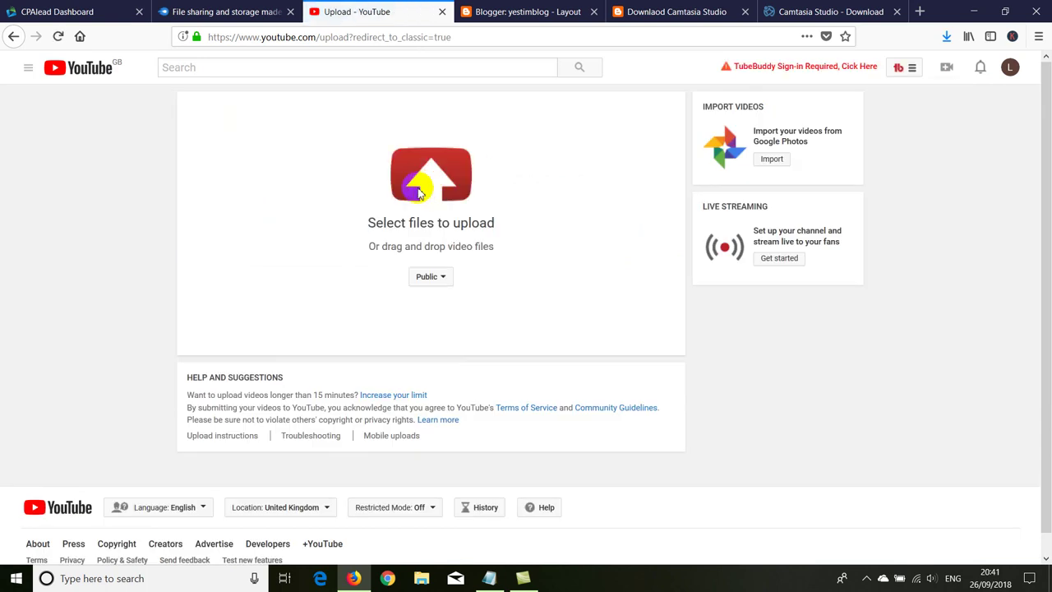
# Step: Upload the Camtasia video file, start its description, and check the MediaFire upload
pyautogui.click(419, 191)
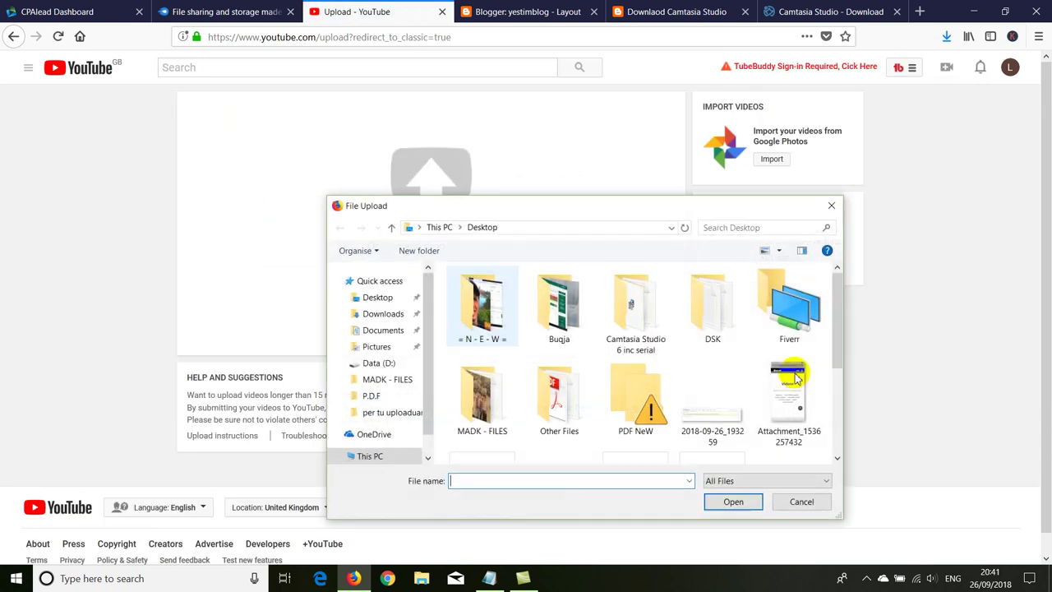
pyautogui.moveTo(838, 298); pyautogui.dragTo(838, 387)
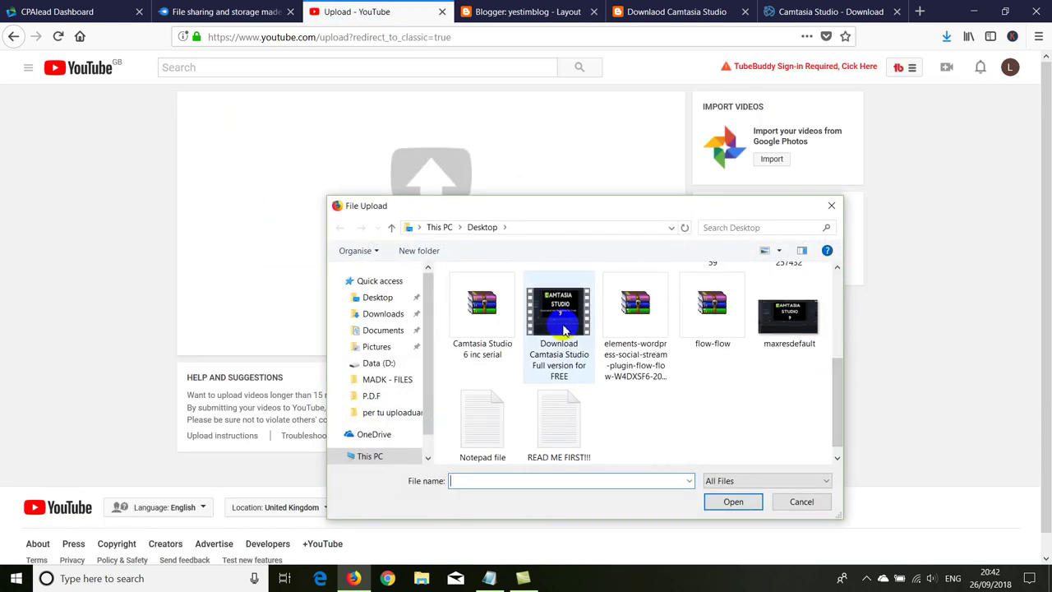
pyautogui.doubleClick(580, 343)
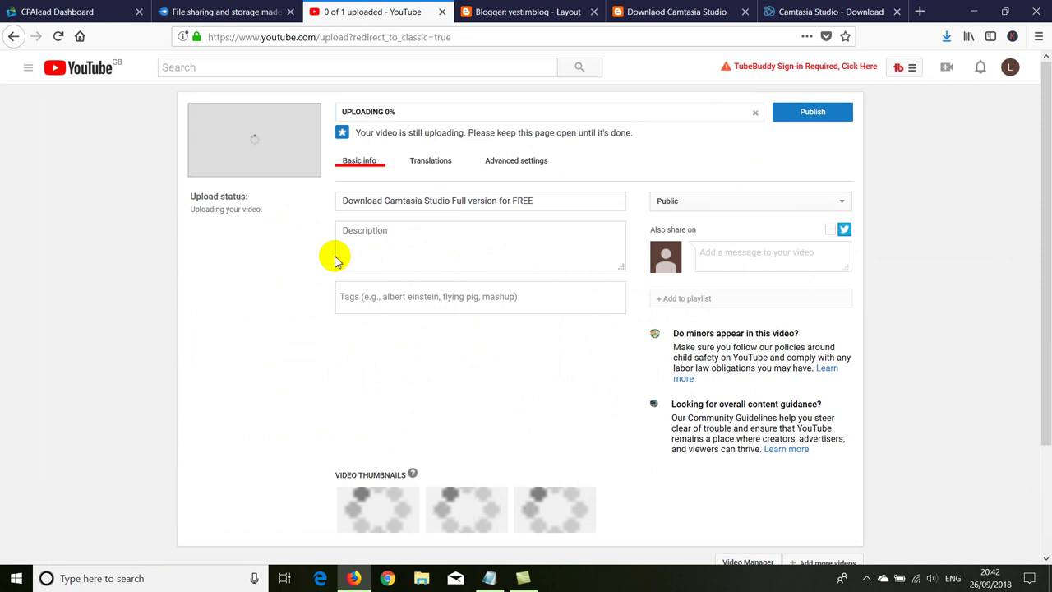
pyautogui.click(354, 233)
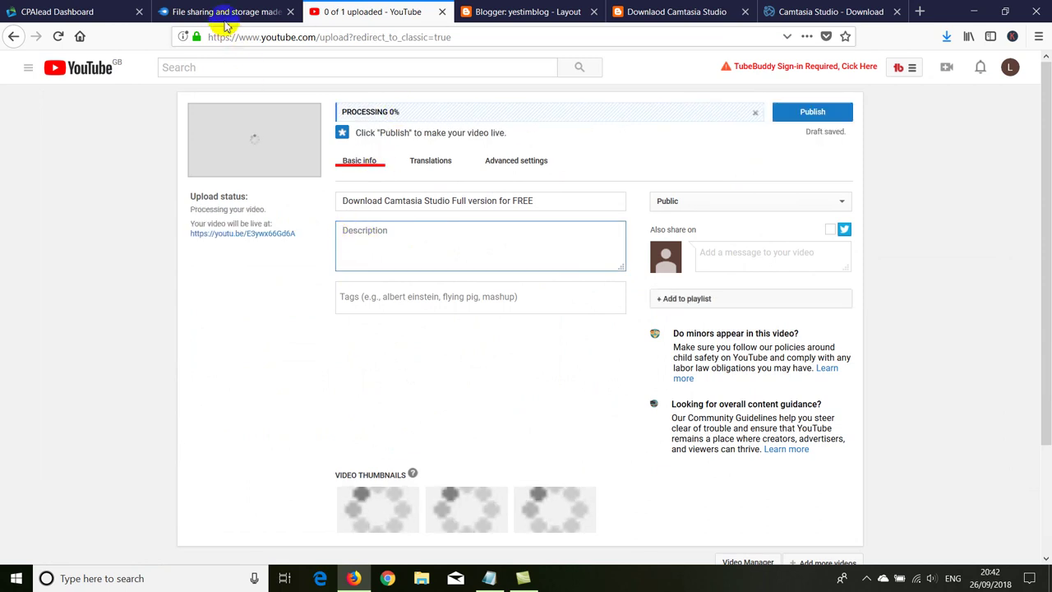
pyautogui.click(224, 13)
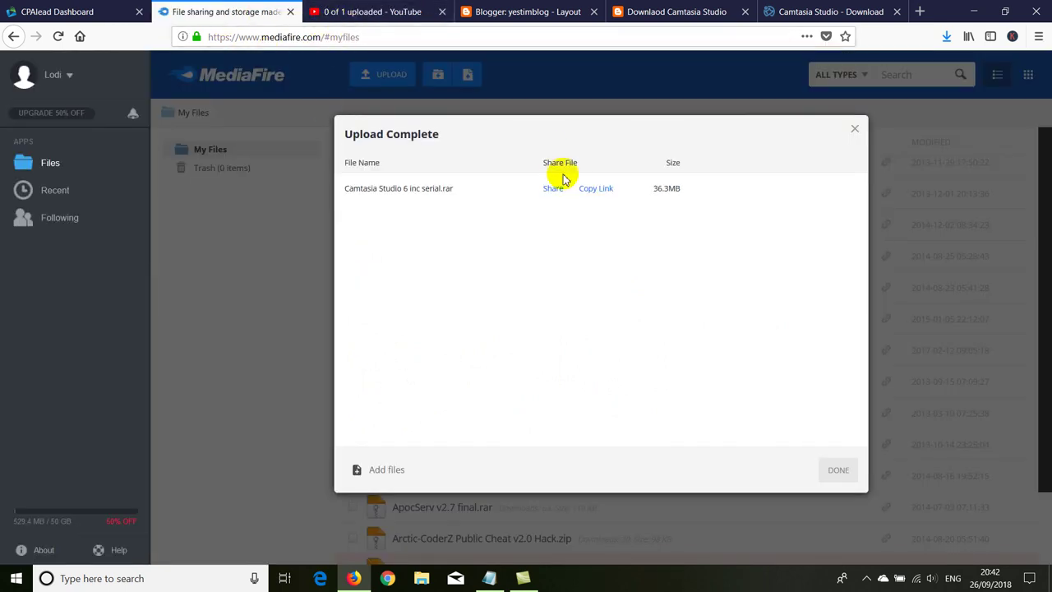
# Step: Copy the web address of the 'Downlaod Camtasia Studio' blog post and return to YouTube
pyautogui.click(619, 14)
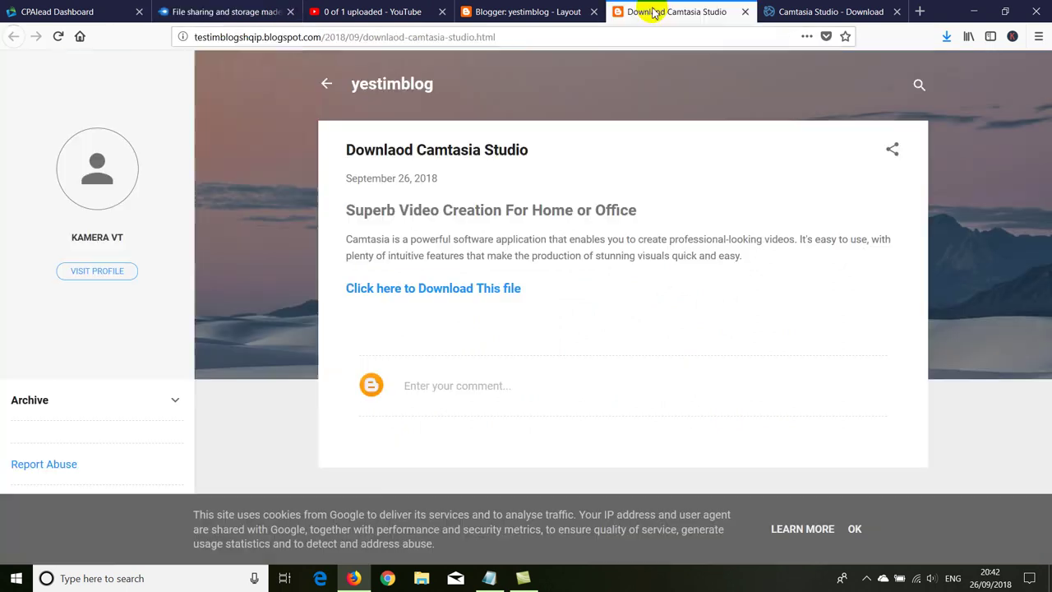
pyautogui.click(371, 36)
pyautogui.rightClick(374, 39)
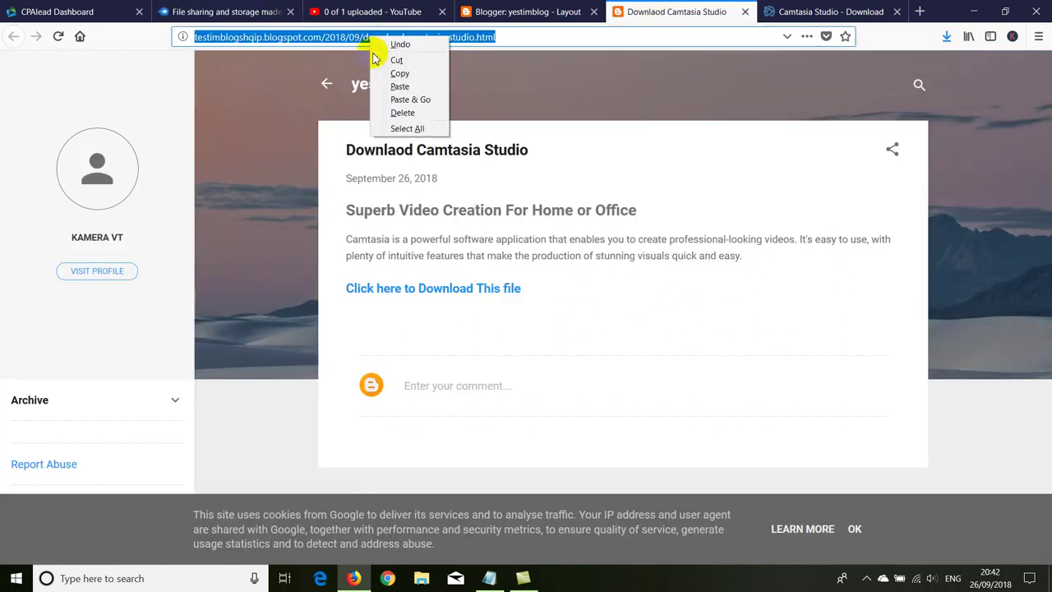
pyautogui.click(387, 70)
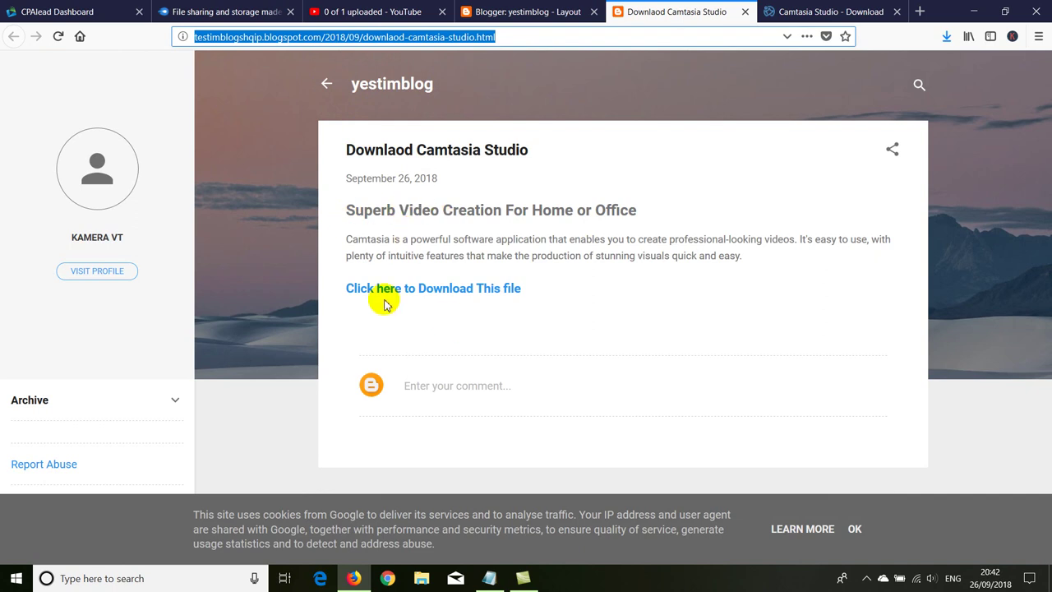
pyautogui.rightClick(252, 169)
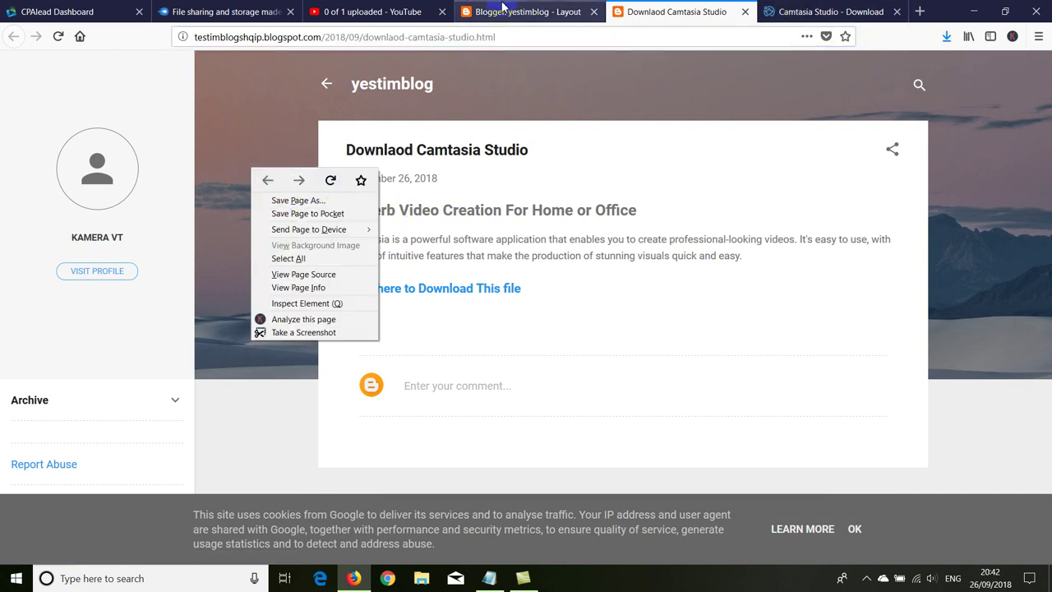
pyautogui.click(526, 12)
pyautogui.click(378, 11)
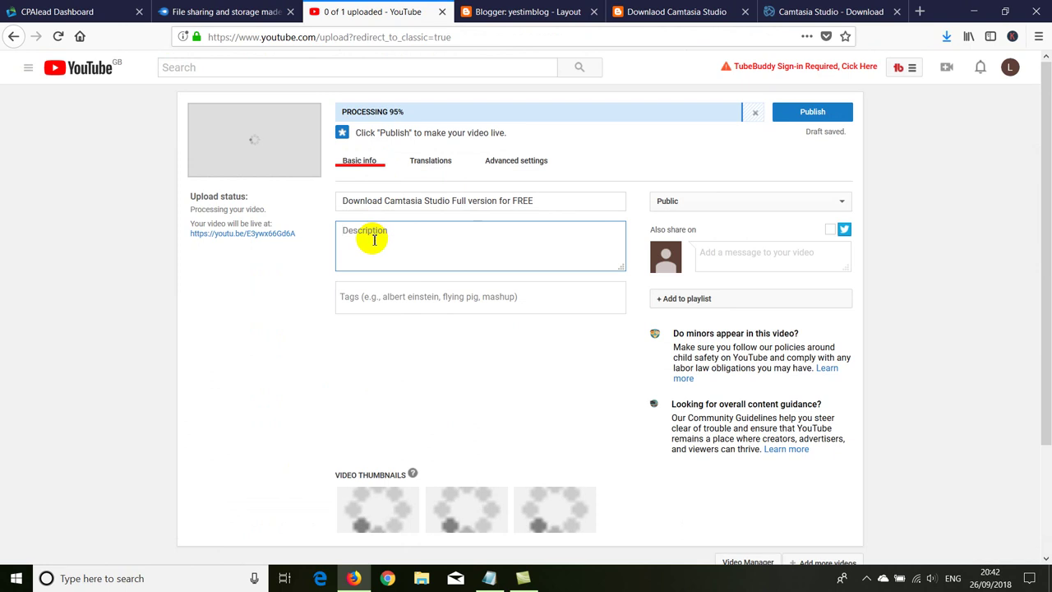
# Step: Describe the video as 'Downlaod Camtasia Studio Full Version inc Serial key', paste the blog link, then copy it
pyautogui.write('Downlaod ')
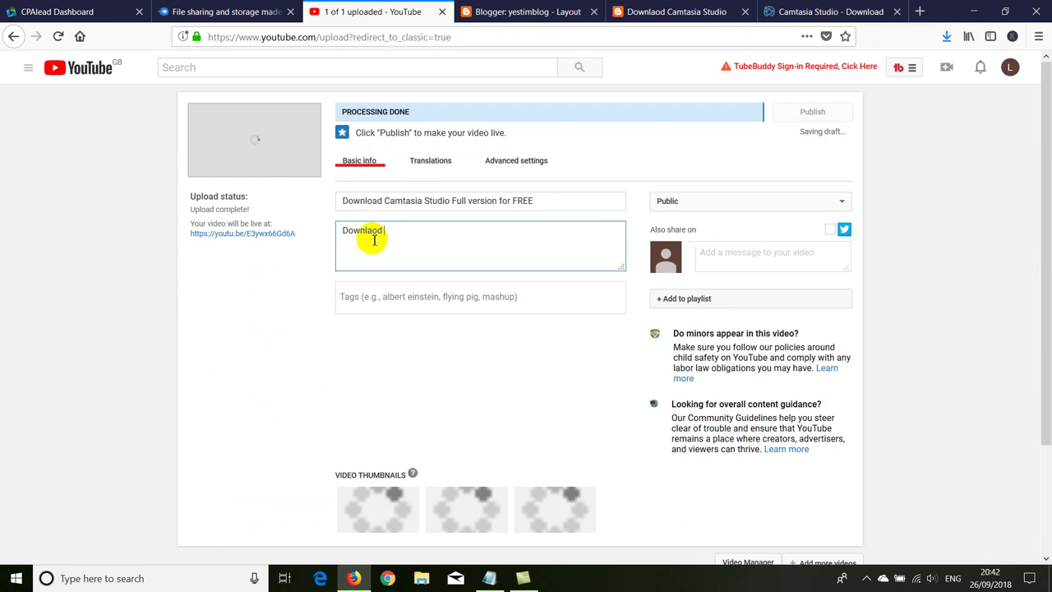
pyautogui.write('Camtasia ')
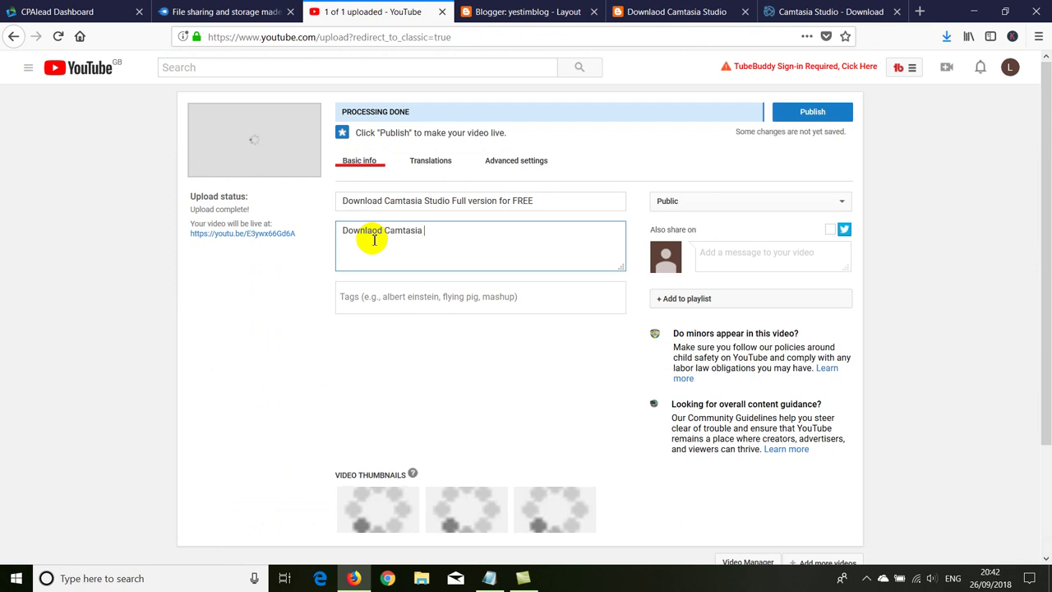
pyautogui.write('Studio')
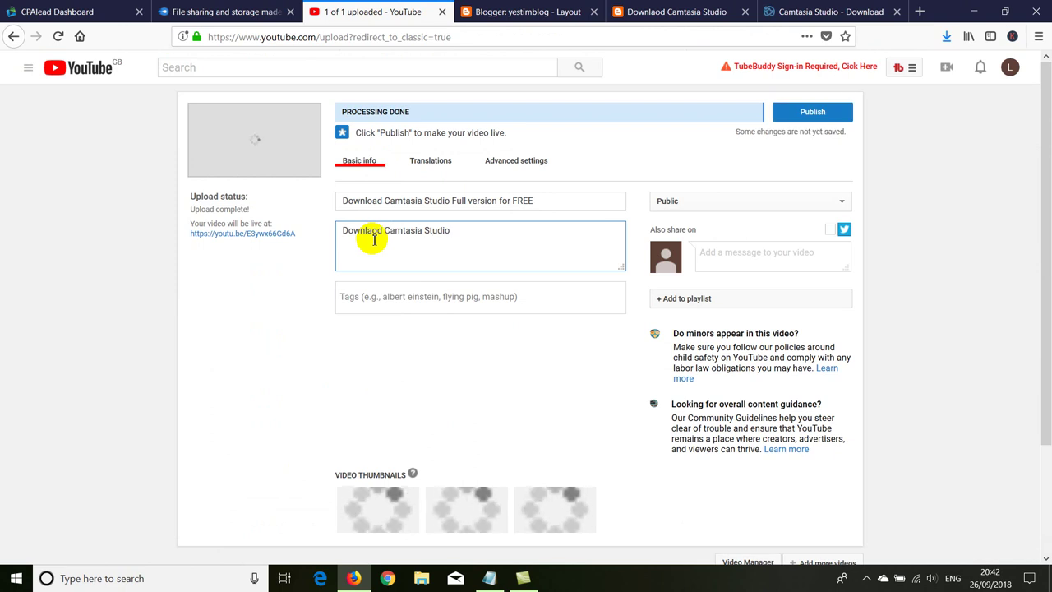
pyautogui.write(' Ful')
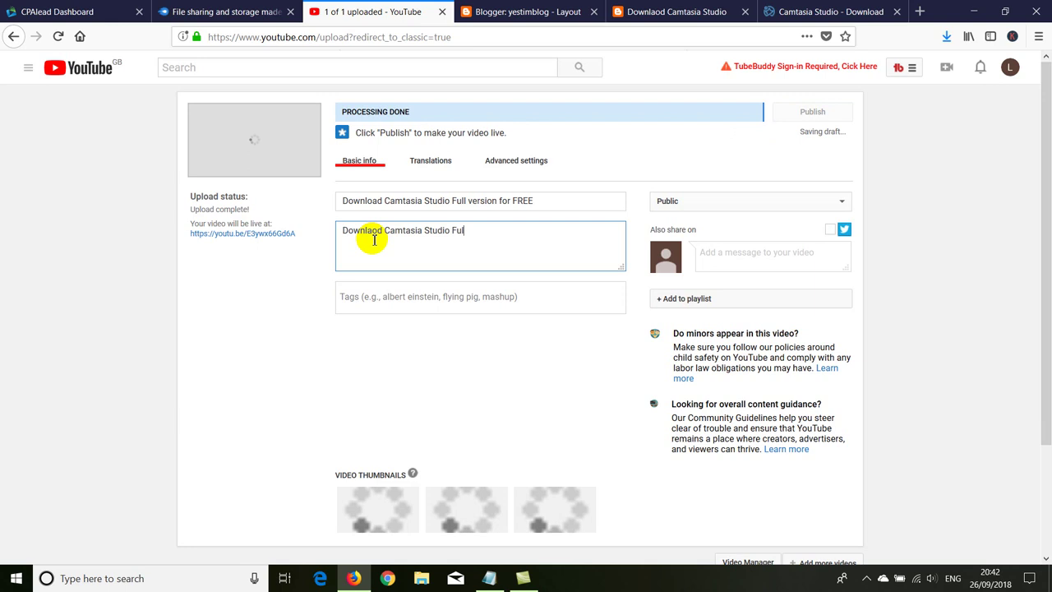
pyautogui.write('l Version i')
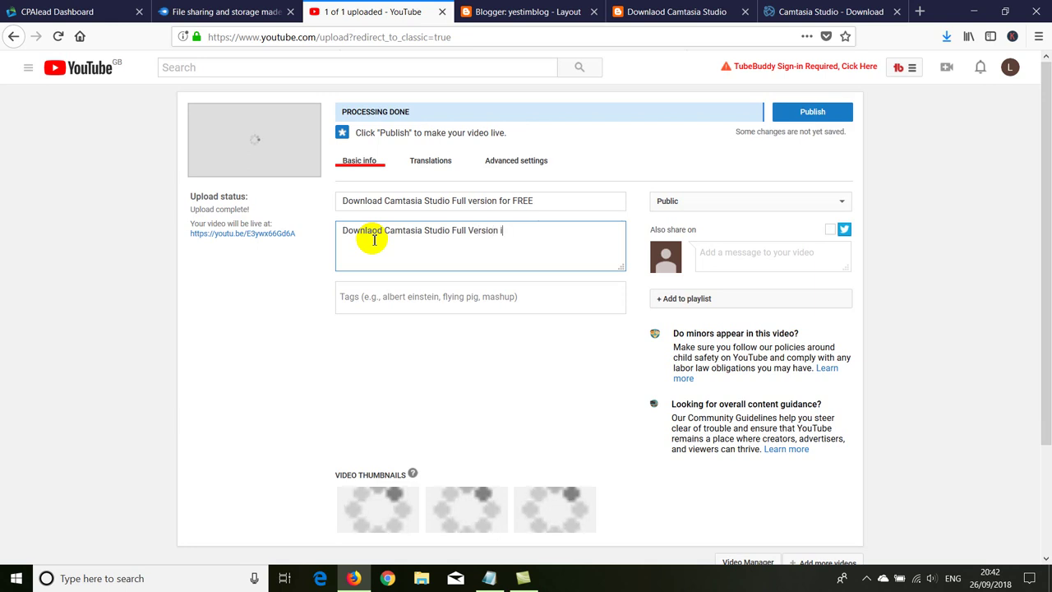
pyautogui.write('nc Serial key')
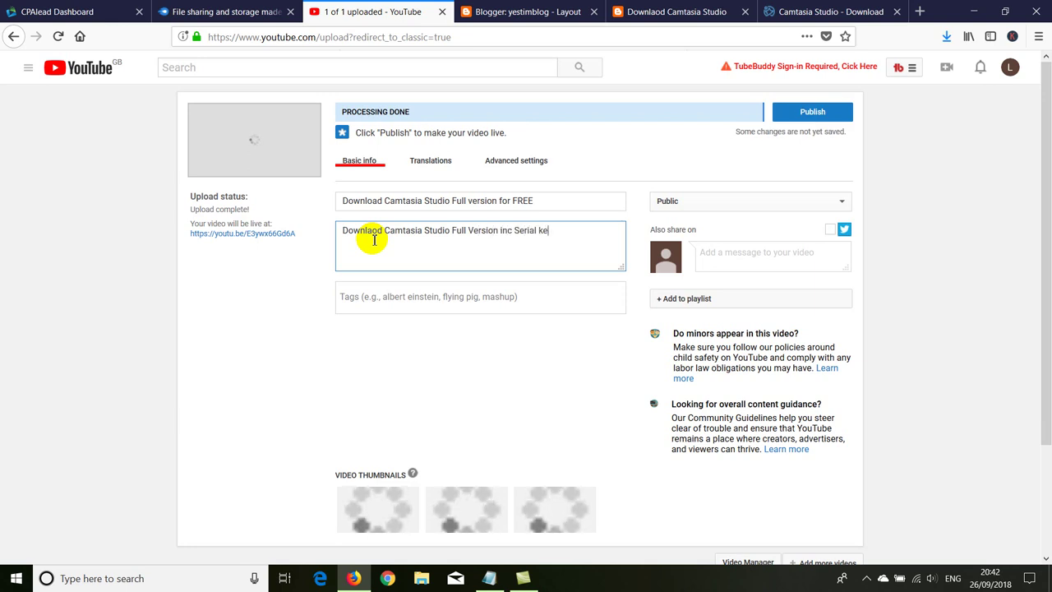
pyautogui.click(388, 298)
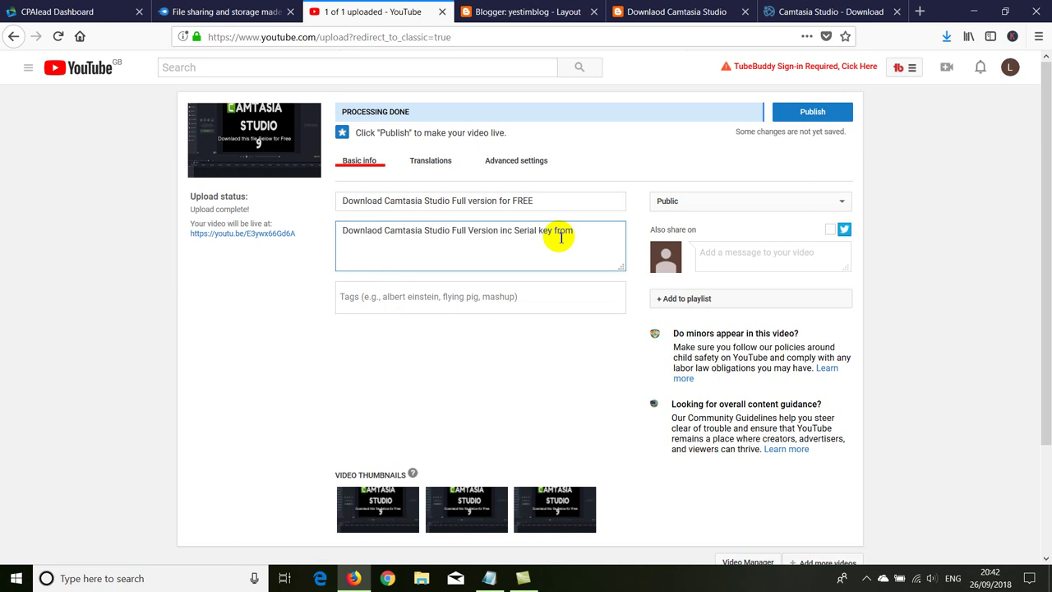
pyautogui.write('the link below')
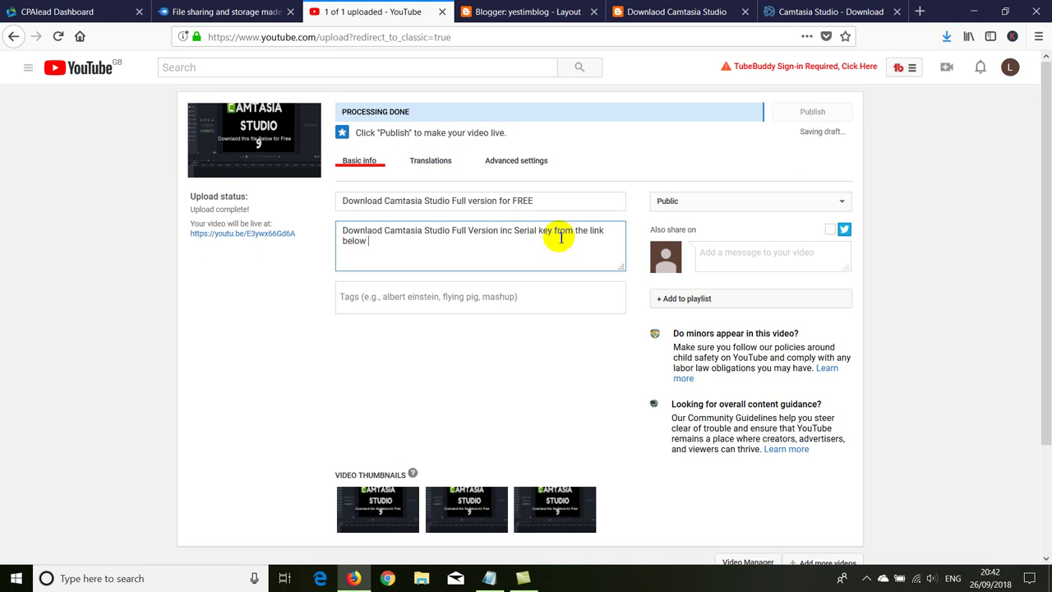
pyautogui.write('http://testimblogshqip.blogspot.com/2018/09/download-camtasia-studio.html')
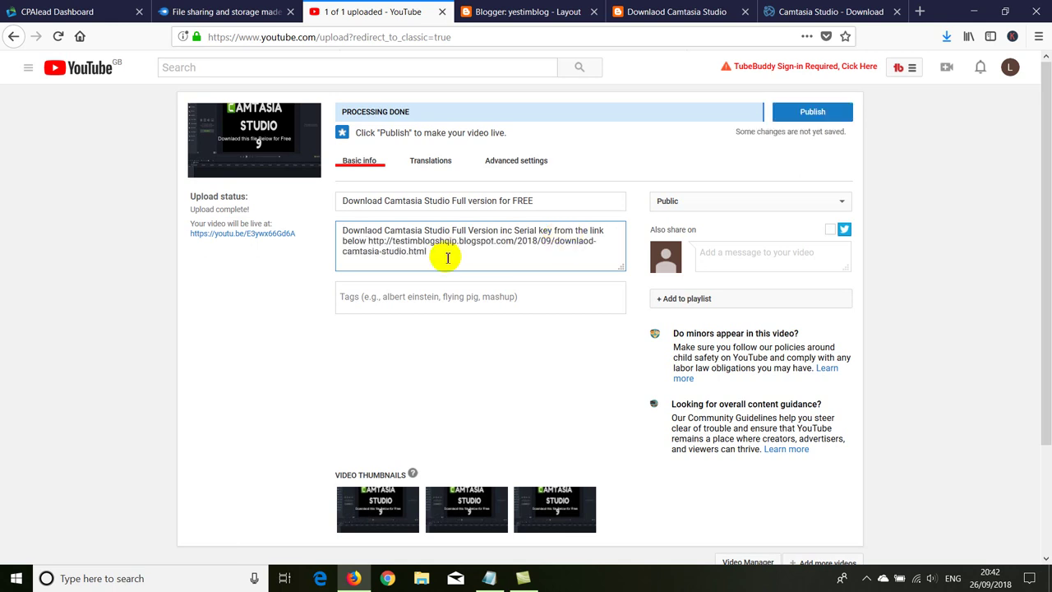
pyautogui.moveTo(411, 250); pyautogui.dragTo(418, 250)
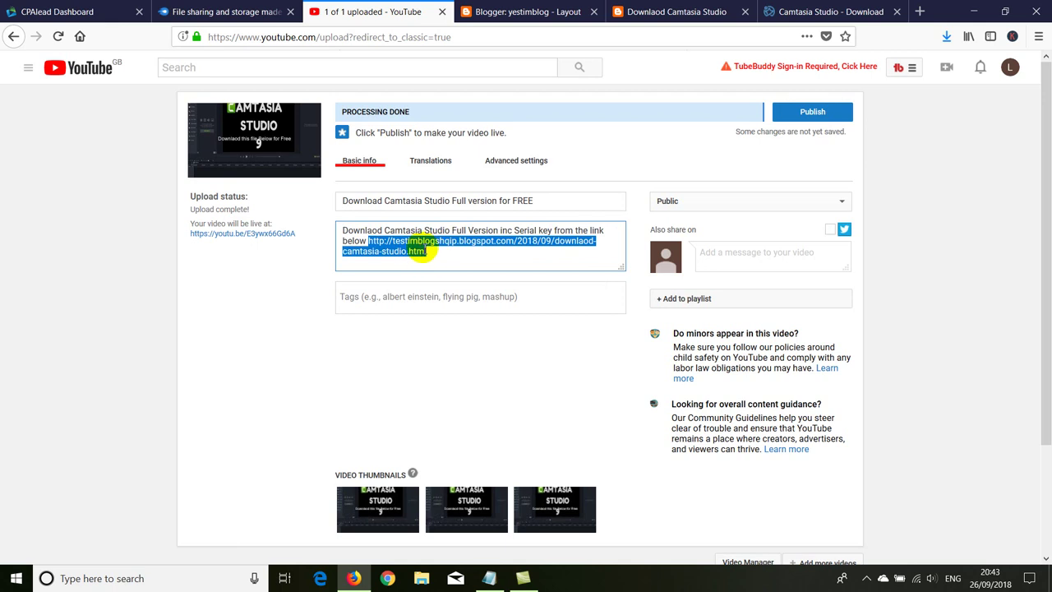
pyautogui.rightClick(417, 250)
pyautogui.click(448, 366)
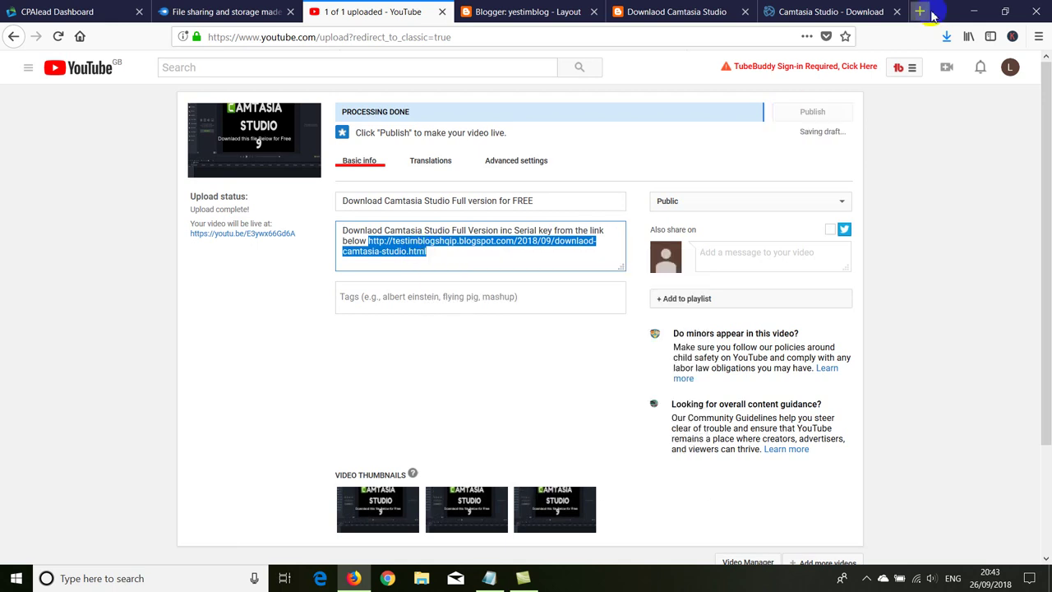
pyautogui.hotkey('ctrl', 't')
pyautogui.click(80, 36)
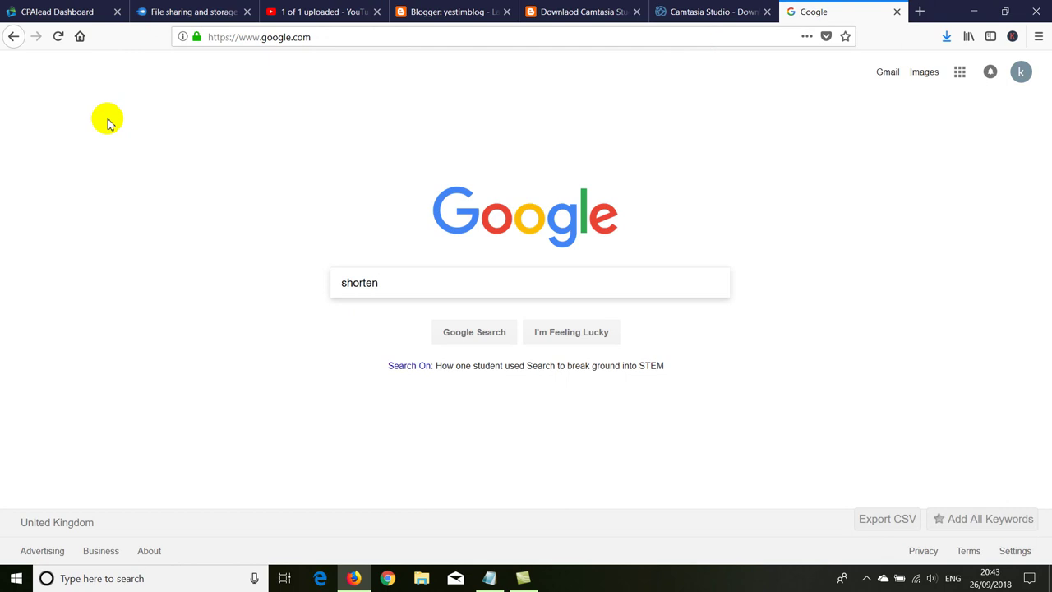
pyautogui.write('shorten url')
pyautogui.press('Return')
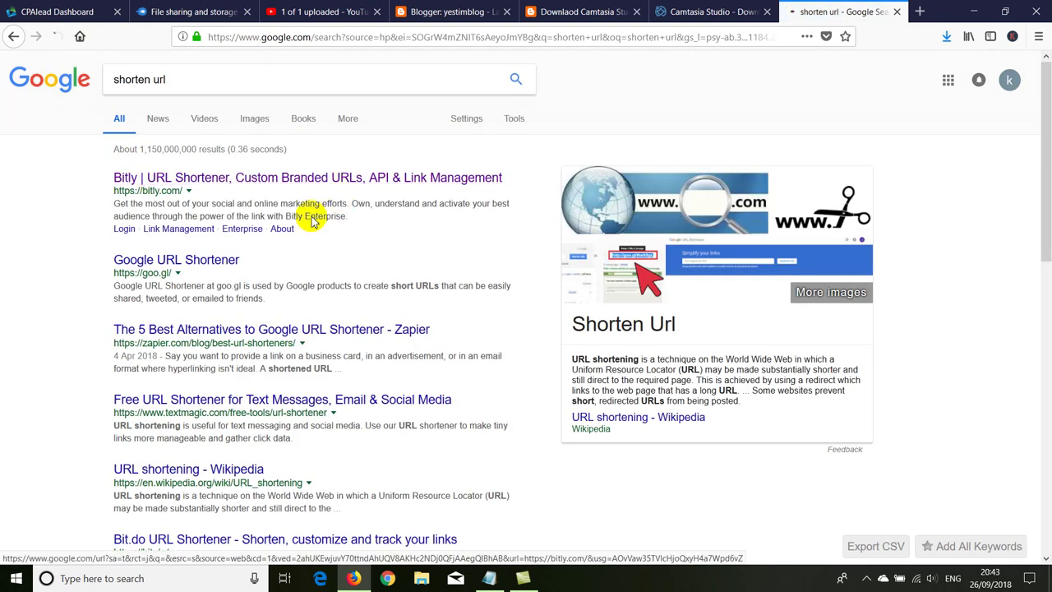
pyautogui.click(175, 177)
pyautogui.rightClick(326, 363)
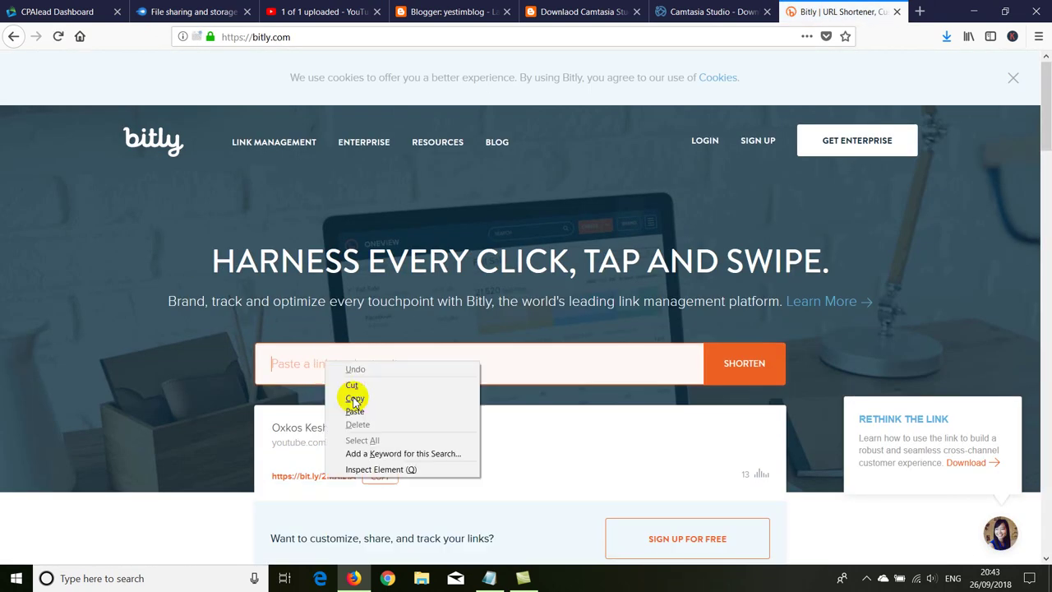
pyautogui.click(354, 411)
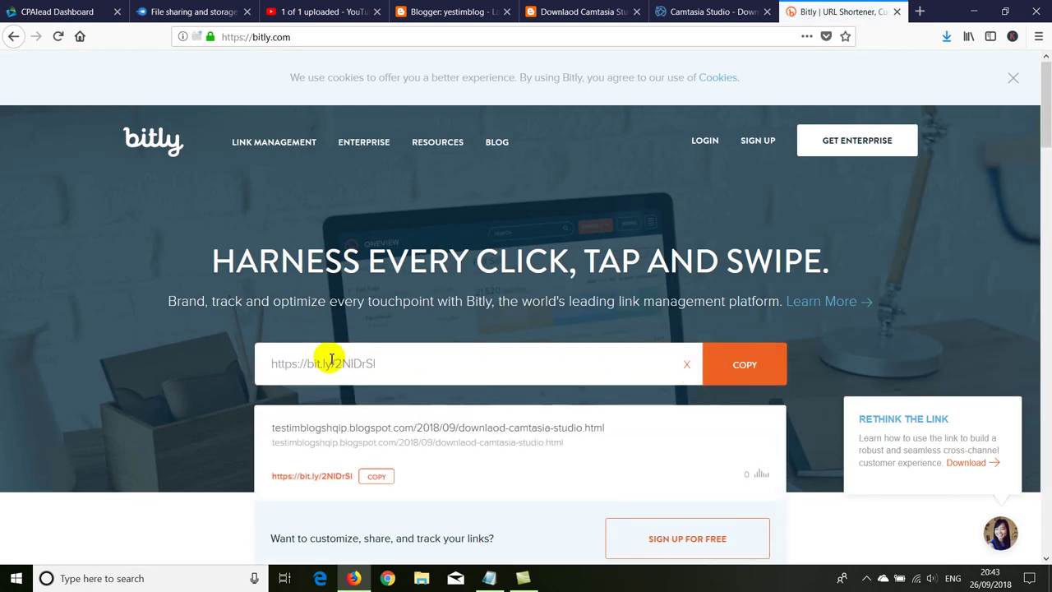
pyautogui.click(579, 11)
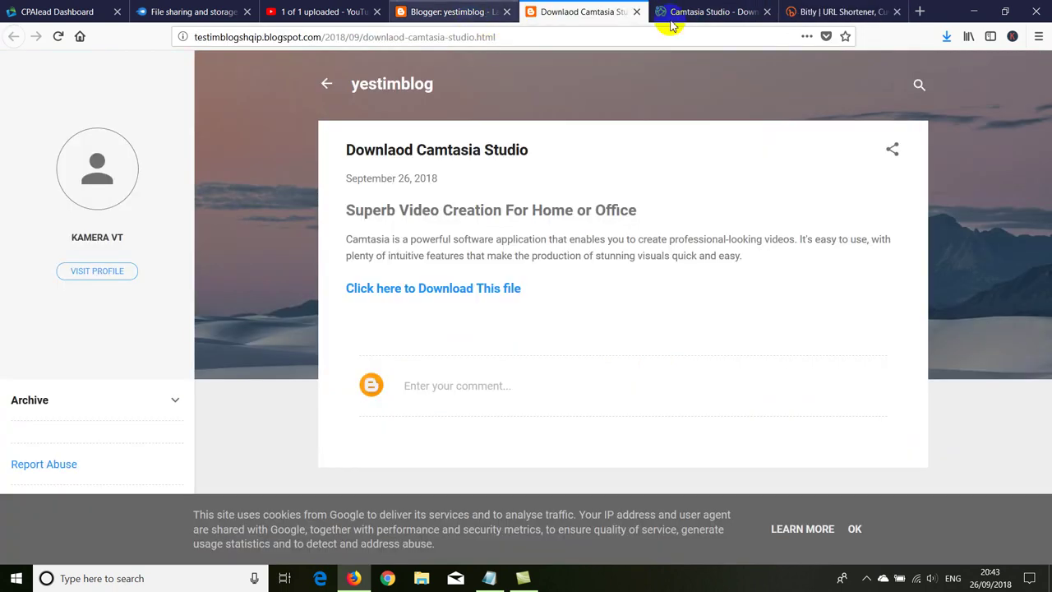
pyautogui.click(276, 12)
pyautogui.rightClick(380, 246)
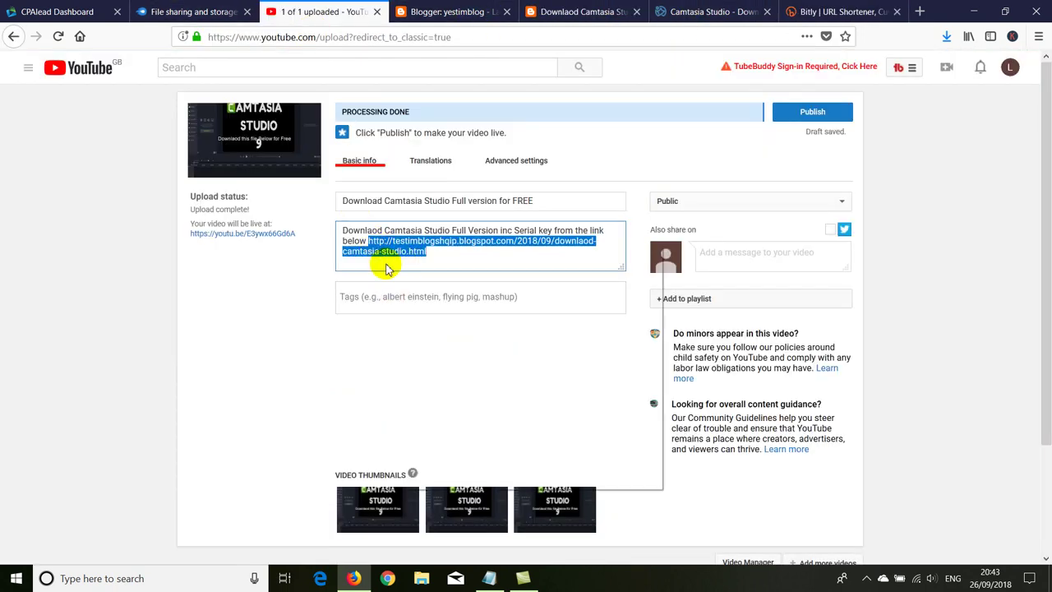
pyautogui.click(404, 376)
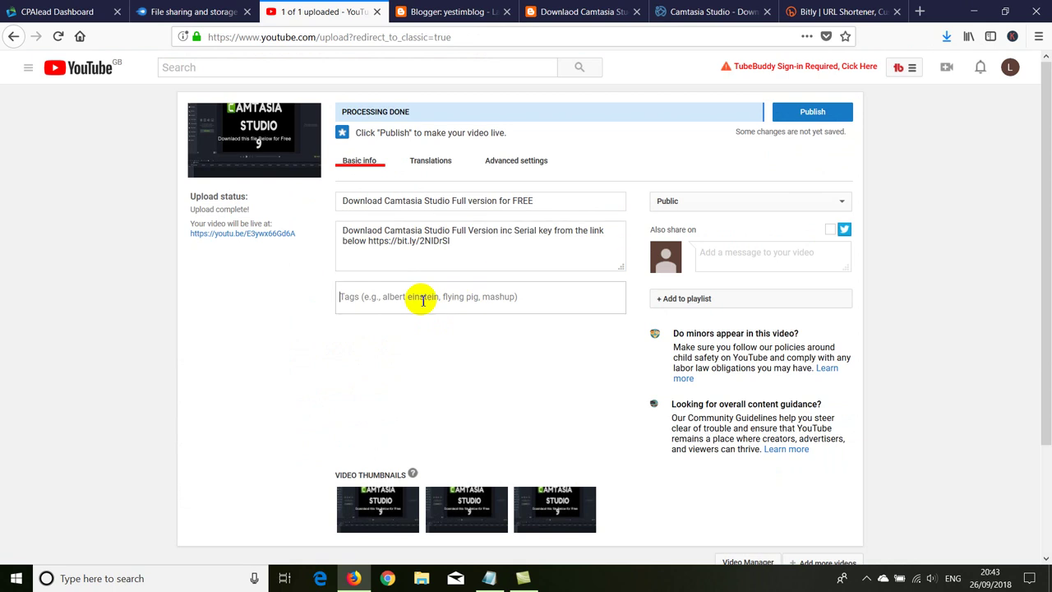
pyautogui.click(385, 201)
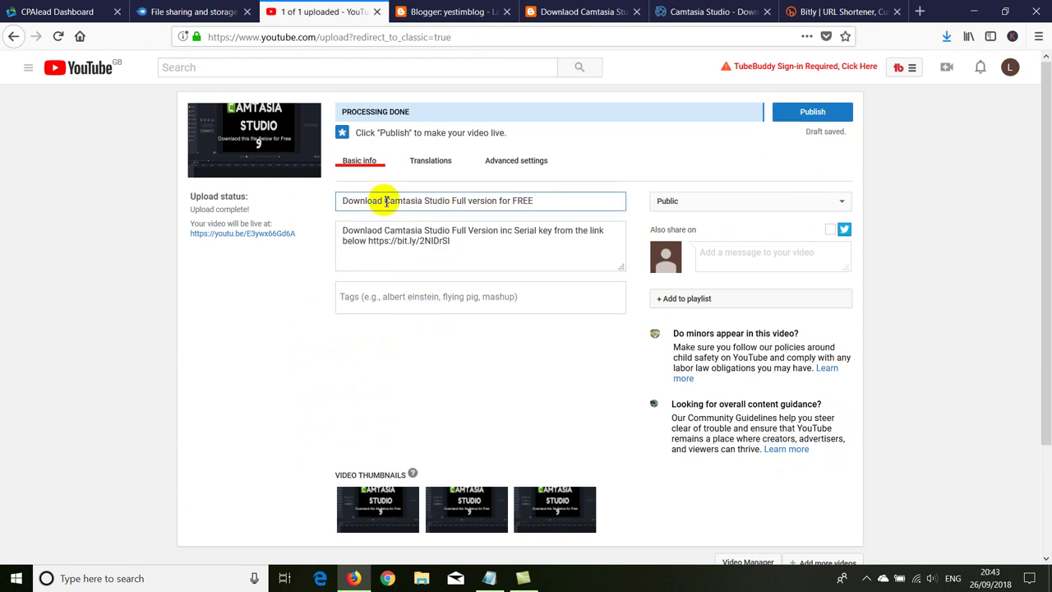
pyautogui.moveTo(451, 201); pyautogui.dragTo(328, 196)
pyautogui.rightClick(369, 200)
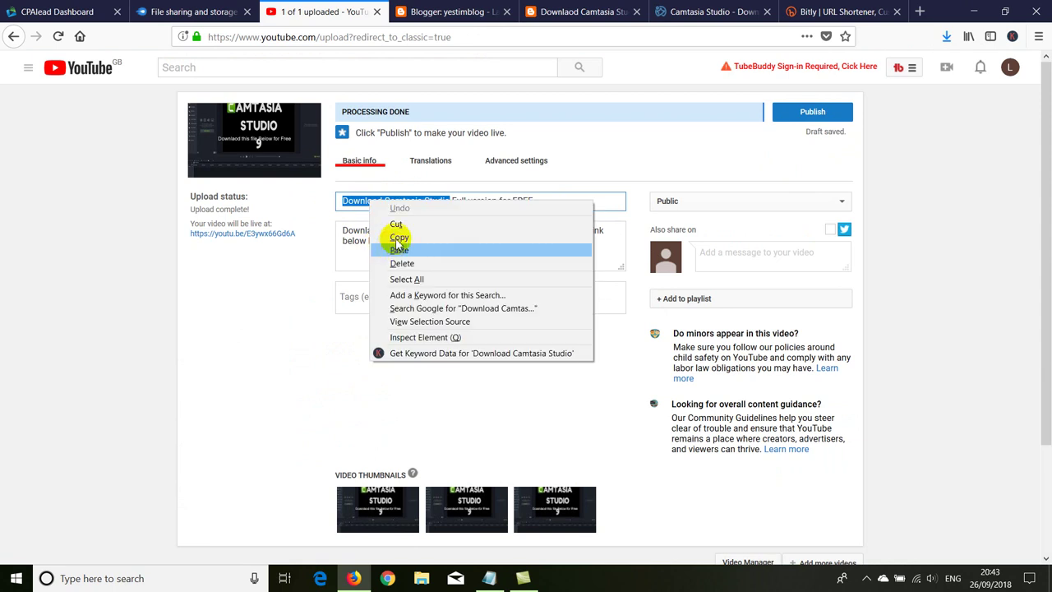
pyautogui.click(398, 237)
pyautogui.click(919, 12)
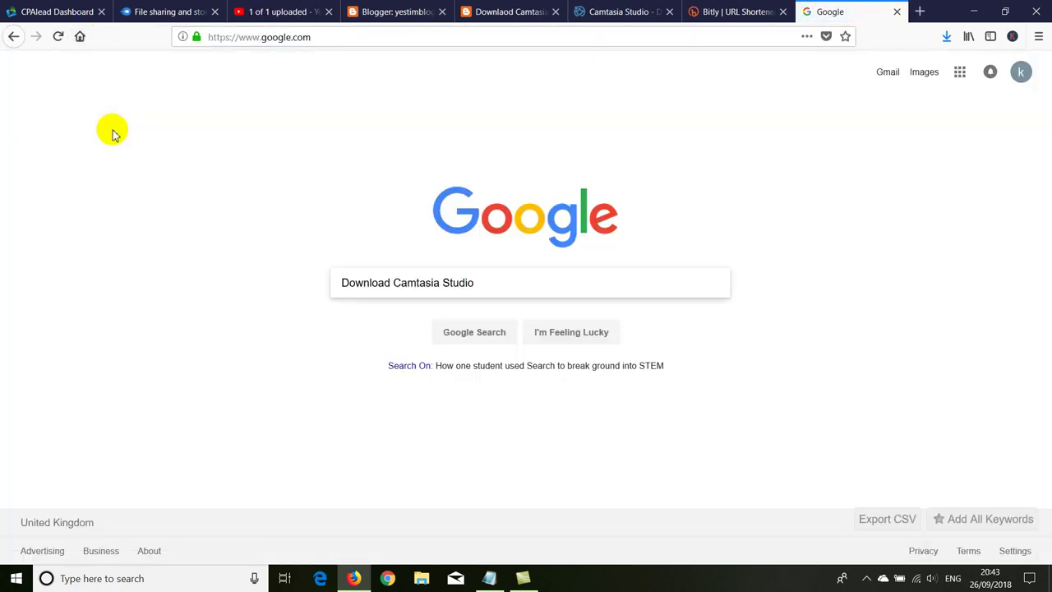
# Step: Search Google for 'Download Camtasia Studio' and copy the related searches list with its stats
pyautogui.press('Return')
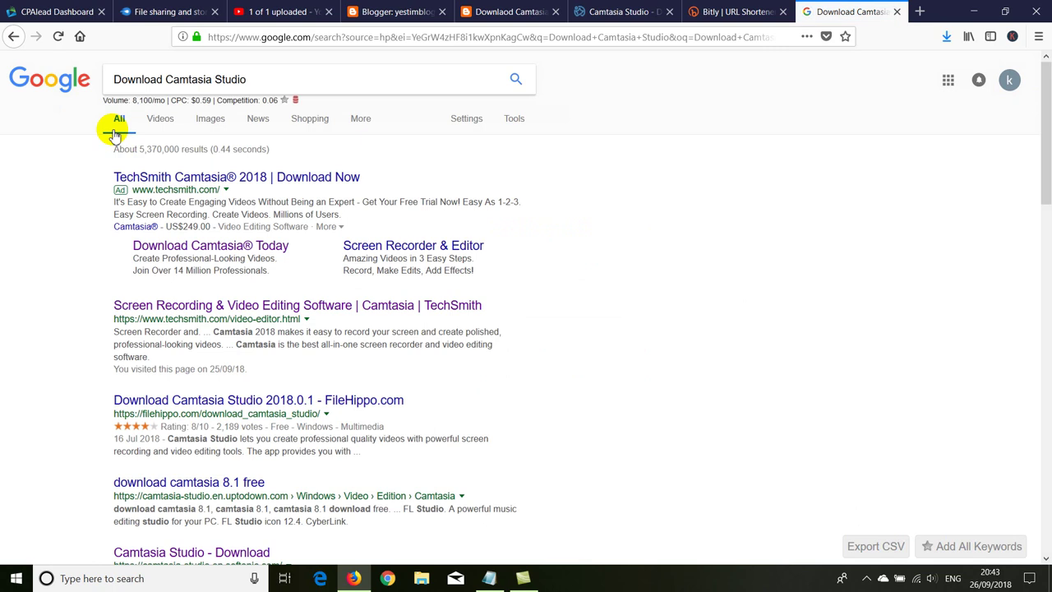
pyautogui.scroll(-20, 70, 316)
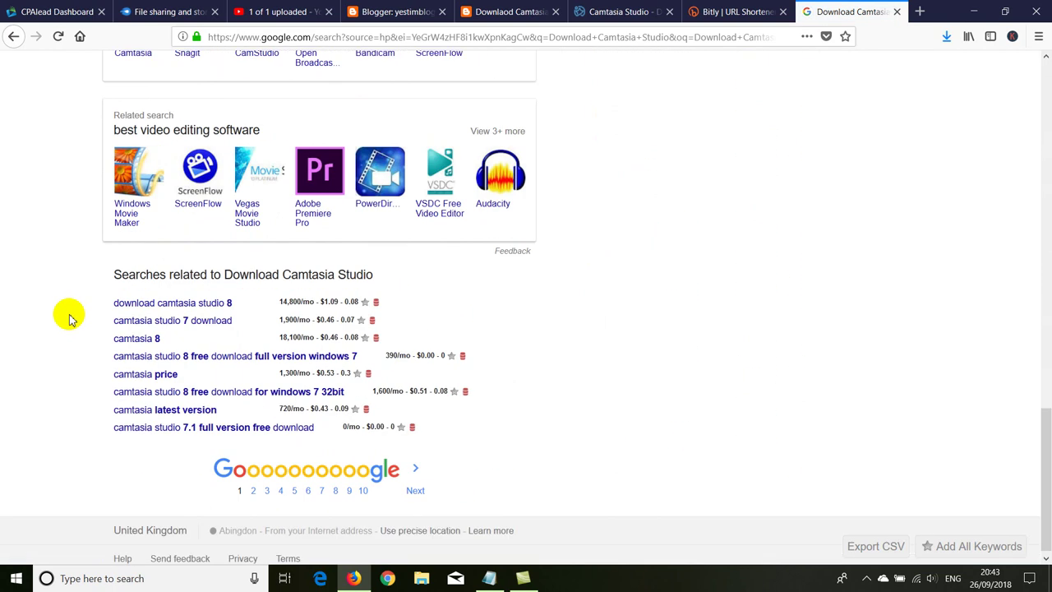
pyautogui.moveTo(105, 296); pyautogui.dragTo(313, 421)
pyautogui.rightClick(313, 419)
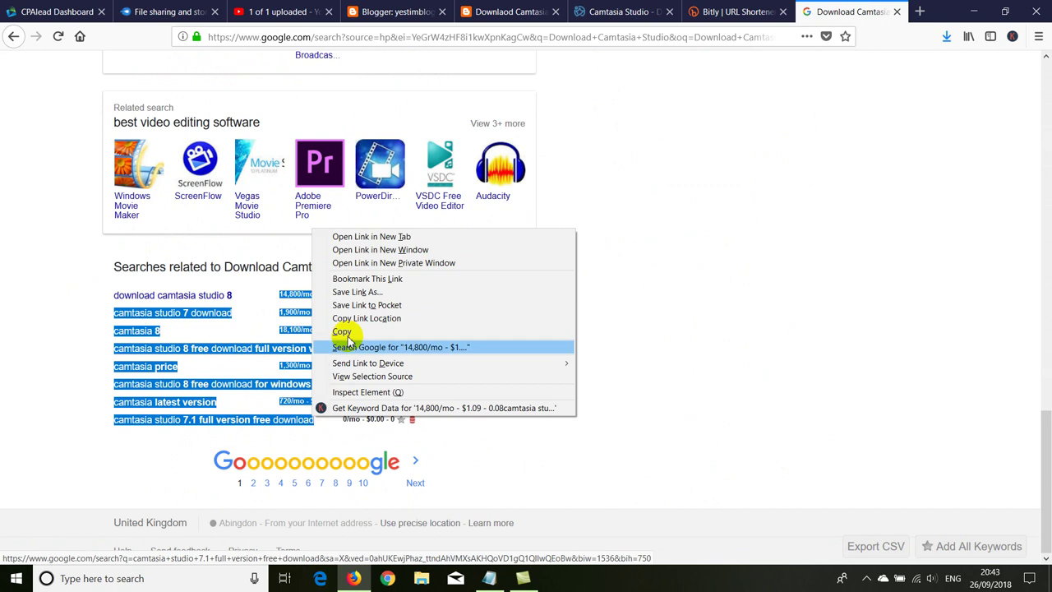
pyautogui.click(345, 339)
# Step: Paste the related searches into the desktop Notepad file and delete the first stats line
pyautogui.click(974, 10)
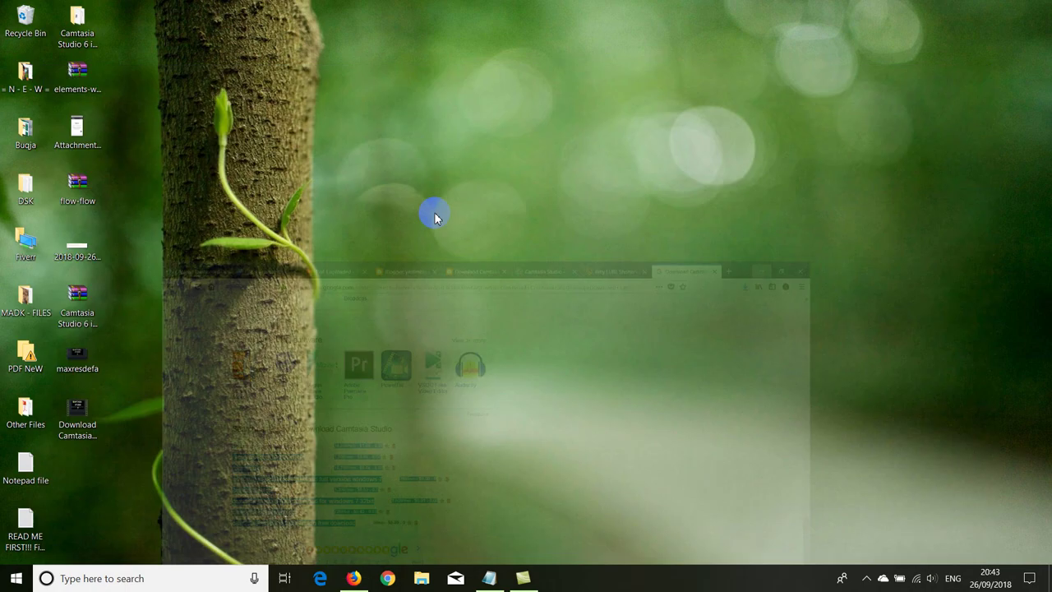
pyautogui.doubleClick(26, 465)
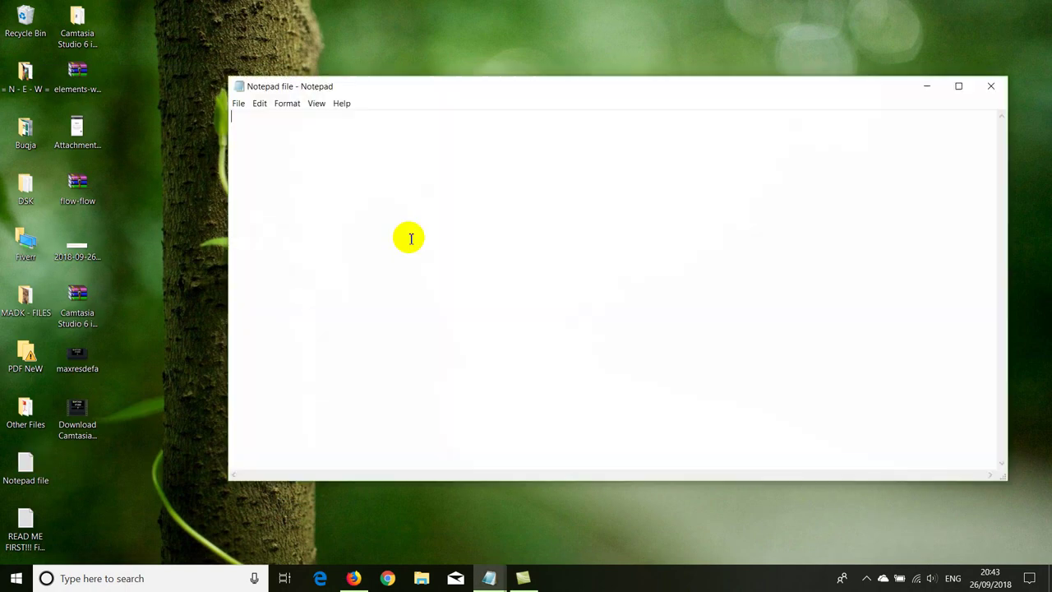
pyautogui.rightClick(357, 182)
pyautogui.click(371, 231)
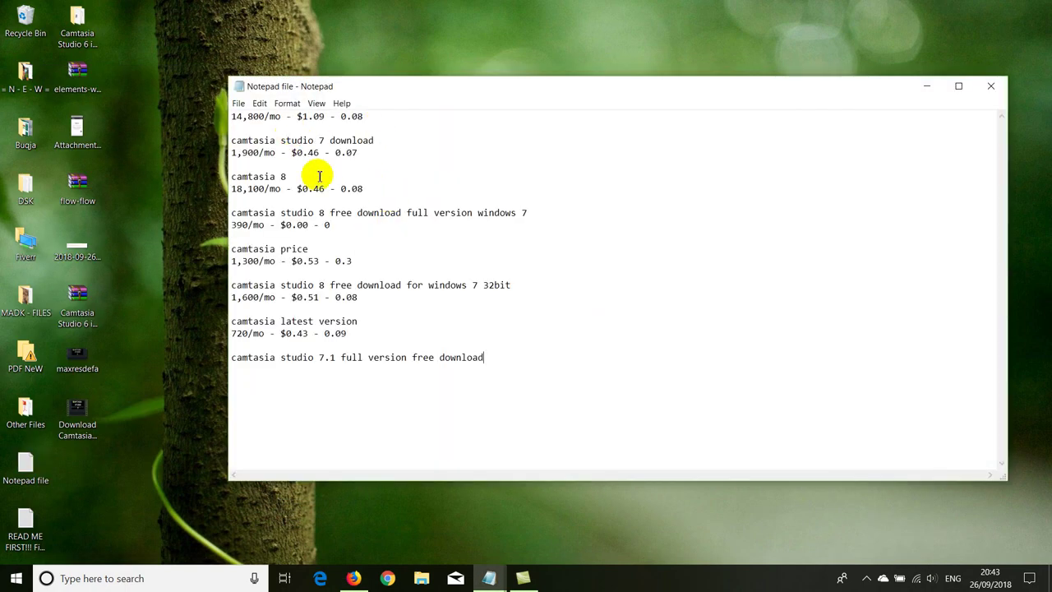
pyautogui.moveTo(363, 117); pyautogui.dragTo(203, 105)
pyautogui.press('Delete')
pyautogui.press('Delete')
pyautogui.press('Delete')
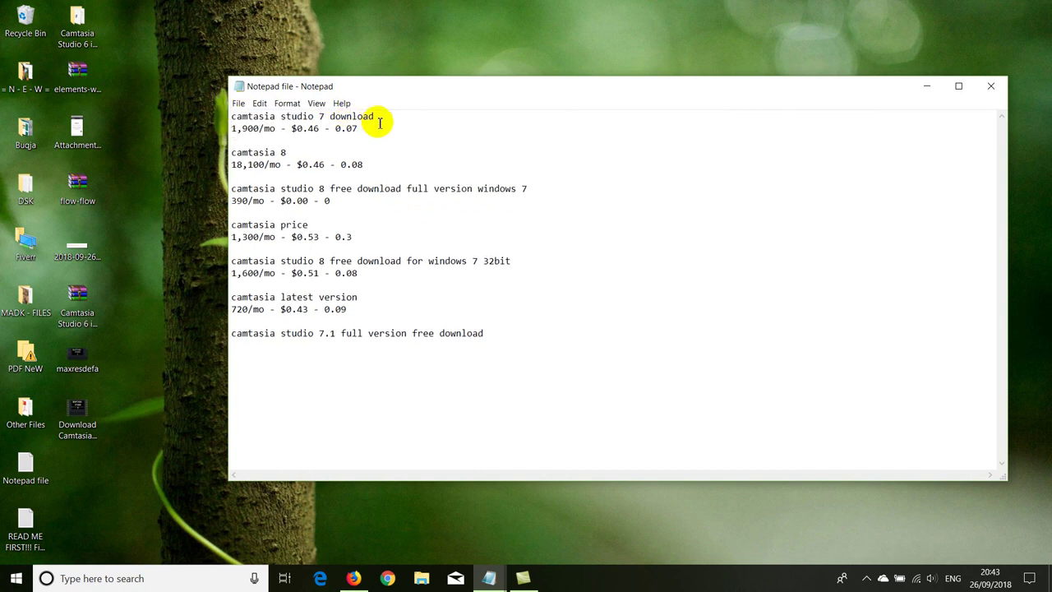
# Step: Replace the 1,900, 18,100 and 390/mo stats lines with commas, joining keywords onto one line
pyautogui.moveTo(375, 117); pyautogui.dragTo(378, 139)
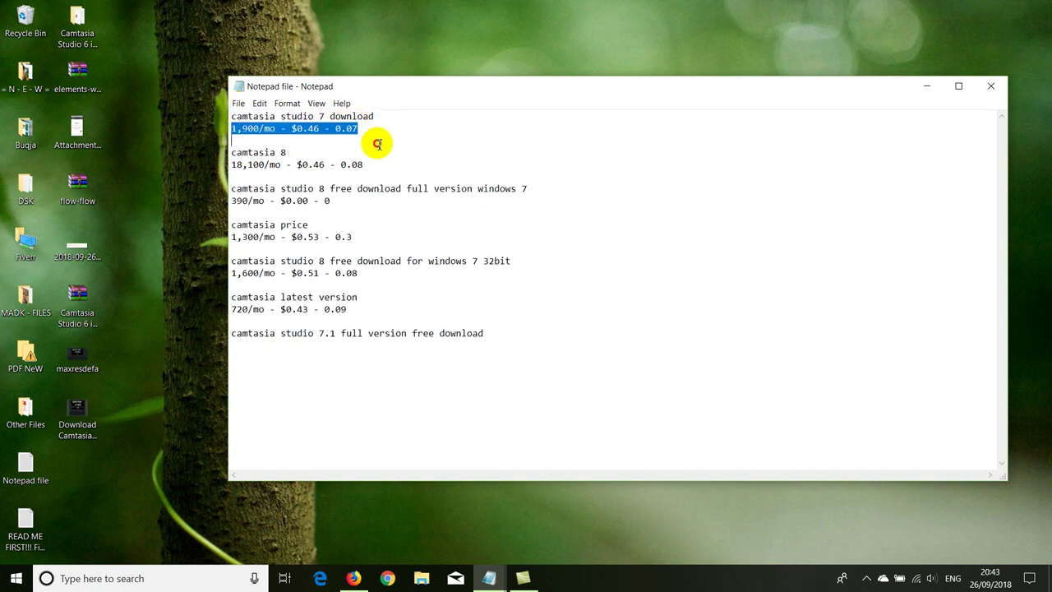
pyautogui.write(',')
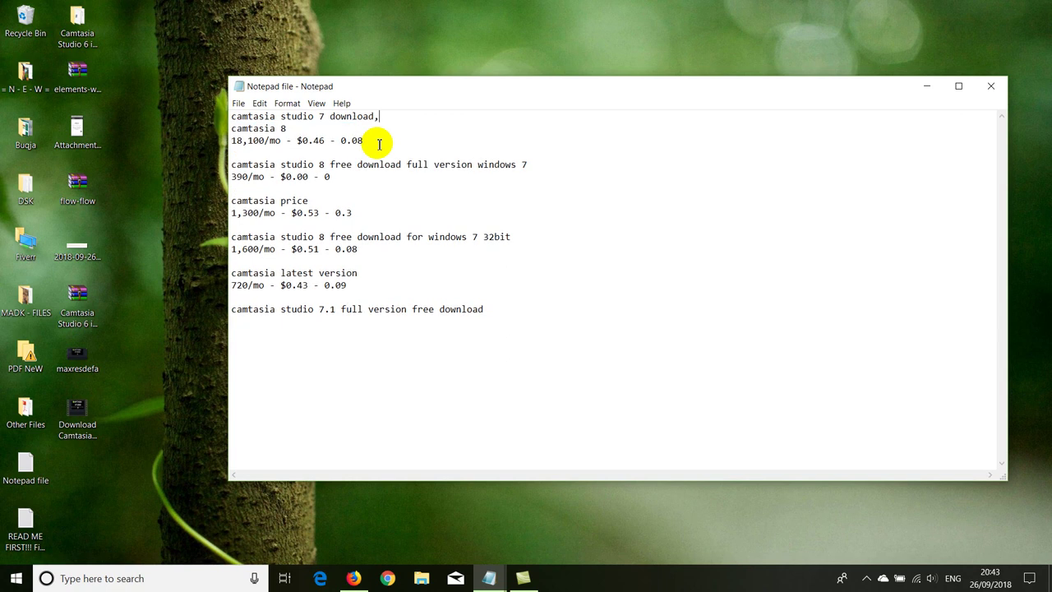
pyautogui.press('Delete')
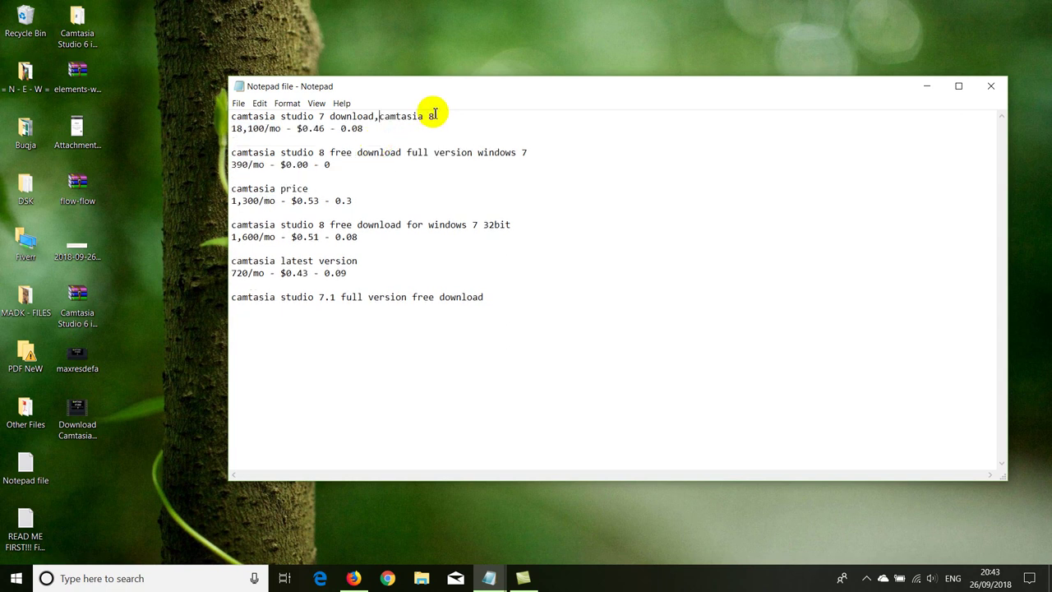
pyautogui.moveTo(432, 117); pyautogui.dragTo(433, 128)
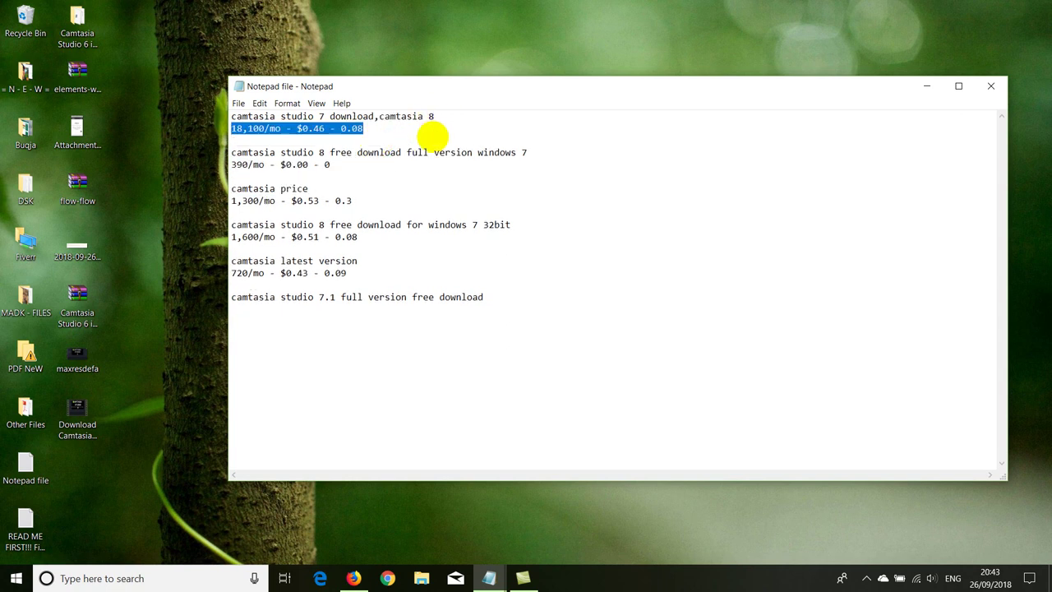
pyautogui.write(',')
pyautogui.doubleClick(729, 89)
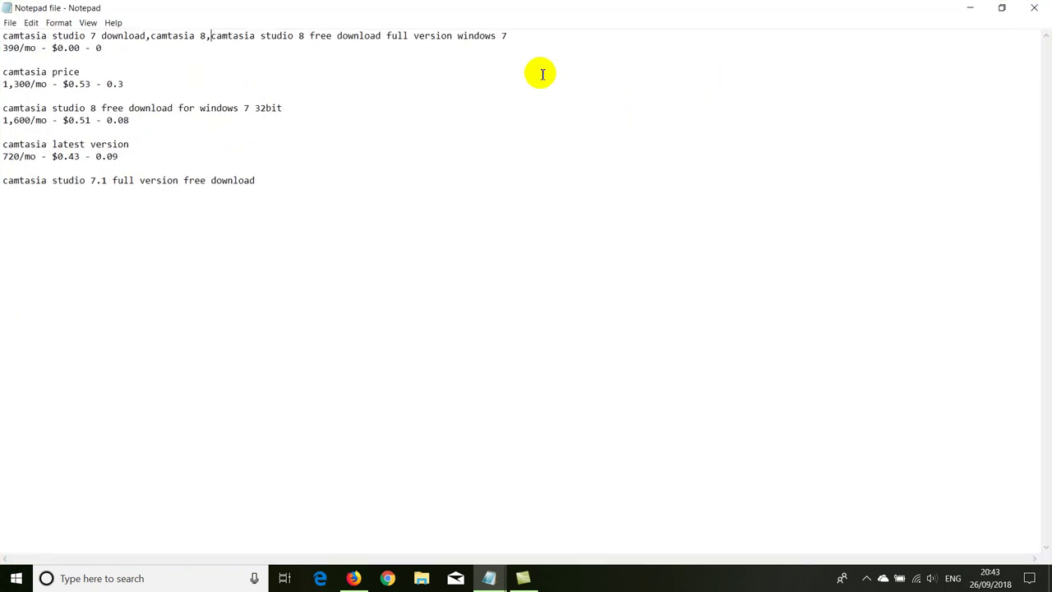
pyautogui.moveTo(511, 38); pyautogui.dragTo(511, 51)
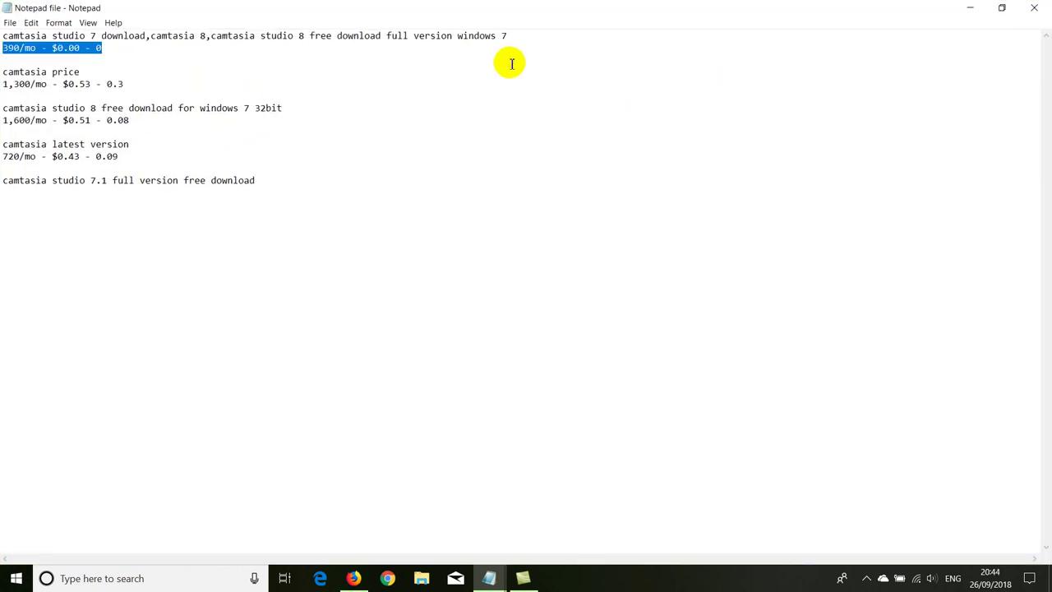
pyautogui.write(',camtasia price')
# Step: Replace the 1,300, 1,600 and 720/mo stats lines with commas to complete the keyword line
pyautogui.moveTo(588, 38); pyautogui.dragTo(590, 52)
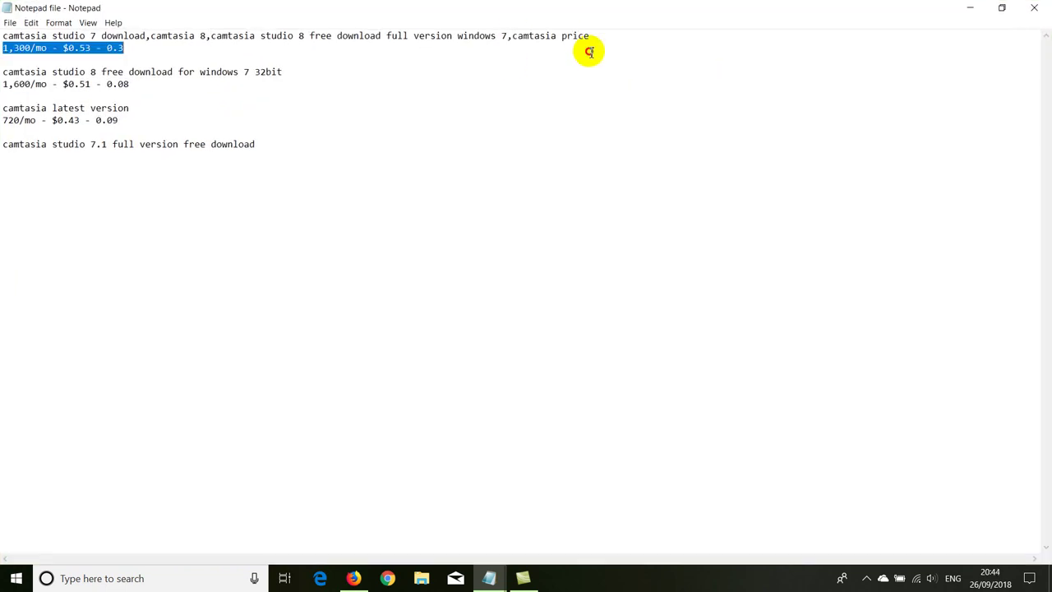
pyautogui.write(',')
pyautogui.press('Delete')
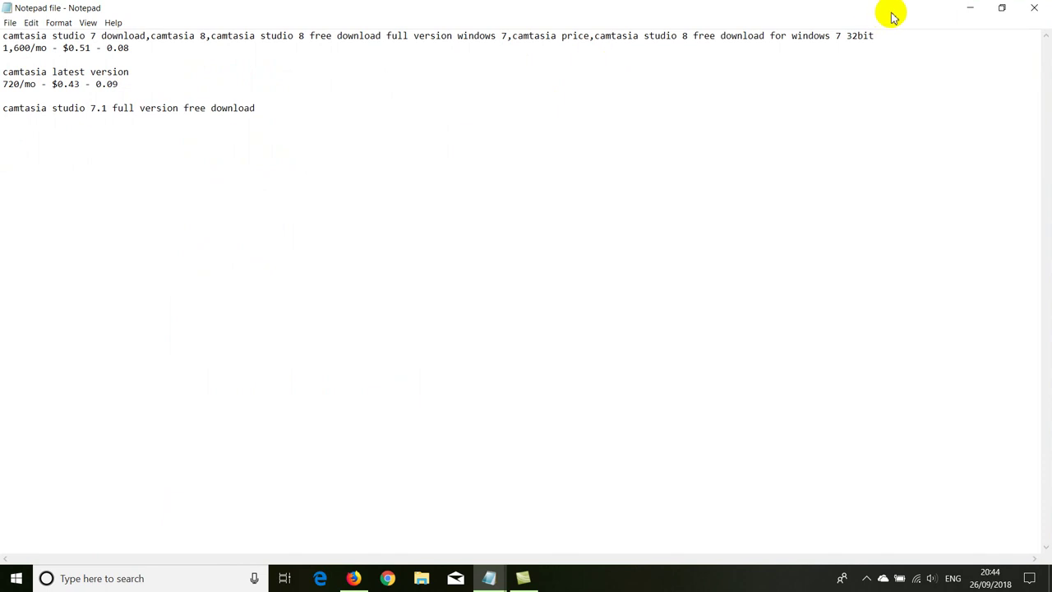
pyautogui.moveTo(876, 36); pyautogui.dragTo(872, 54)
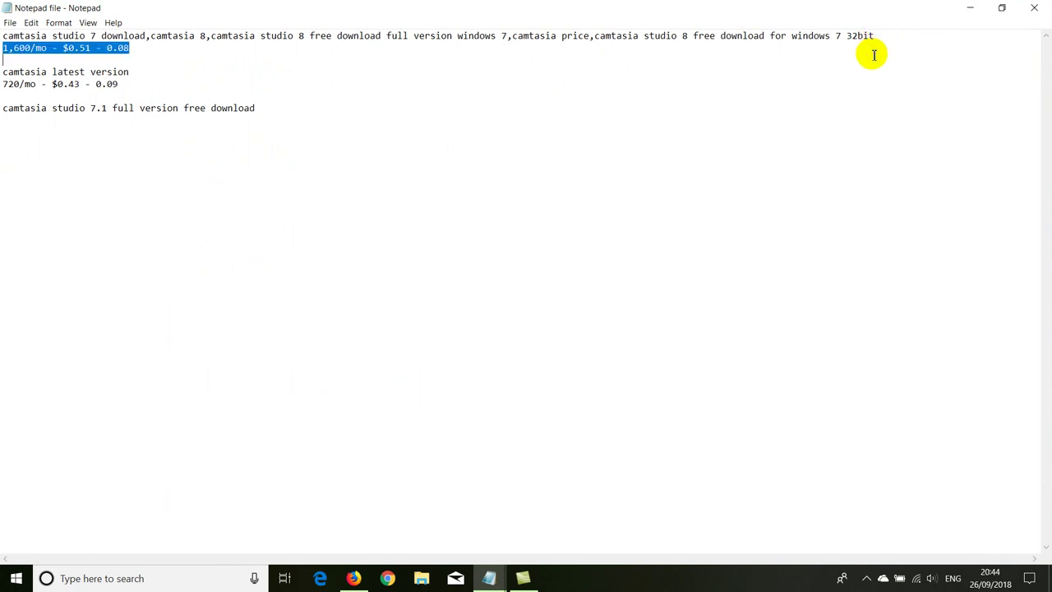
pyautogui.write(',')
pyautogui.press('Delete')
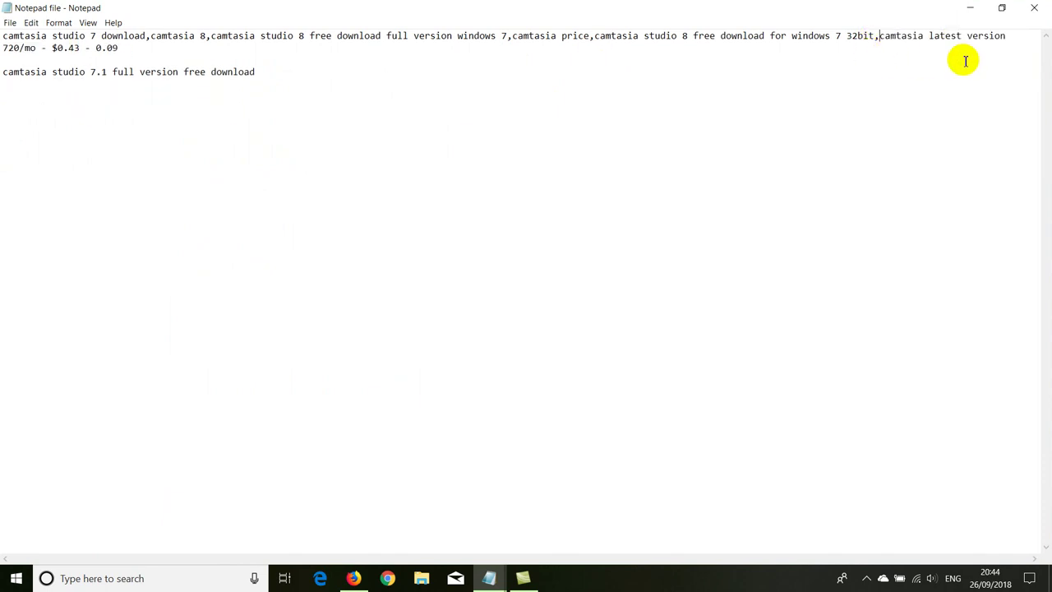
pyautogui.moveTo(1007, 37); pyautogui.dragTo(1006, 49)
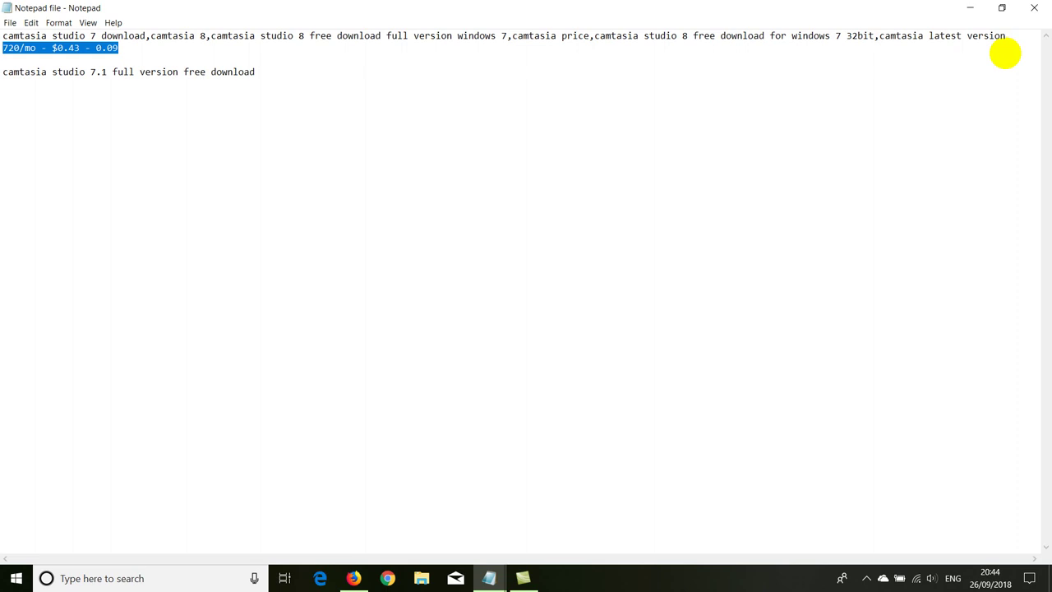
pyautogui.write(',')
pyautogui.press('Delete')
pyautogui.press('Delete')
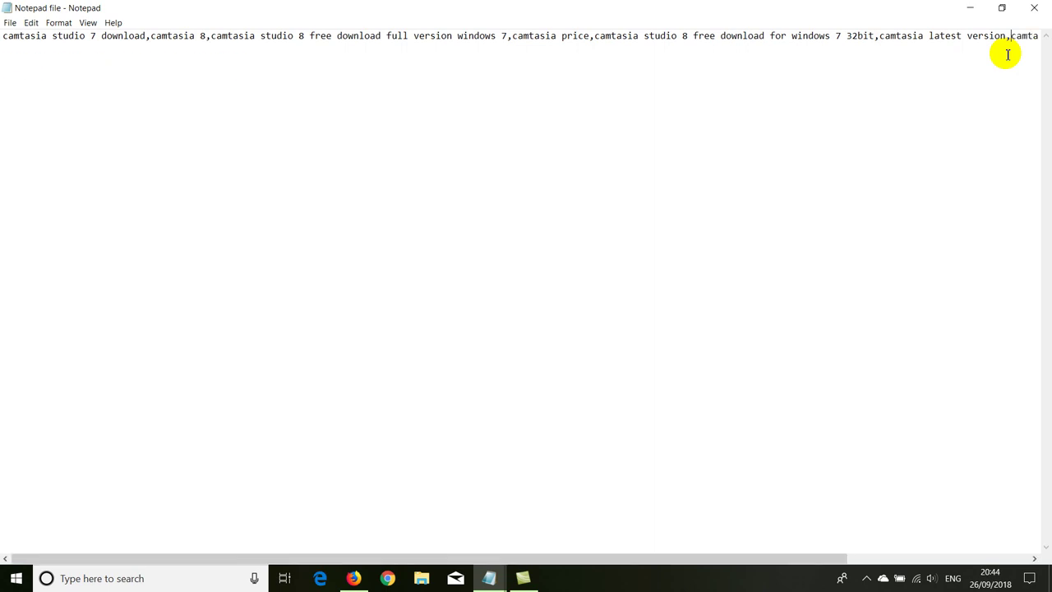
# Step: Cut the whole comma-separated keyword line out of Notepad
pyautogui.doubleClick(11, 37)
pyautogui.moveTo(235, 39); pyautogui.dragTo(1045, 39)
pyautogui.rightClick(1047, 37)
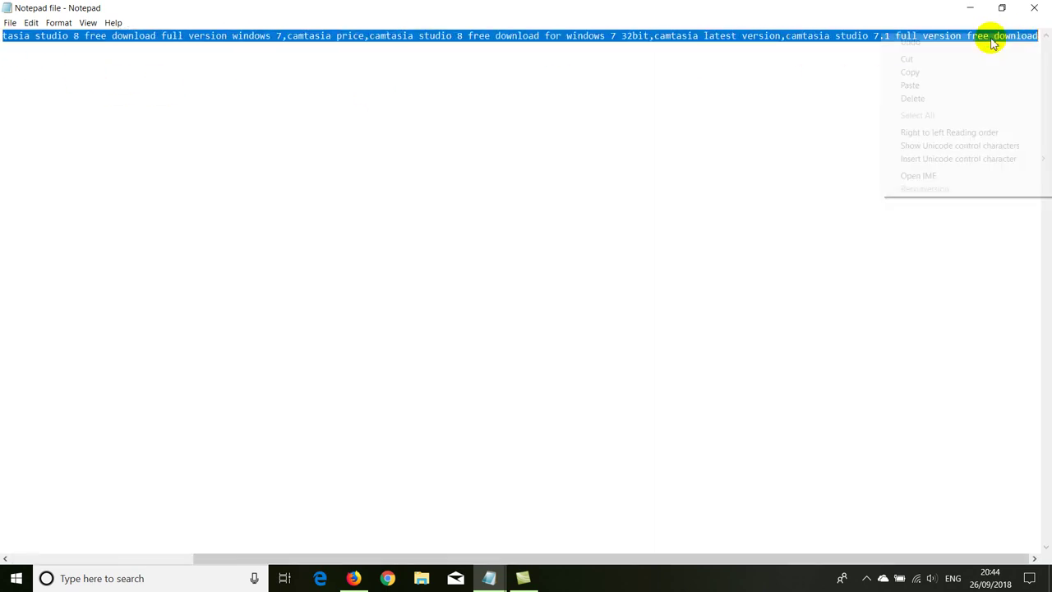
pyautogui.click(965, 58)
pyautogui.click(971, 7)
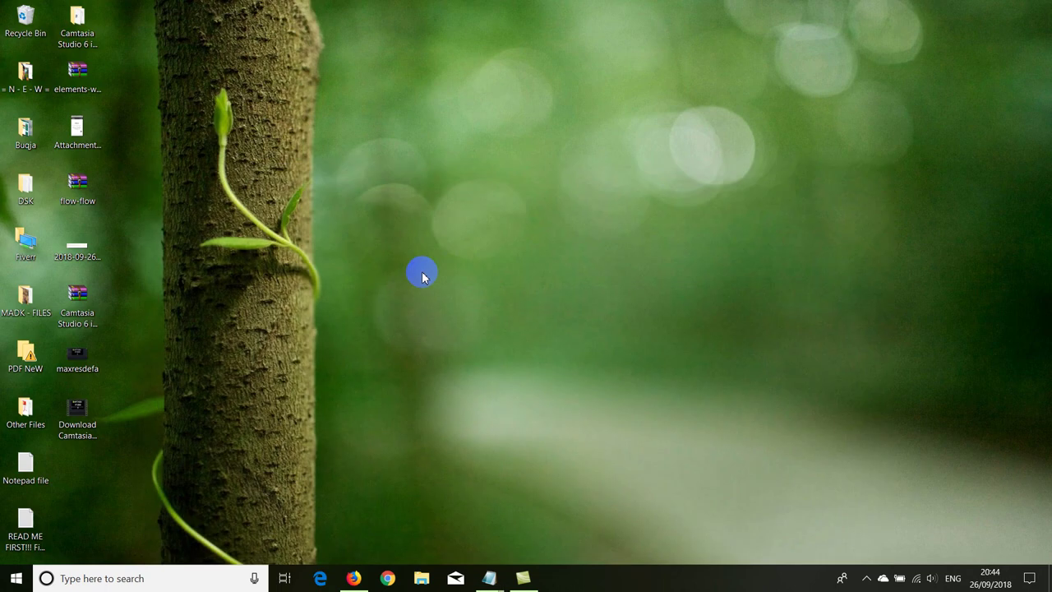
# Step: Paste the comma-separated Camtasia keywords into the video's tags box
pyautogui.click(358, 578)
pyautogui.click(271, 11)
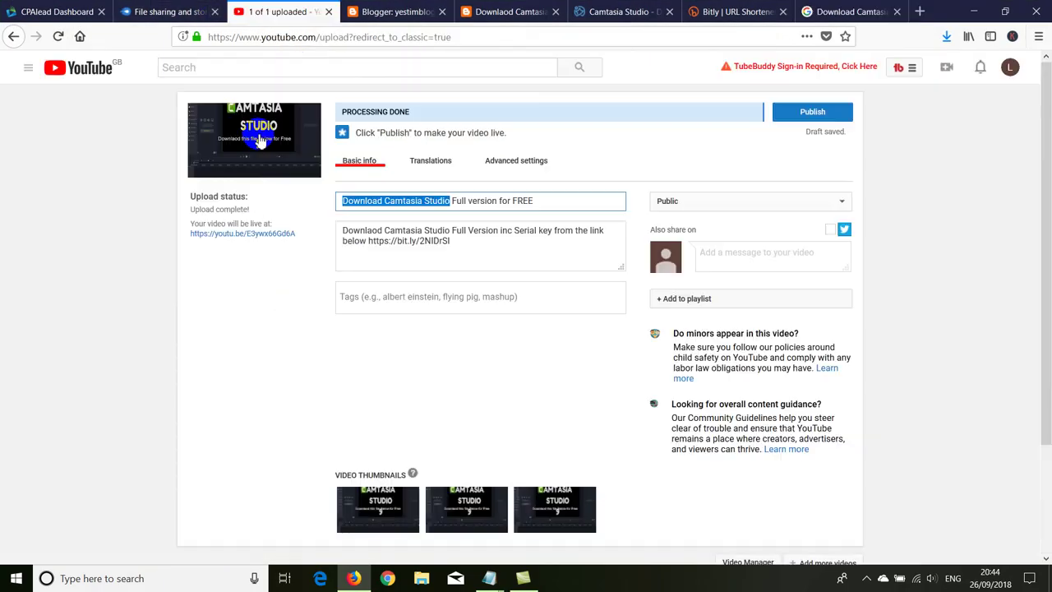
pyautogui.rightClick(351, 289)
pyautogui.click(383, 348)
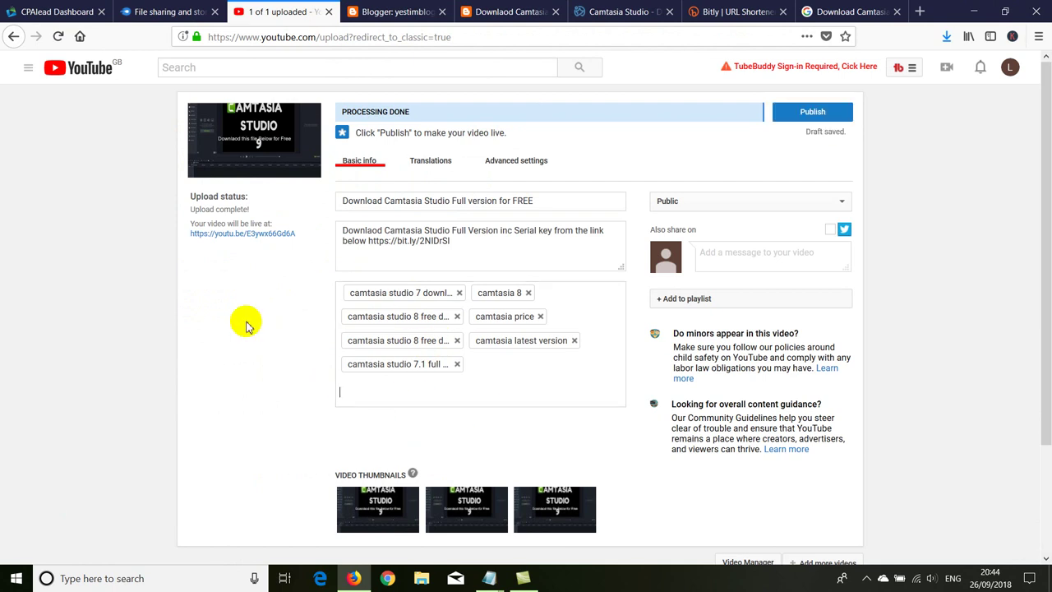
# Step: Review the upload form and publish the Camtasia video with its seven tags
pyautogui.scroll(-3, 226, 329)
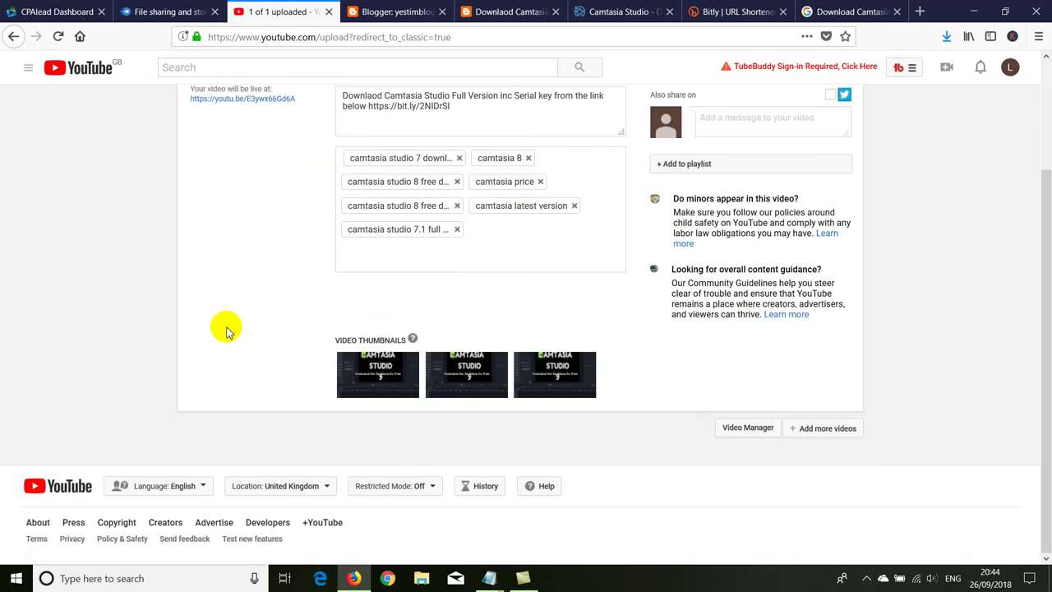
pyautogui.scroll(3, 226, 329)
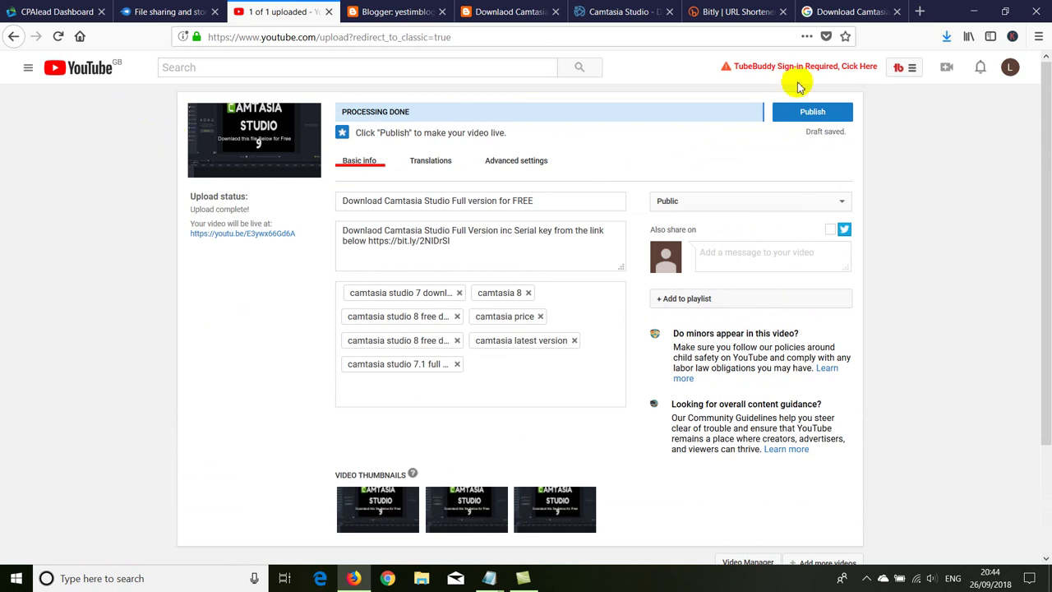
pyautogui.click(441, 151)
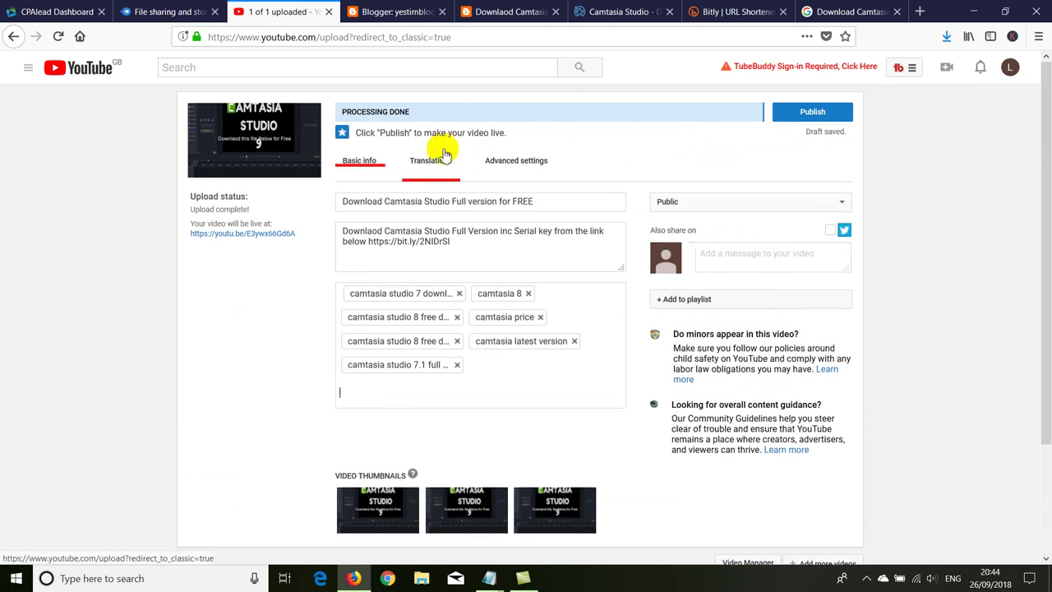
pyautogui.click(505, 395)
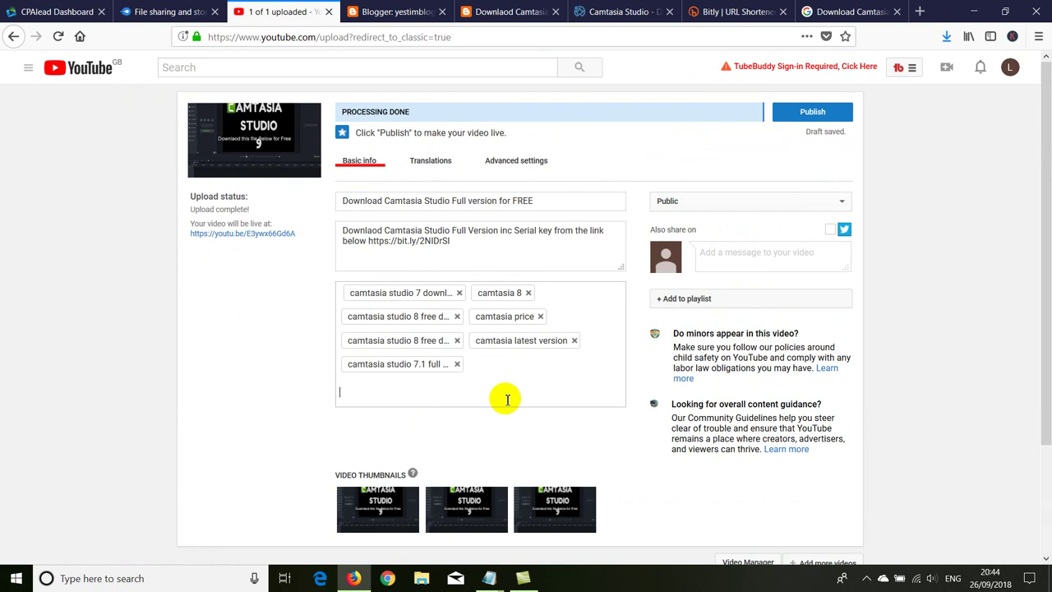
pyautogui.scroll(-2, 645, 468)
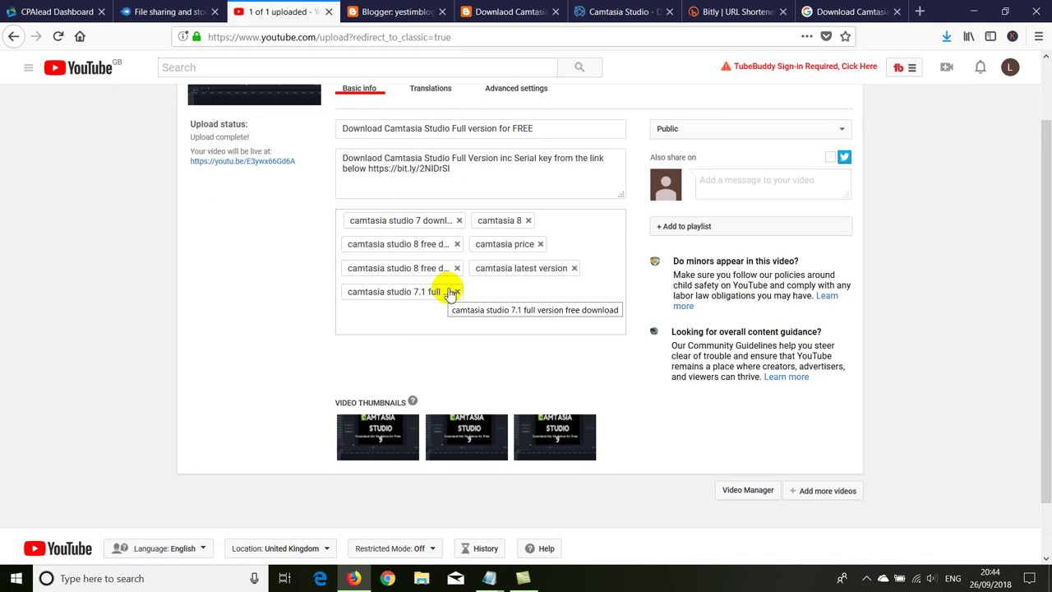
pyautogui.scroll(2, 310, 277)
pyautogui.click(812, 112)
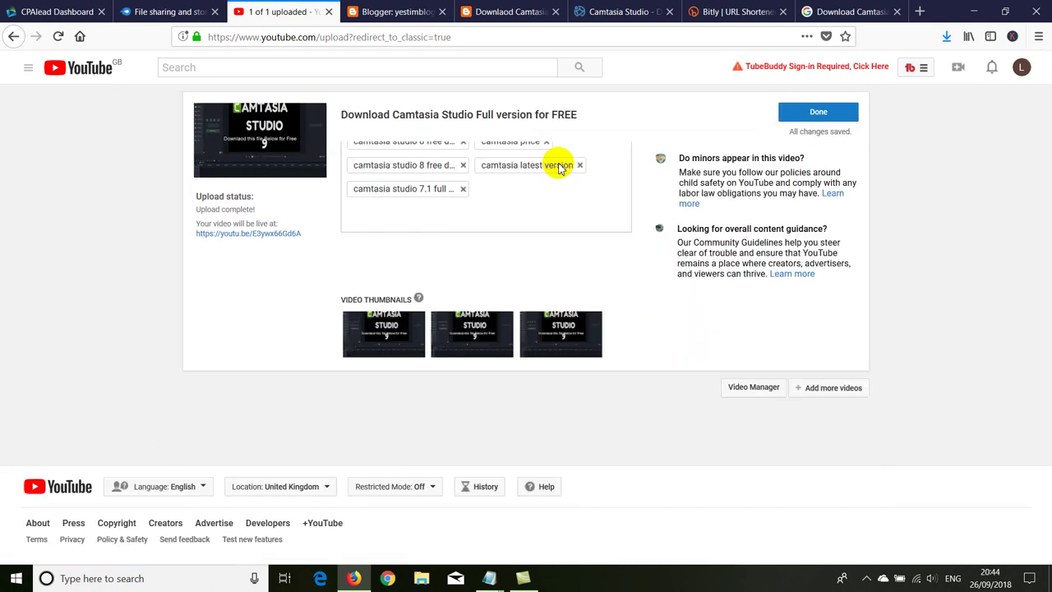
# Step: Copy the video's youtu.be share link and load it in a new tab
pyautogui.moveTo(550, 197); pyautogui.dragTo(337, 215)
pyautogui.hotkey('ctrl', 'c')
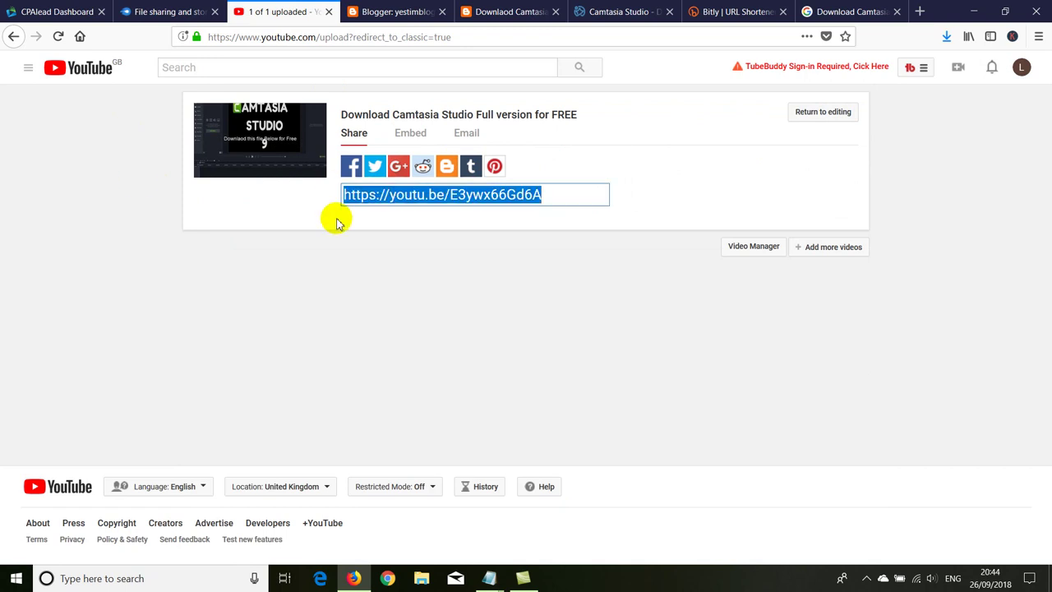
pyautogui.rightClick(387, 201)
pyautogui.click(415, 319)
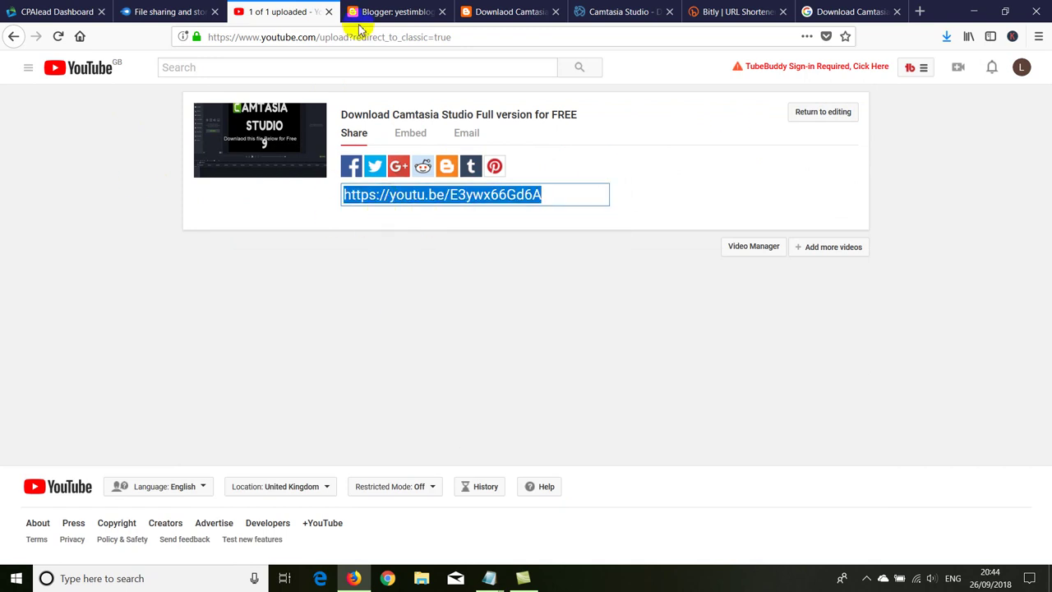
pyautogui.hotkey('ctrl', 't')
pyautogui.rightClick(411, 41)
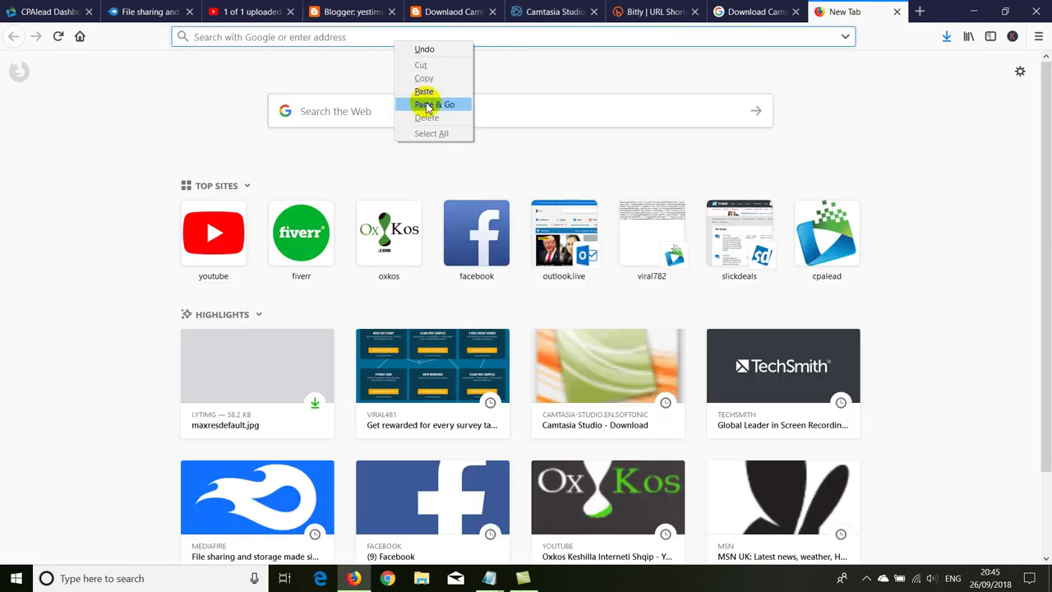
pyautogui.click(425, 101)
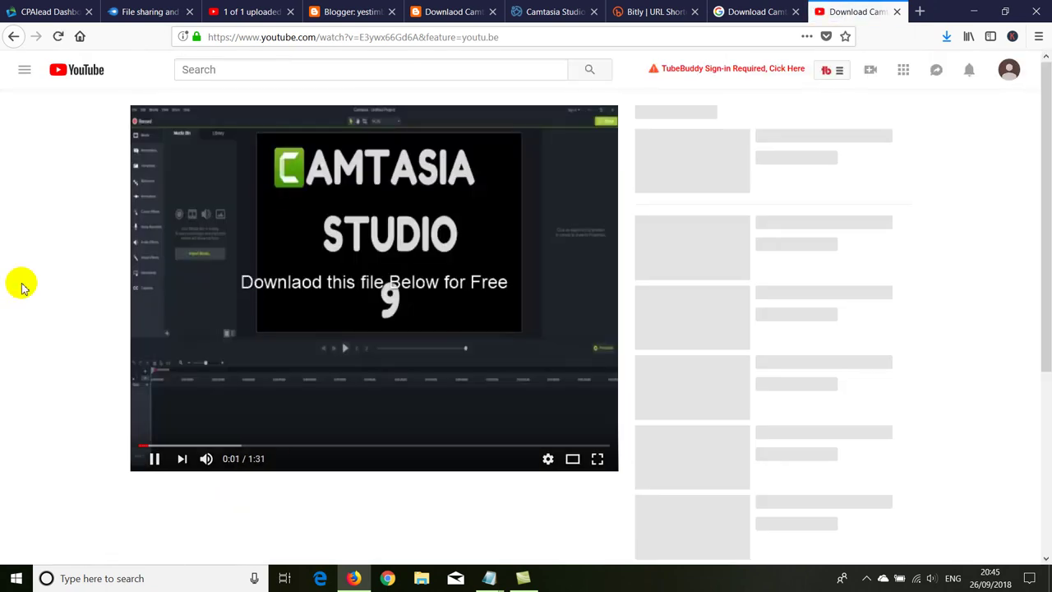
# Step: Reload the published video's watch page
pyautogui.click(284, 298)
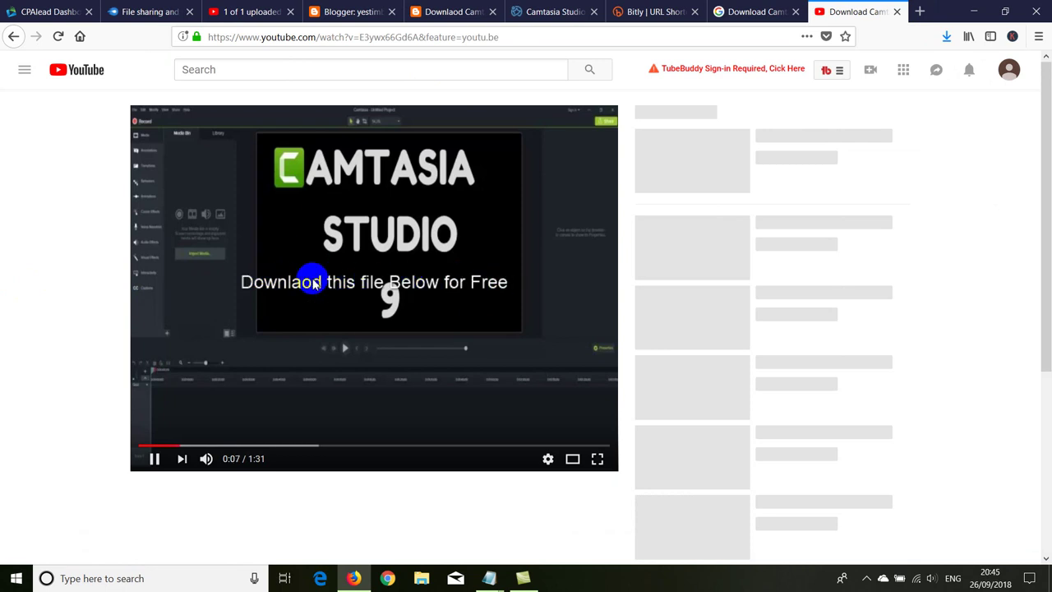
pyautogui.scroll(-1, 137, 384)
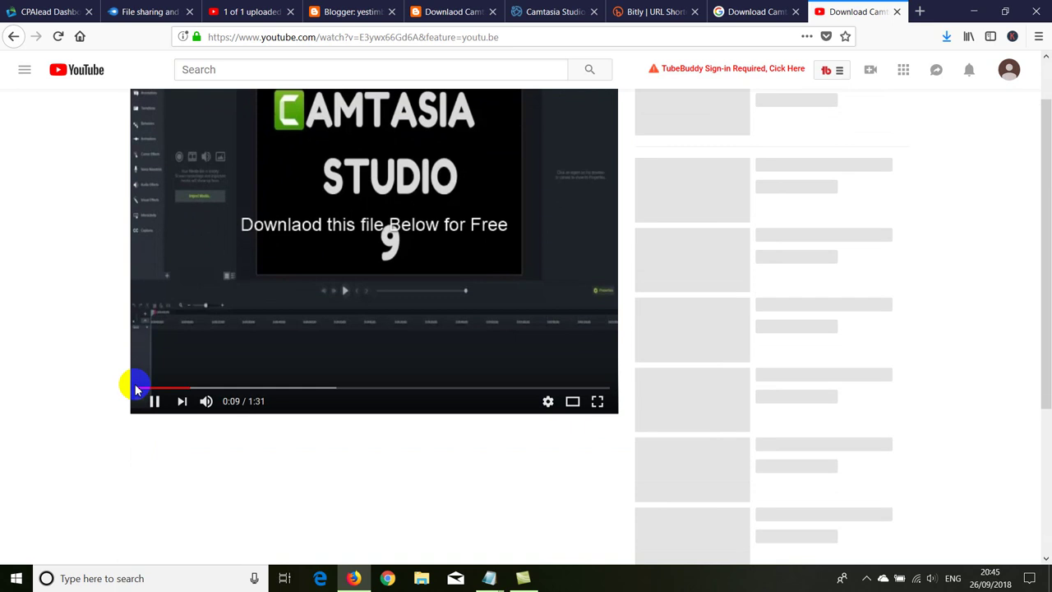
pyautogui.scroll(-3, 135, 385)
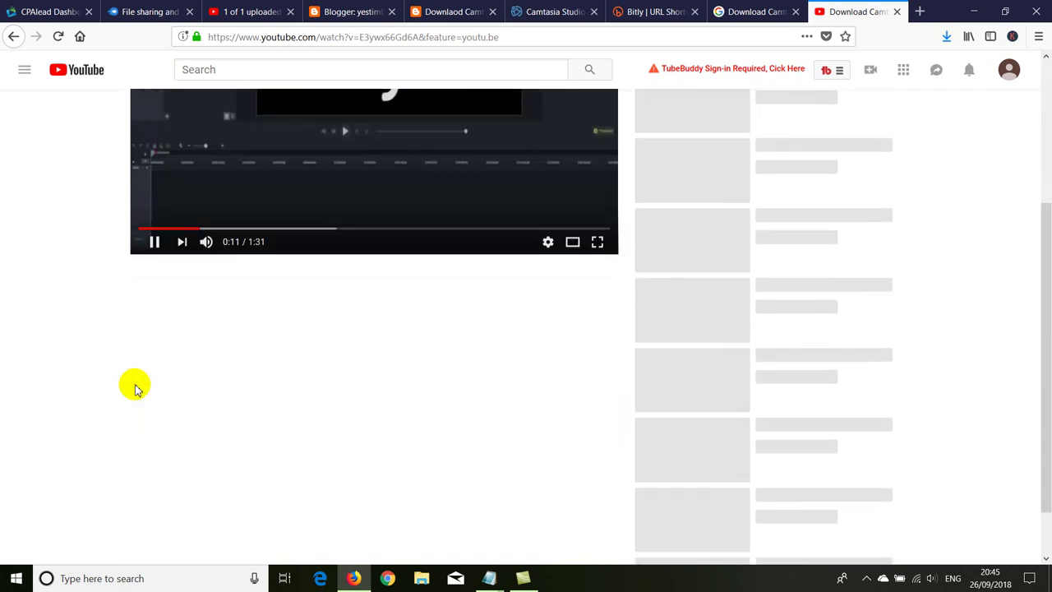
pyautogui.scroll(4, 91, 329)
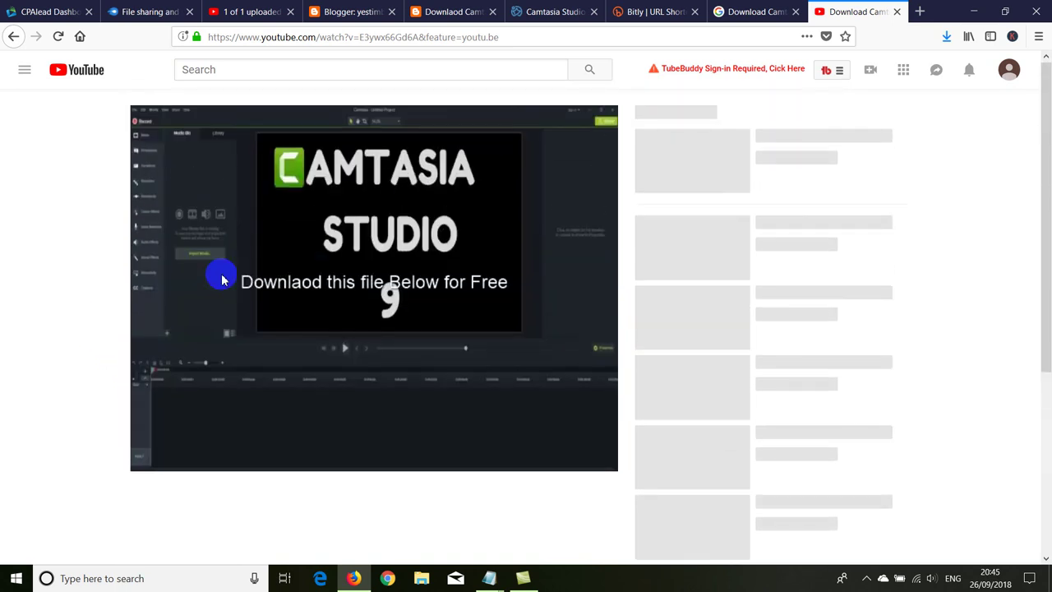
pyautogui.rightClick(59, 212)
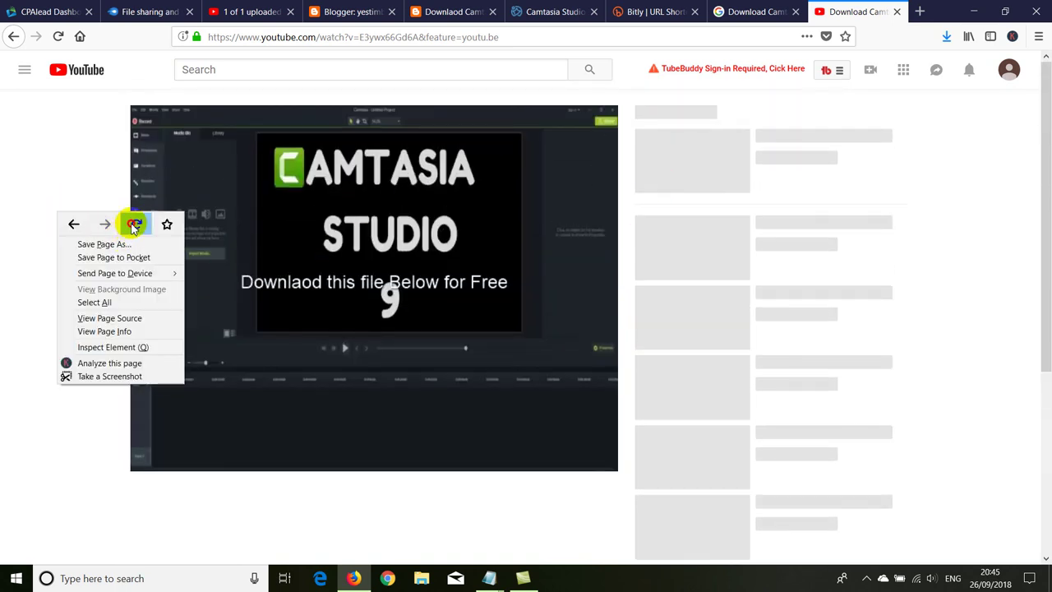
pyautogui.click(134, 222)
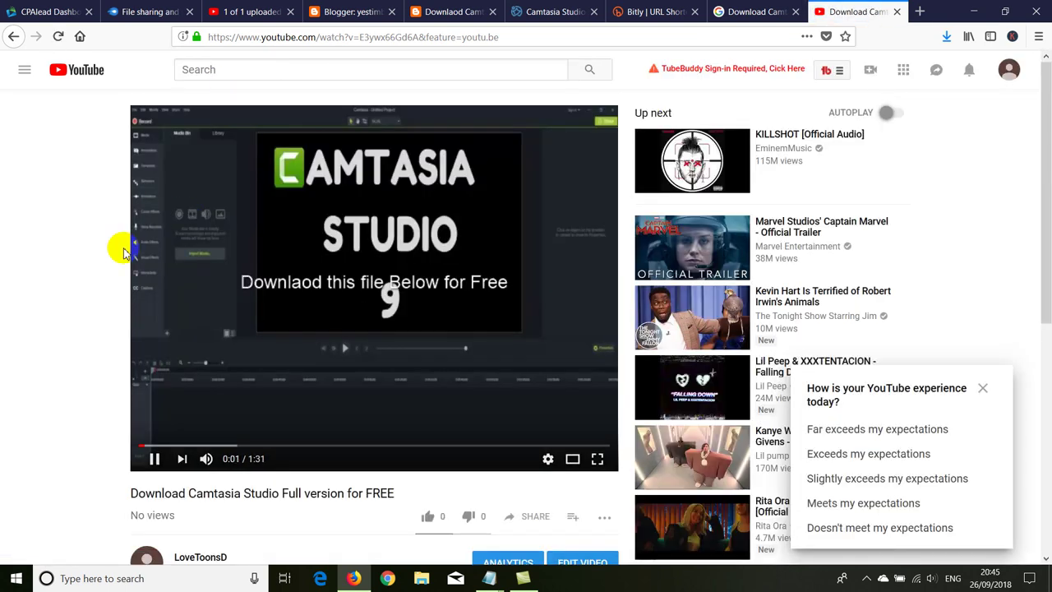
# Step: Follow the bit.ly description link to the blog post showing the 'Unlock this Content' locker
pyautogui.scroll(-4, 123, 244)
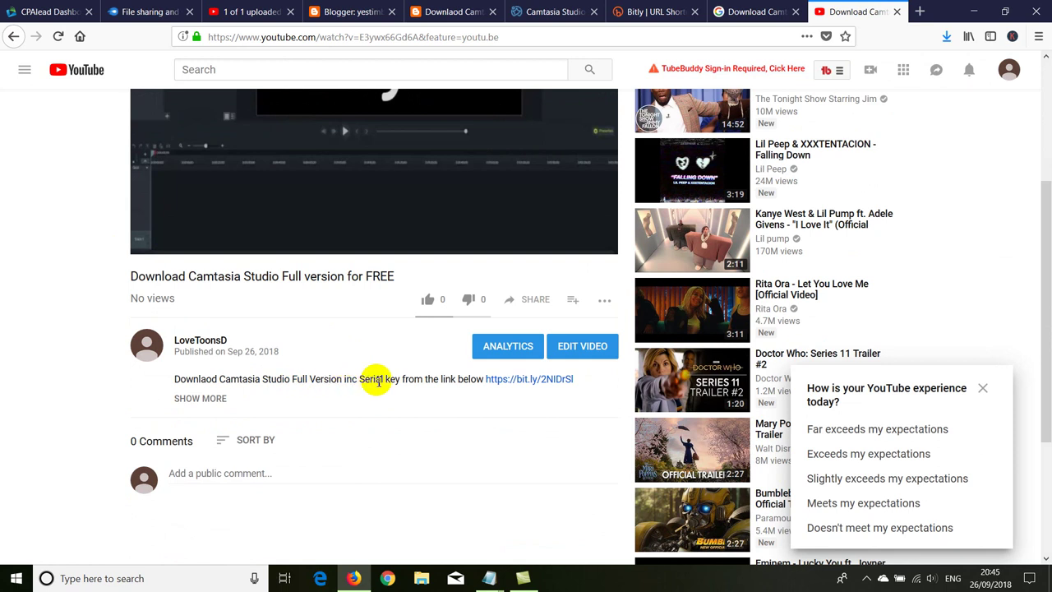
pyautogui.click(511, 383)
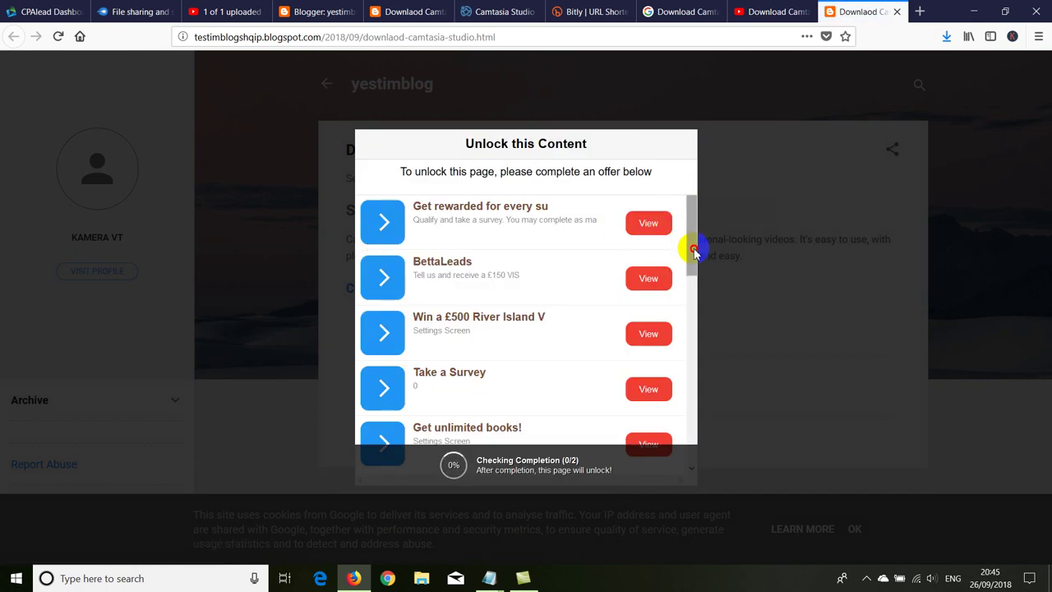
pyautogui.doubleClick(568, 460)
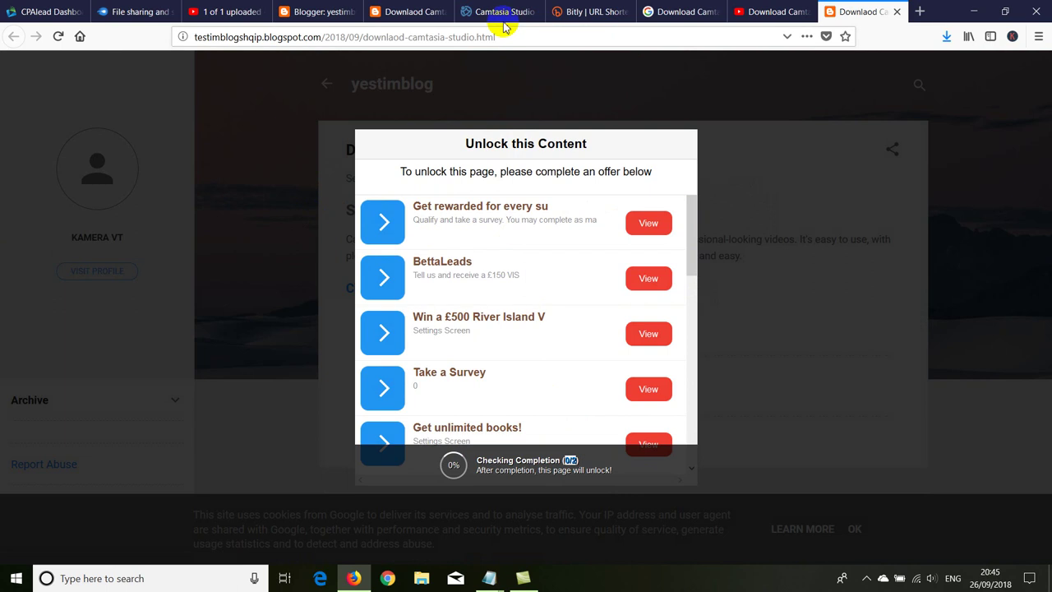
pyautogui.click(337, 16)
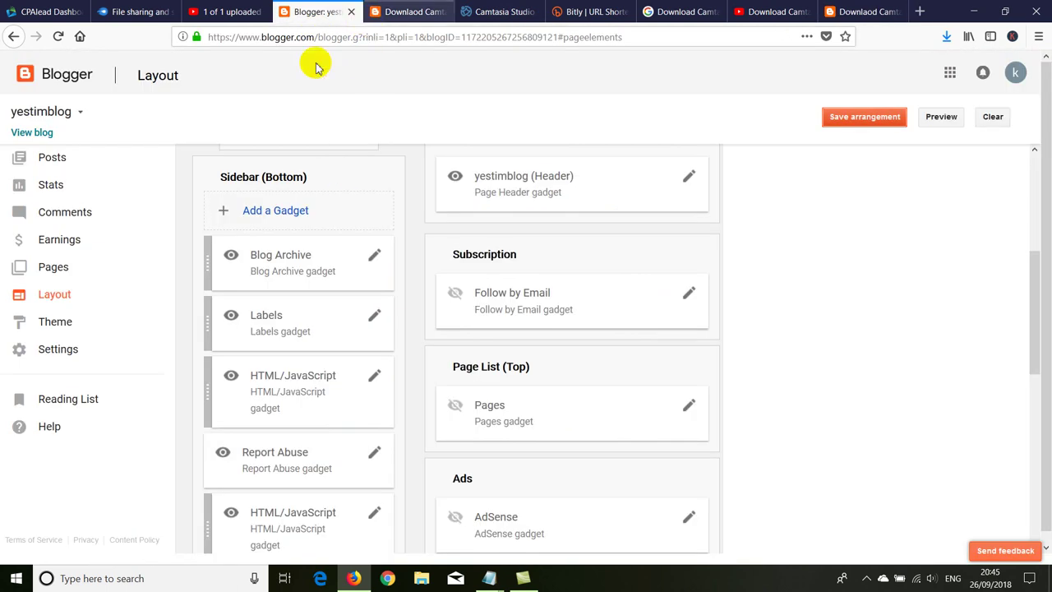
# Step: Insert the uploaded maxresdefault Camtasia thumbnail at the top of the Downlaod Camtasia Studio post
pyautogui.click(62, 162)
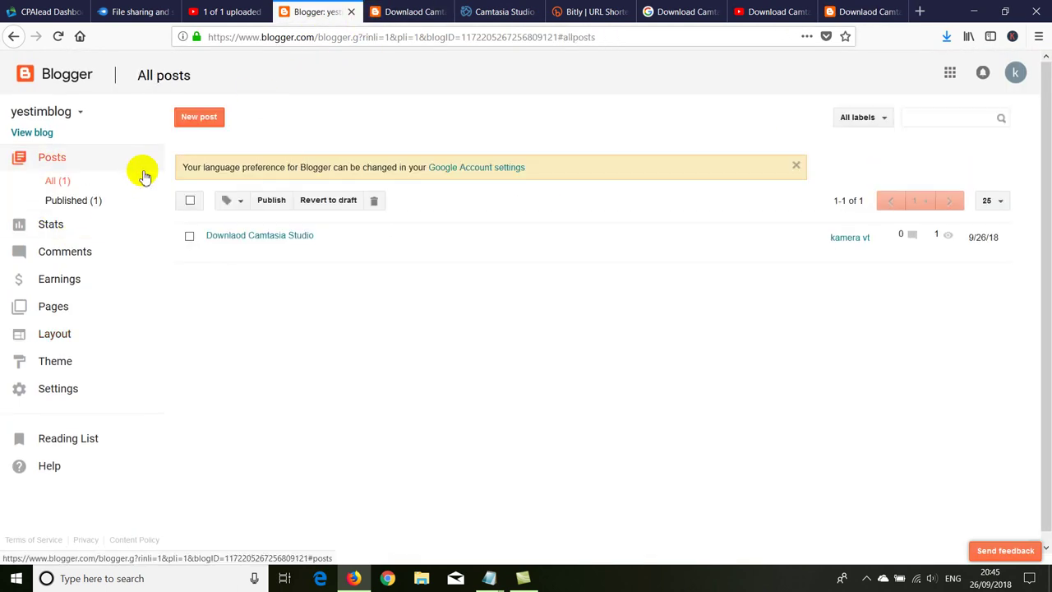
pyautogui.click(222, 248)
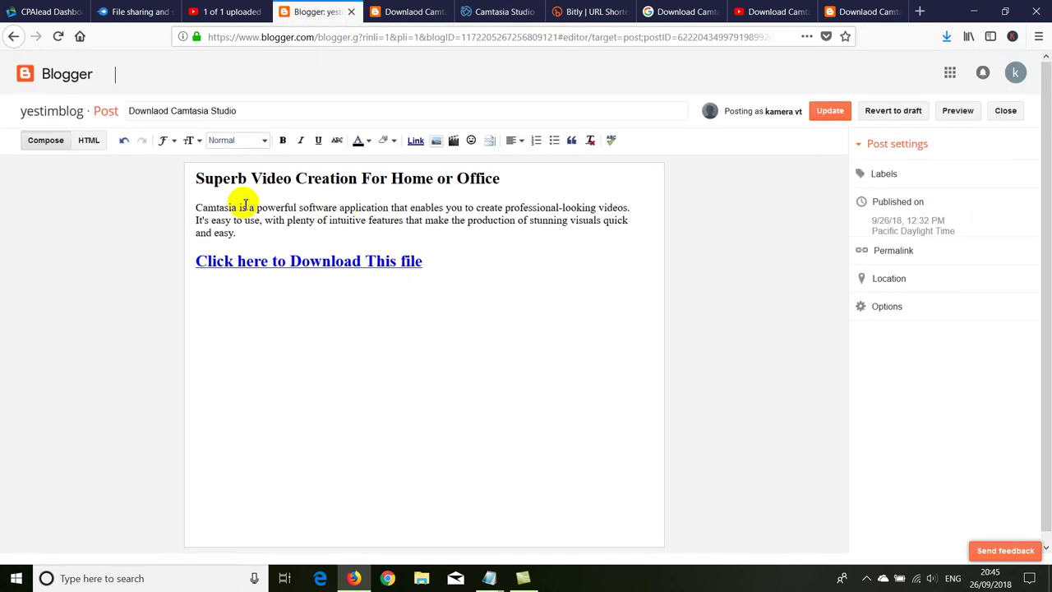
pyautogui.click(191, 207)
pyautogui.click(436, 141)
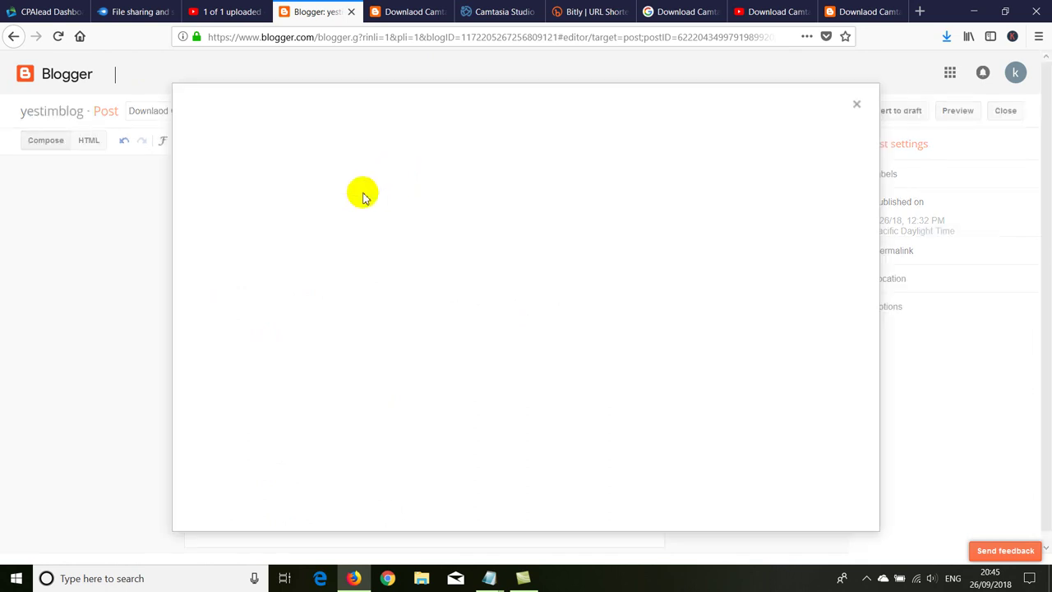
pyautogui.click(280, 209)
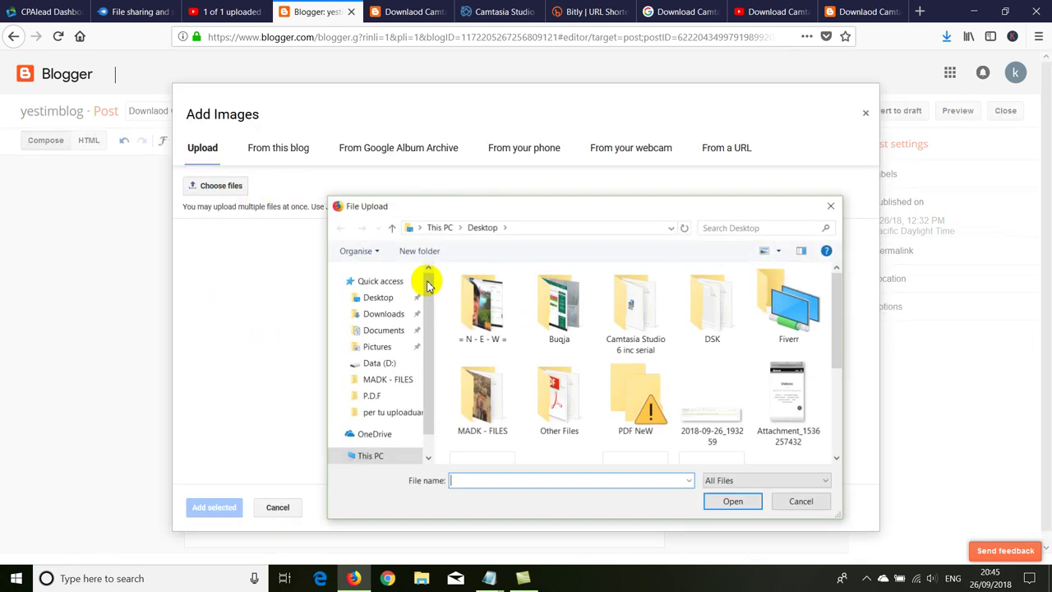
pyautogui.scroll(-5, 587, 378)
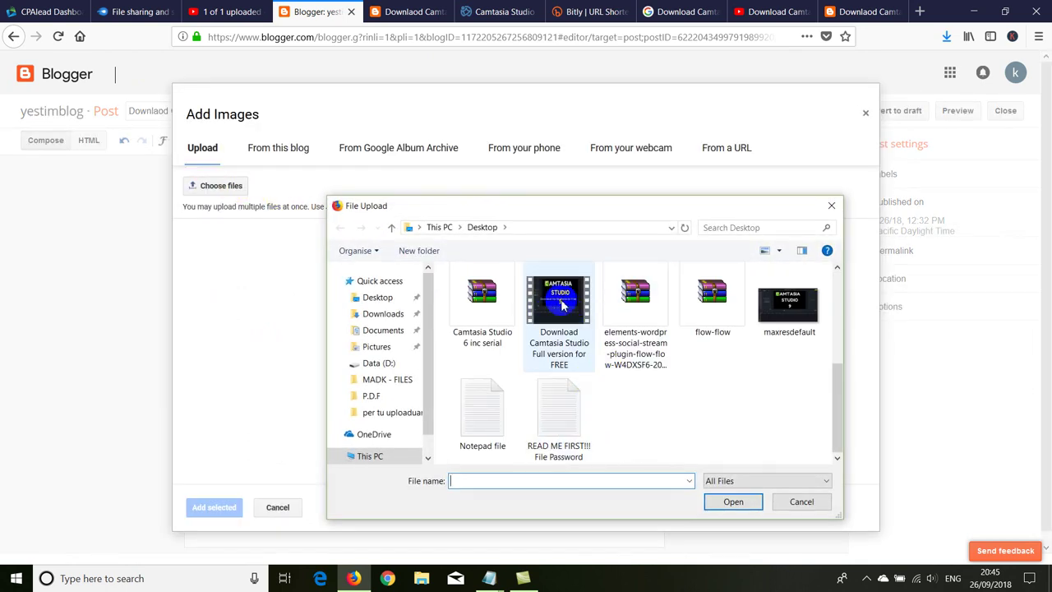
pyautogui.doubleClick(787, 304)
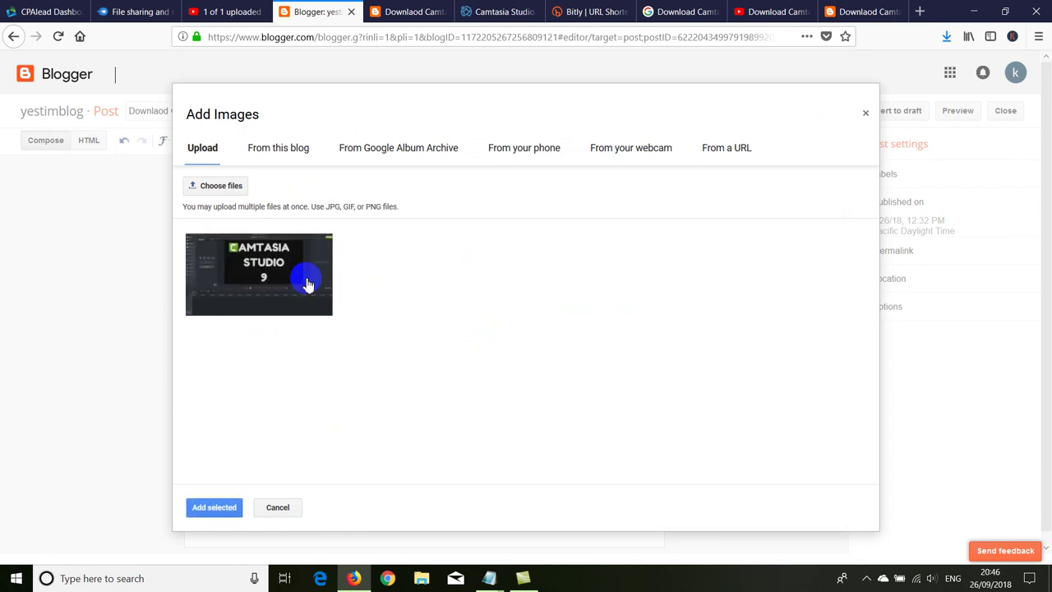
pyautogui.doubleClick(292, 279)
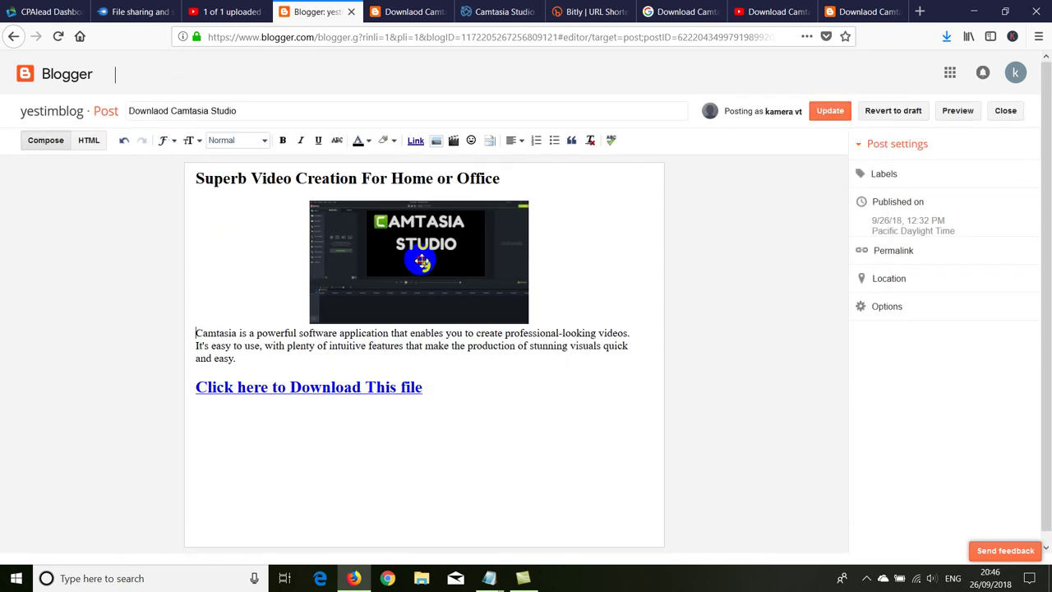
# Step: Align the image right at Large size, update the post, and reload the live blog page
pyautogui.click(421, 261)
pyautogui.click(525, 332)
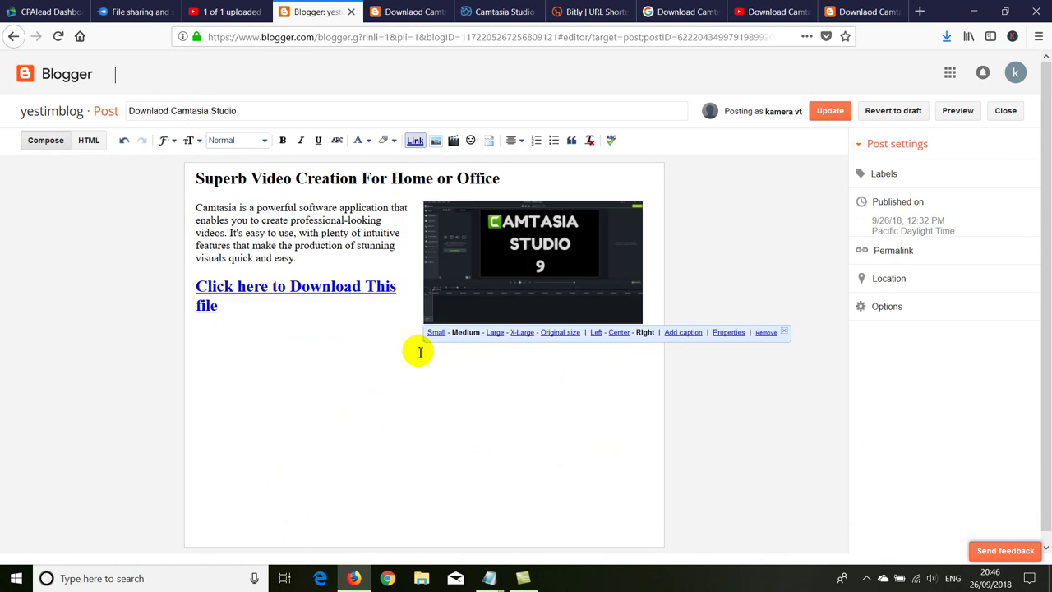
pyautogui.click(495, 333)
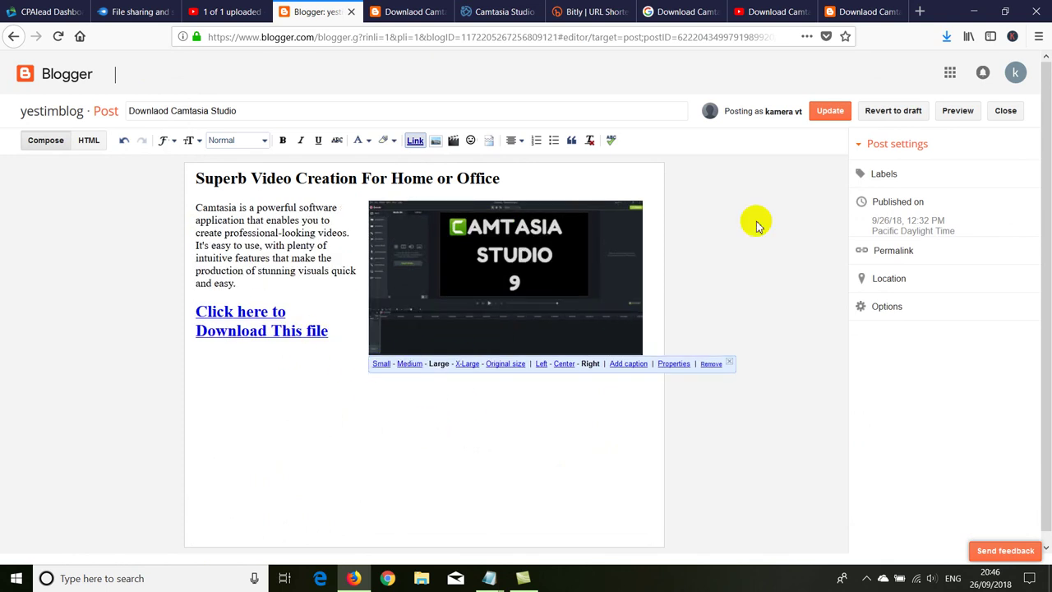
pyautogui.click(826, 110)
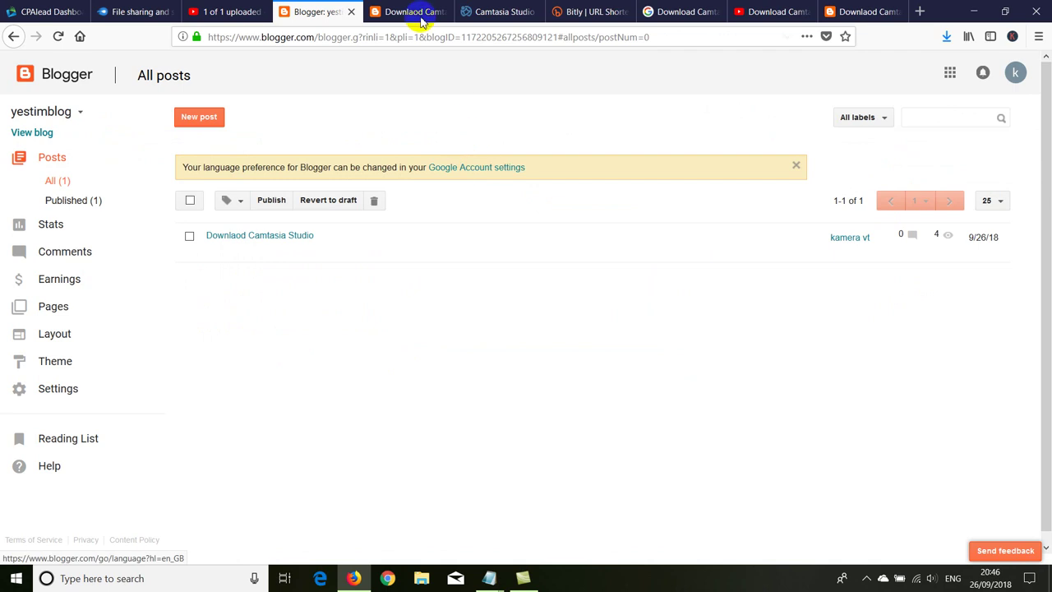
pyautogui.click(411, 13)
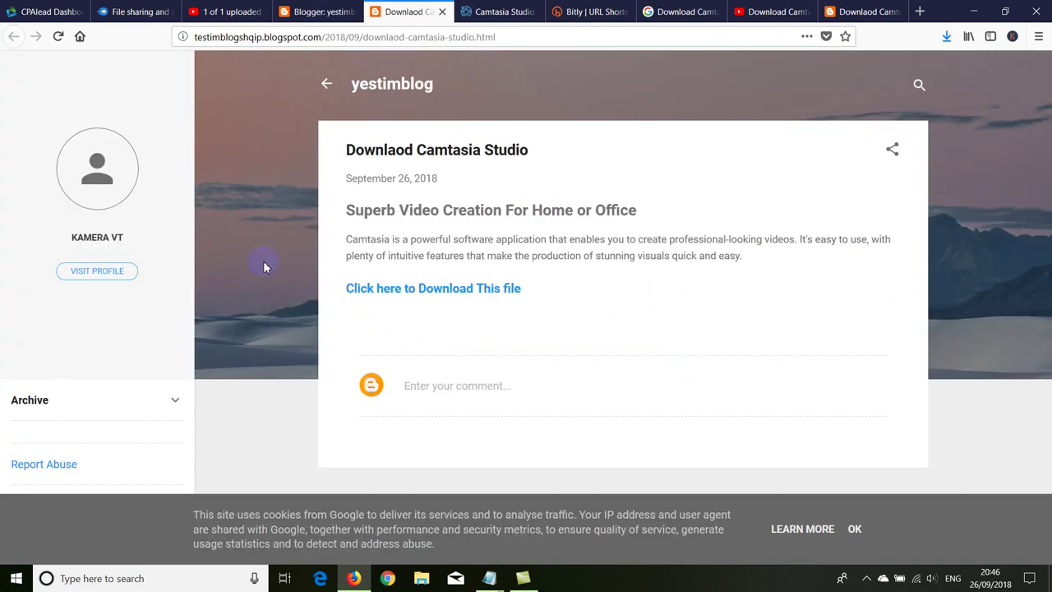
pyautogui.rightClick(293, 87)
# Step: Reload the locked live post, check the YouTube share page, then go back to the post
pyautogui.click(372, 101)
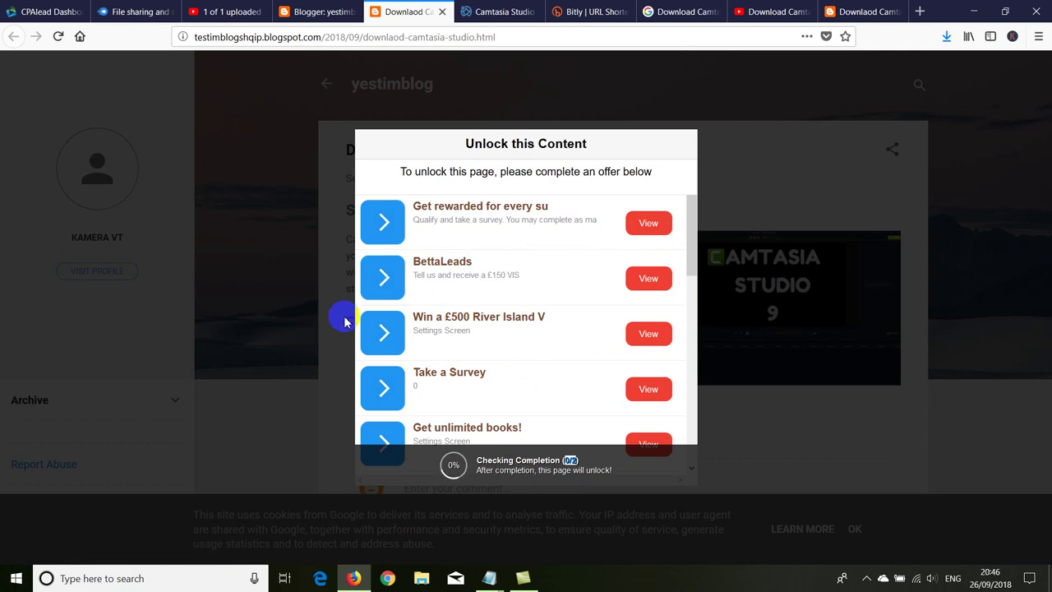
pyautogui.click(976, 11)
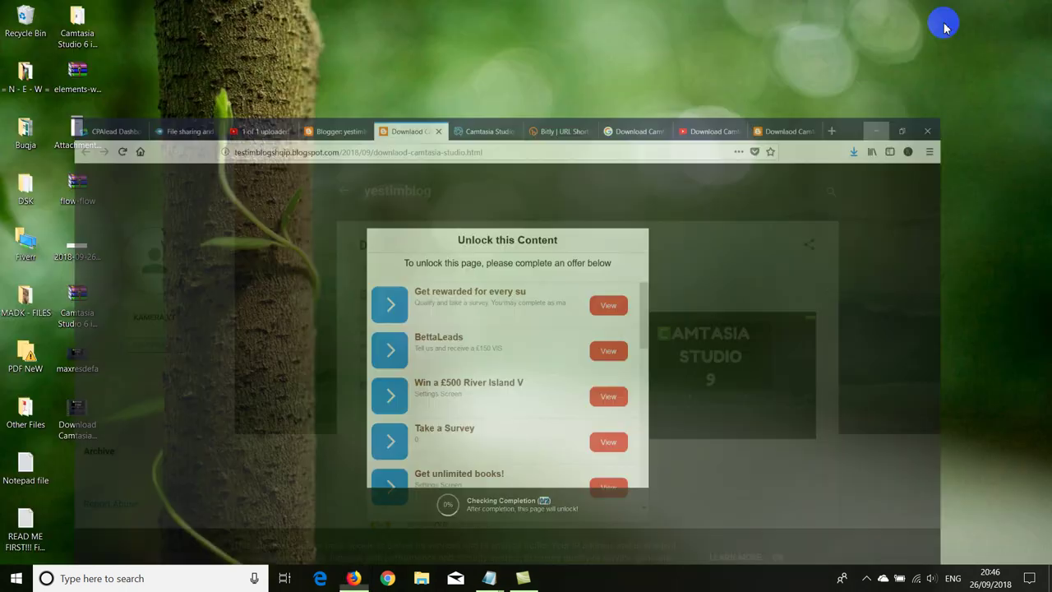
pyautogui.click(353, 578)
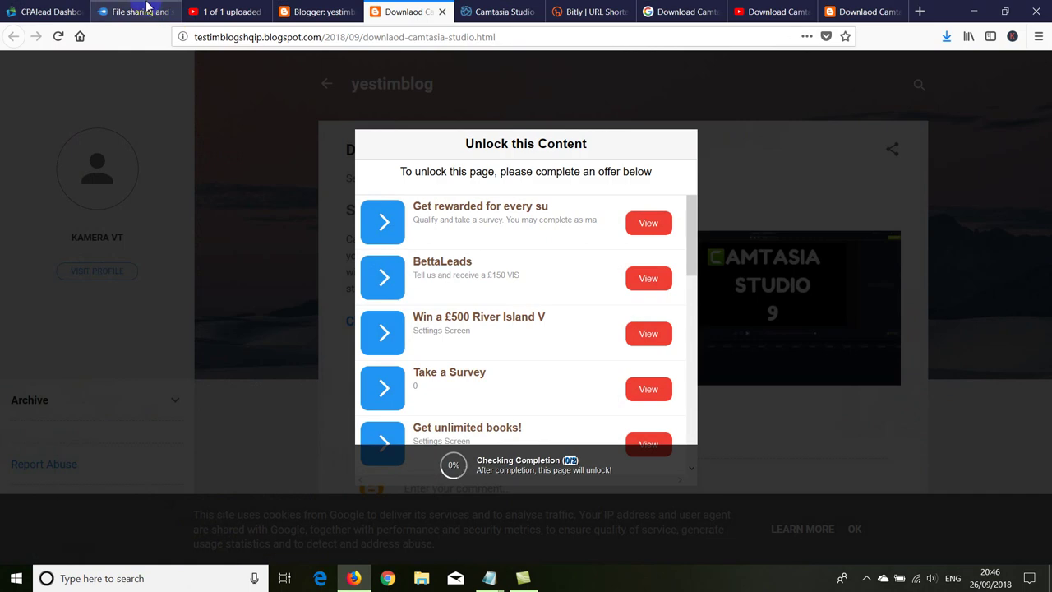
pyautogui.click(222, 12)
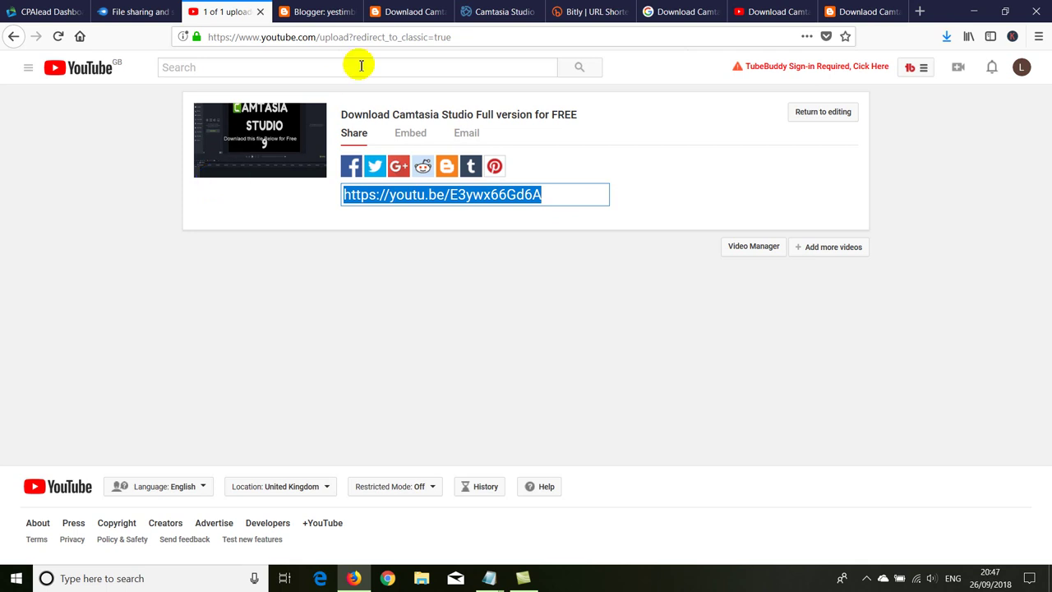
pyautogui.click(402, 15)
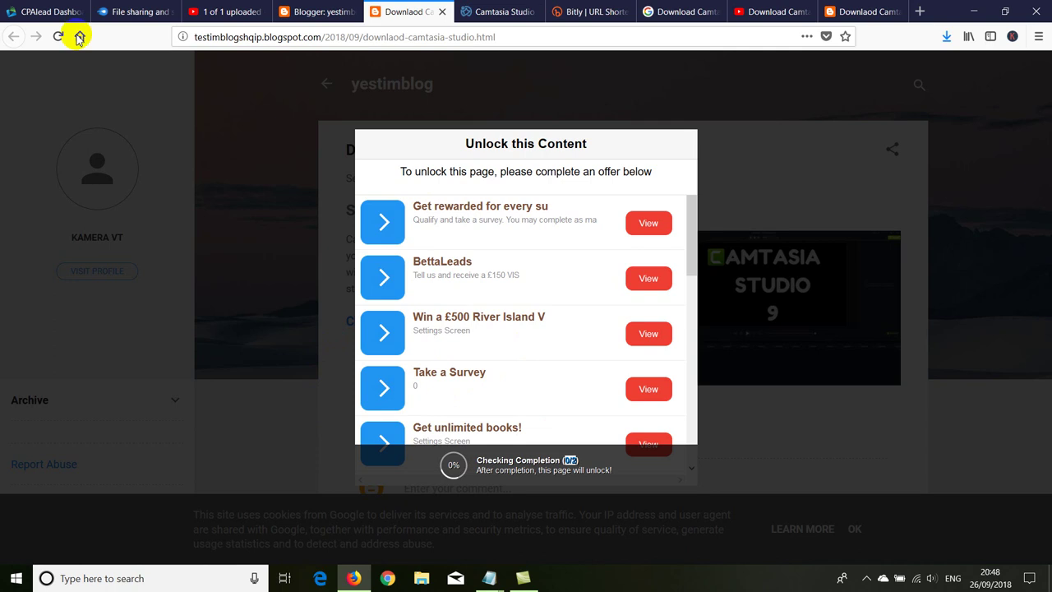
# Step: Switch to the CPAlead dashboard showing the testim2 locker's script code
pyautogui.click(58, 11)
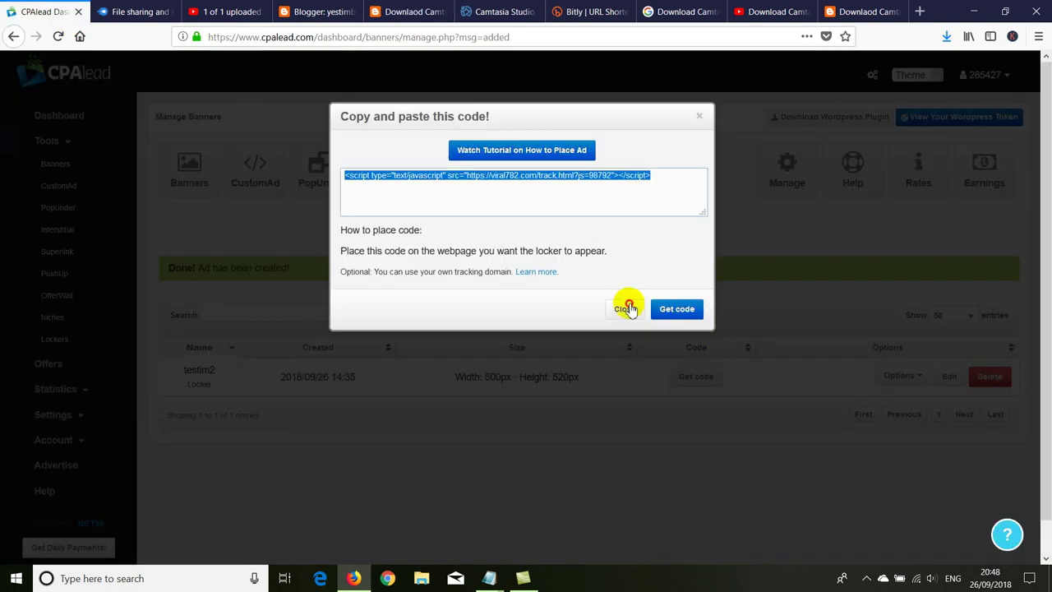
# Step: Close the locker code window, open My Account to review payment methods, and expand Tools
pyautogui.click(618, 306)
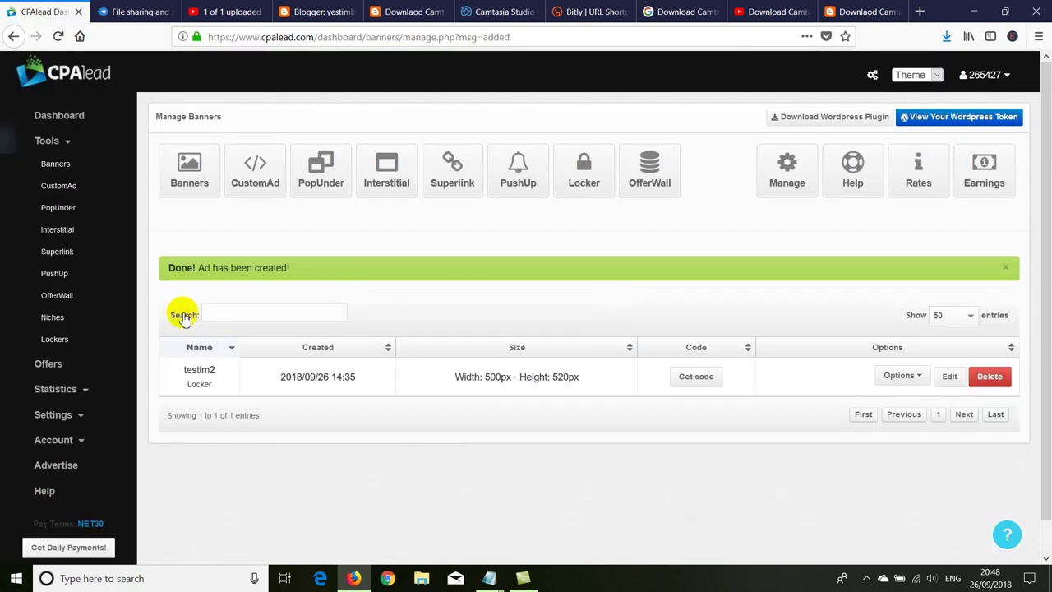
pyautogui.click(59, 444)
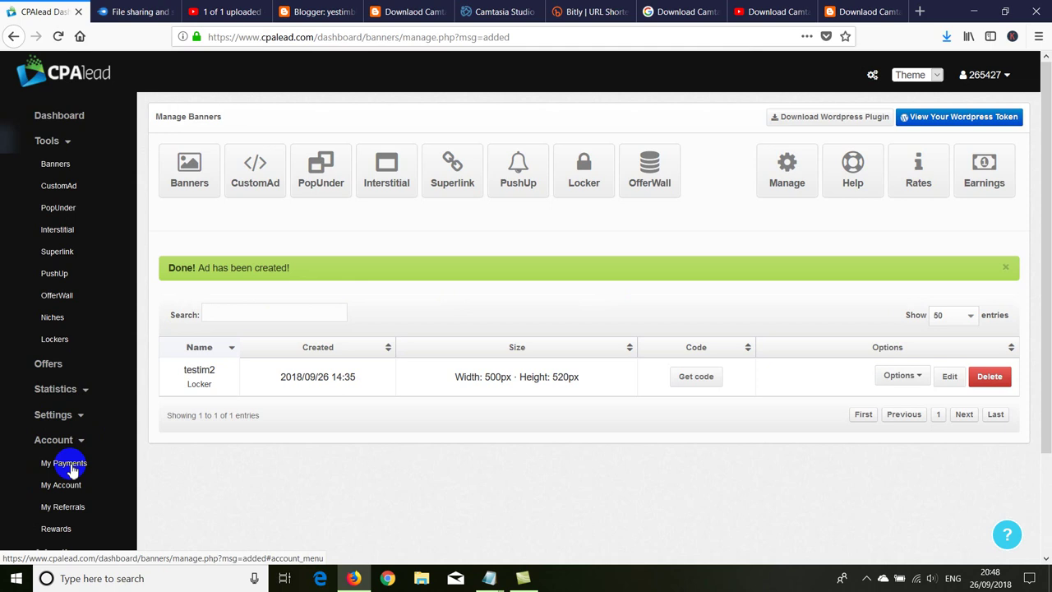
pyautogui.scroll(-1, 99, 439)
pyautogui.click(71, 410)
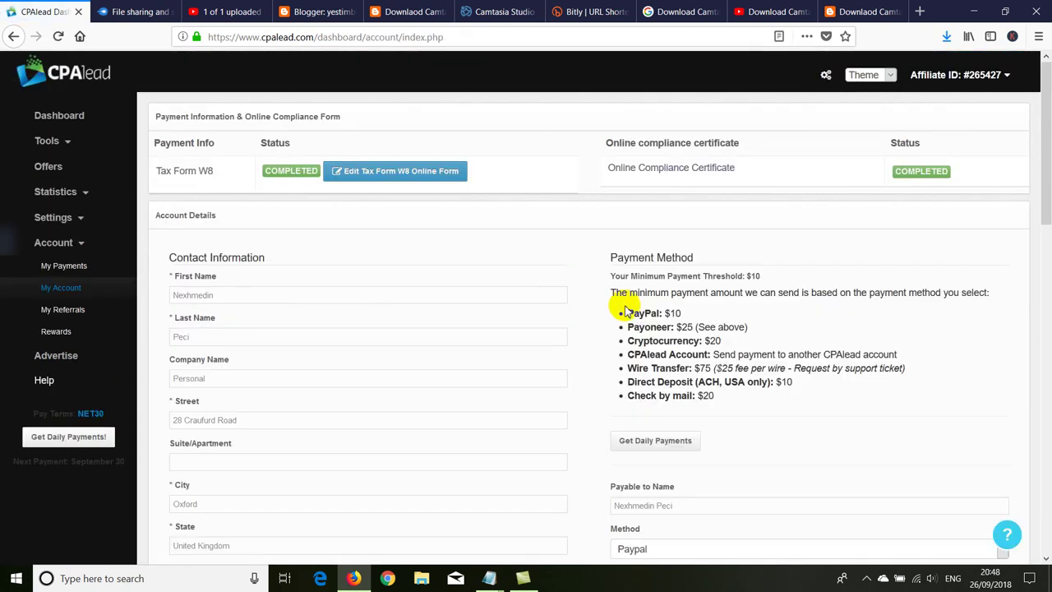
pyautogui.moveTo(714, 399); pyautogui.dragTo(622, 317)
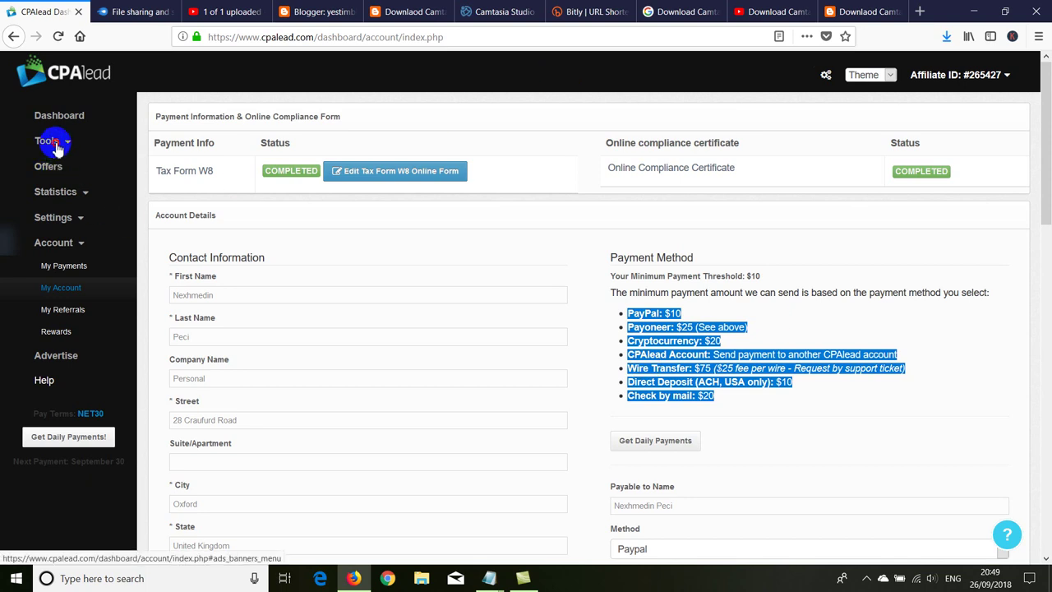
pyautogui.click(51, 142)
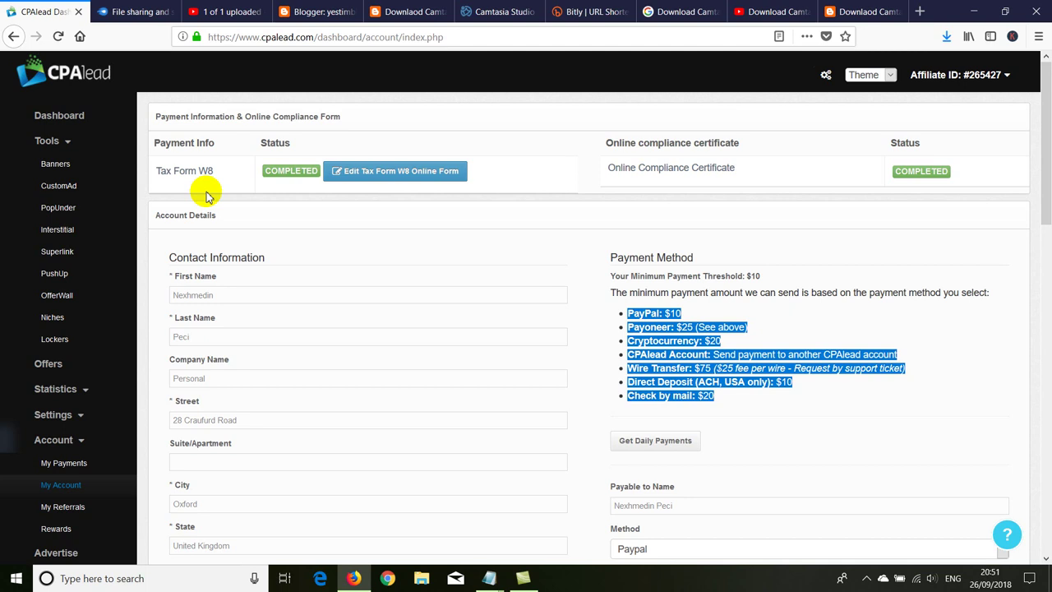
# Step: Bring up the open Notepad windows from the taskbar
pyautogui.click(489, 578)
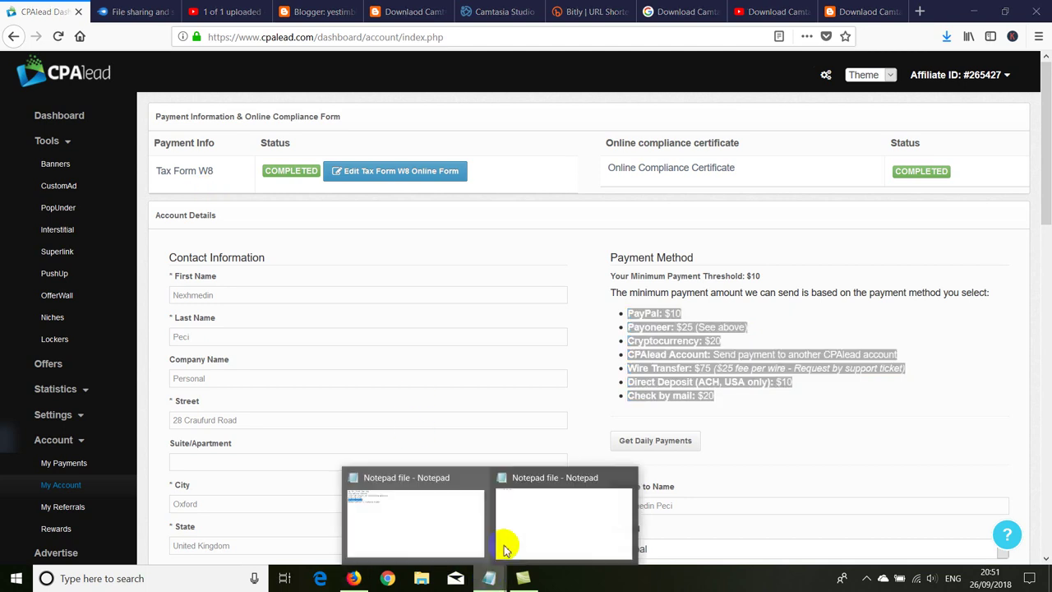
# Step: Review the first two note lines about CPALead and file sharing, then switch to Blogger's All posts
pyautogui.click(415, 517)
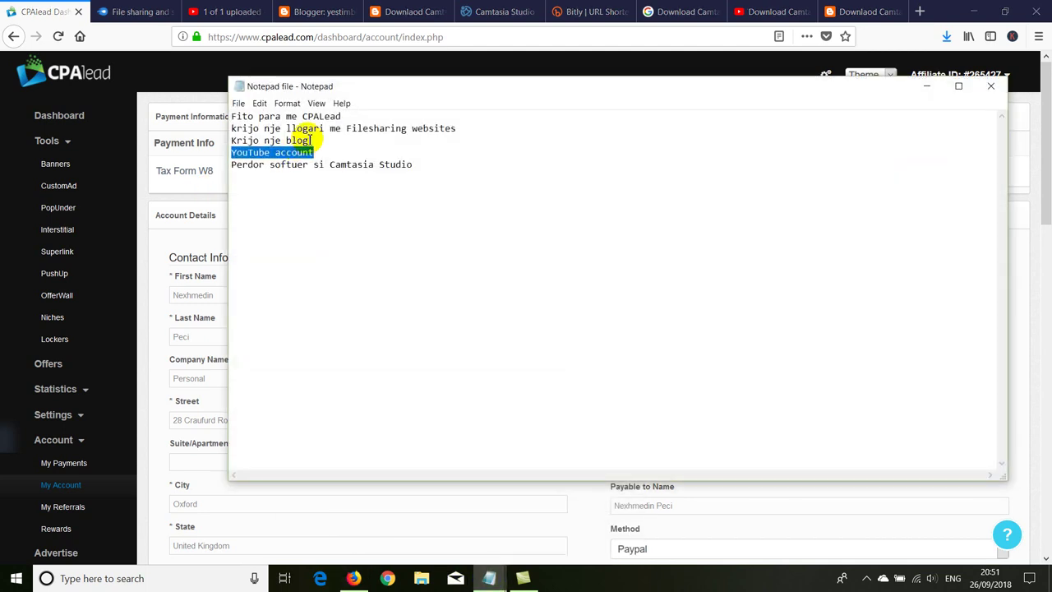
pyautogui.moveTo(341, 116); pyautogui.dragTo(227, 116)
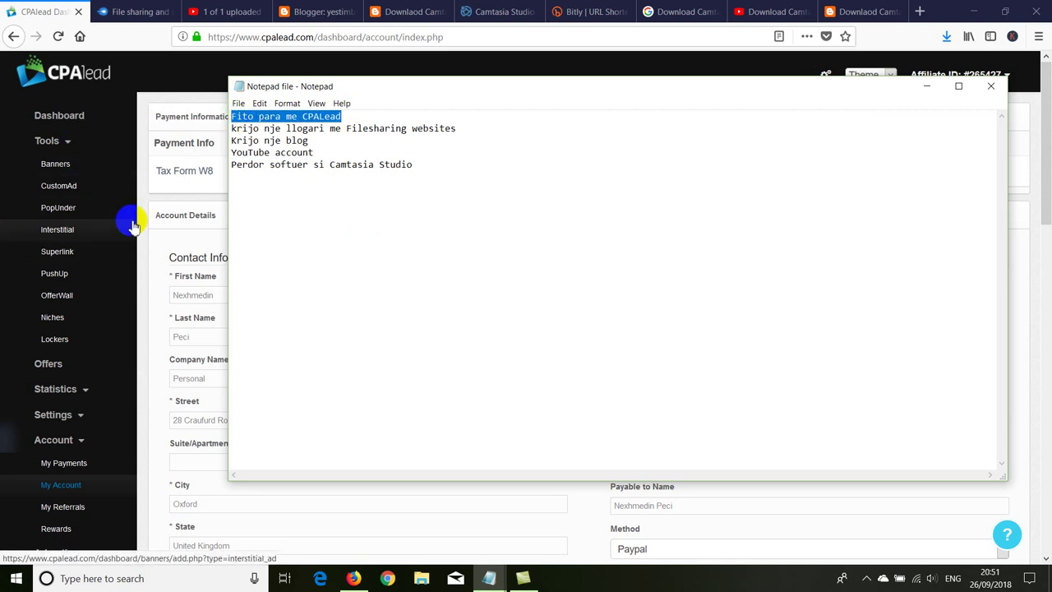
pyautogui.click(454, 129)
pyautogui.moveTo(454, 129); pyautogui.dragTo(227, 130)
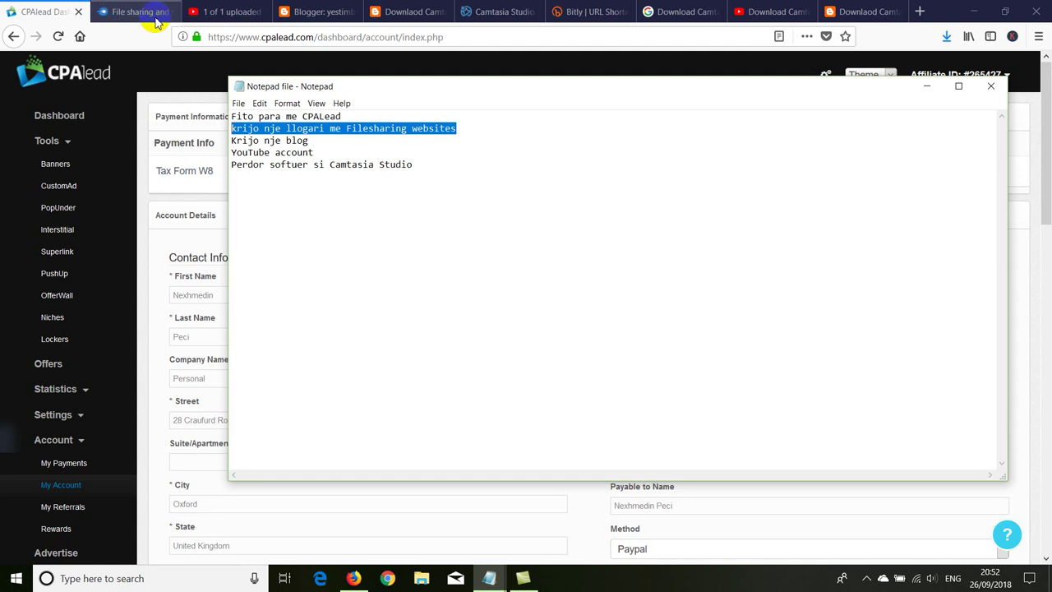
pyautogui.click(302, 12)
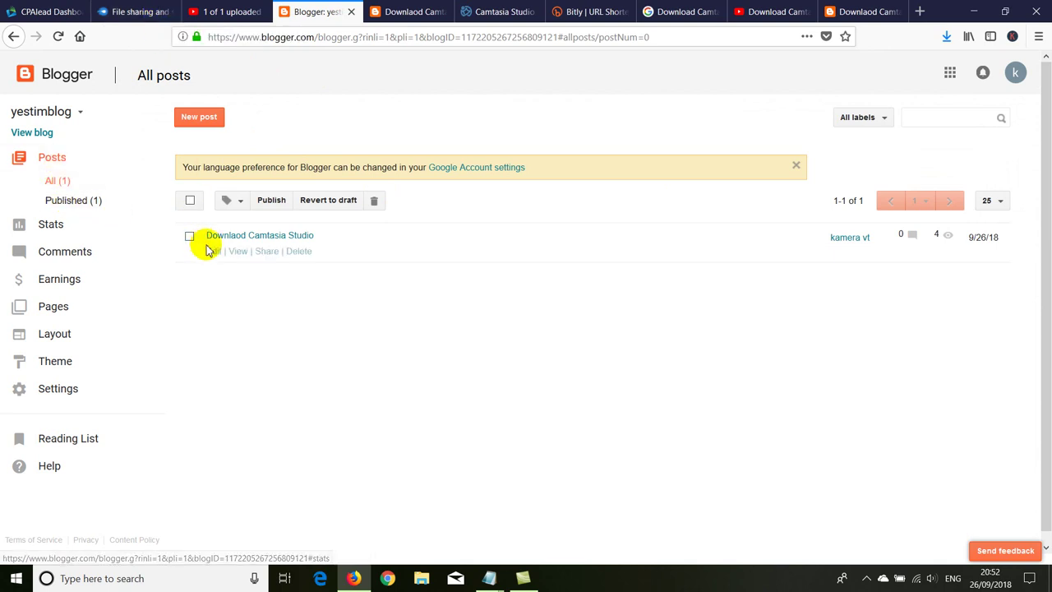
# Step: Edit the Camtasia post, unlink 'Click here to Download This file', and open Google in a new tab
pyautogui.click(211, 251)
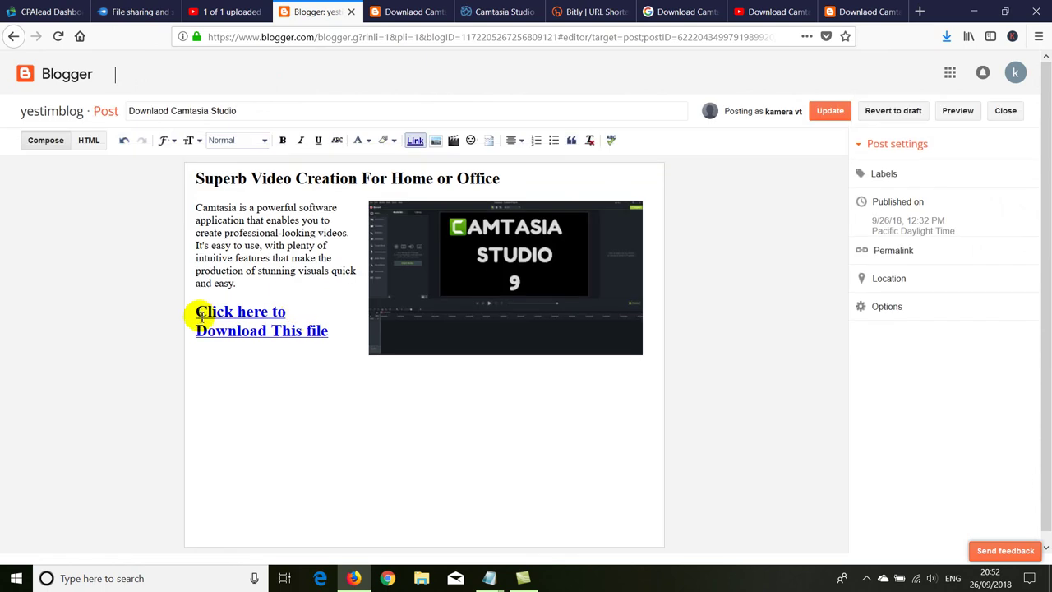
pyautogui.moveTo(200, 315); pyautogui.dragTo(326, 330)
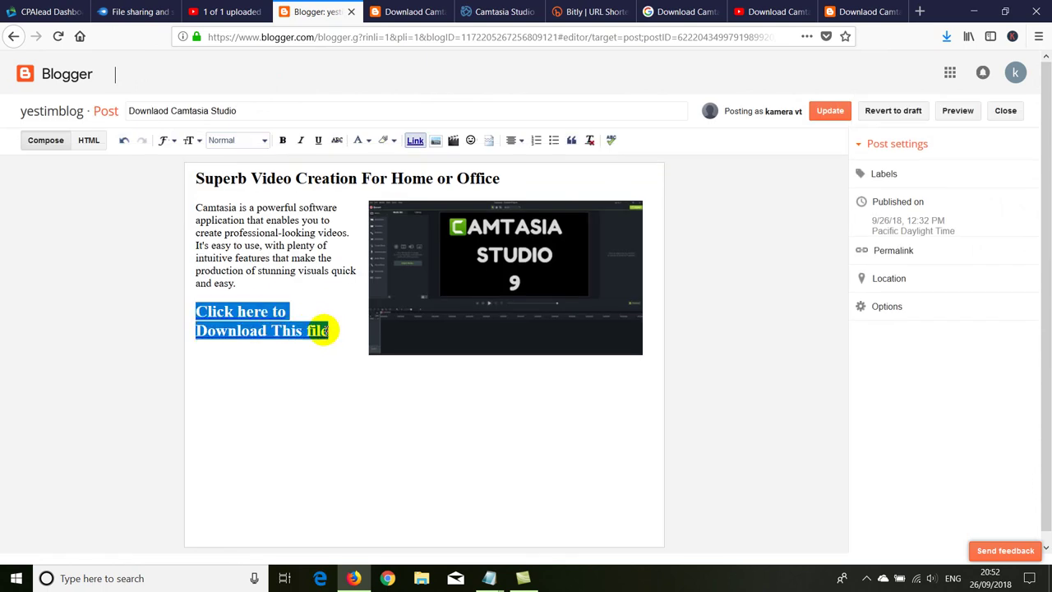
pyautogui.click(415, 141)
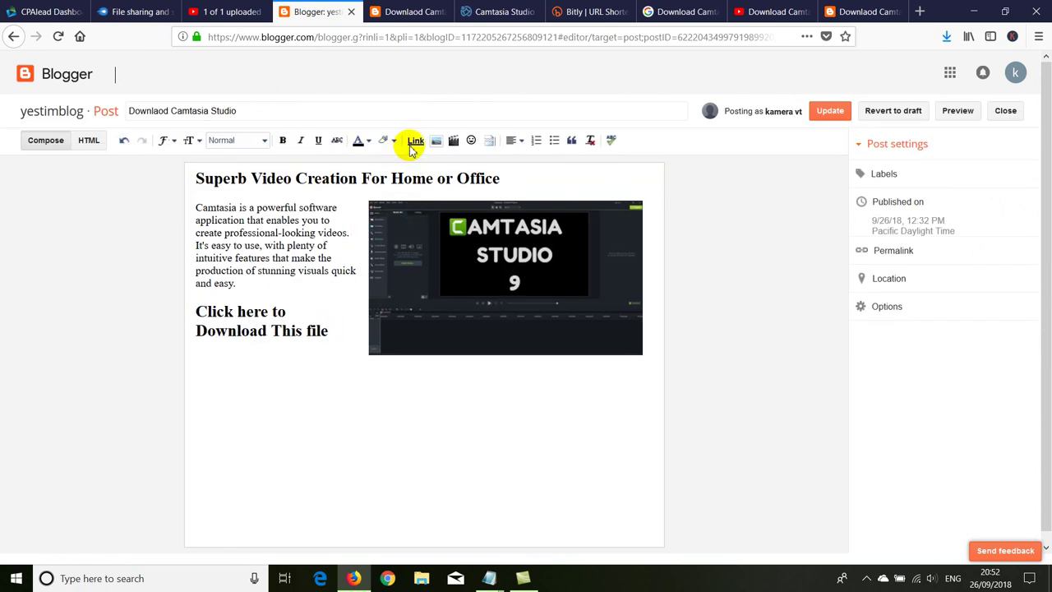
pyautogui.click(415, 140)
pyautogui.click(488, 293)
pyautogui.rightClick(492, 296)
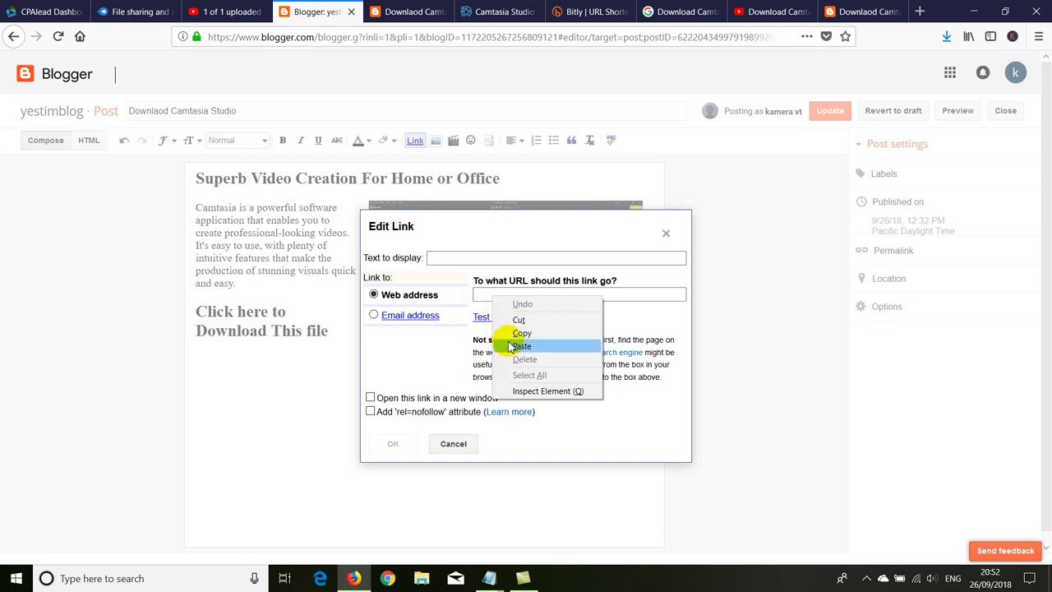
pyautogui.click(919, 12)
pyautogui.click(79, 36)
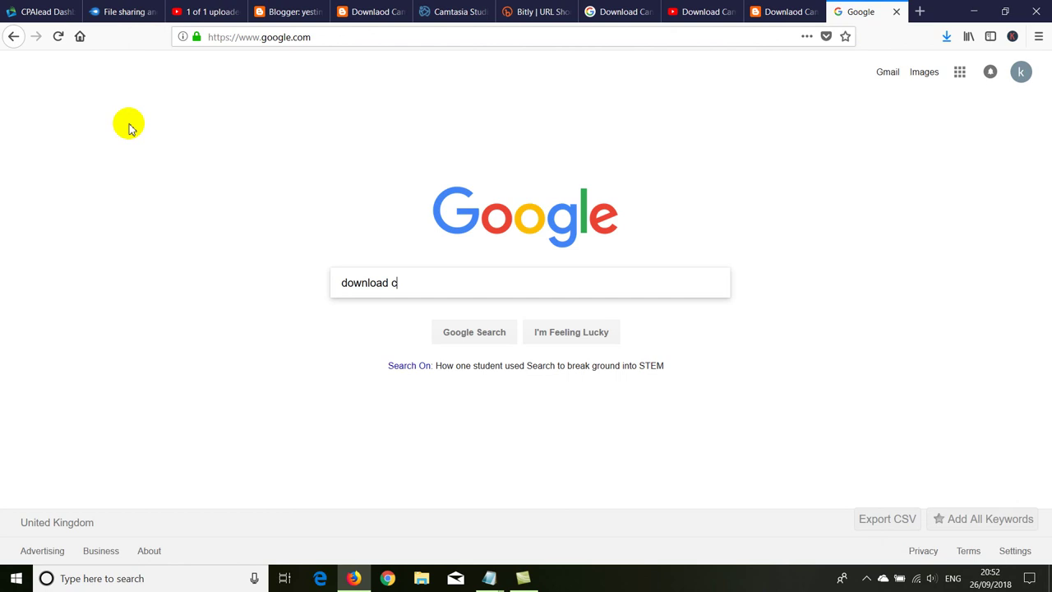
# Step: Search Google for 'download camtasia studio for free' and scroll through the results
pyautogui.write('stuido for free')
pyautogui.press('Return')
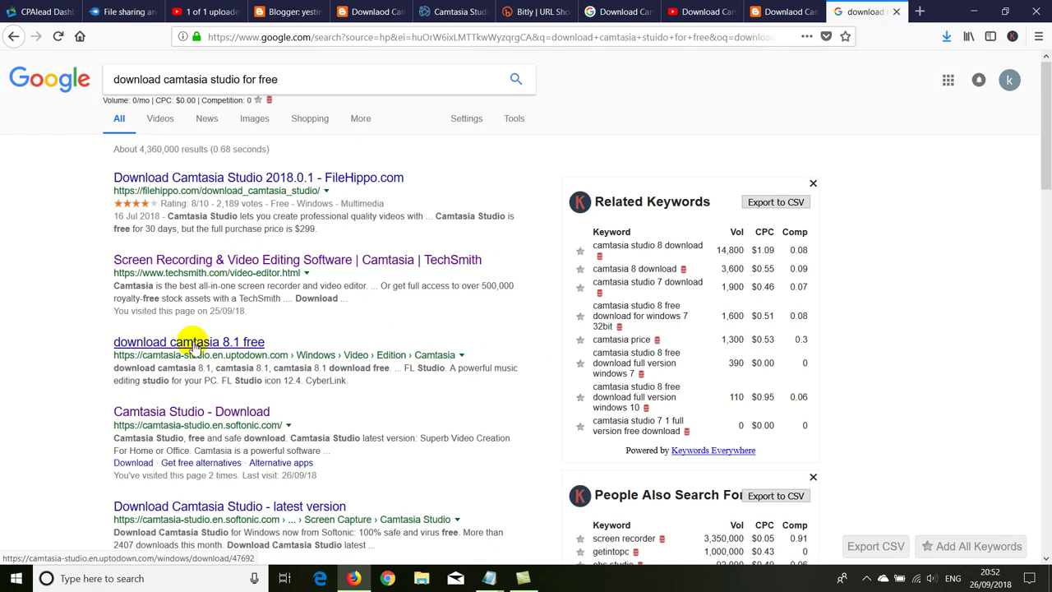
pyautogui.scroll(-1, 190, 379)
pyautogui.scroll(-2, 164, 391)
pyautogui.scroll(2, 146, 345)
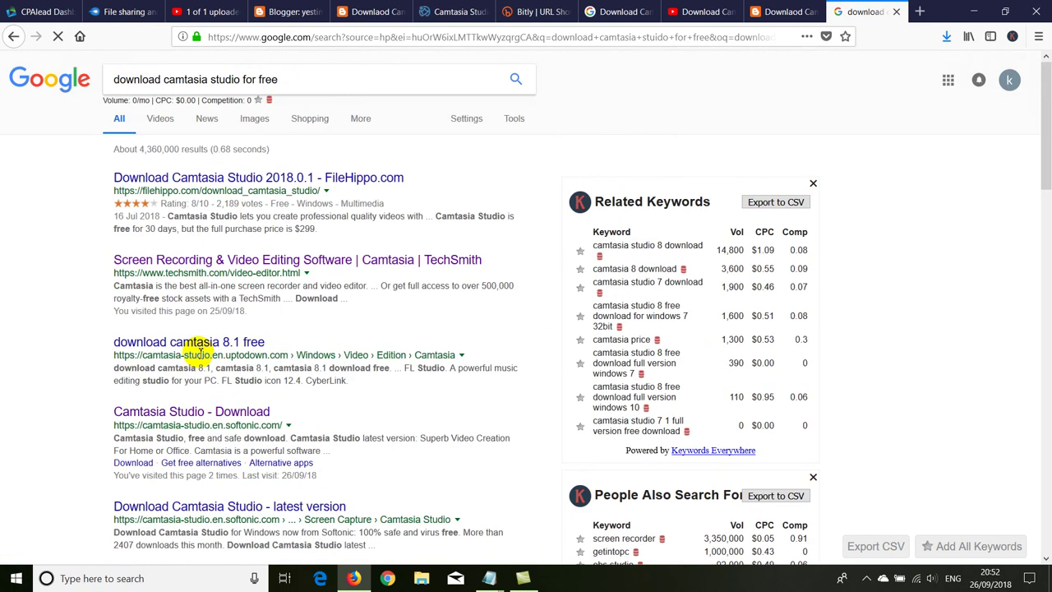
pyautogui.scroll(-2, 189, 222)
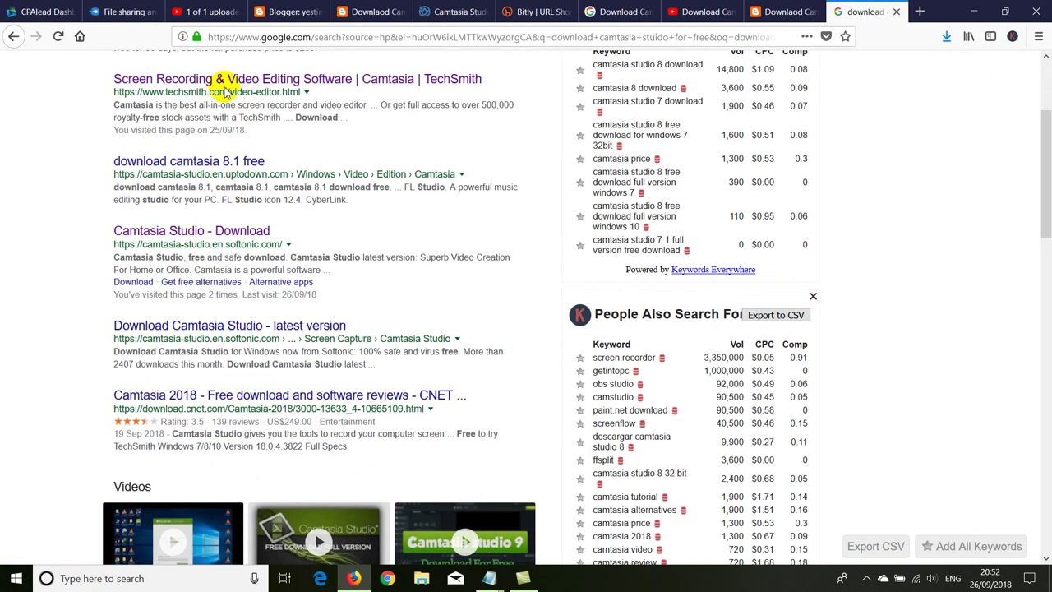
pyautogui.scroll(-3, 247, 139)
pyautogui.scroll(-1, 189, 213)
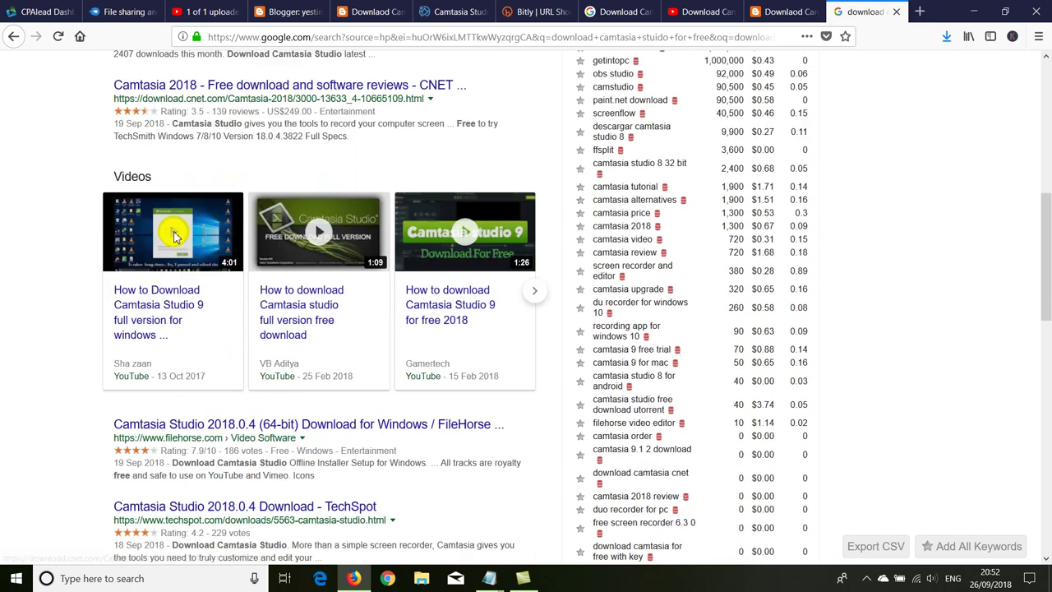
pyautogui.scroll(-2, 173, 236)
# Step: Open the FileHorse Camtasia Studio result in a new tab and copy its web address
pyautogui.middleClick(220, 301)
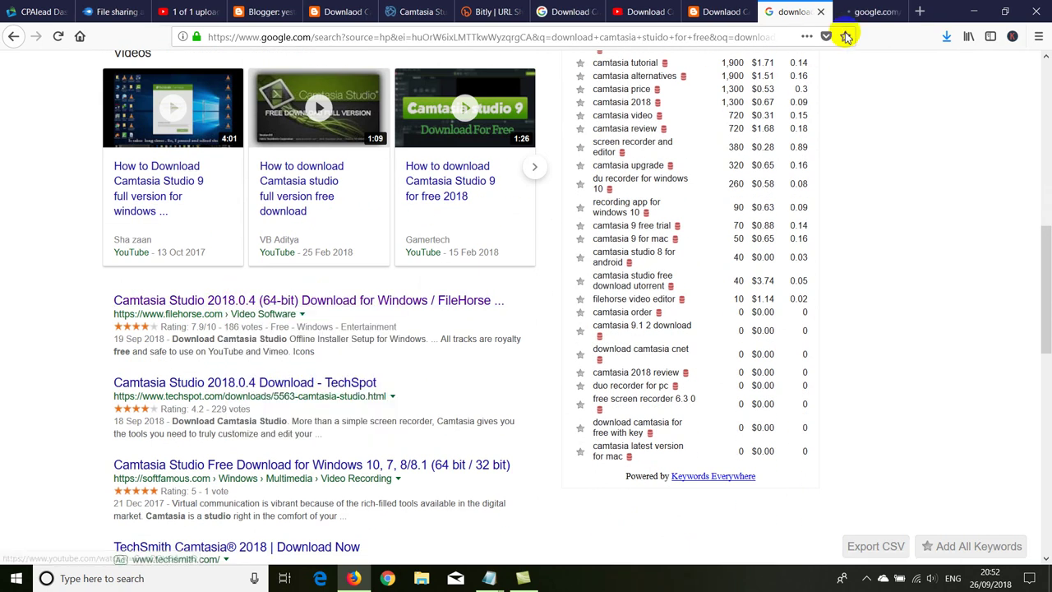
pyautogui.click(873, 12)
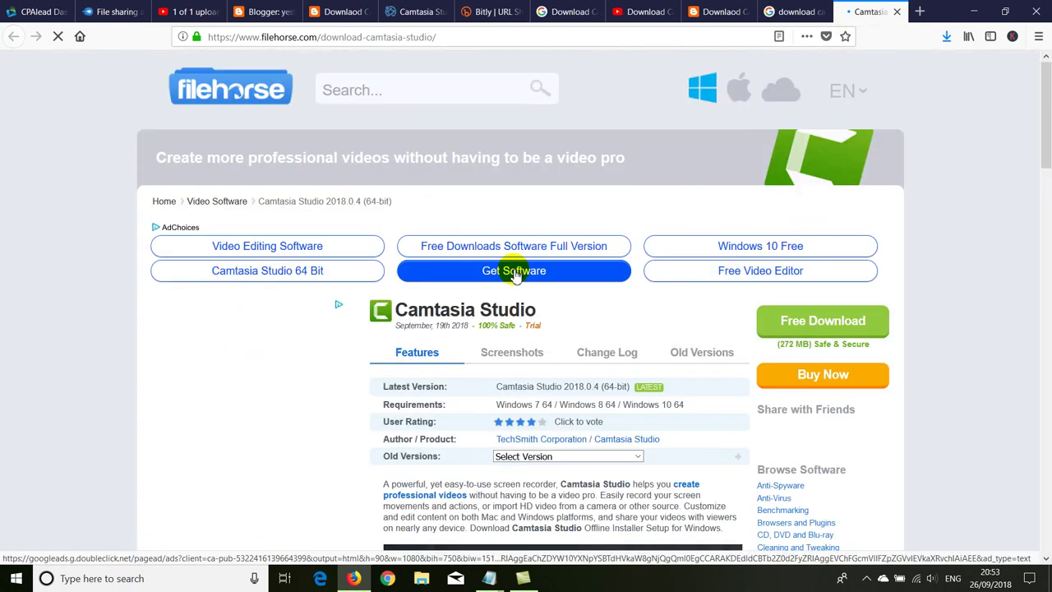
pyautogui.scroll(-1, 575, 275)
pyautogui.click(303, 37)
pyautogui.rightClick(302, 38)
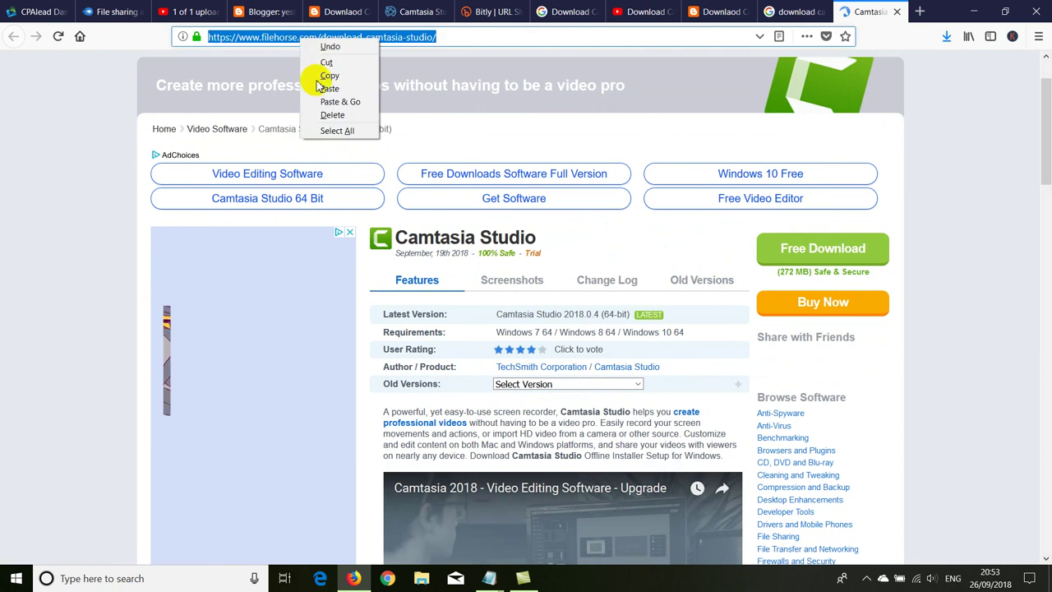
pyautogui.click(329, 75)
# Step: Paste the FileHorse address as a link, then delete the stray address text it inserted
pyautogui.click(187, 11)
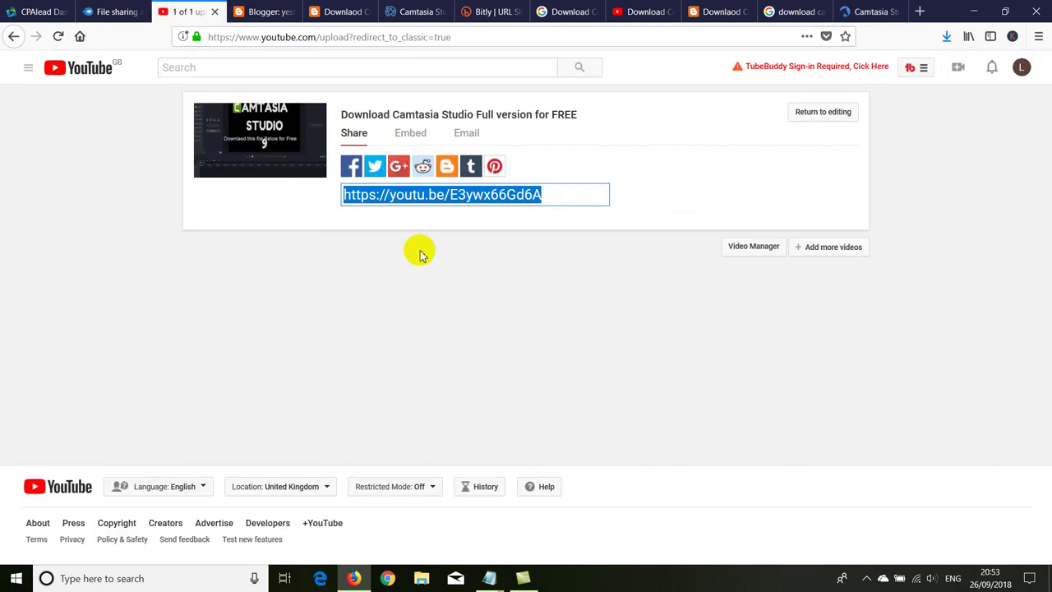
pyautogui.click(263, 11)
pyautogui.click(497, 299)
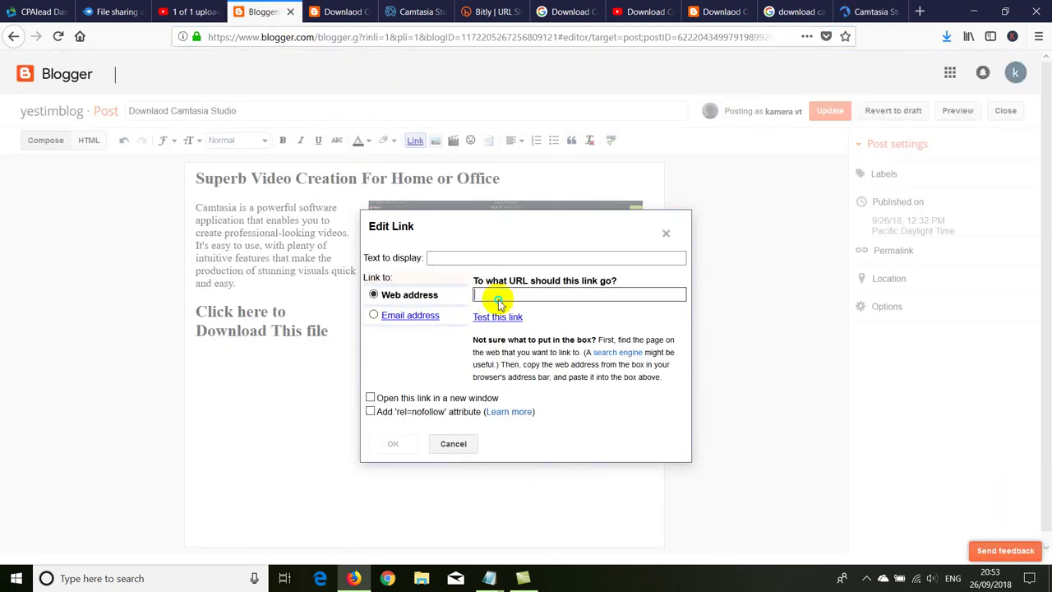
pyautogui.rightClick(496, 299)
pyautogui.click(493, 347)
pyautogui.click(393, 444)
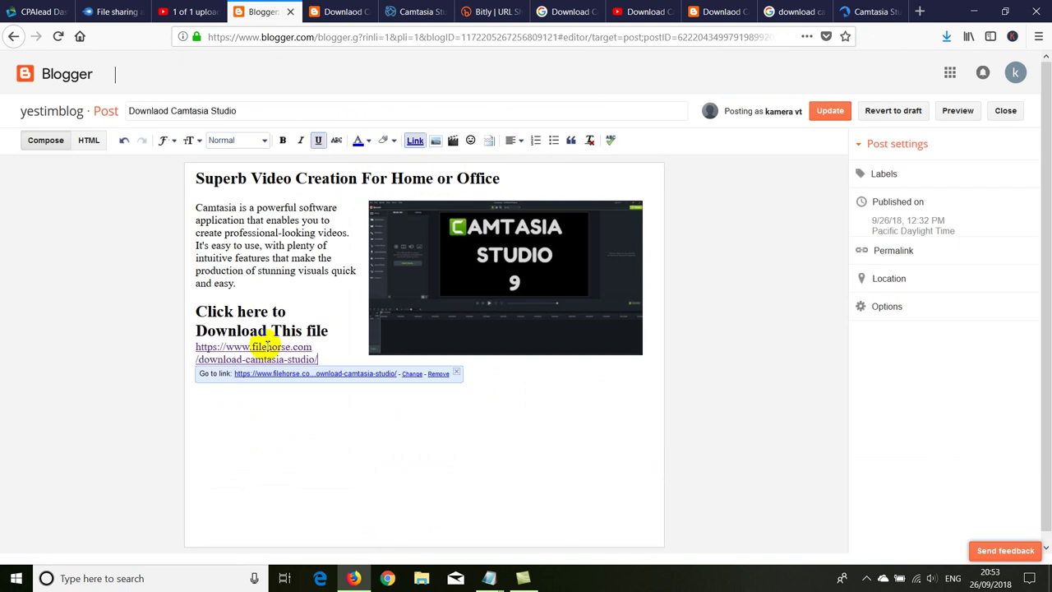
pyautogui.click(277, 321)
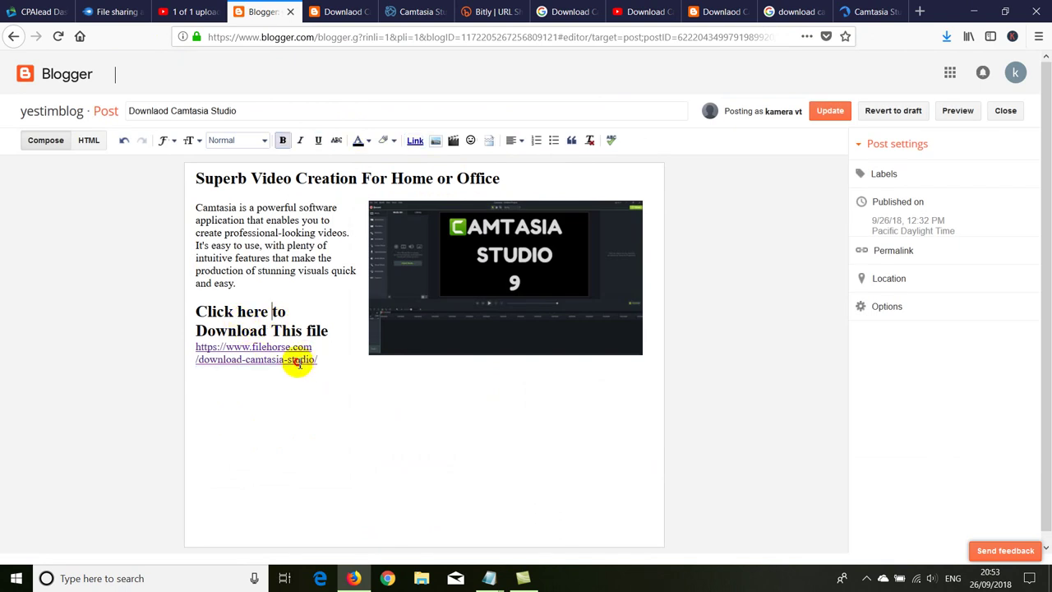
pyautogui.moveTo(317, 362); pyautogui.dragTo(187, 349)
pyautogui.press('BackSpace')
# Step: Link the 'Click here to Download This file' heading to the FileHorse page
pyautogui.doubleClick(317, 330)
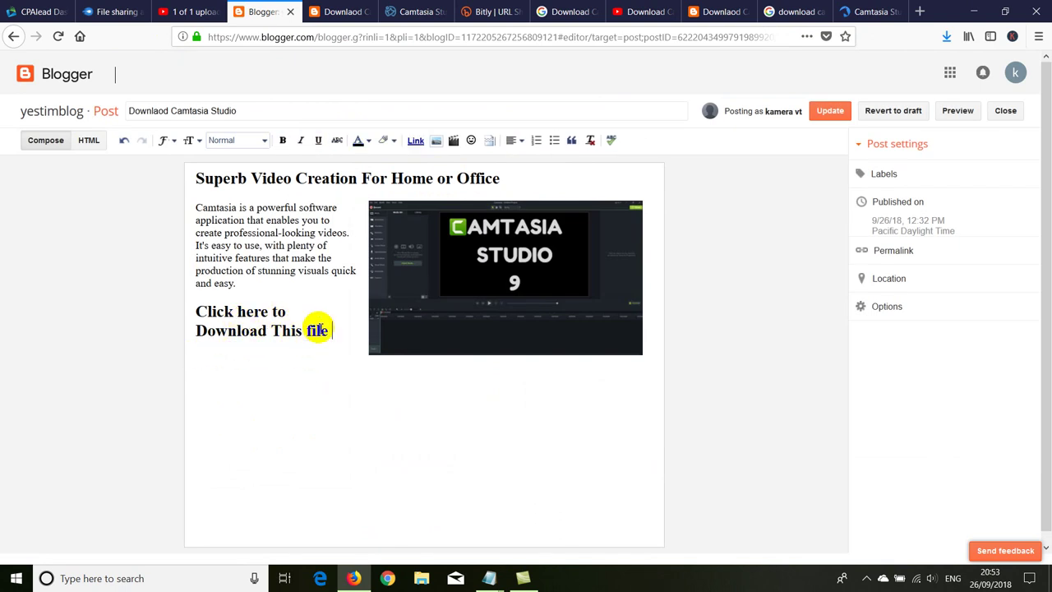
pyautogui.moveTo(325, 330); pyautogui.dragTo(191, 318)
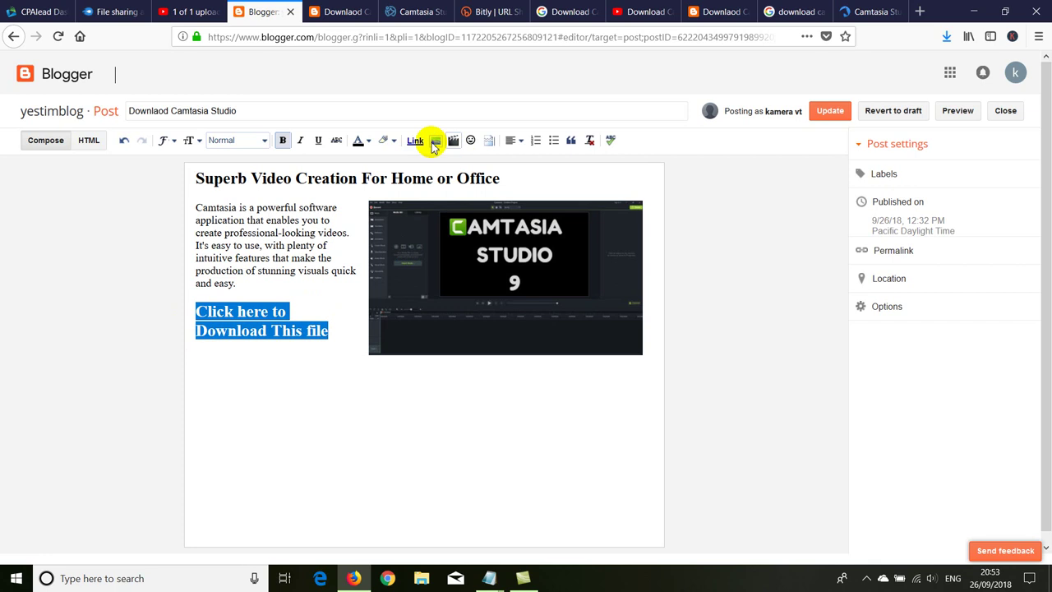
pyautogui.click(415, 141)
pyautogui.click(485, 293)
pyautogui.rightClick(486, 294)
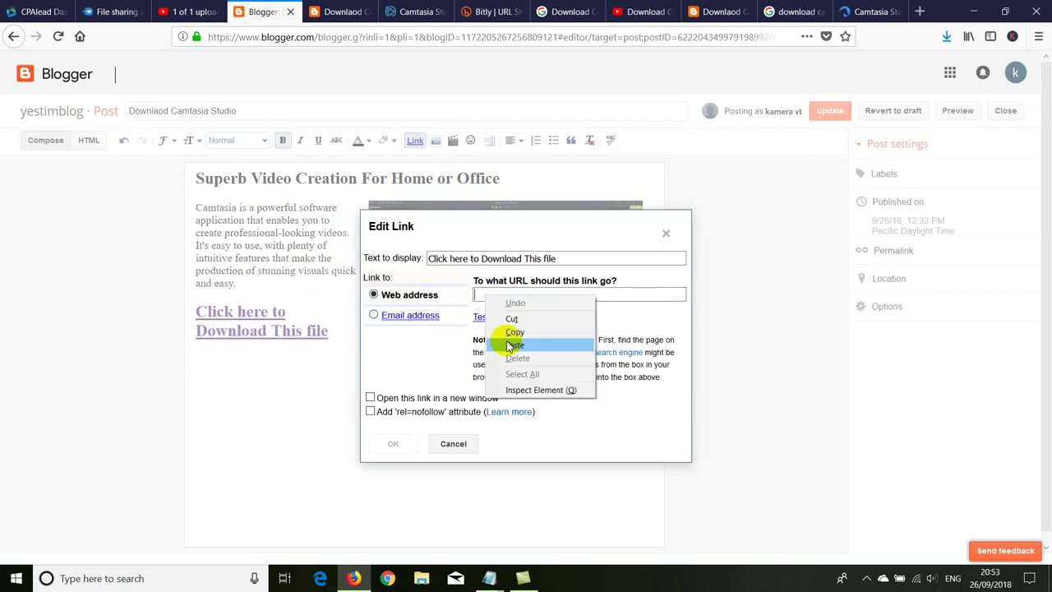
pyautogui.click(501, 339)
pyautogui.click(393, 443)
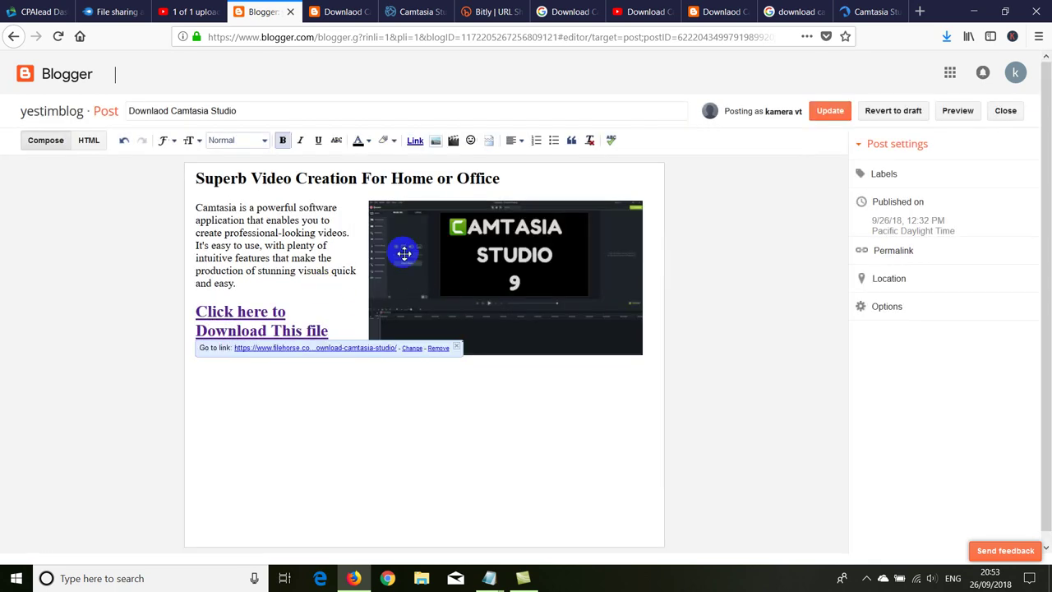
# Step: Reload the published post and check where the download heading currently links
pyautogui.click(335, 12)
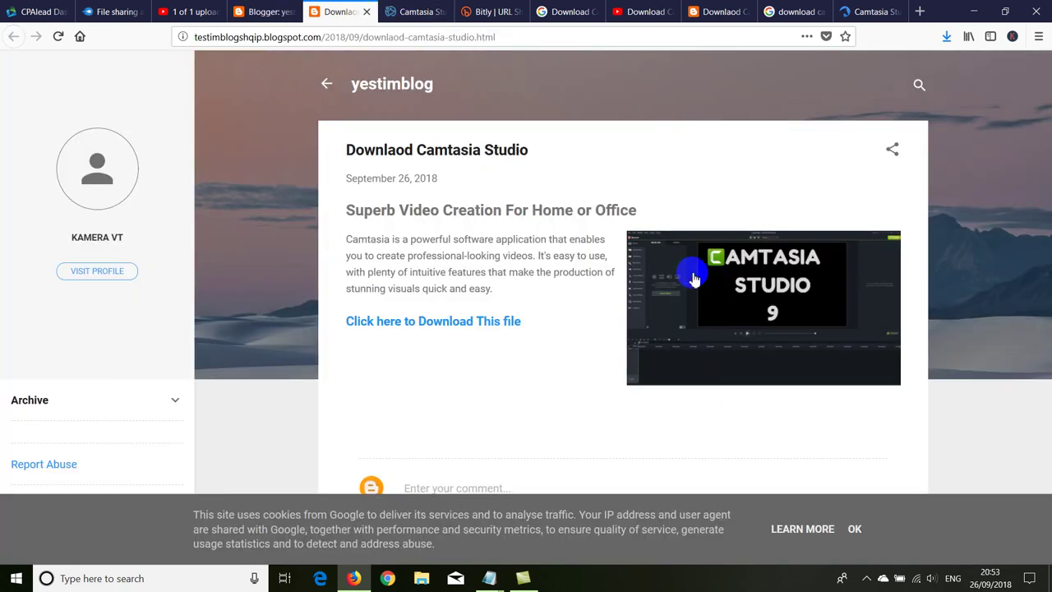
pyautogui.rightClick(310, 175)
pyautogui.click(375, 167)
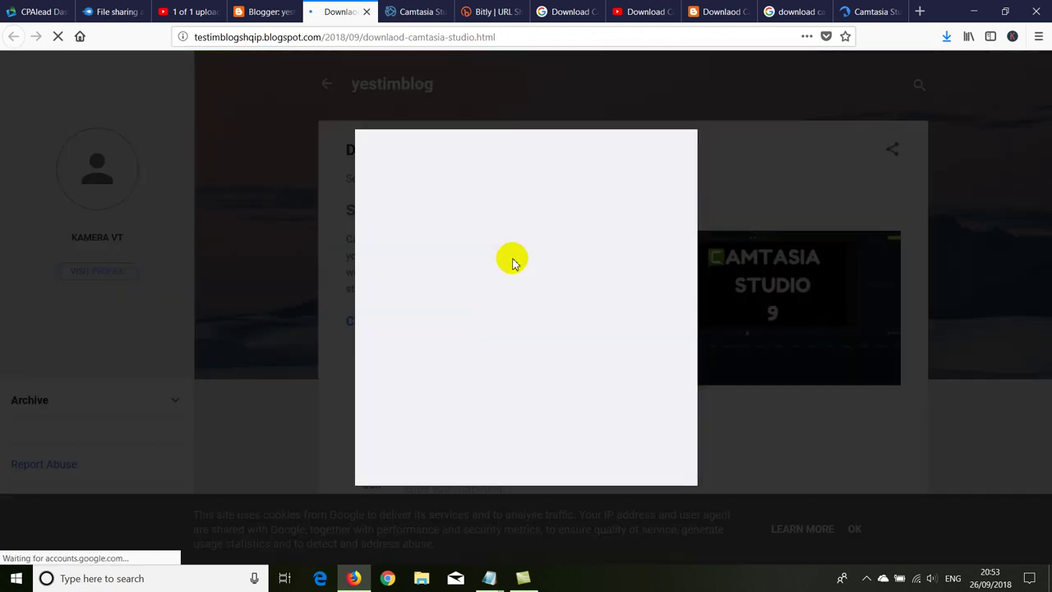
pyautogui.click(260, 10)
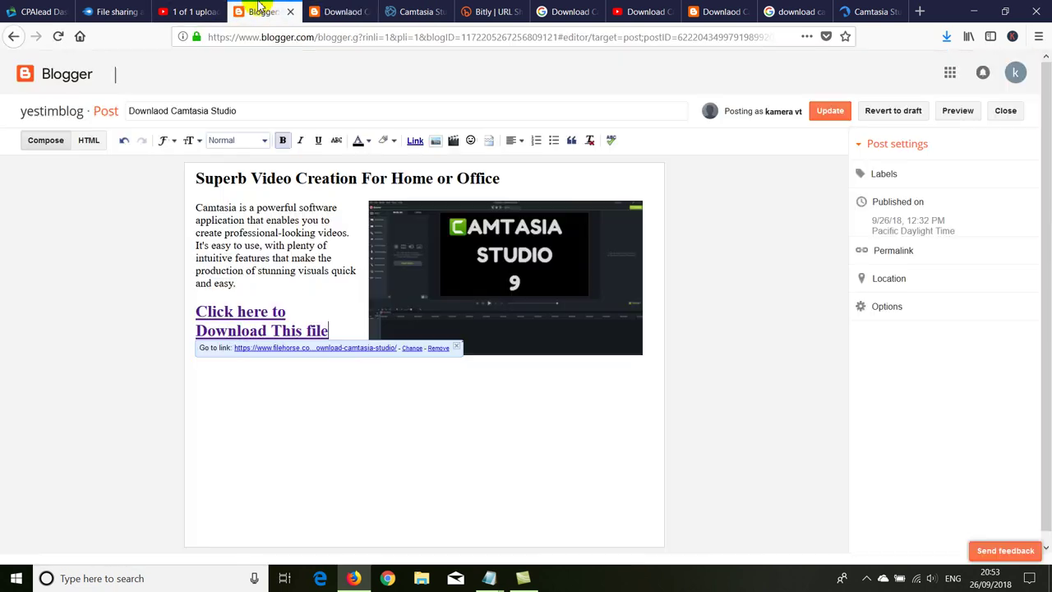
pyautogui.click(296, 294)
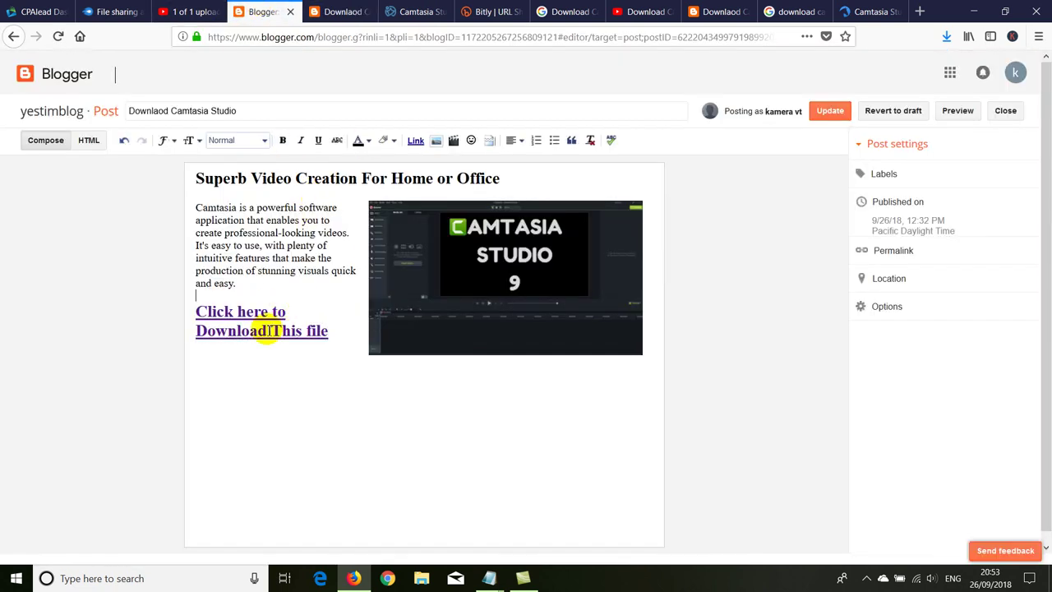
pyautogui.click(222, 315)
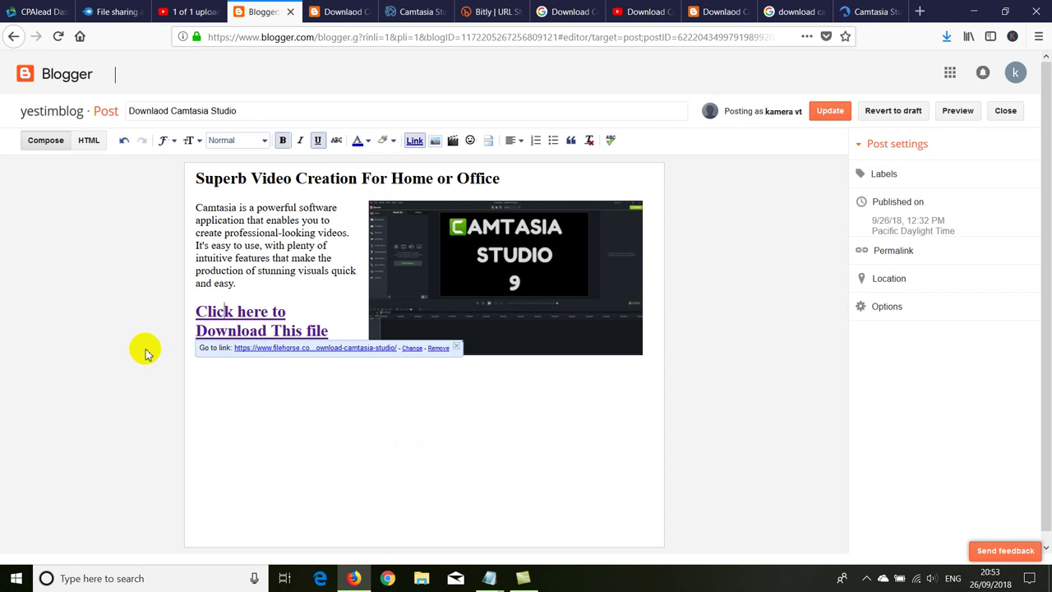
# Step: Copy the MediaFire download link, relink the heading to it, and update the post
pyautogui.click(119, 12)
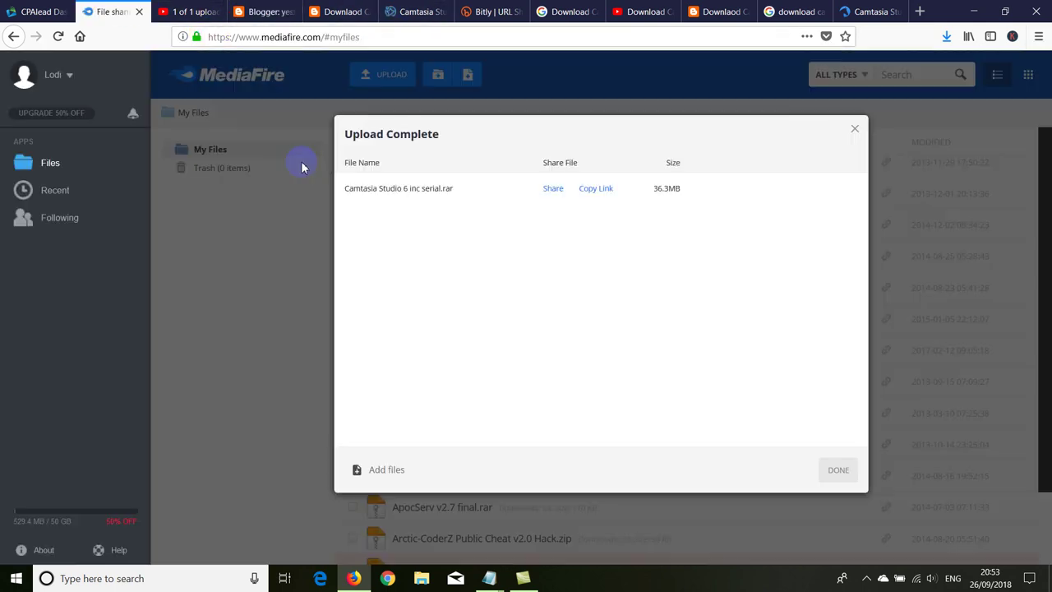
pyautogui.click(588, 195)
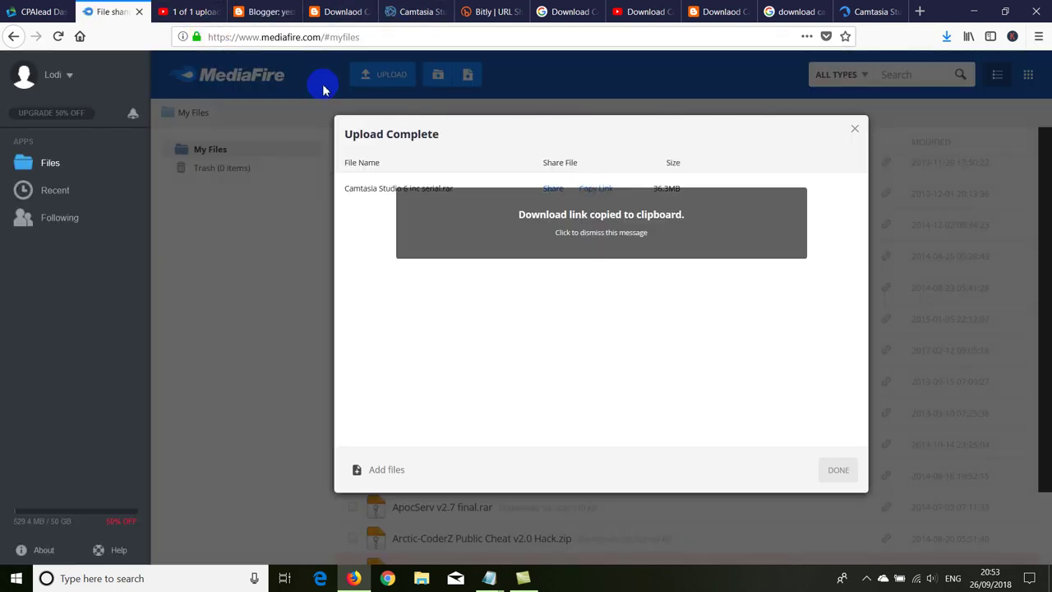
pyautogui.click(265, 13)
pyautogui.moveTo(196, 312); pyautogui.dragTo(332, 331)
pyautogui.click(415, 142)
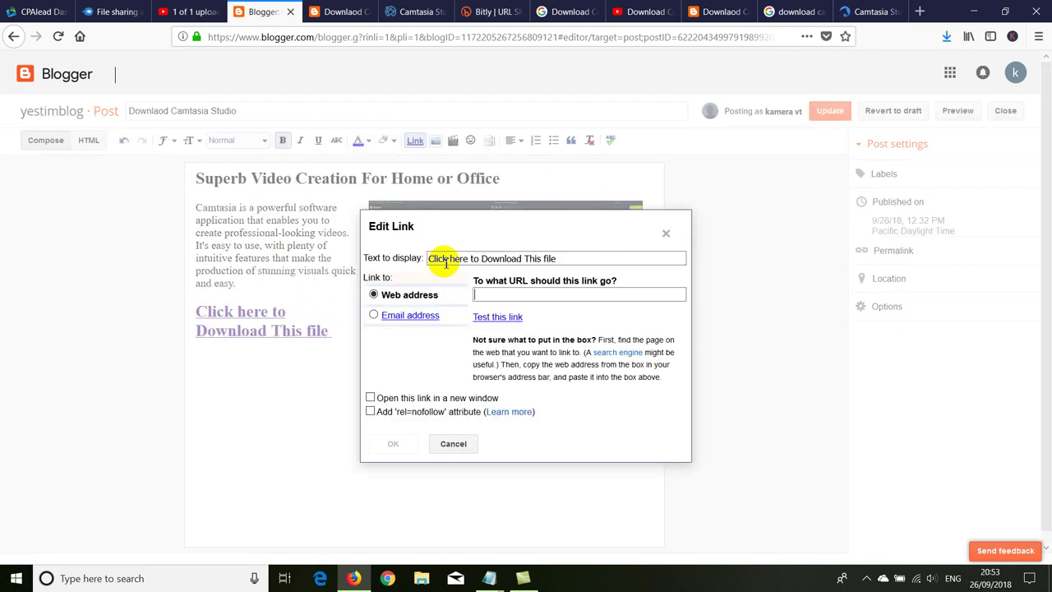
pyautogui.click(486, 292)
pyautogui.rightClick(485, 293)
pyautogui.click(493, 346)
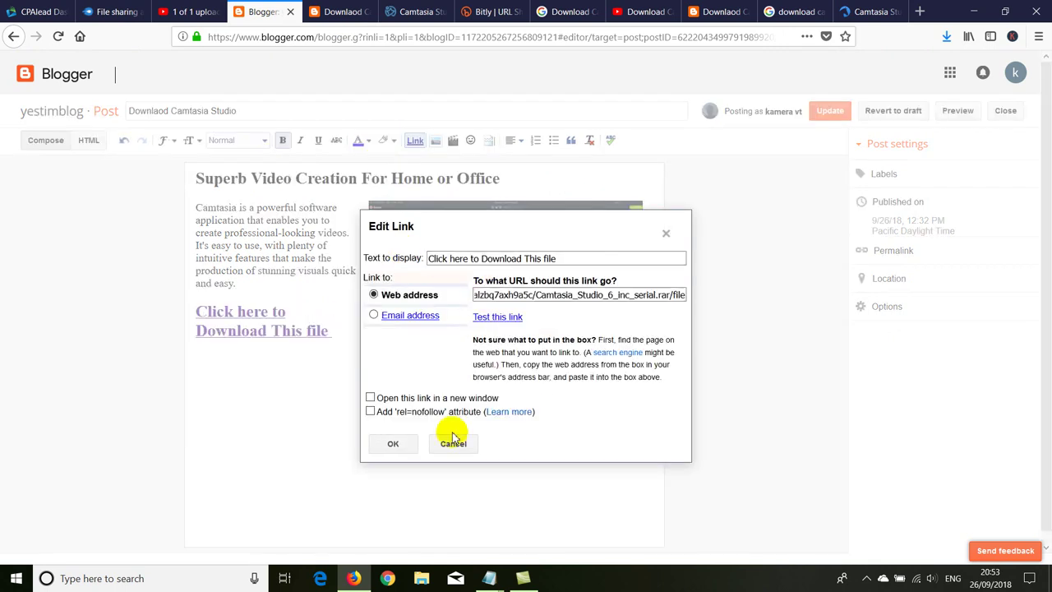
pyautogui.click(393, 443)
pyautogui.click(829, 110)
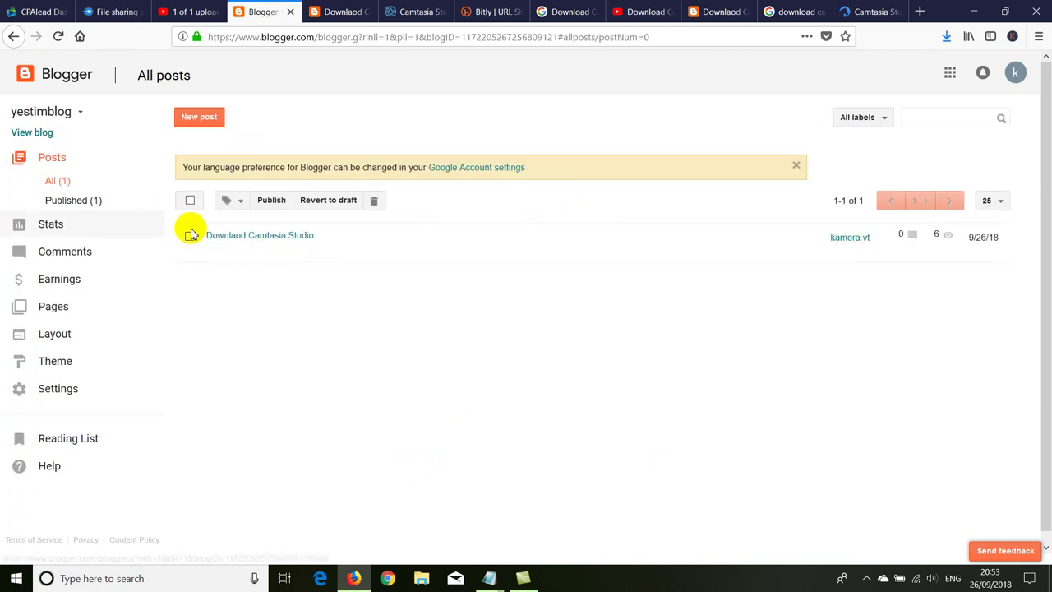
pyautogui.click(341, 11)
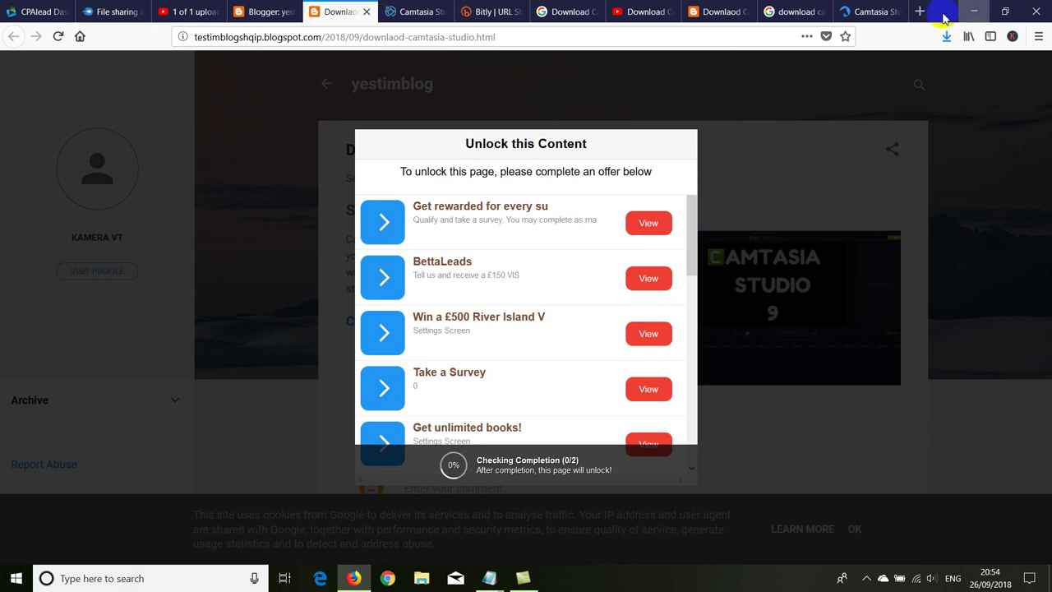
# Step: Start a new blog titled testim 2 from the blog list, entering a 'dow' address
pyautogui.click(263, 12)
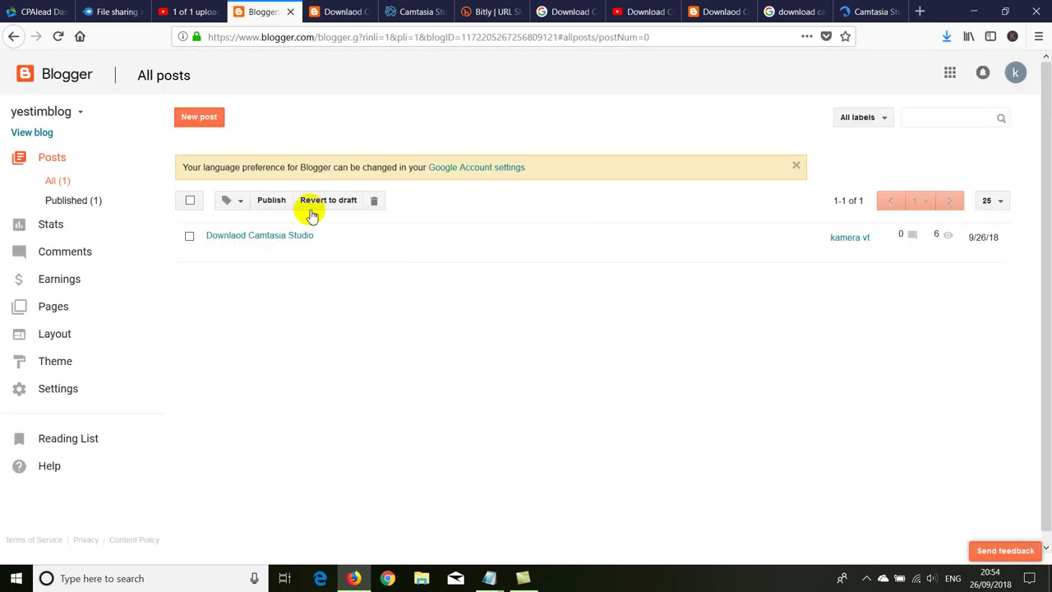
pyautogui.click(66, 115)
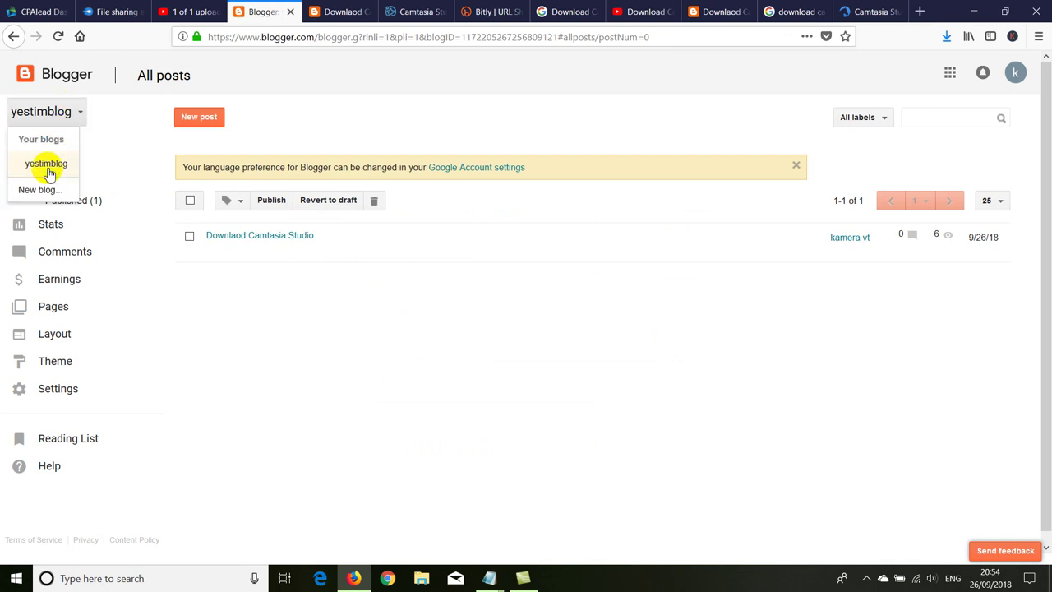
pyautogui.click(37, 190)
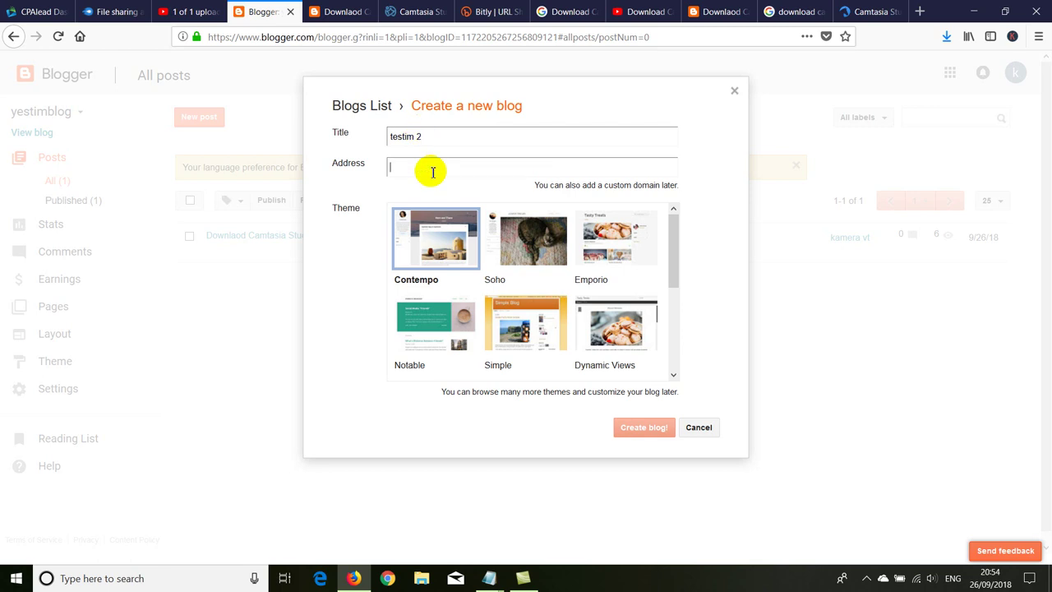
pyautogui.write('downloadfilesforfree')
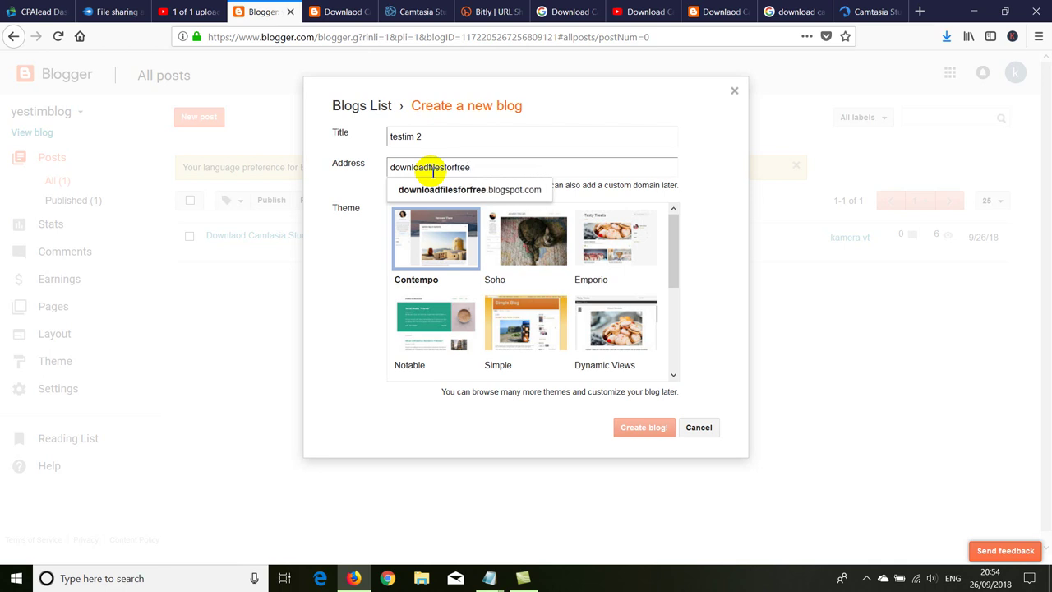
pyautogui.click(444, 189)
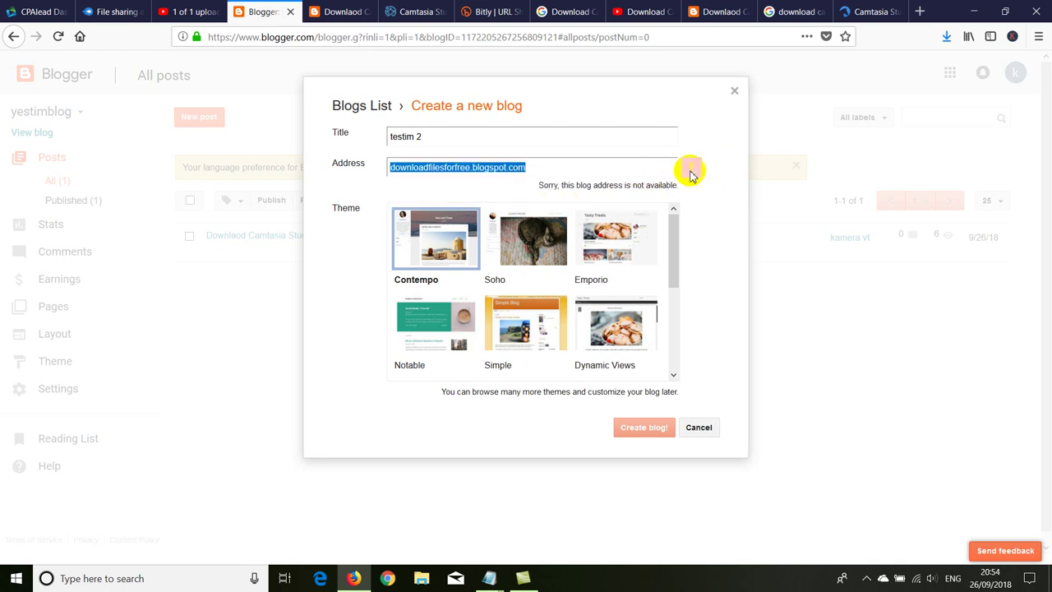
# Step: Prefix the address with 'alb' to get albdownloadfilesforfree, create the blog, and skip the custom domain
pyautogui.click(472, 167)
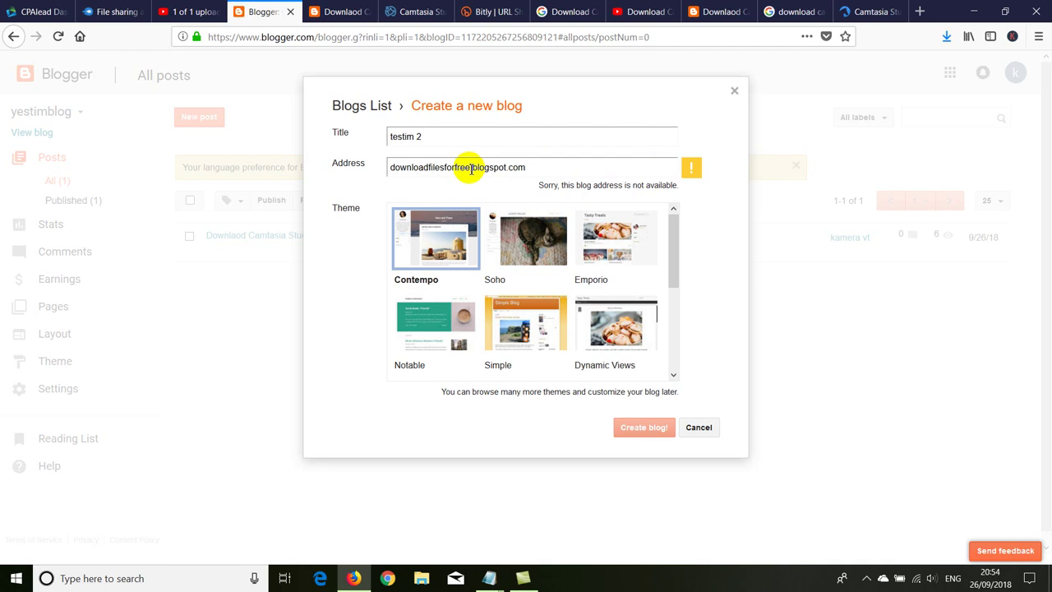
pyautogui.moveTo(459, 168); pyautogui.dragTo(396, 169)
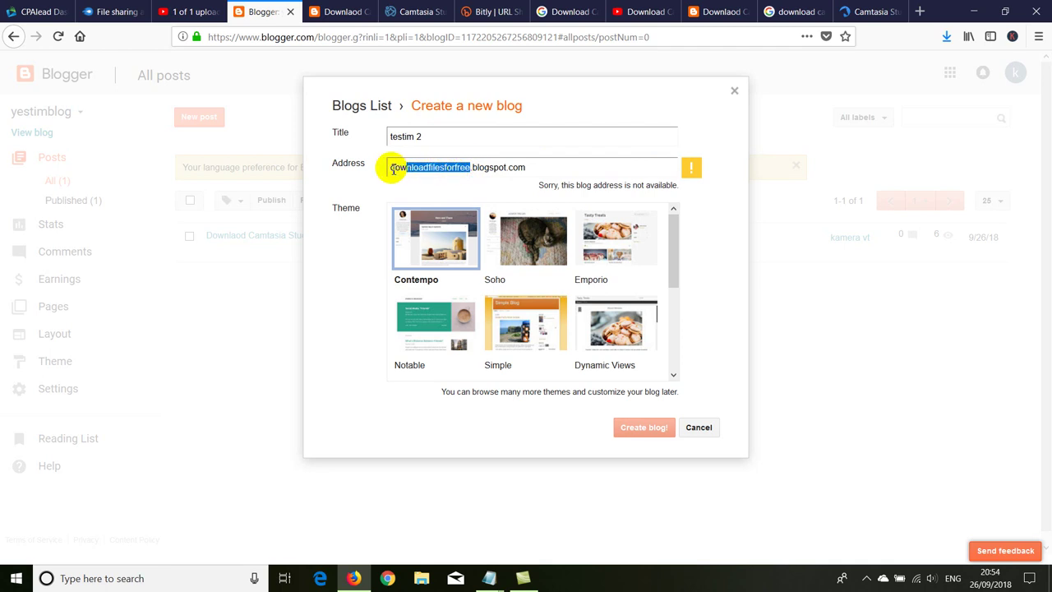
pyautogui.click(392, 169)
pyautogui.write('alb')
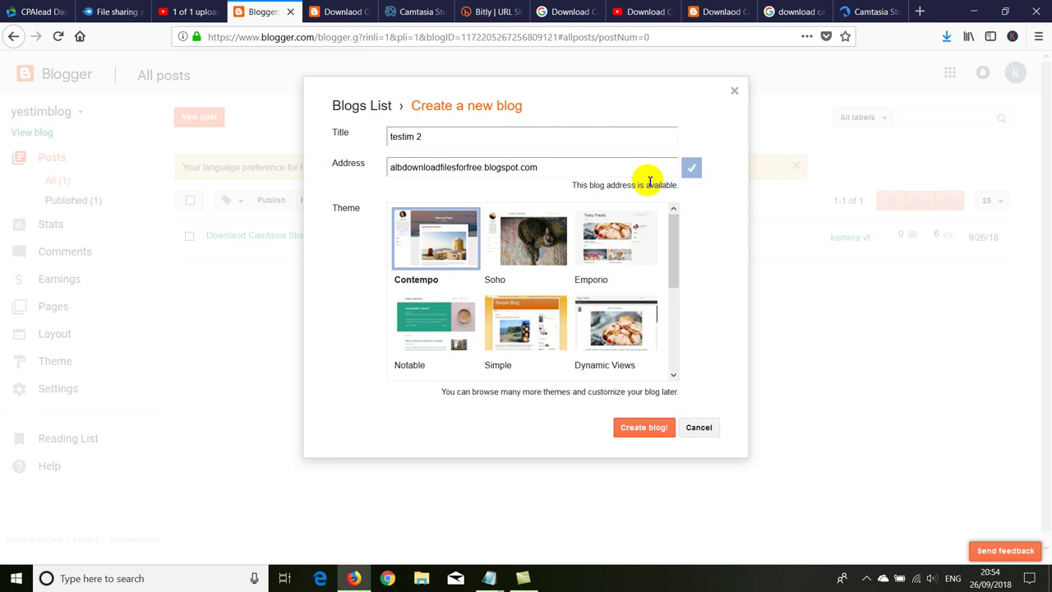
pyautogui.click(617, 430)
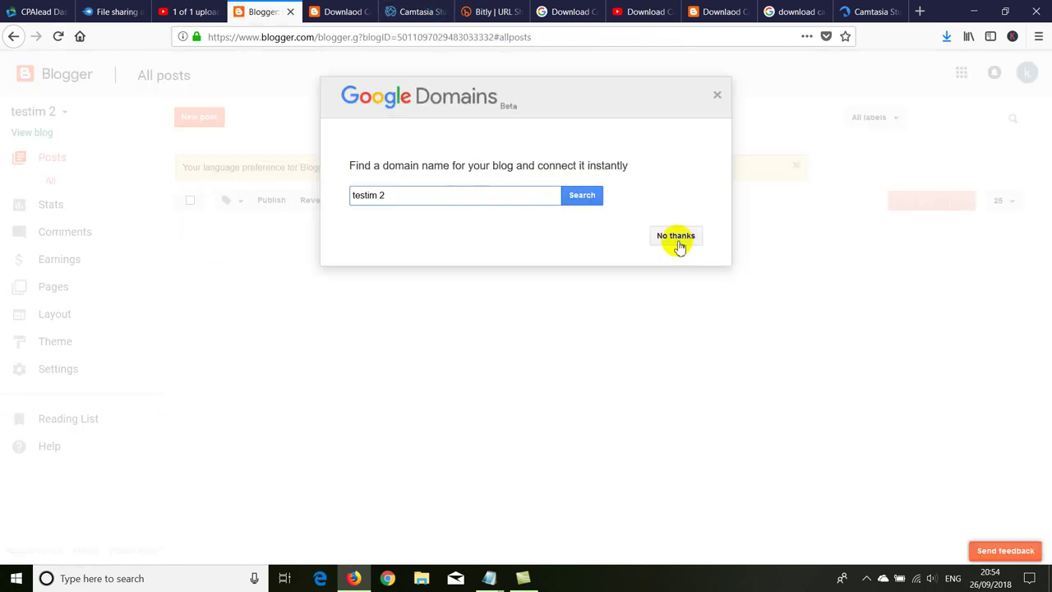
pyautogui.click(674, 237)
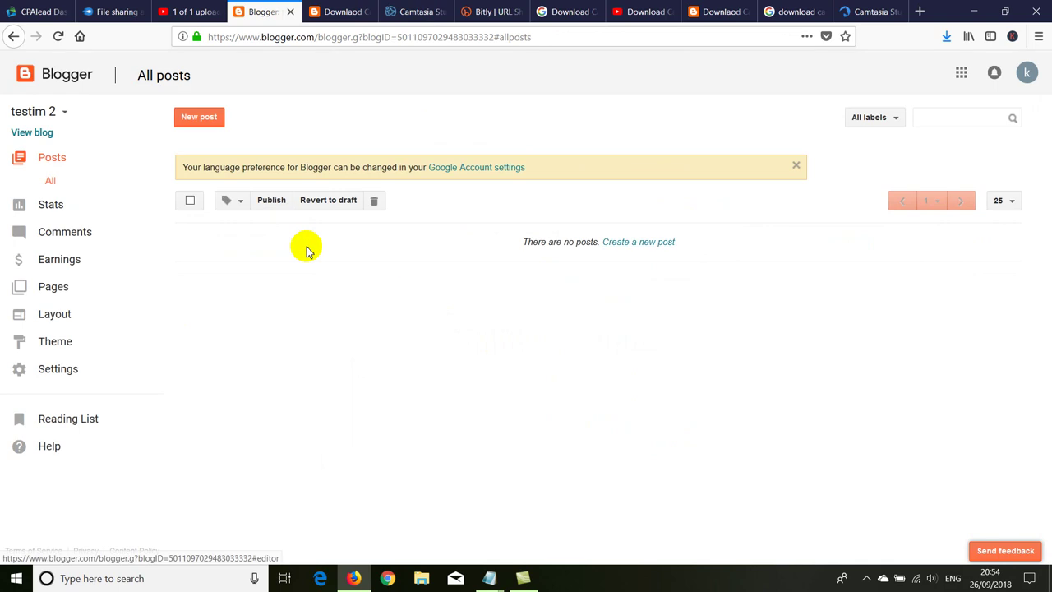
# Step: Apply the first Simple theme to the testim 2 blog, accepting the gadget warning
pyautogui.click(42, 316)
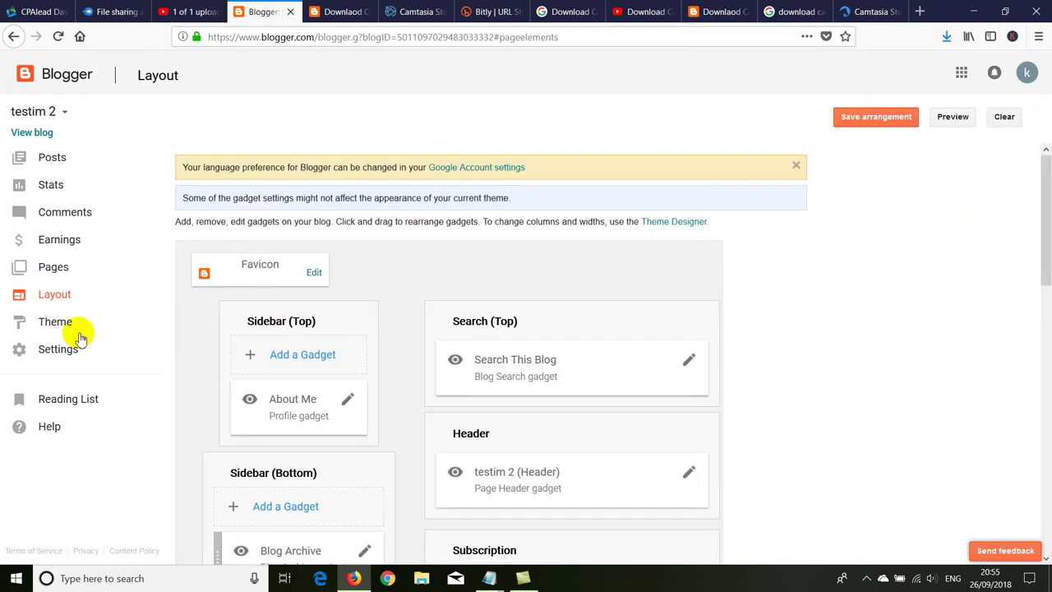
pyautogui.click(55, 321)
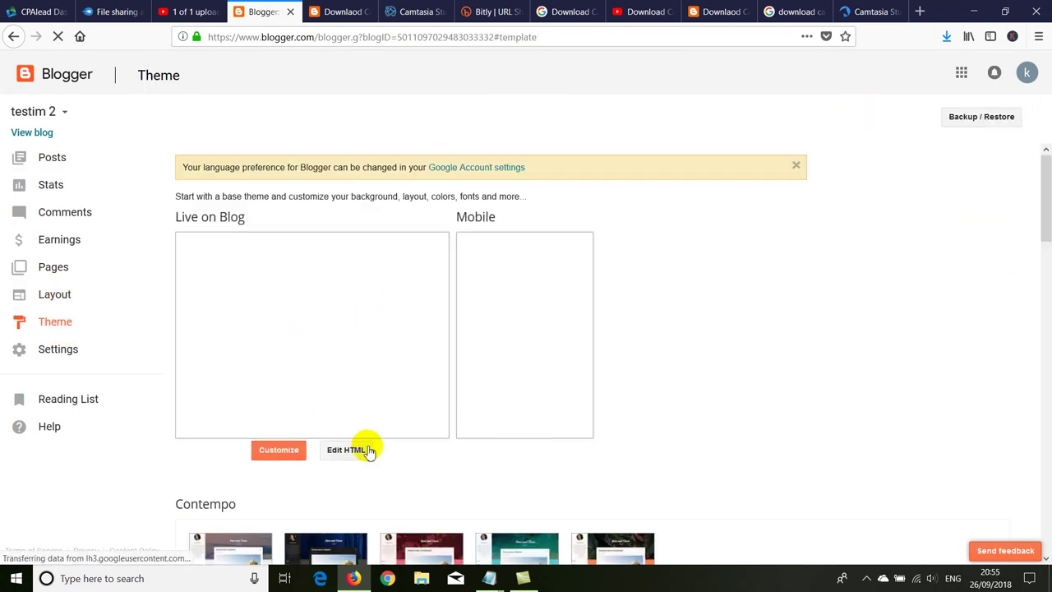
pyautogui.scroll(-1, 369, 446)
pyautogui.scroll(-5, 549, 503)
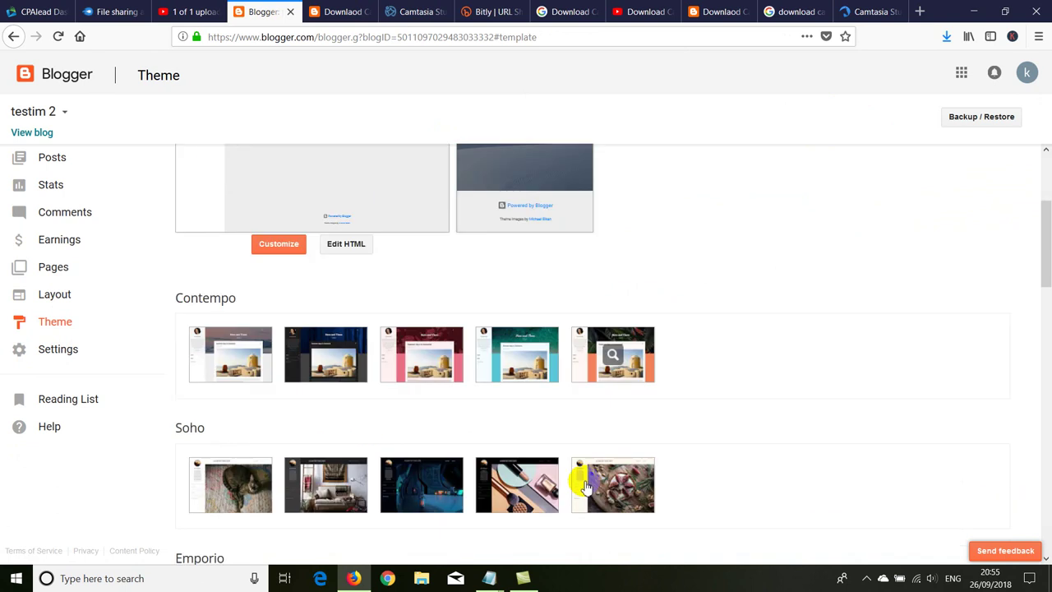
pyautogui.scroll(-3, 404, 348)
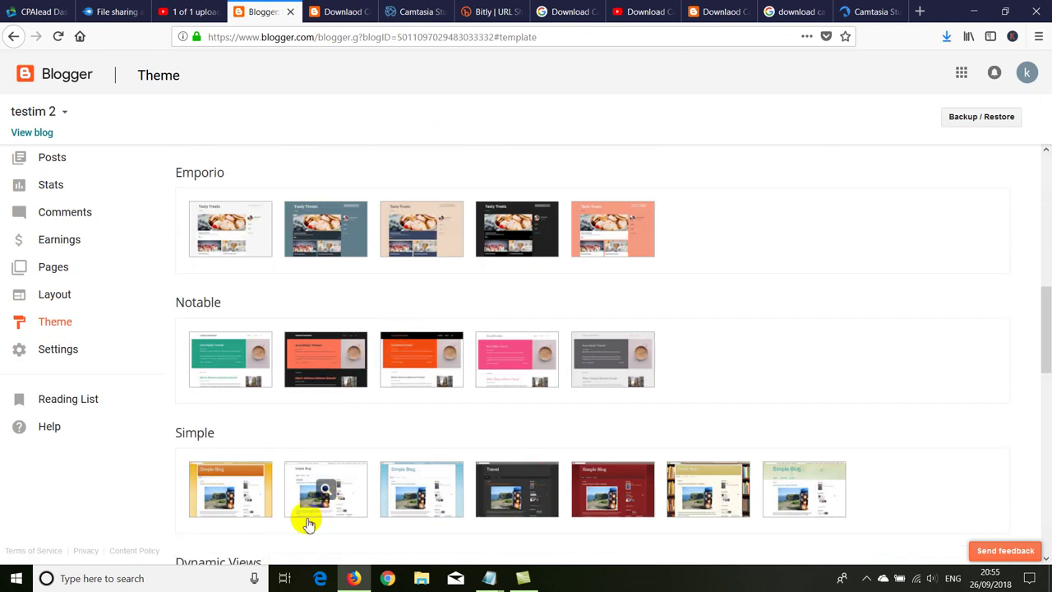
pyautogui.scroll(-1, 252, 501)
pyautogui.click(233, 441)
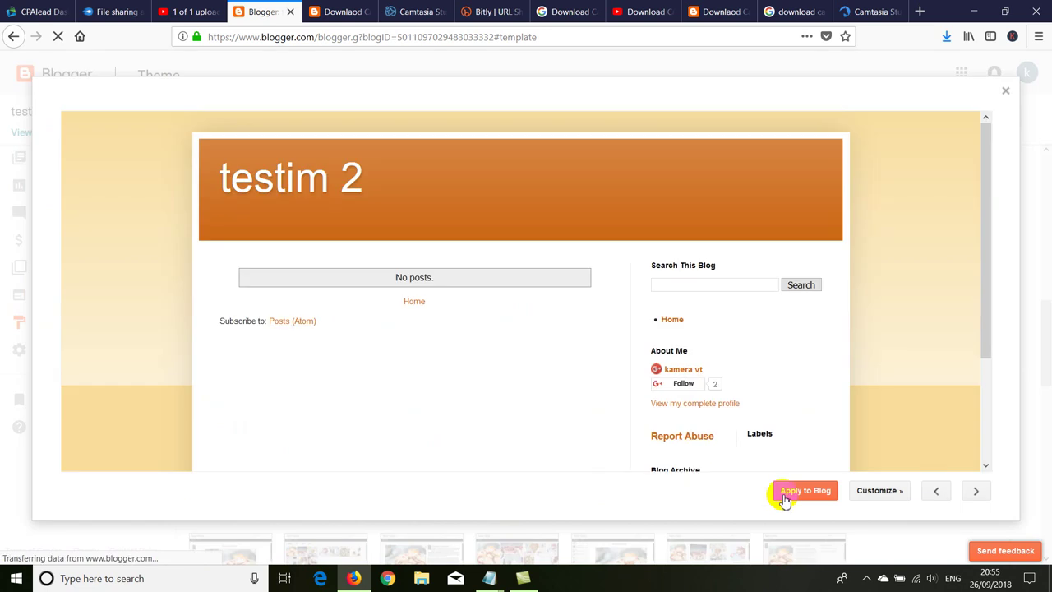
pyautogui.click(791, 491)
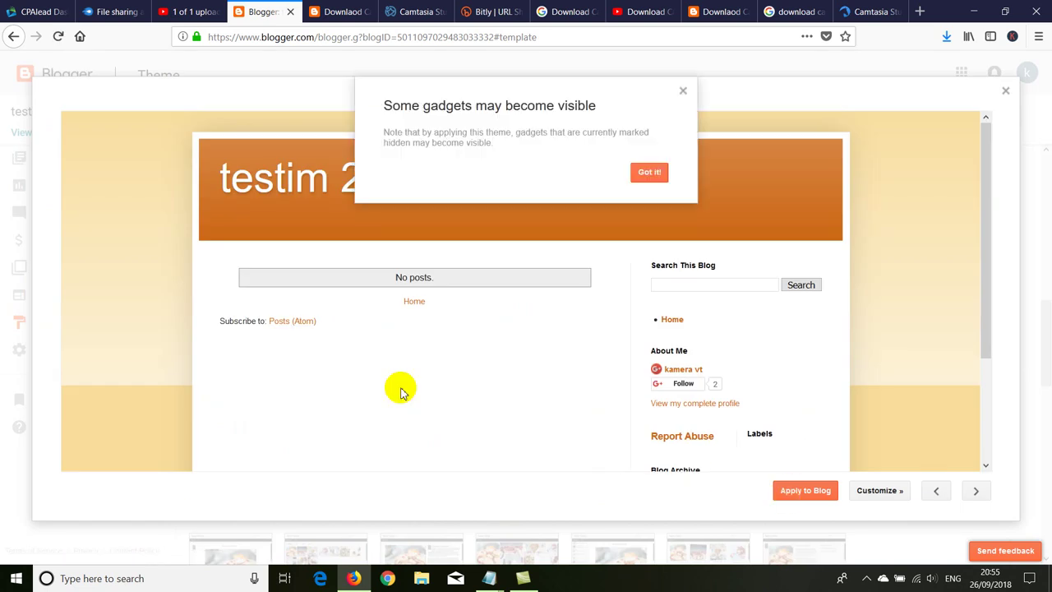
pyautogui.click(636, 176)
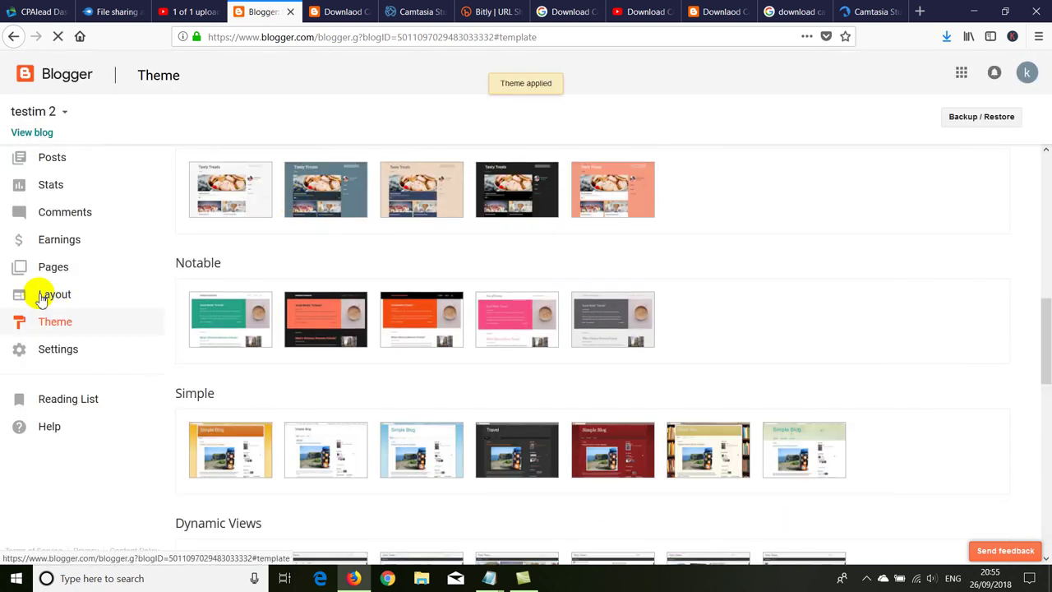
# Step: Save the layout arrangement and check the live testim 2 blog, dismissing its cookie notice
pyautogui.click(45, 294)
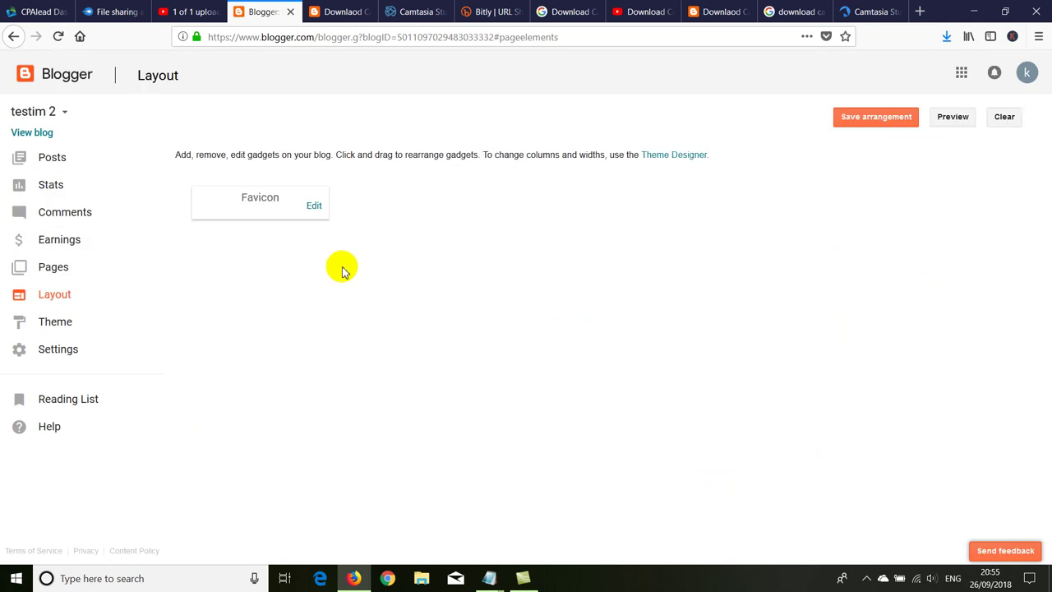
pyautogui.click(863, 123)
pyautogui.click(578, 86)
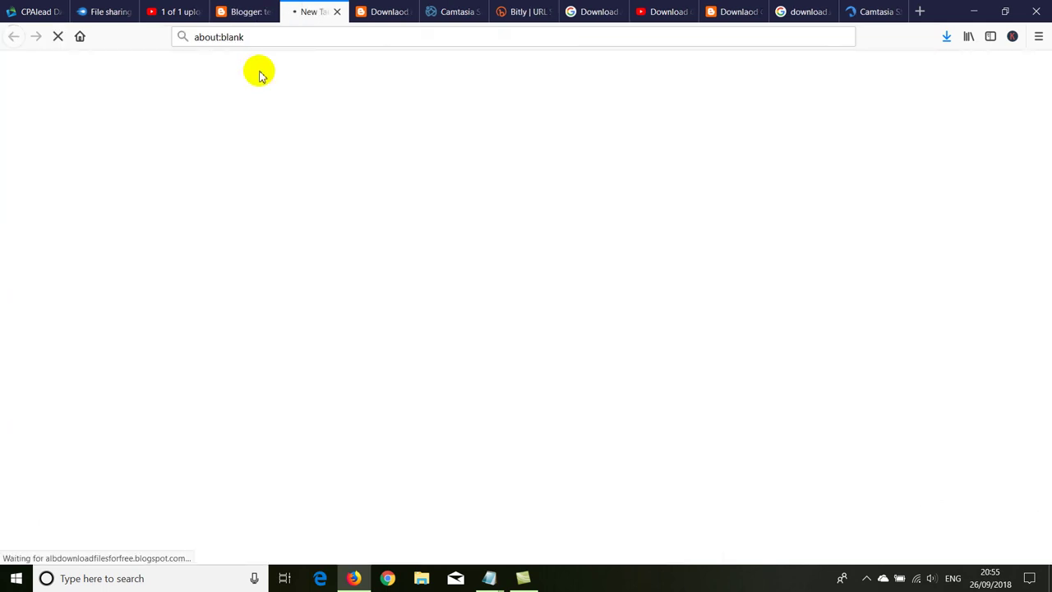
pyautogui.click(842, 86)
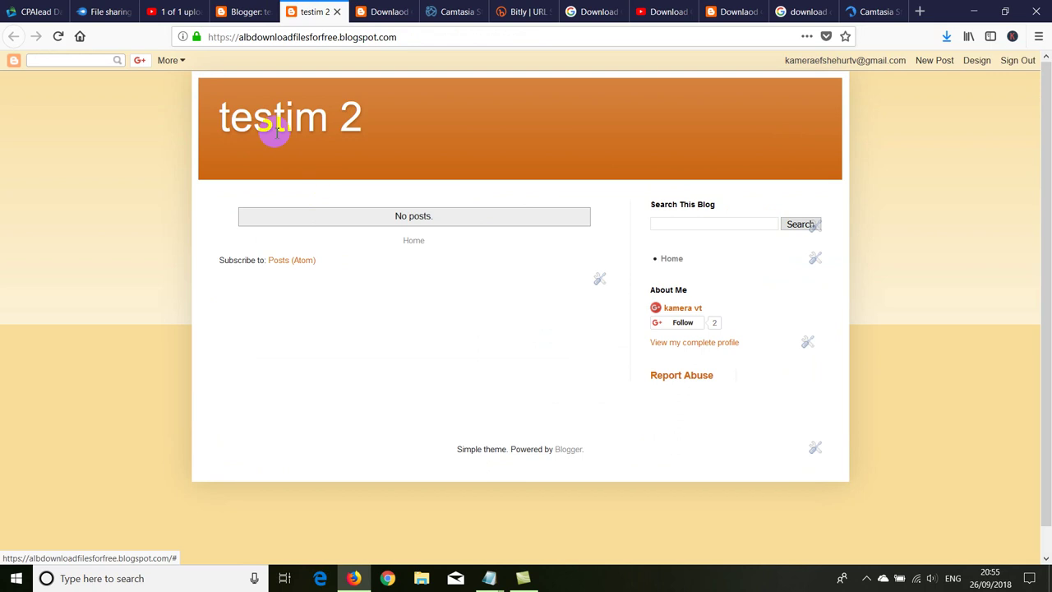
pyautogui.moveTo(218, 111); pyautogui.dragTo(371, 120)
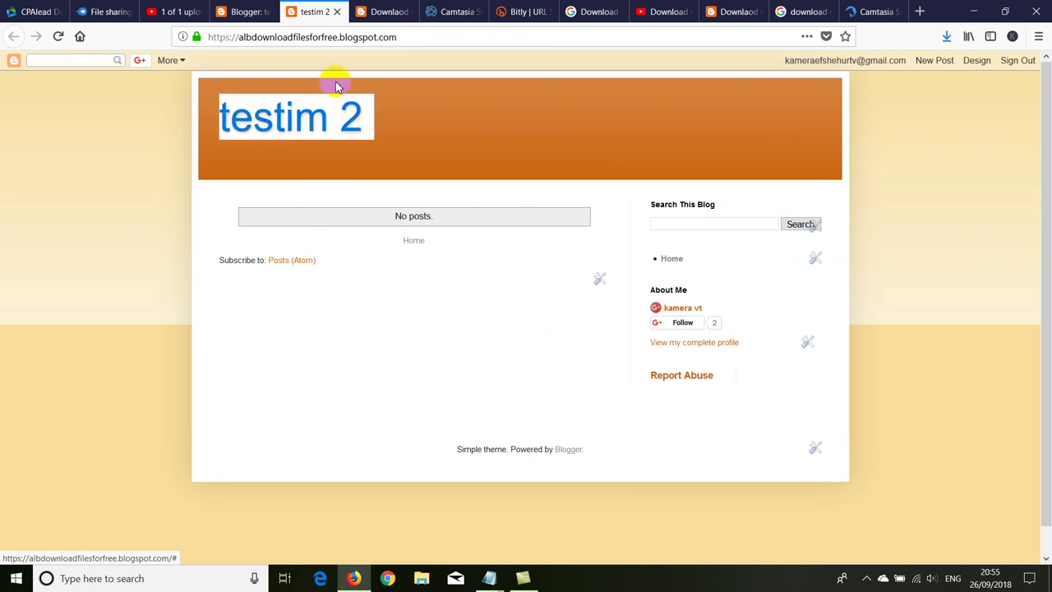
pyautogui.click(336, 11)
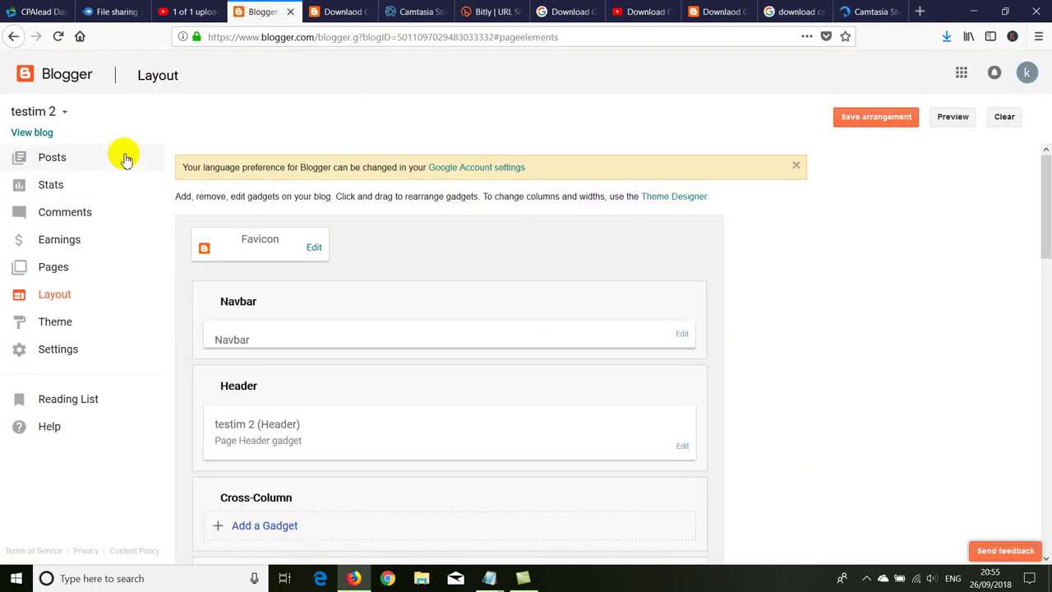
# Step: From the Posts list, start a blank new post with the cursor in its body
pyautogui.click(47, 159)
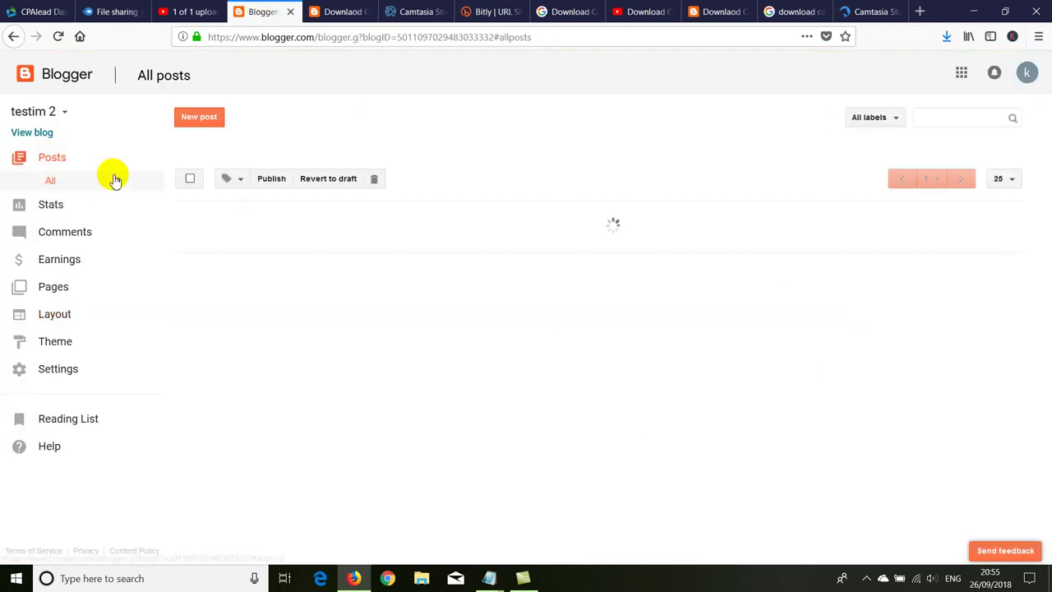
pyautogui.click(196, 124)
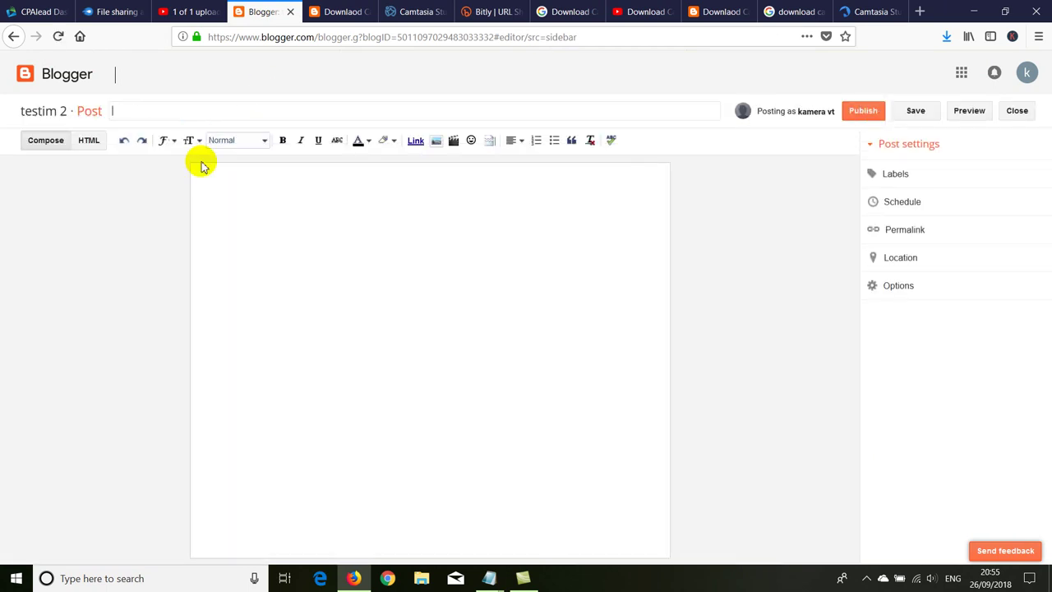
pyautogui.click(245, 201)
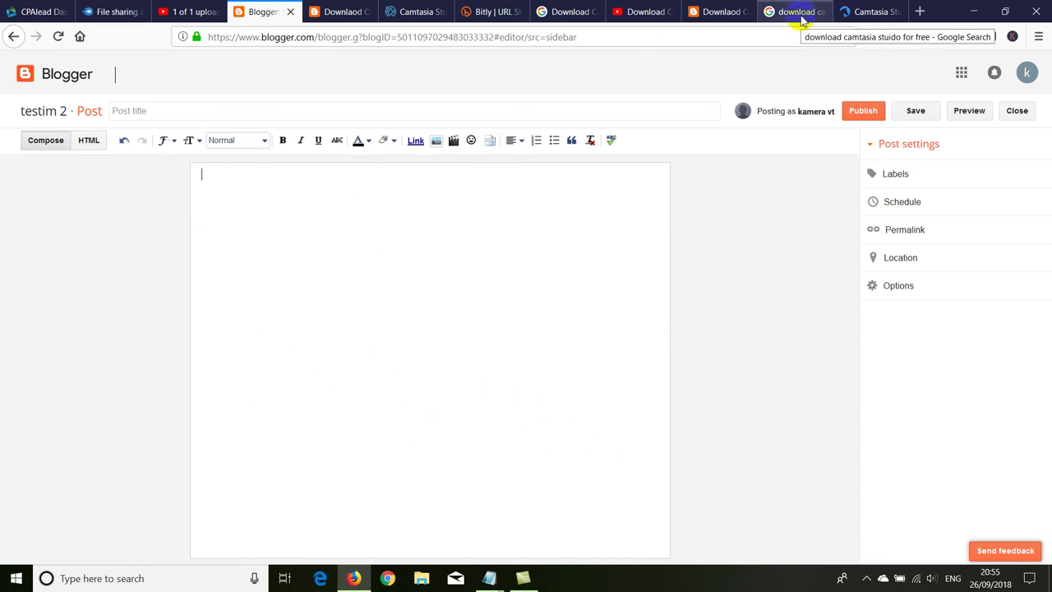
pyautogui.click(644, 14)
# Step: Copy the Camtasia video's iframe embed code from YouTube's Share > Embed, then close the tab
pyautogui.scroll(3, 230, 263)
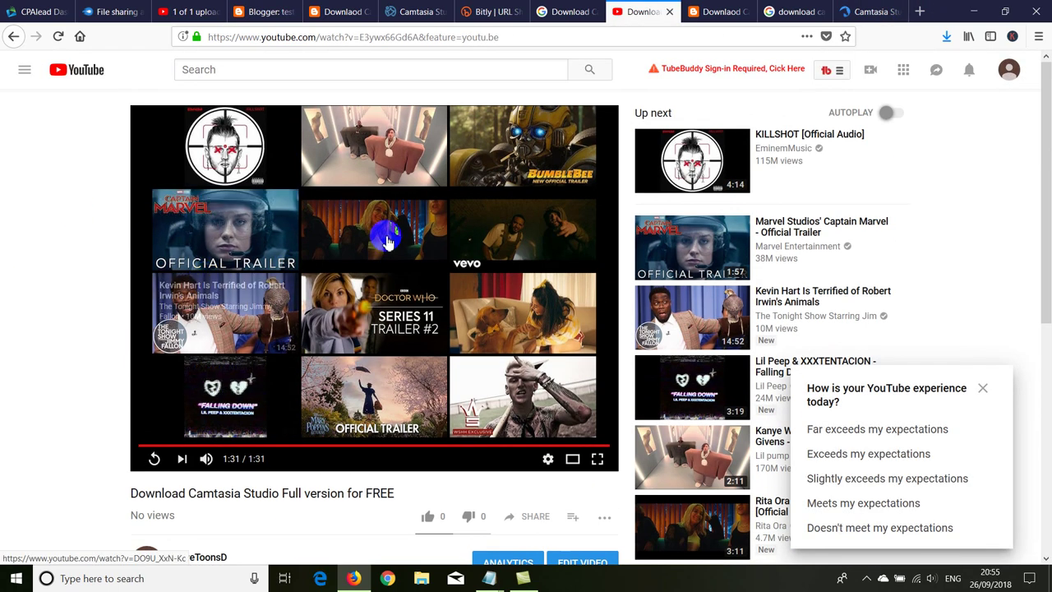
pyautogui.scroll(-5, 164, 277)
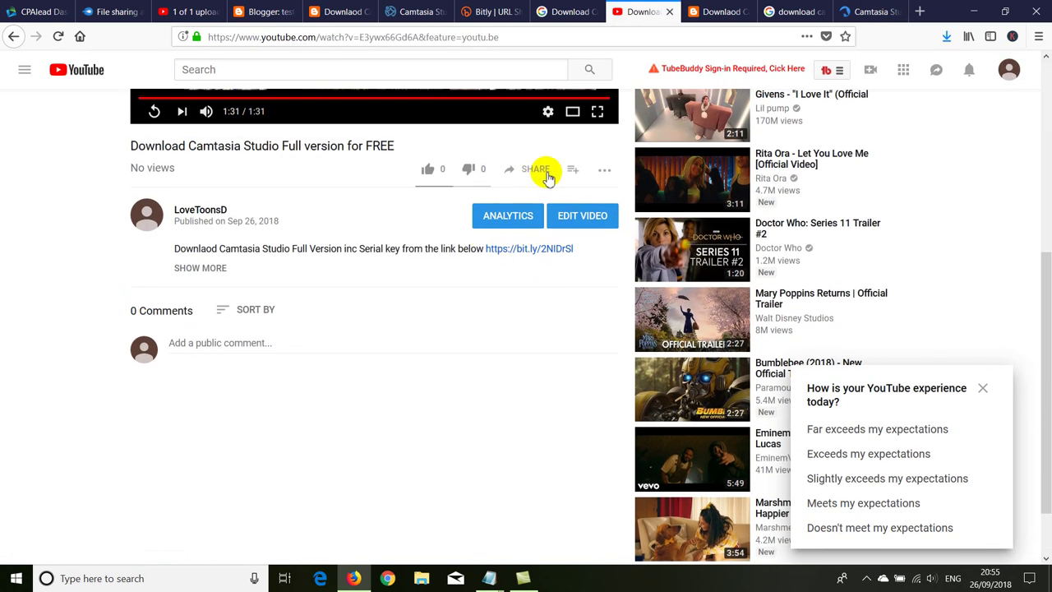
pyautogui.click(534, 174)
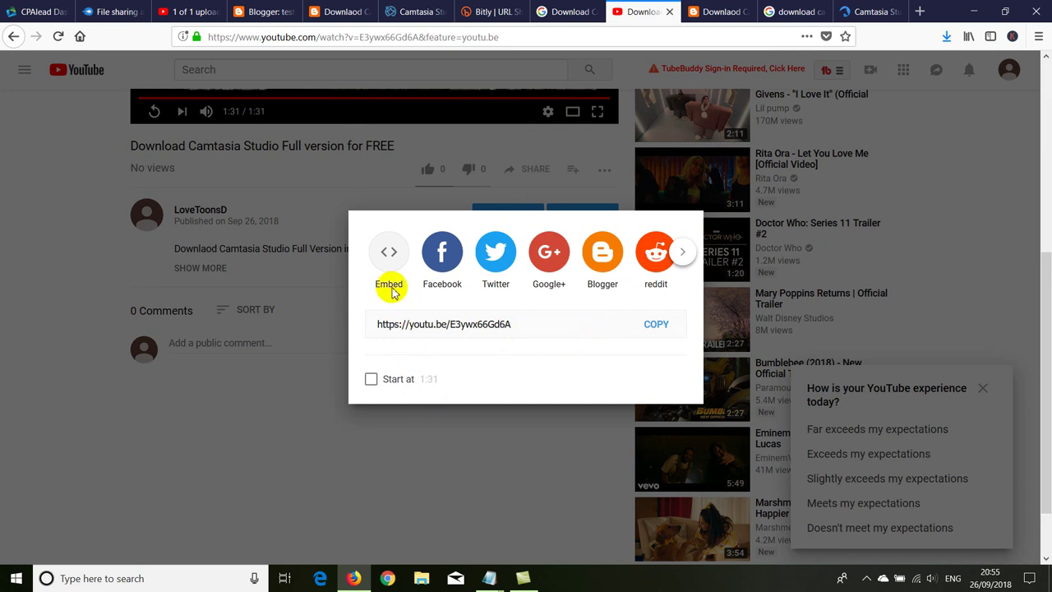
pyautogui.click(388, 256)
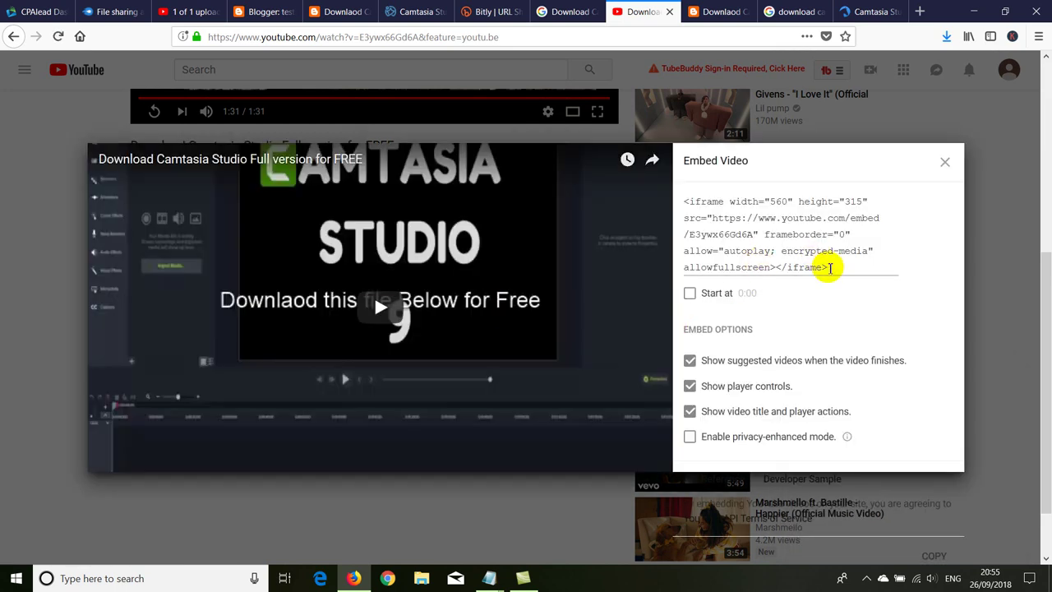
pyautogui.moveTo(827, 268); pyautogui.dragTo(685, 200)
pyautogui.rightClick(721, 231)
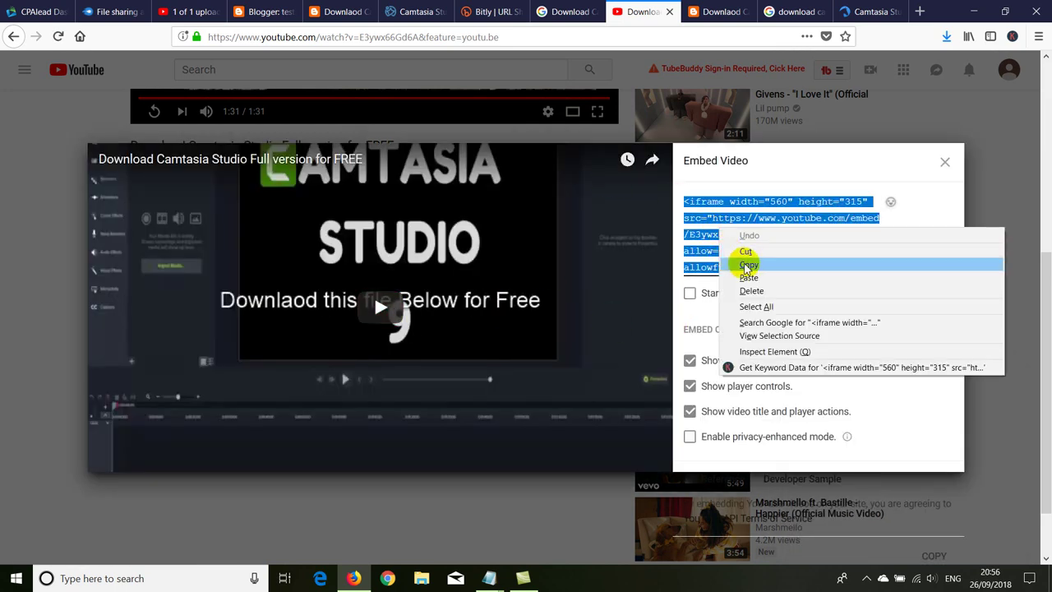
pyautogui.click(744, 263)
pyautogui.hotkey('ctrl', 'w')
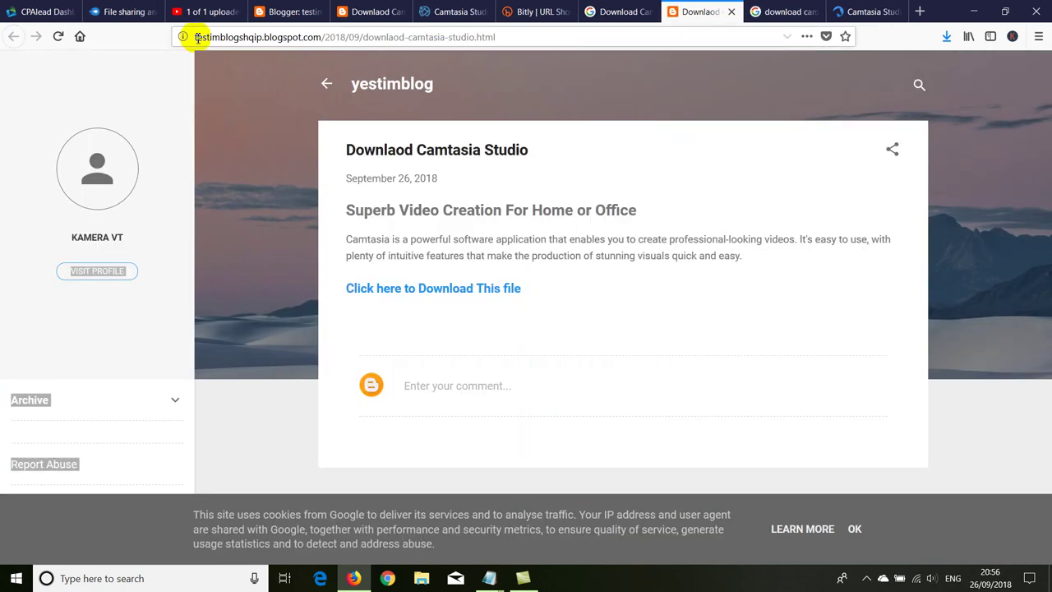
# Step: Paste the iframe embed code into the post's HTML view and publish it, skipping the Google+ share
pyautogui.click(284, 12)
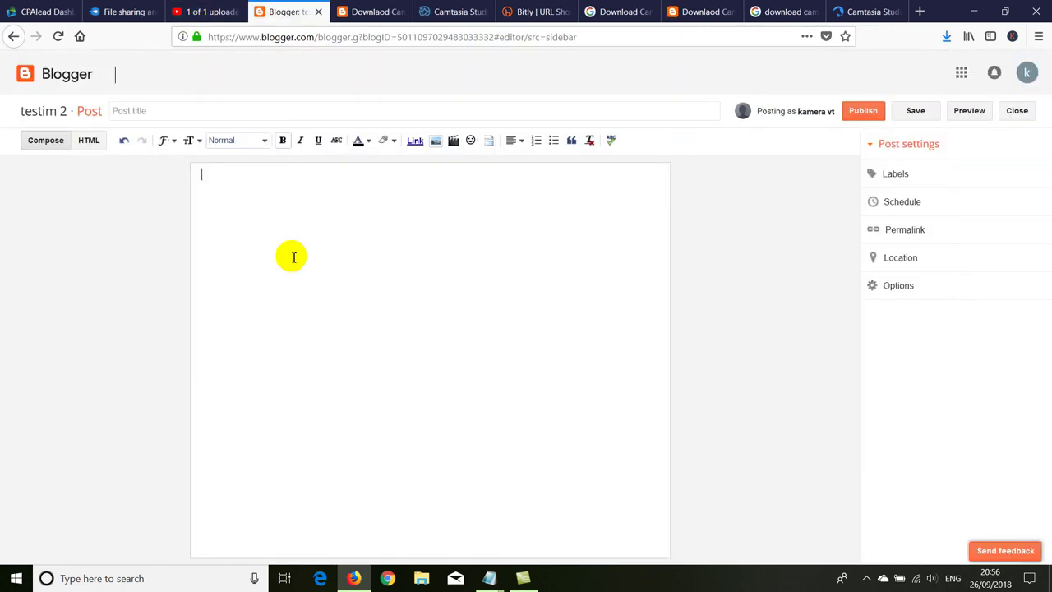
pyautogui.click(89, 140)
pyautogui.rightClick(140, 207)
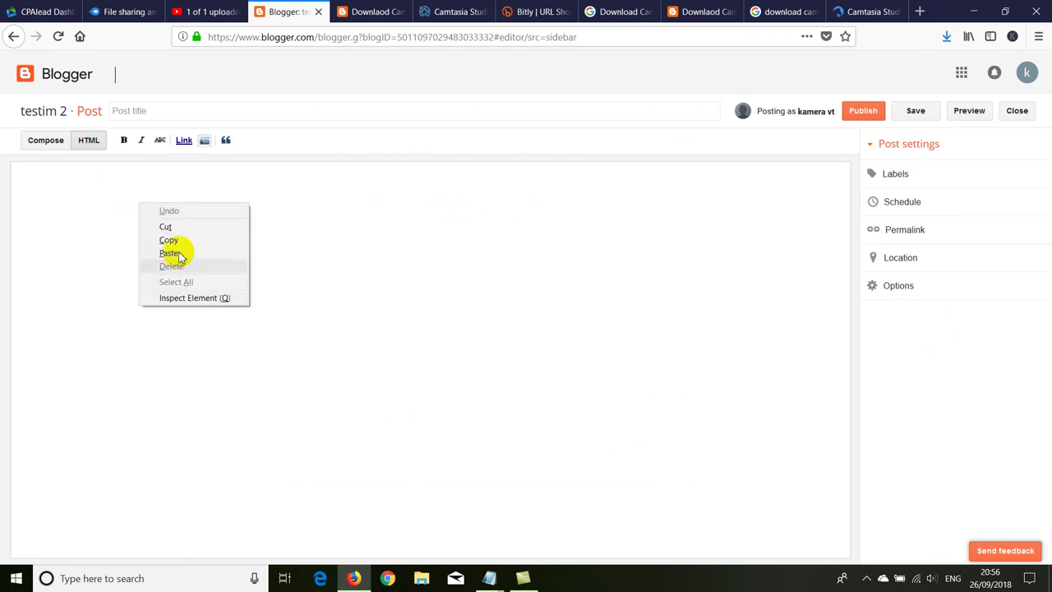
pyautogui.click(188, 255)
pyautogui.click(861, 113)
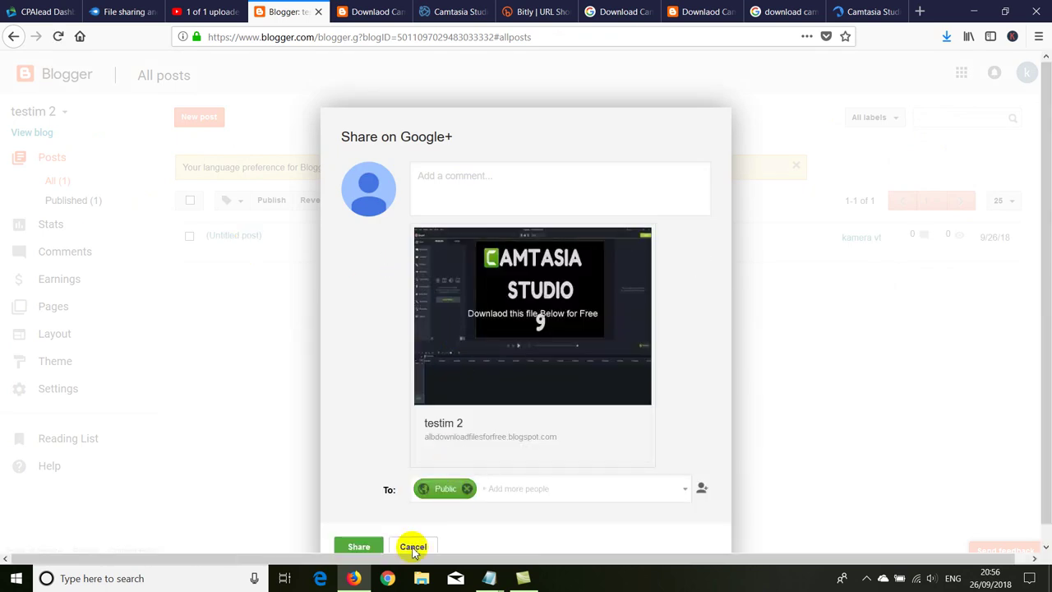
pyautogui.click(414, 547)
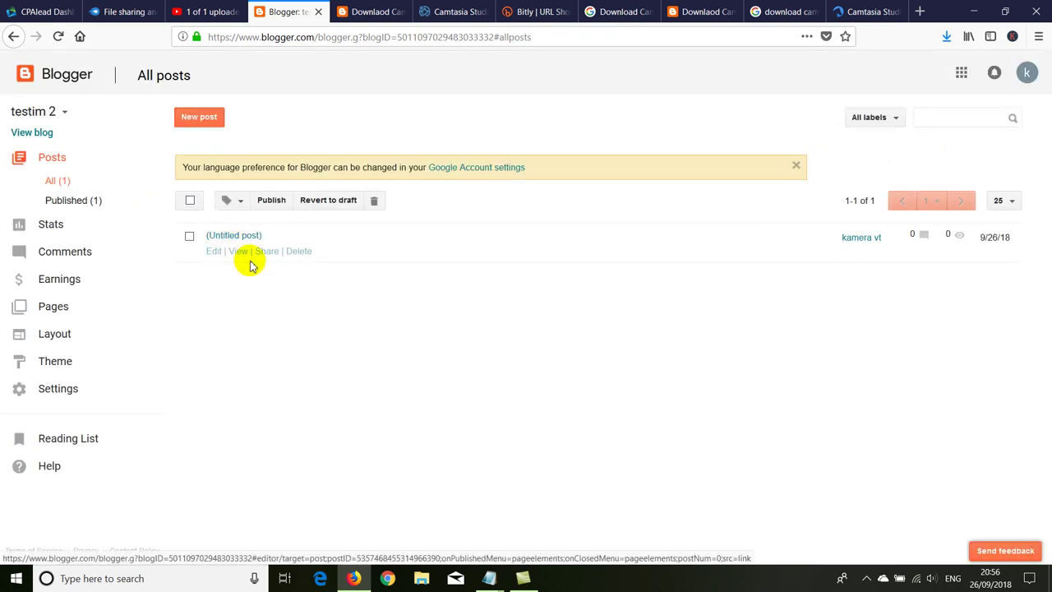
# Step: View the published post on the blog and play the embedded Camtasia video
pyautogui.click(236, 252)
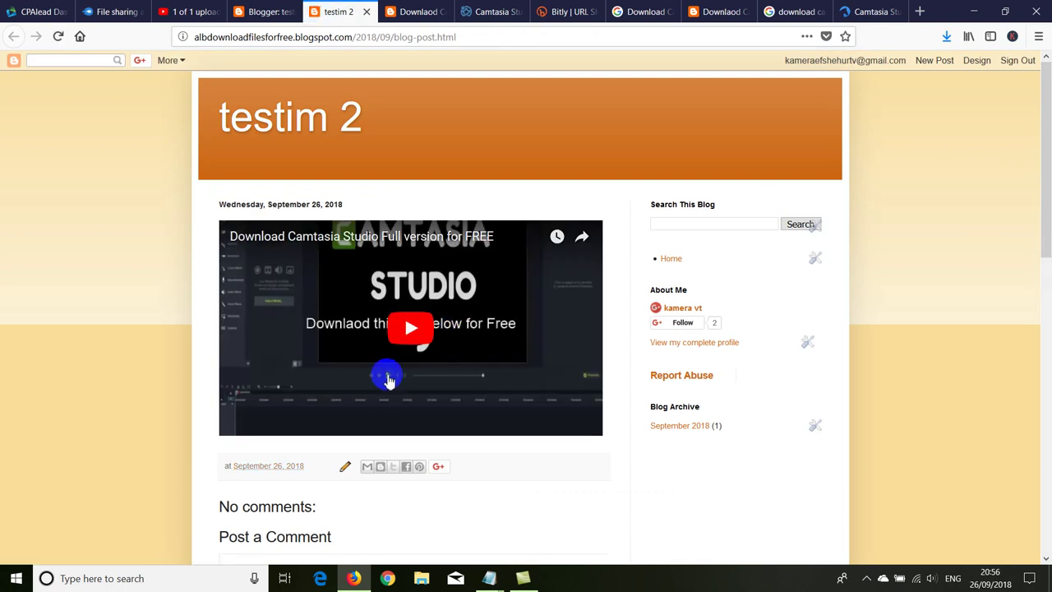
pyautogui.click(406, 326)
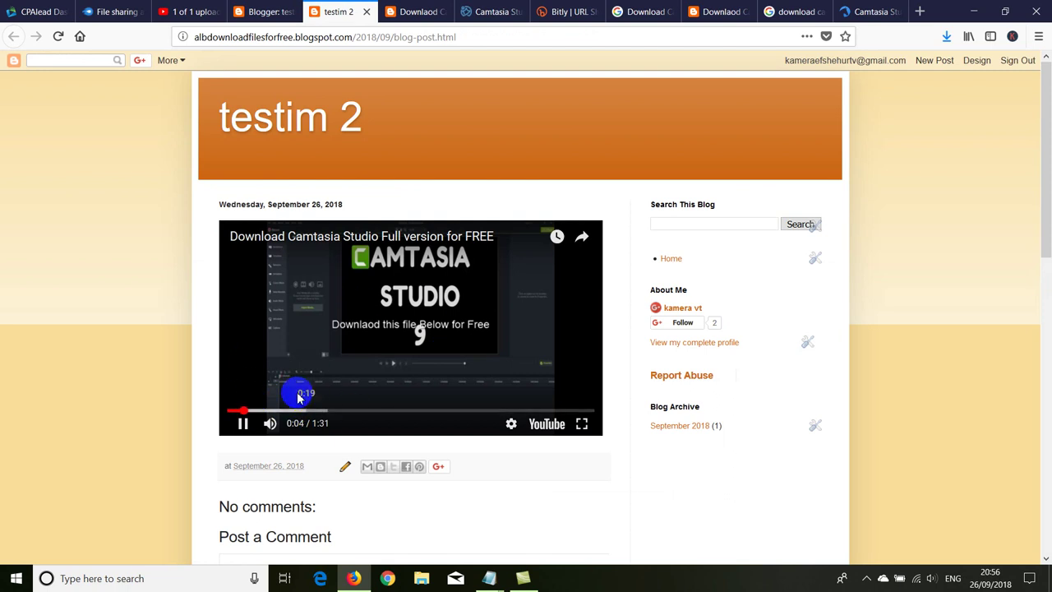
pyautogui.scroll(-6, 175, 308)
pyautogui.scroll(6, 175, 309)
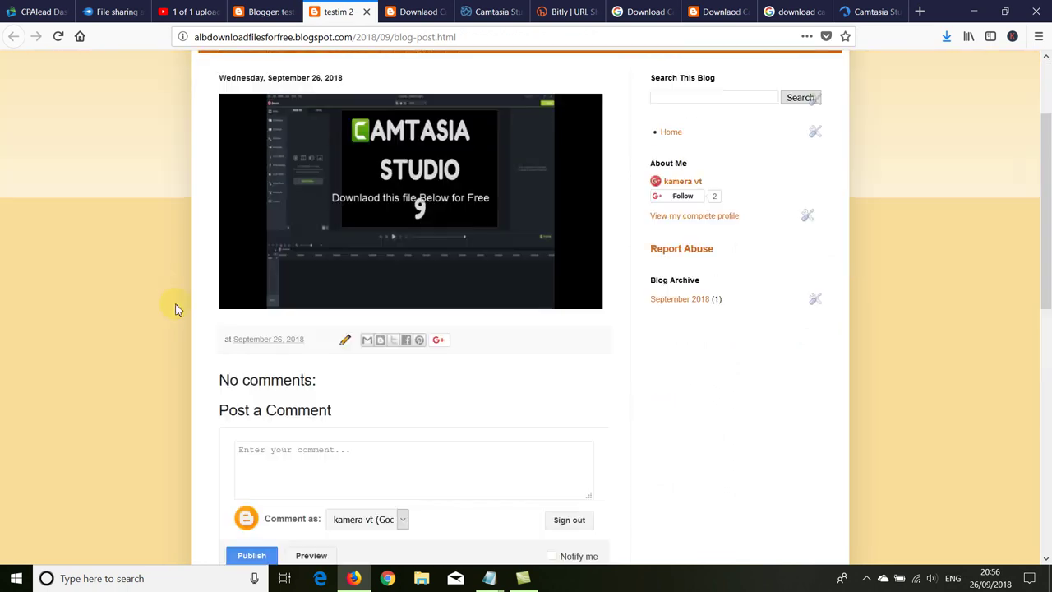
pyautogui.scroll(-5, 169, 247)
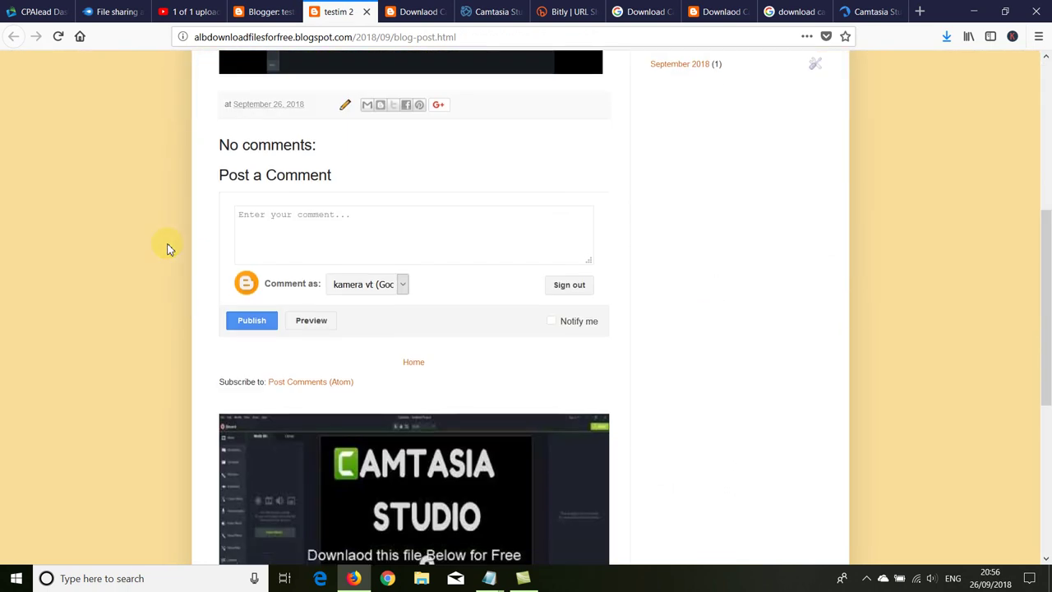
pyautogui.scroll(5, 170, 247)
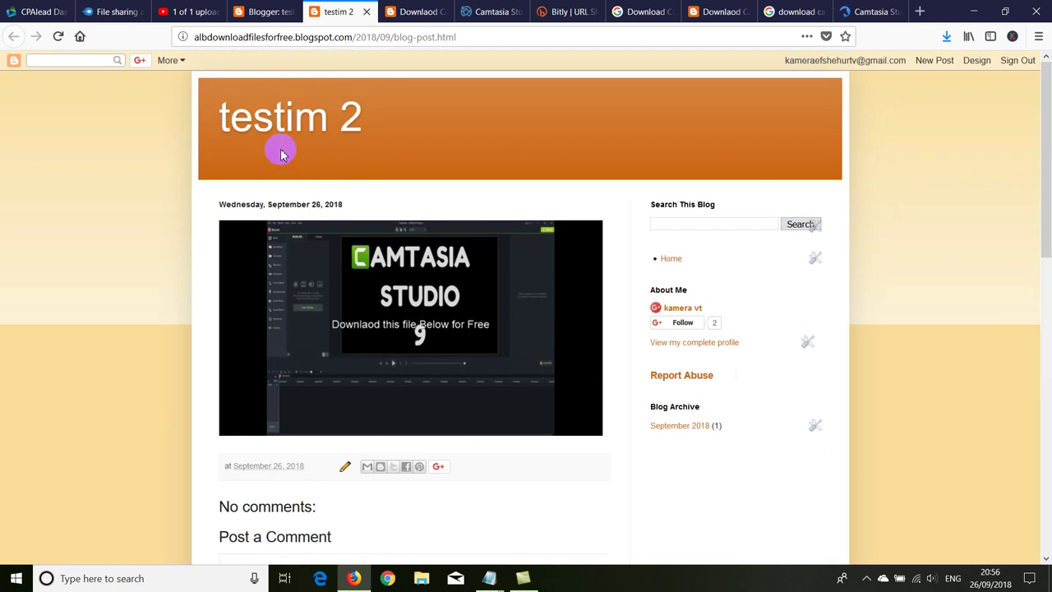
pyautogui.click(29, 12)
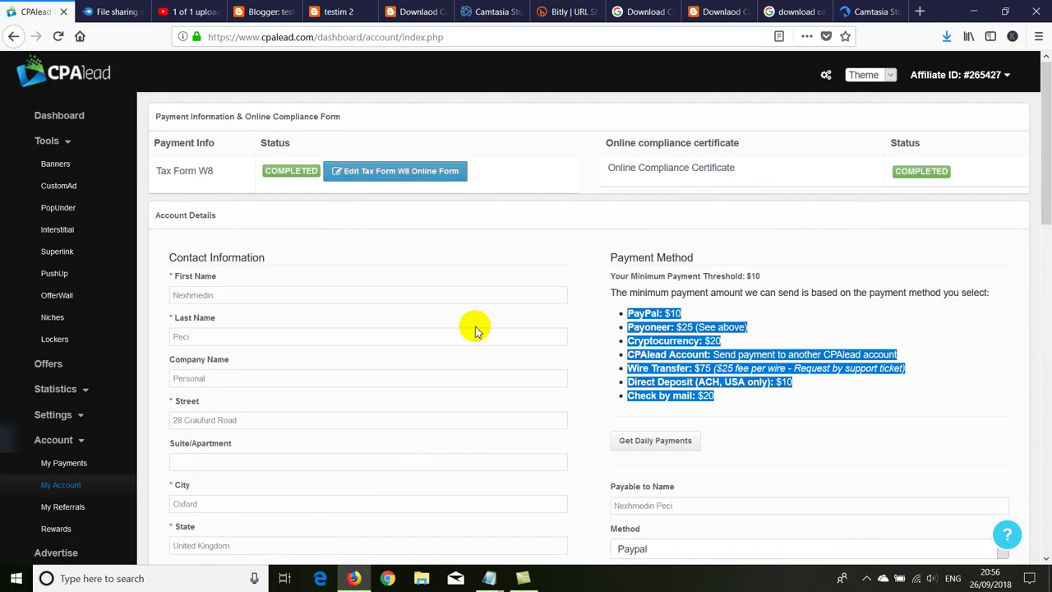
# Step: Create a Template 2 content locker named test2 in CPAlead
pyautogui.scroll(-3, 164, 451)
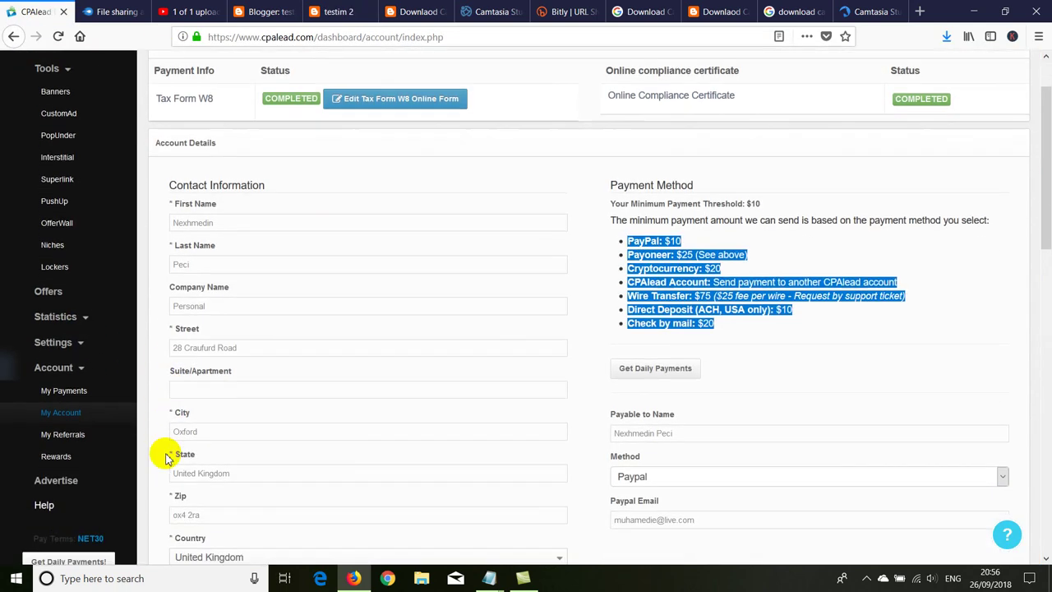
pyautogui.scroll(3, 78, 450)
pyautogui.scroll(-3, 78, 450)
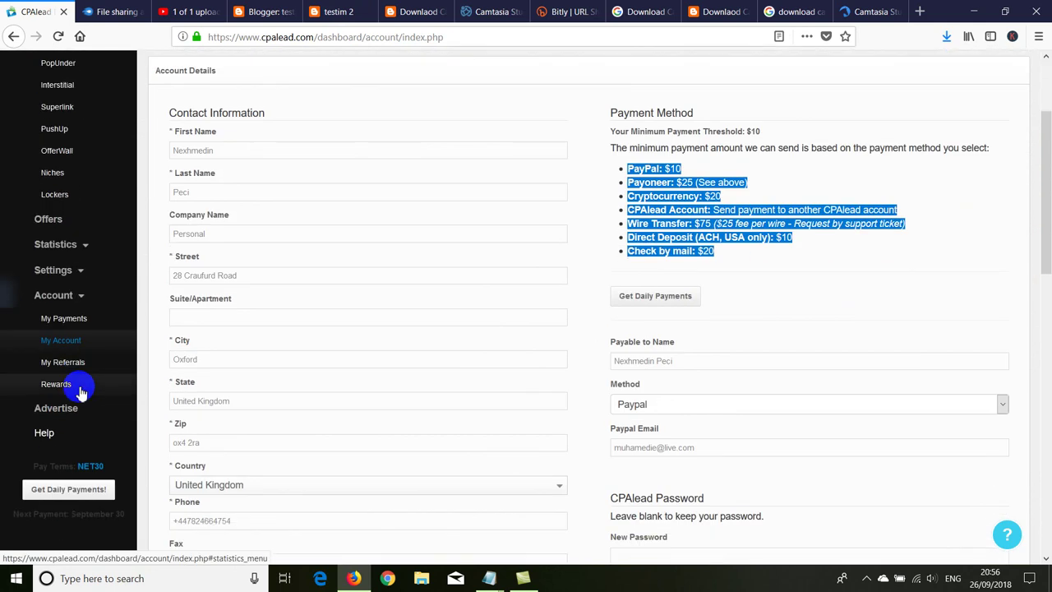
pyautogui.scroll(3, 64, 323)
pyautogui.click(56, 335)
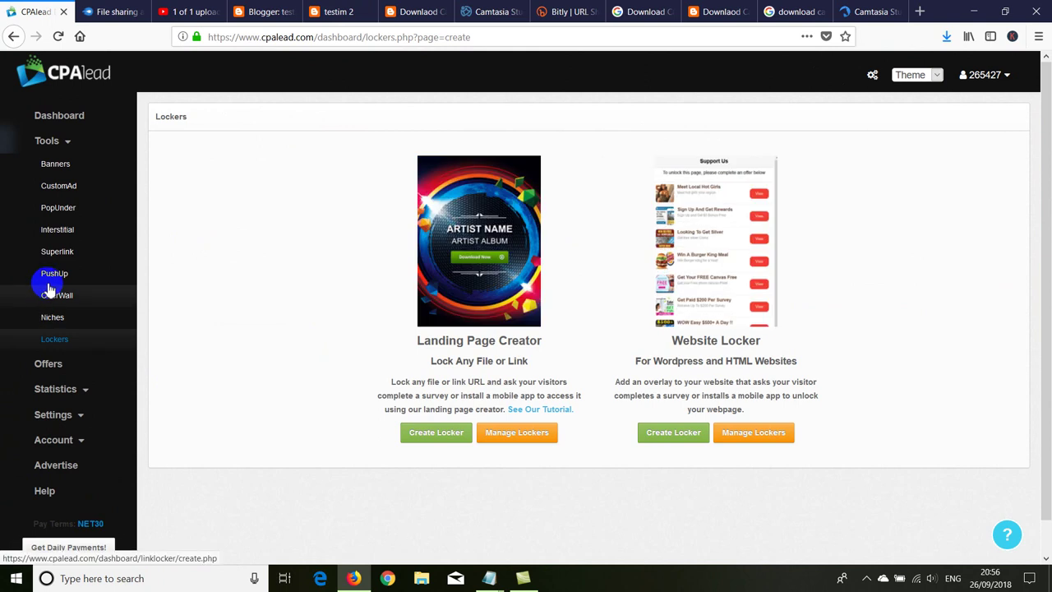
pyautogui.click(77, 274)
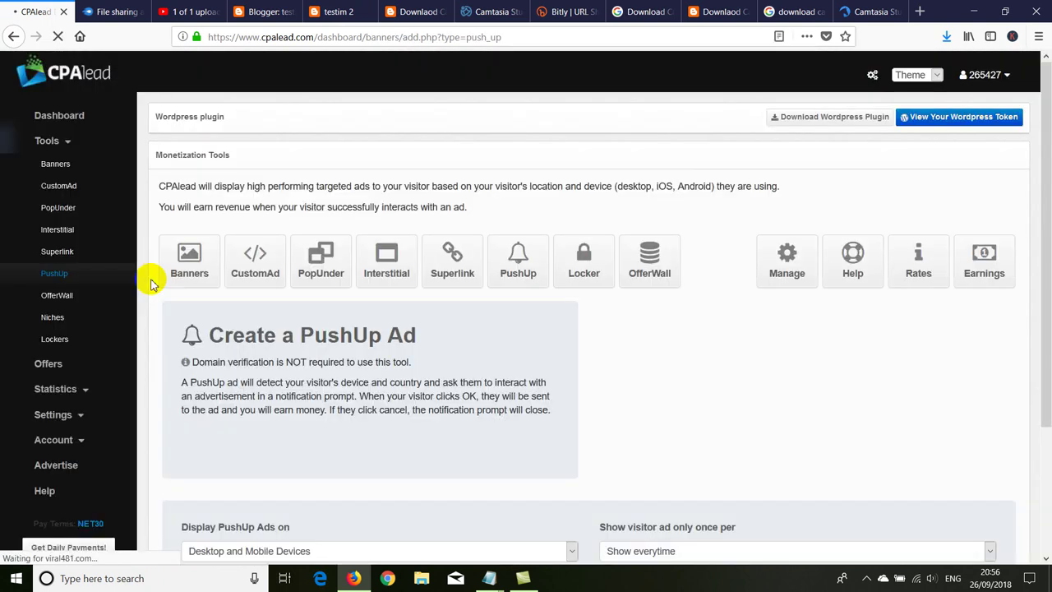
pyautogui.click(563, 276)
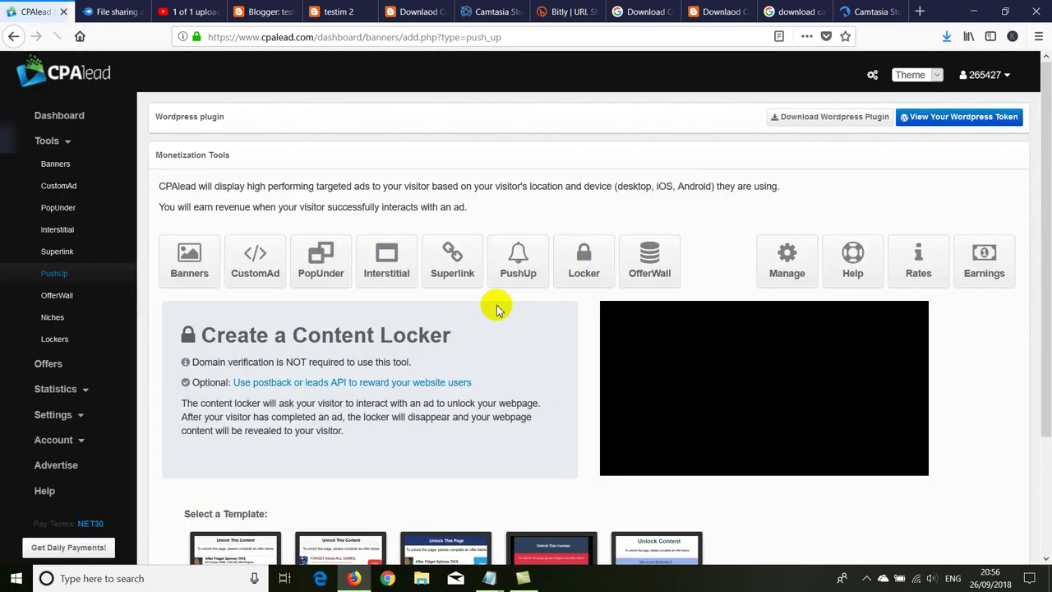
pyautogui.scroll(-3, 477, 329)
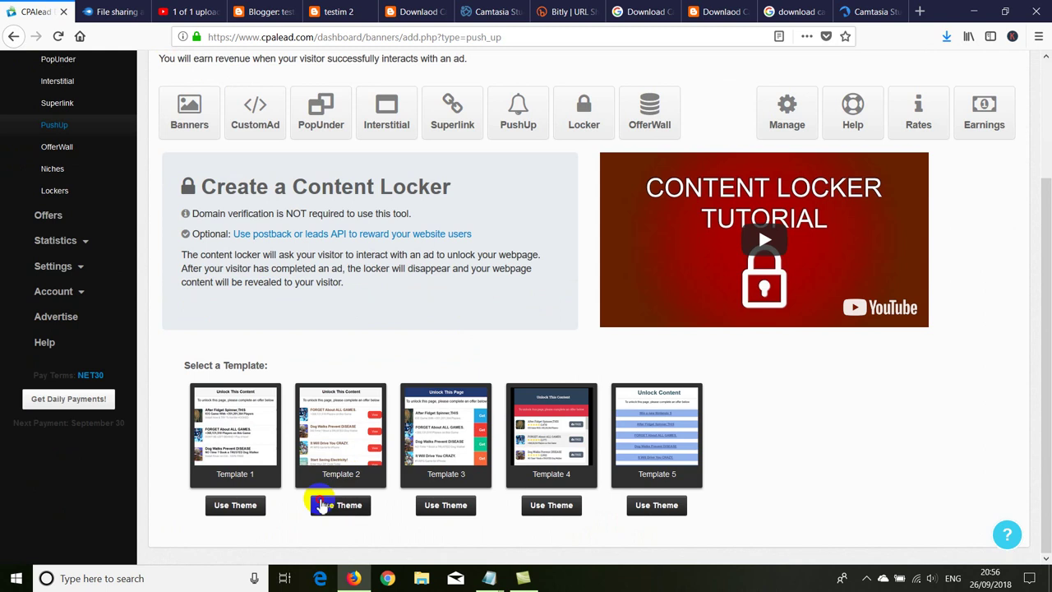
pyautogui.click(321, 504)
pyautogui.scroll(-6, 340, 465)
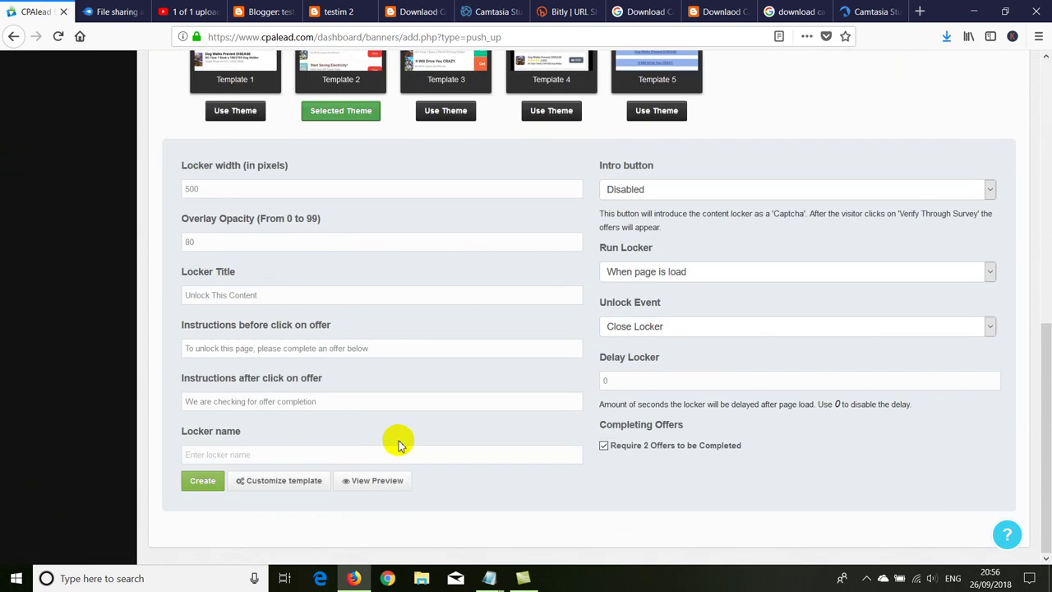
pyautogui.click(204, 480)
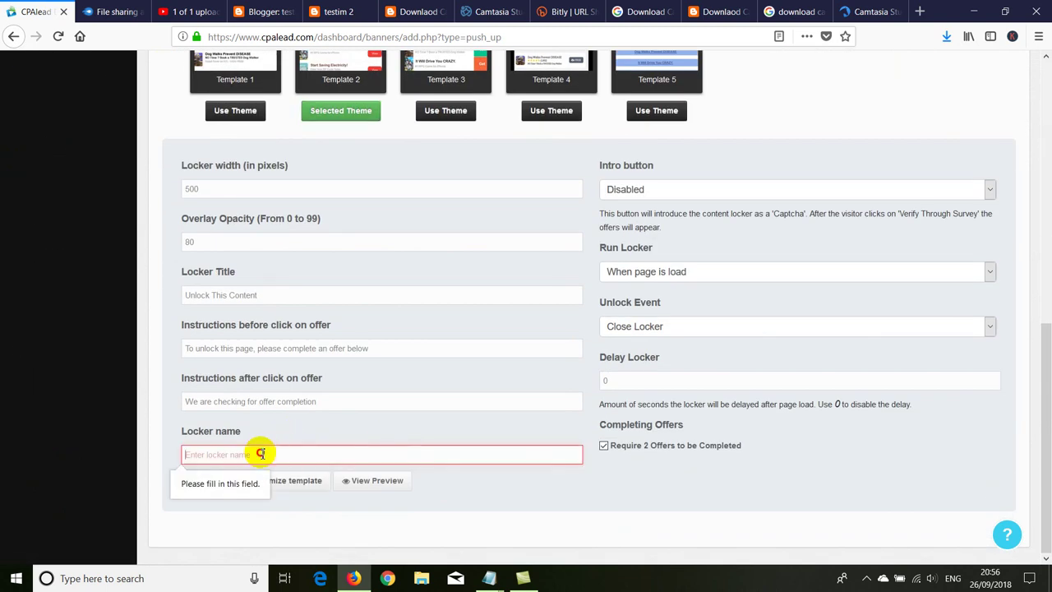
pyautogui.write('test2')
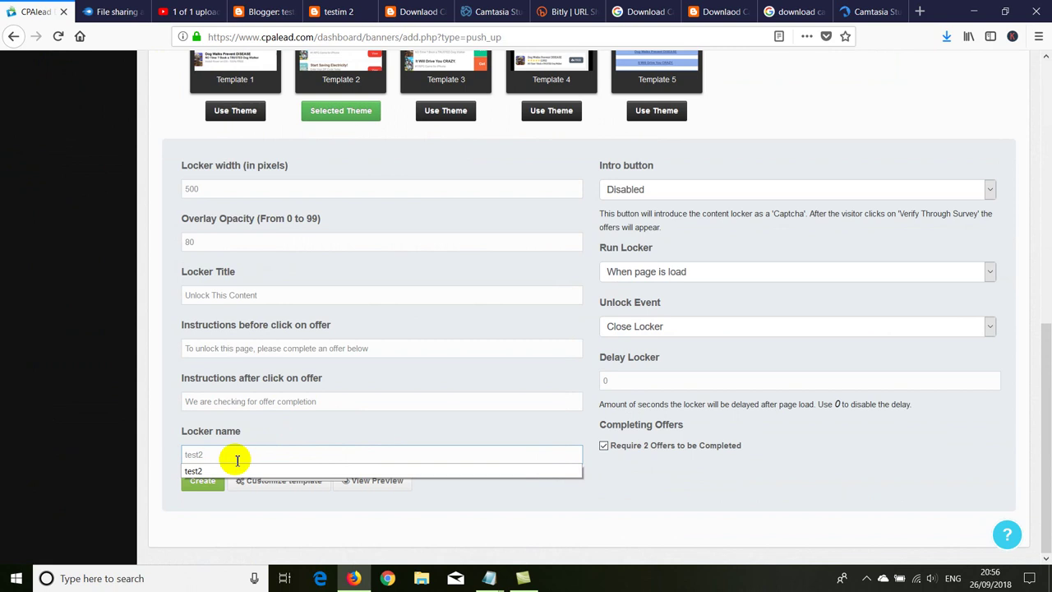
pyautogui.click(212, 481)
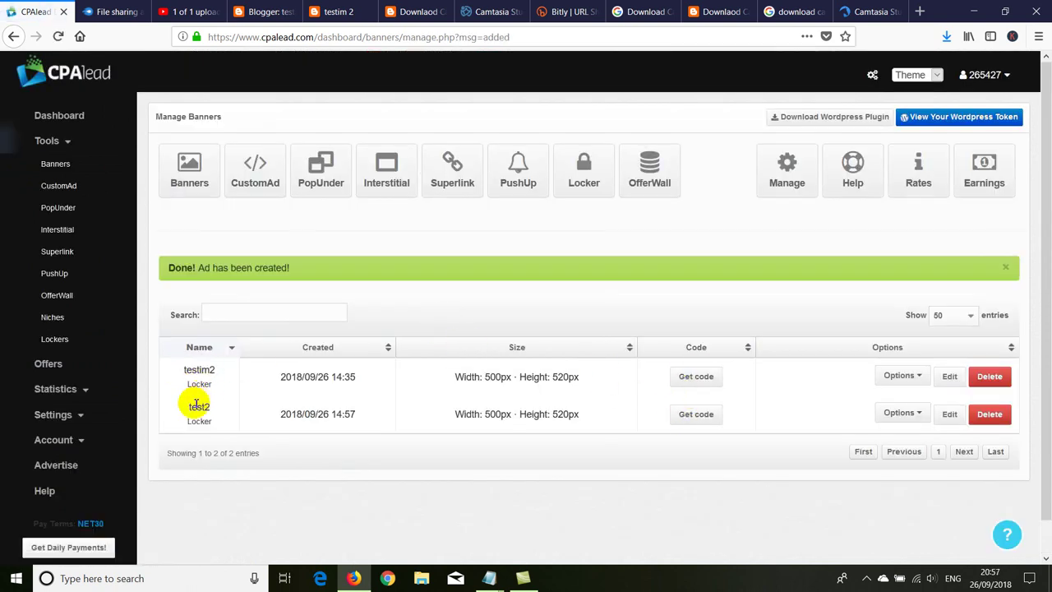
# Step: Accept the traffic terms and copy the test2 locker's script embed code
pyautogui.click(677, 414)
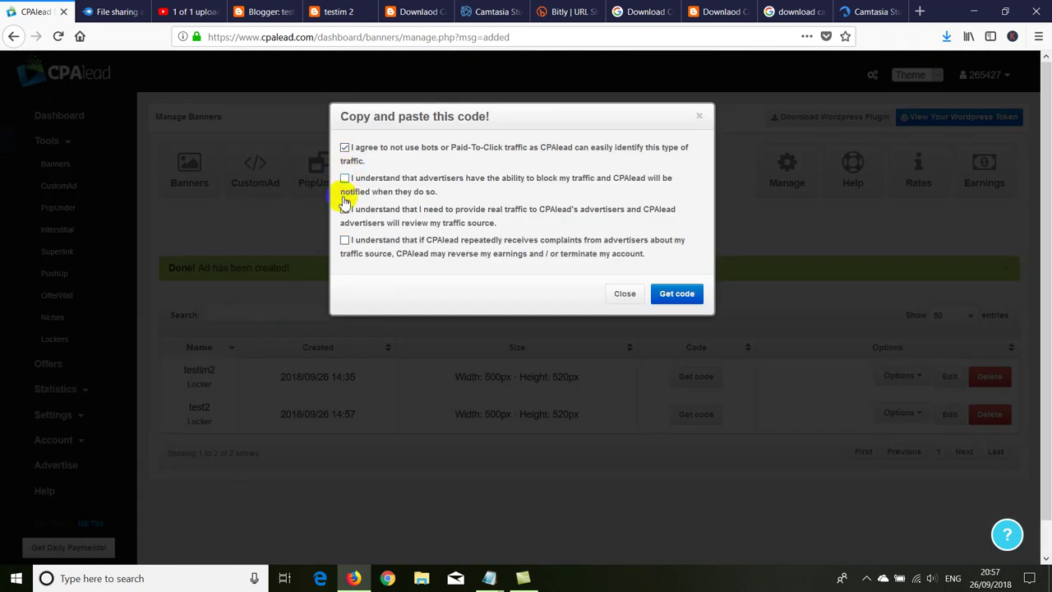
pyautogui.click(346, 241)
pyautogui.click(677, 294)
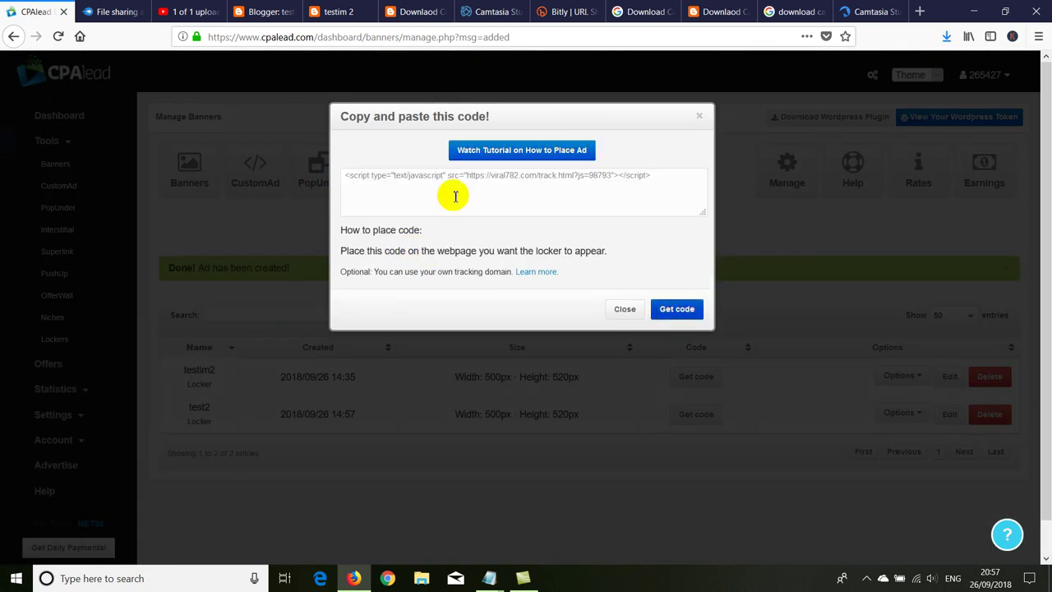
pyautogui.click(376, 199)
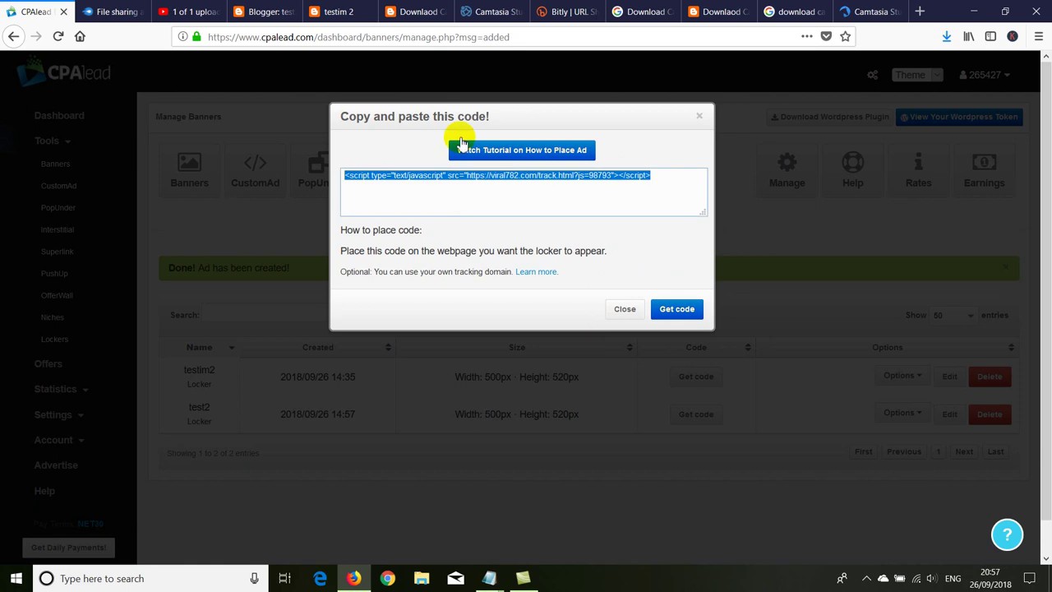
pyautogui.rightClick(412, 184)
pyautogui.click(437, 207)
pyautogui.click(261, 12)
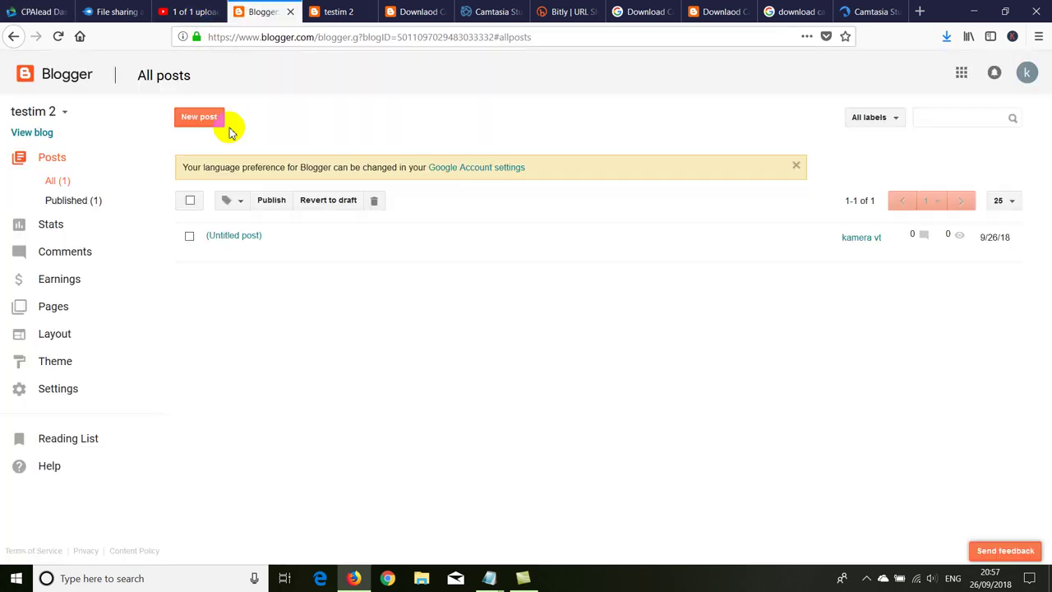
# Step: Paste the CPAlead locker script into a new HTML/JavaScript gadget in sidebar-right-1
pyautogui.click(53, 336)
pyautogui.scroll(-3, 266, 357)
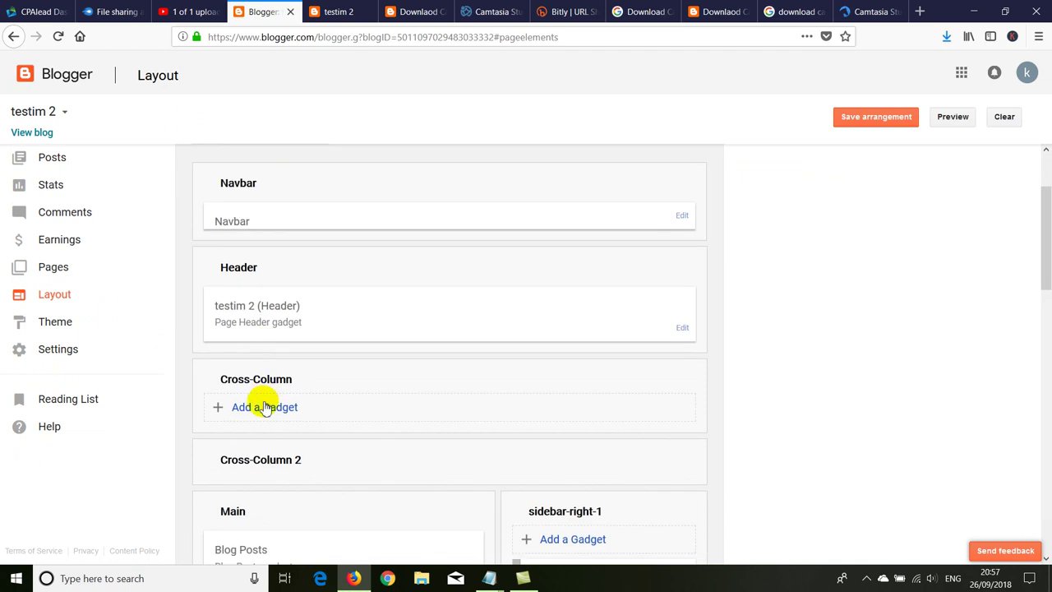
pyautogui.scroll(-5, 260, 413)
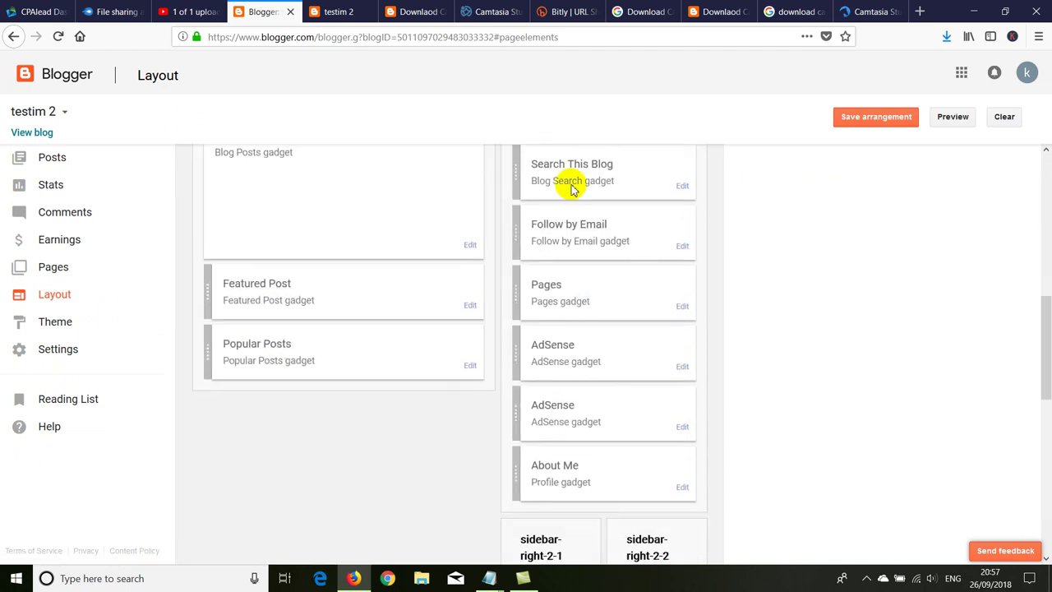
pyautogui.scroll(1, 510, 218)
pyautogui.click(535, 185)
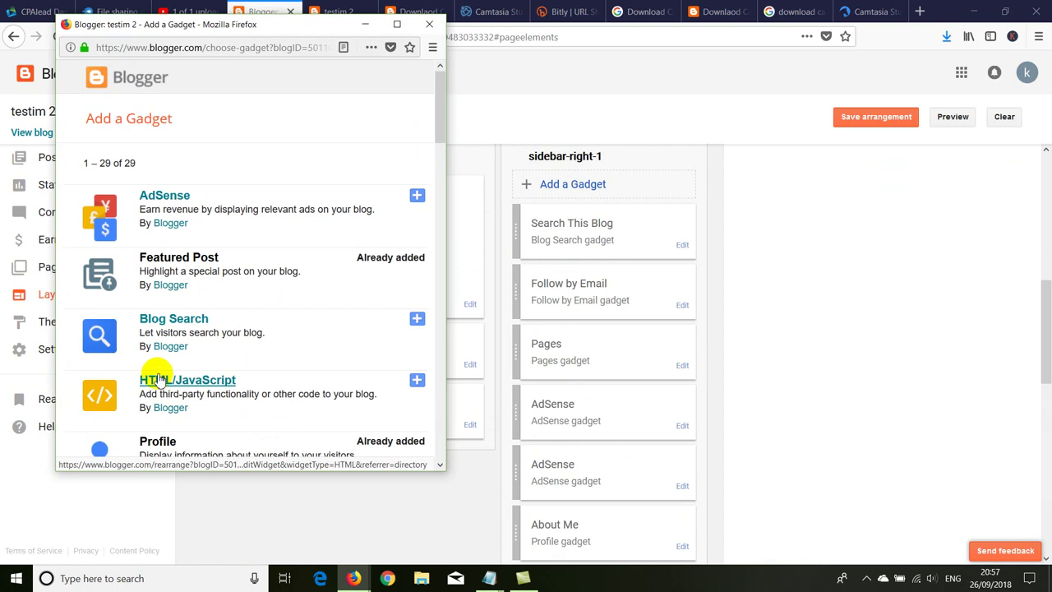
pyautogui.click(174, 383)
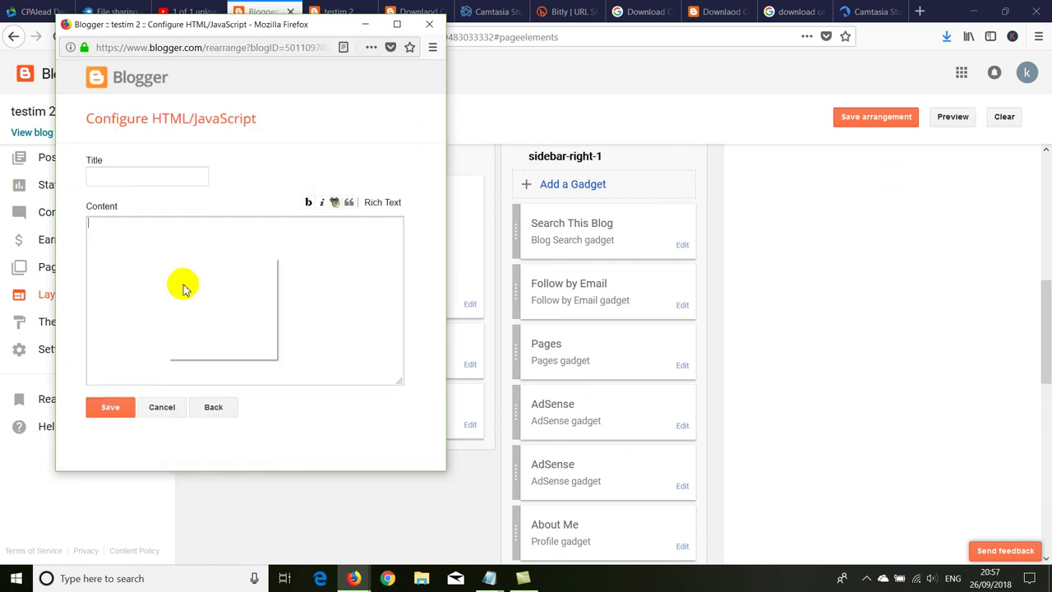
pyautogui.rightClick(168, 258)
pyautogui.click(193, 306)
# Step: Save the gadget and the layout arrangement, then open the live blog
pyautogui.click(115, 408)
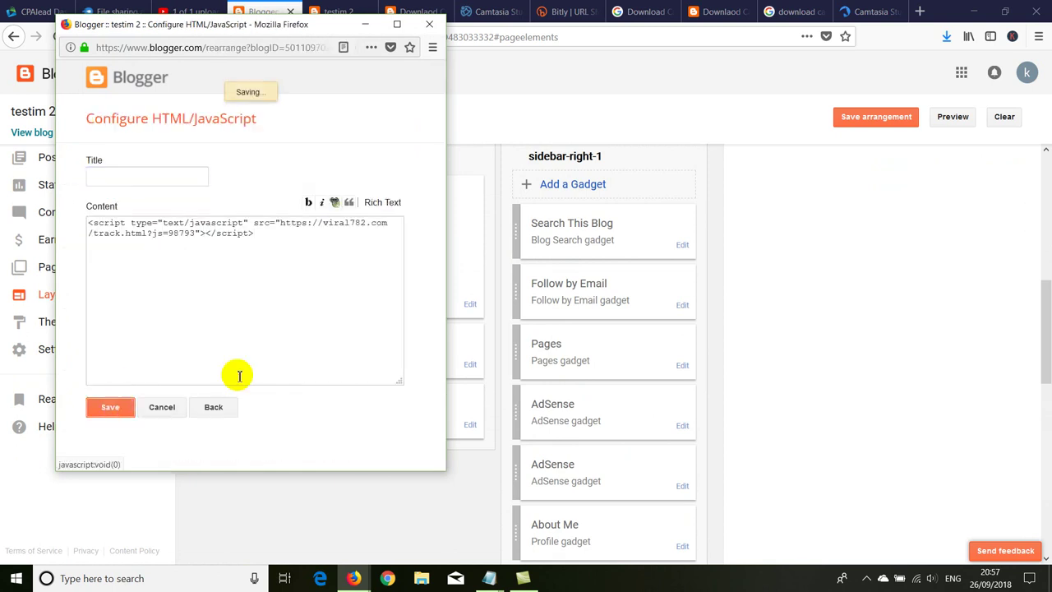
pyautogui.click(842, 119)
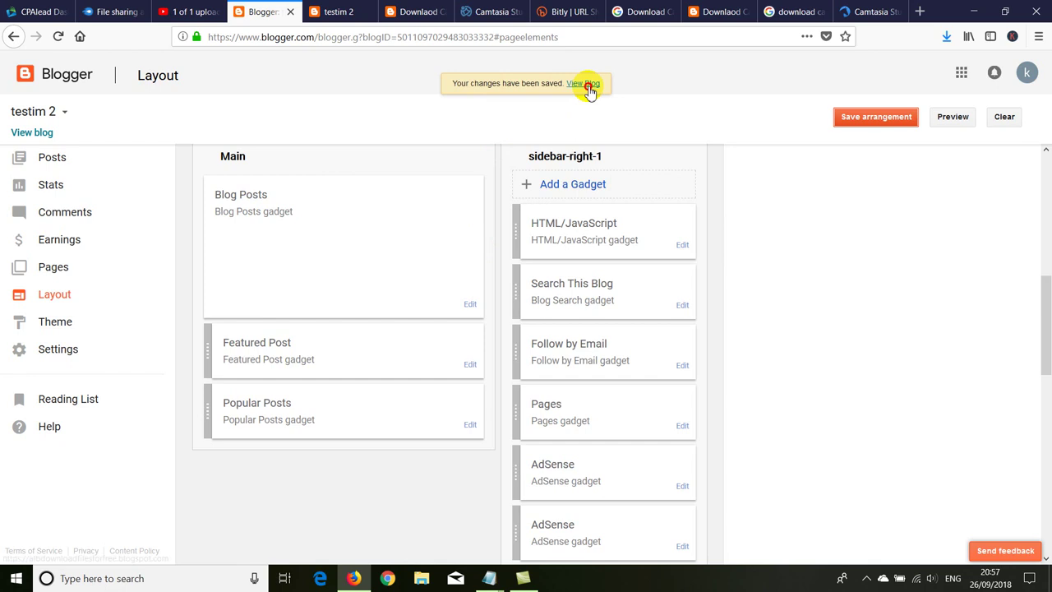
pyautogui.click(589, 84)
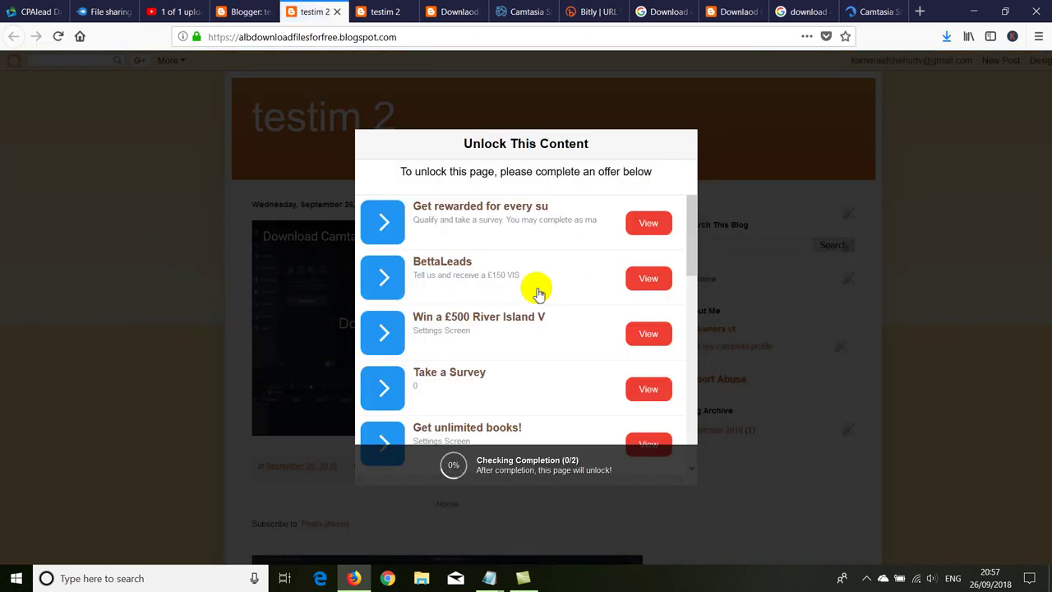
# Step: Scroll through the Unlock This Content offer list on the live blog and view an offer
pyautogui.click(303, 312)
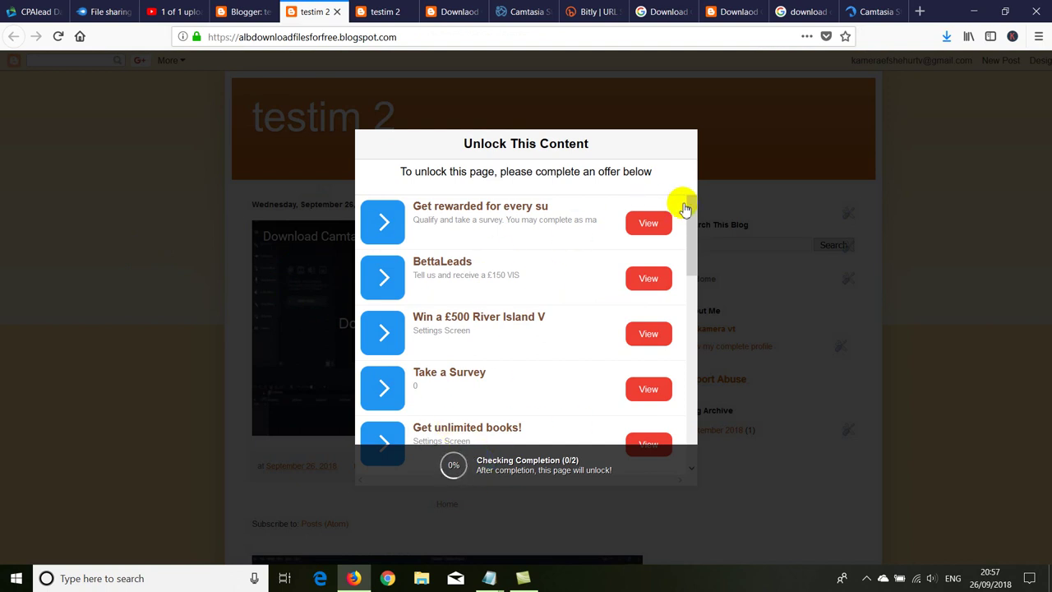
pyautogui.moveTo(687, 207); pyautogui.dragTo(686, 291)
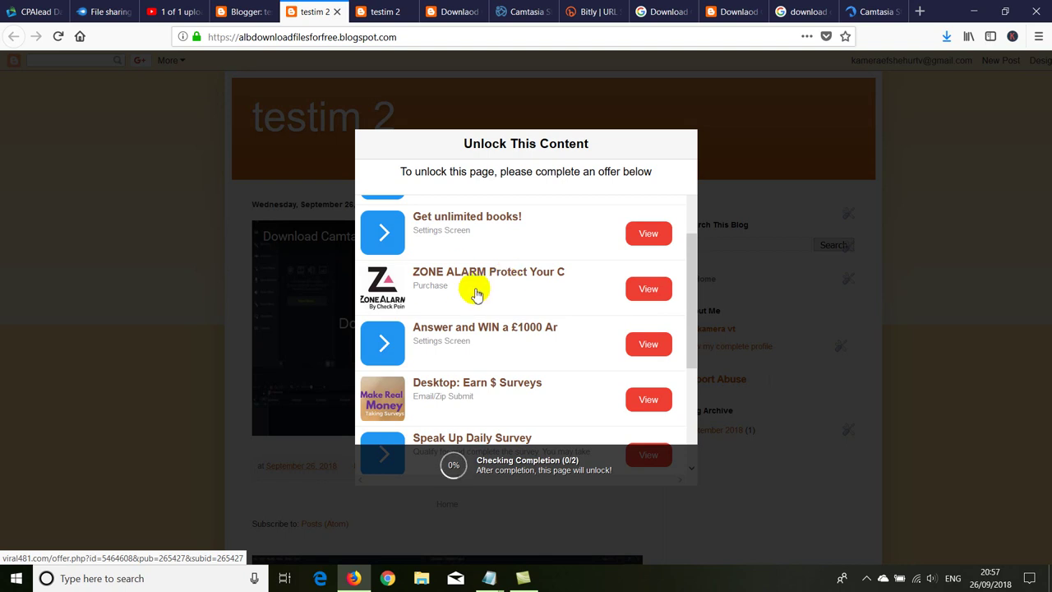
pyautogui.click(667, 297)
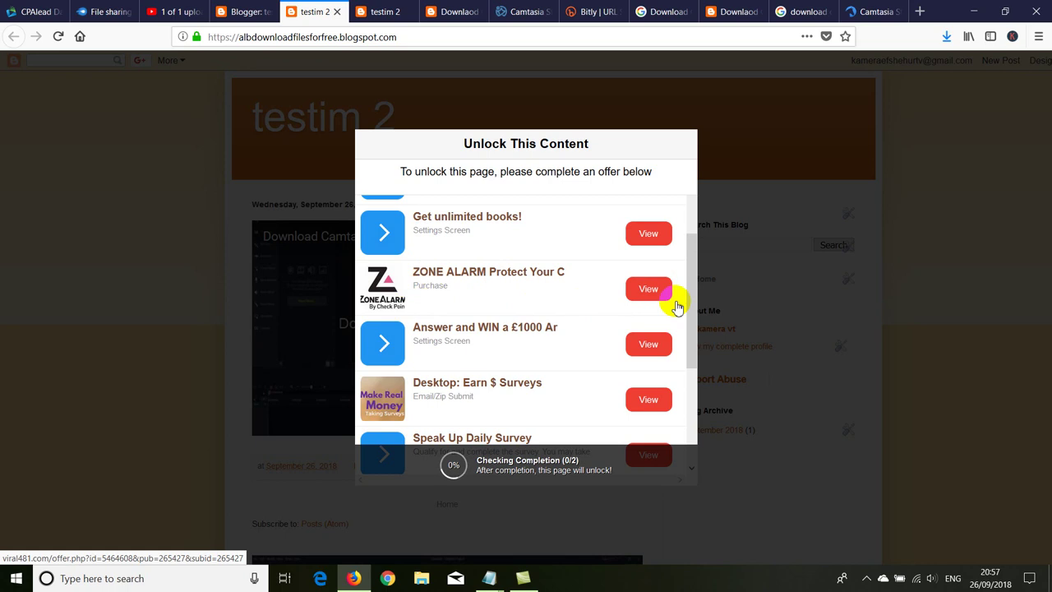
pyautogui.click(570, 463)
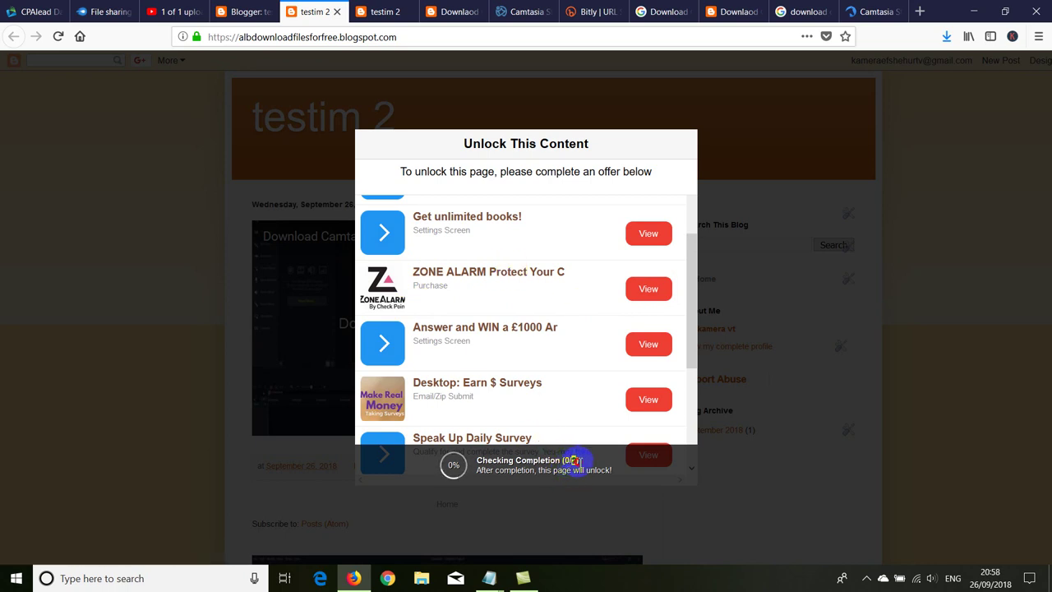
pyautogui.click(690, 273)
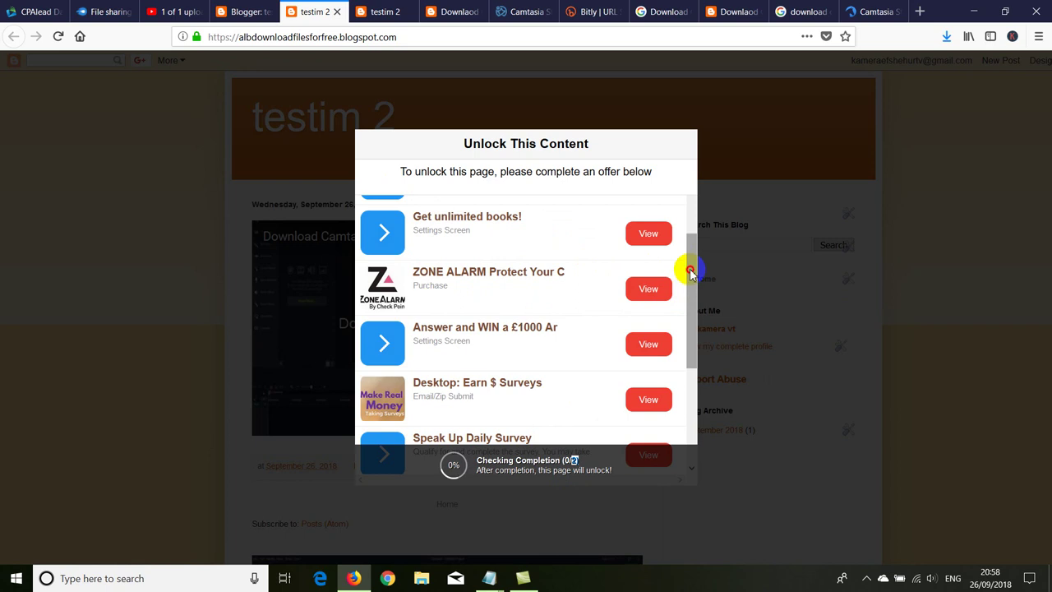
pyautogui.moveTo(691, 273); pyautogui.dragTo(688, 199)
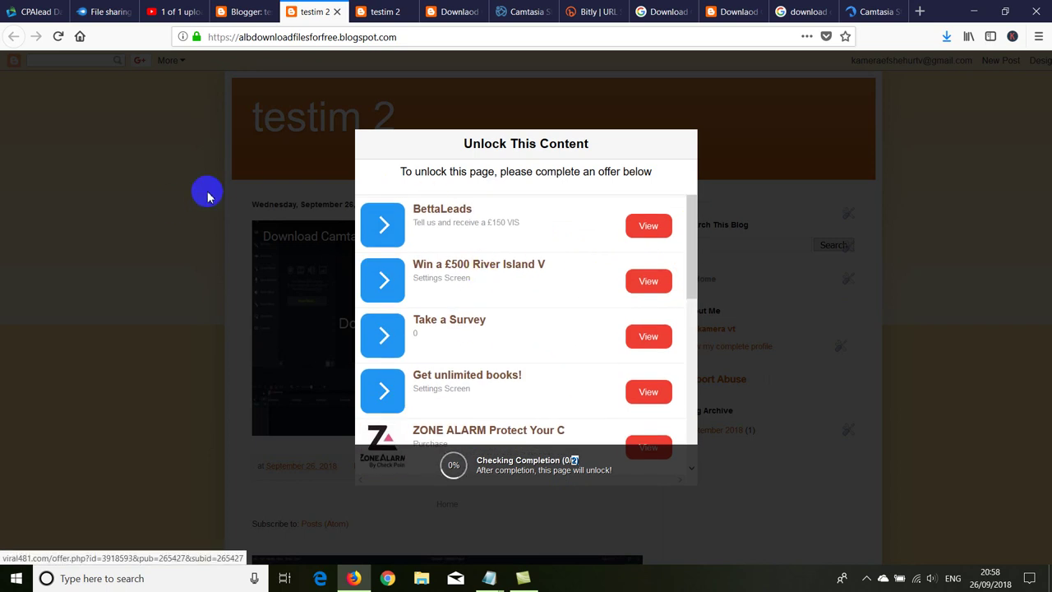
pyautogui.click(32, 12)
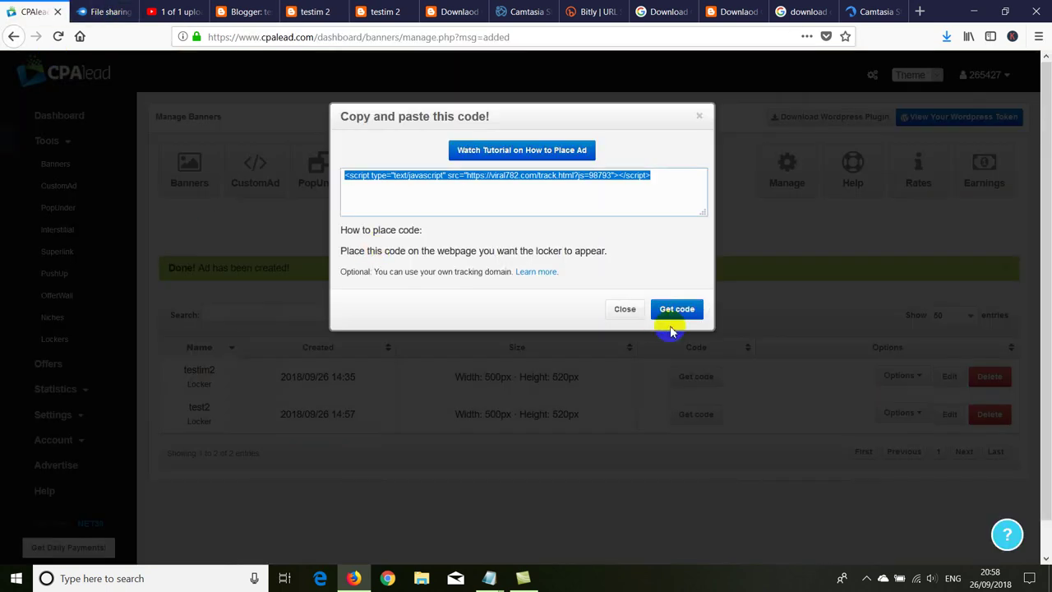
# Step: Close the code dialog and load the Statistics overview for Today, reviewing the direct-linking table
pyautogui.click(626, 309)
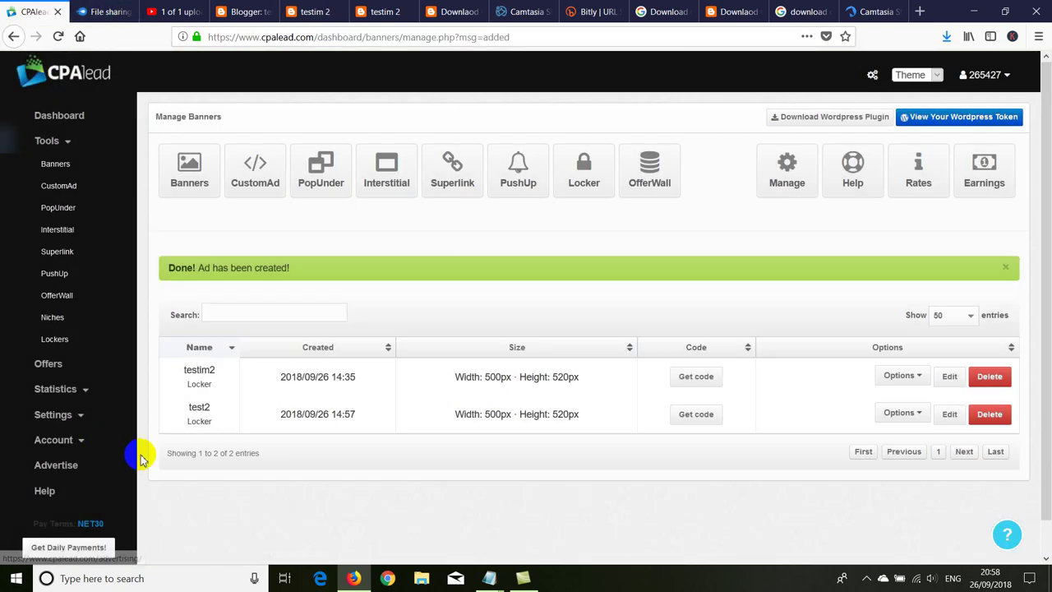
pyautogui.click(55, 389)
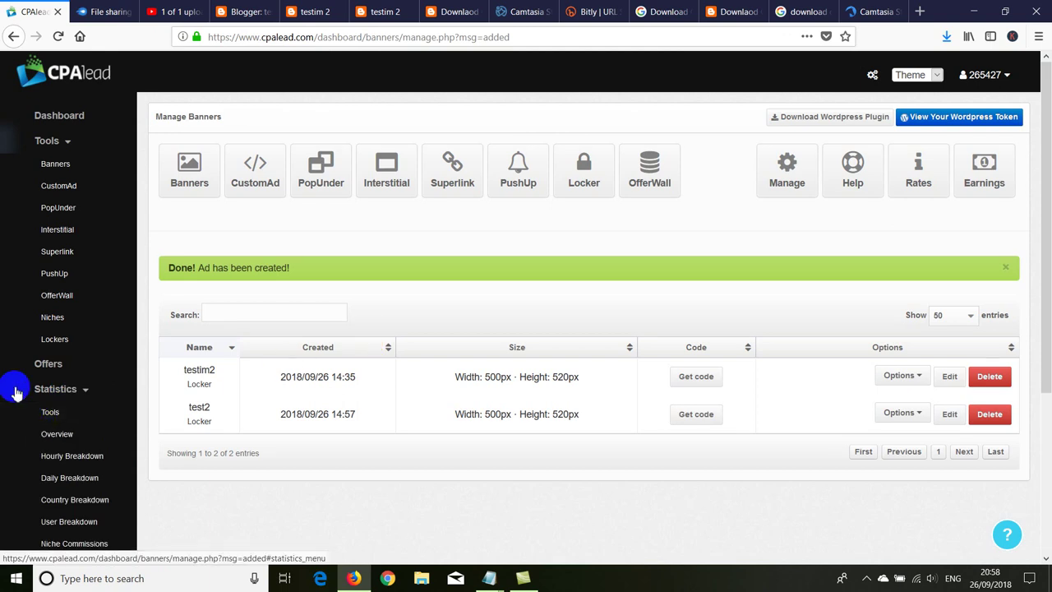
pyautogui.scroll(-1, 14, 393)
pyautogui.click(49, 359)
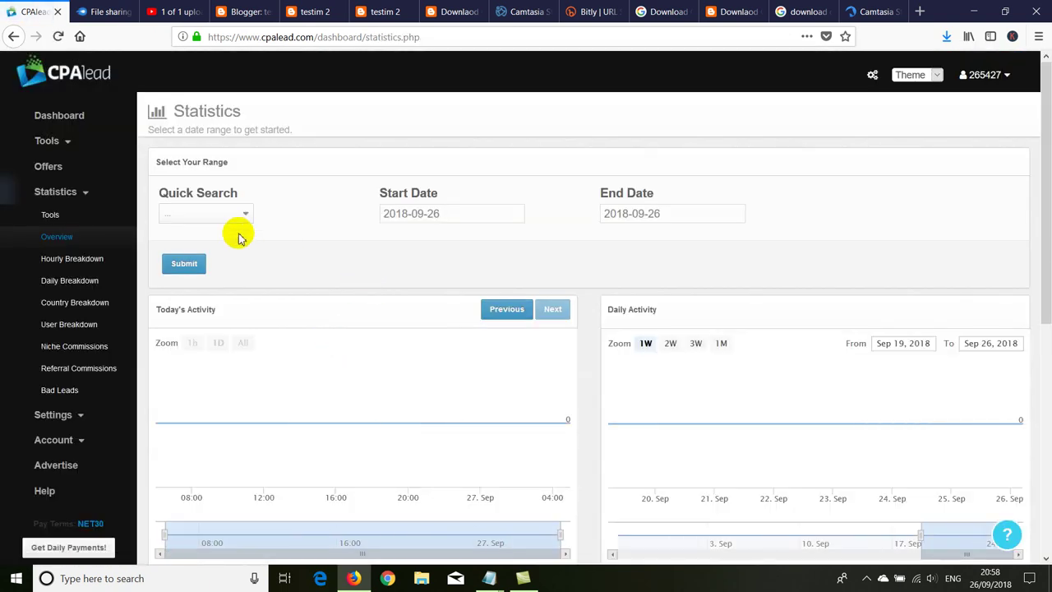
pyautogui.click(217, 214)
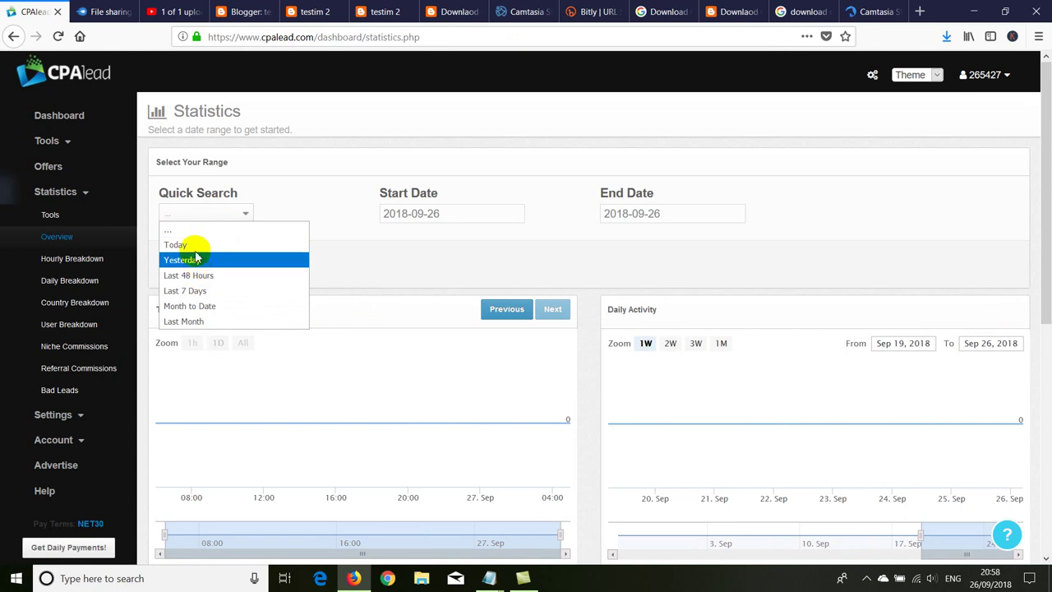
pyautogui.click(194, 249)
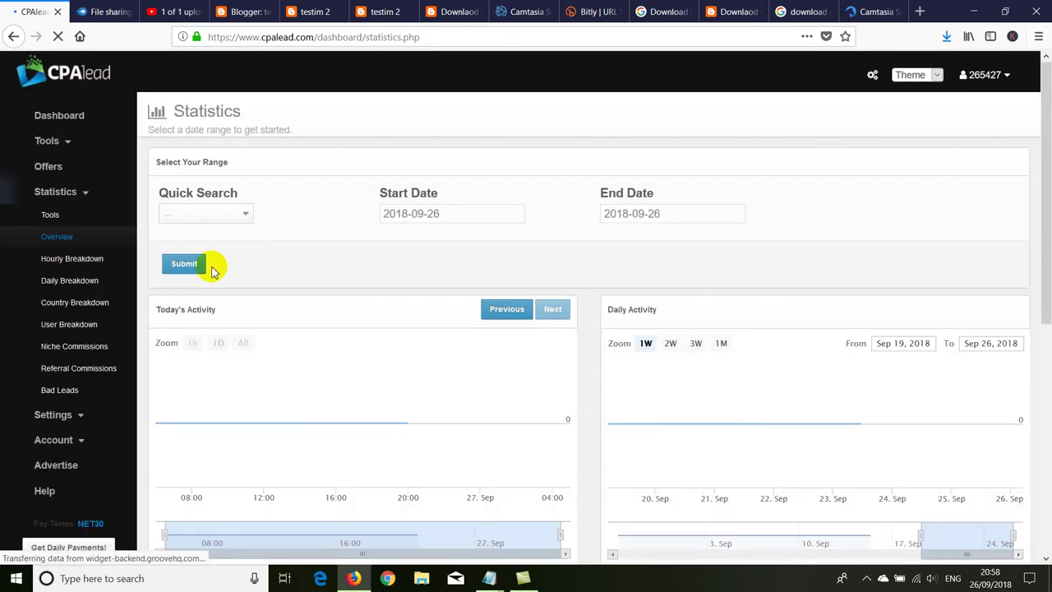
pyautogui.click(211, 263)
pyautogui.scroll(-3, 405, 293)
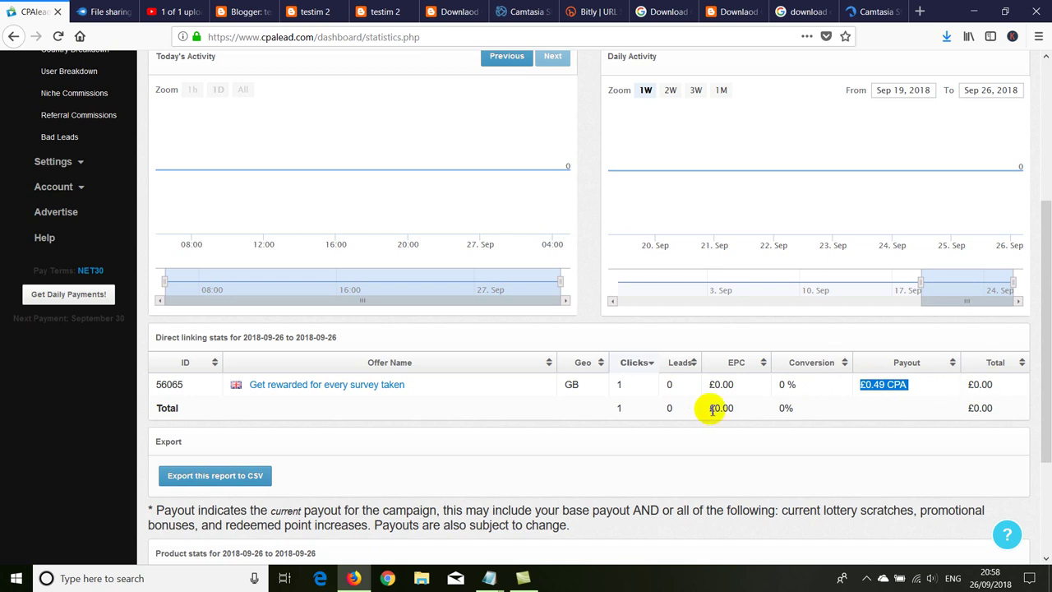
pyautogui.scroll(-3, 711, 411)
pyautogui.scroll(5, 419, 414)
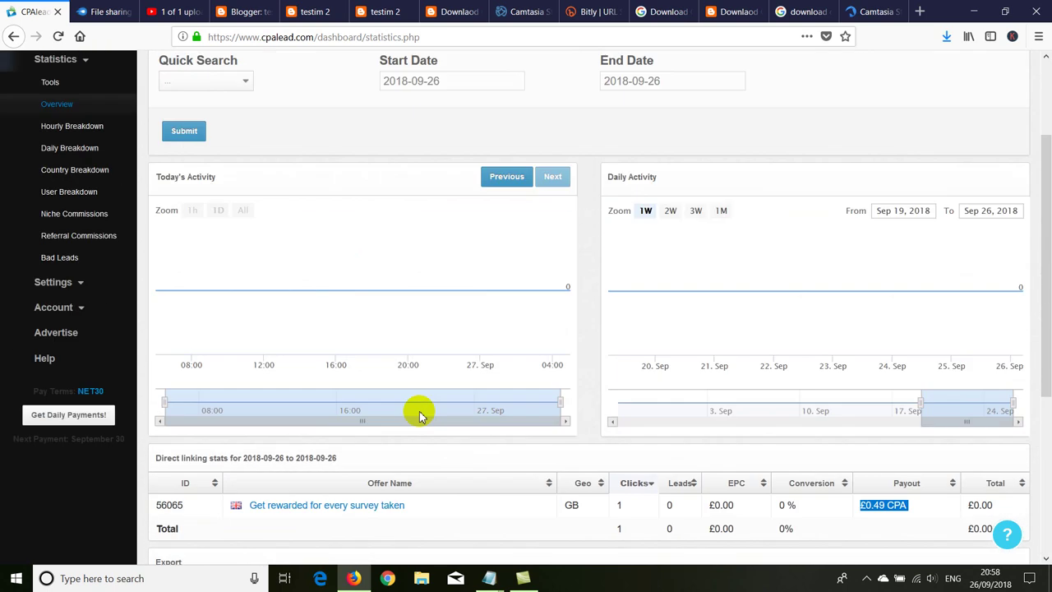
pyautogui.scroll(3, 419, 415)
# Step: Open the quick range list and start-date calendar, closing both without changing the range
pyautogui.click(215, 217)
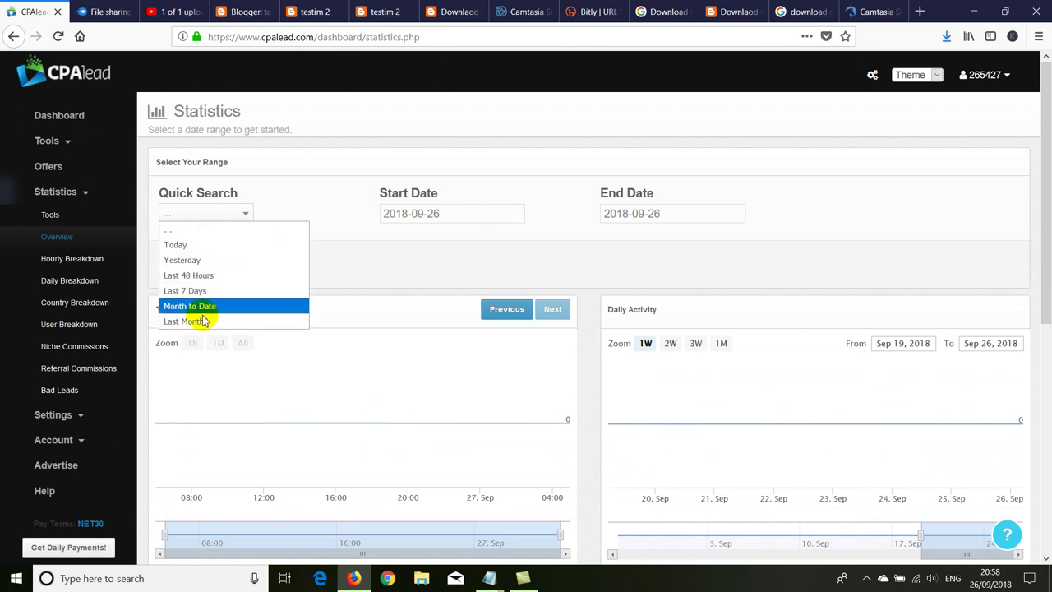
pyautogui.click(378, 232)
pyautogui.click(425, 216)
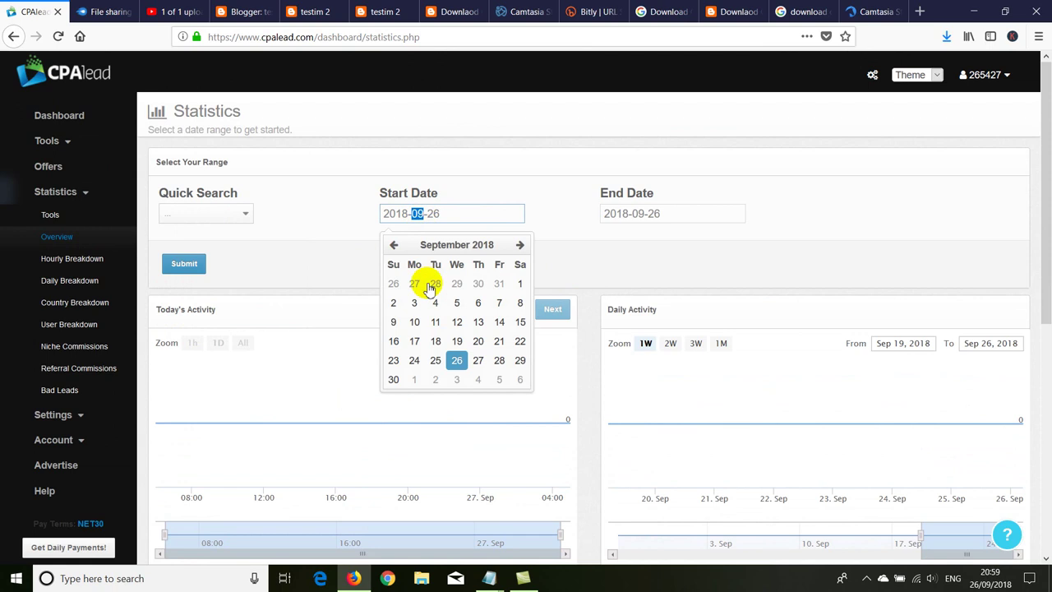
pyautogui.click(298, 249)
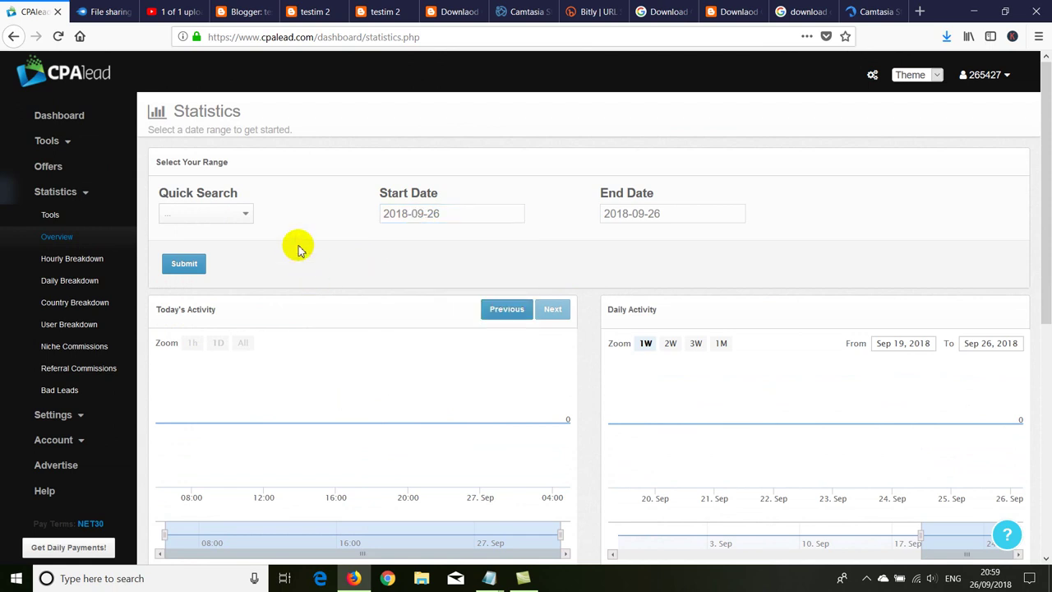